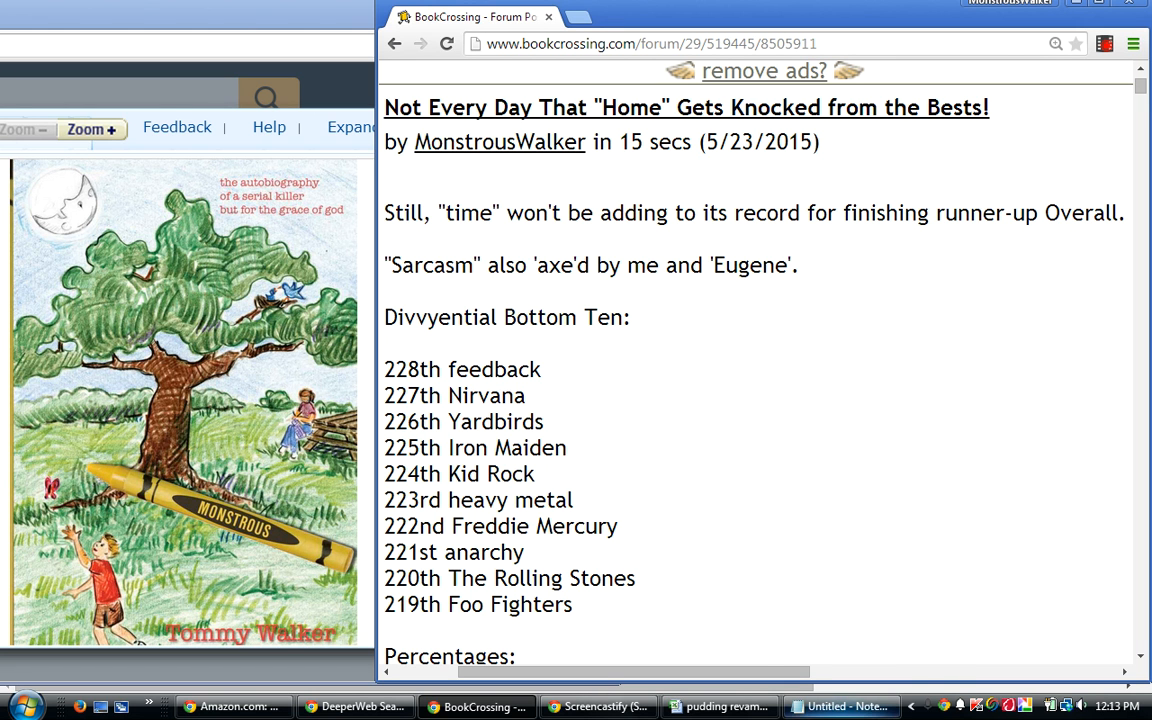
Highlight the Divvyential Bottom Ten list in the forum post, from its heading down to 219th Foo Fighters, then clear the selection
mouse_move(841, 706)
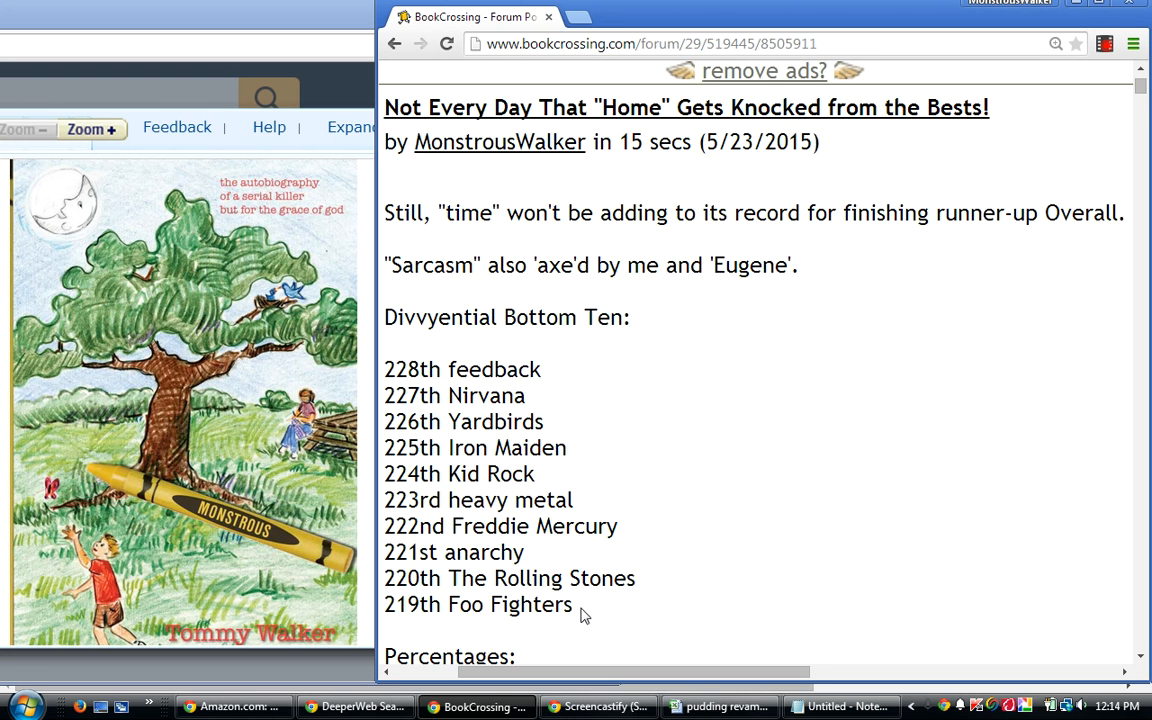
drag(578, 606, 378, 509)
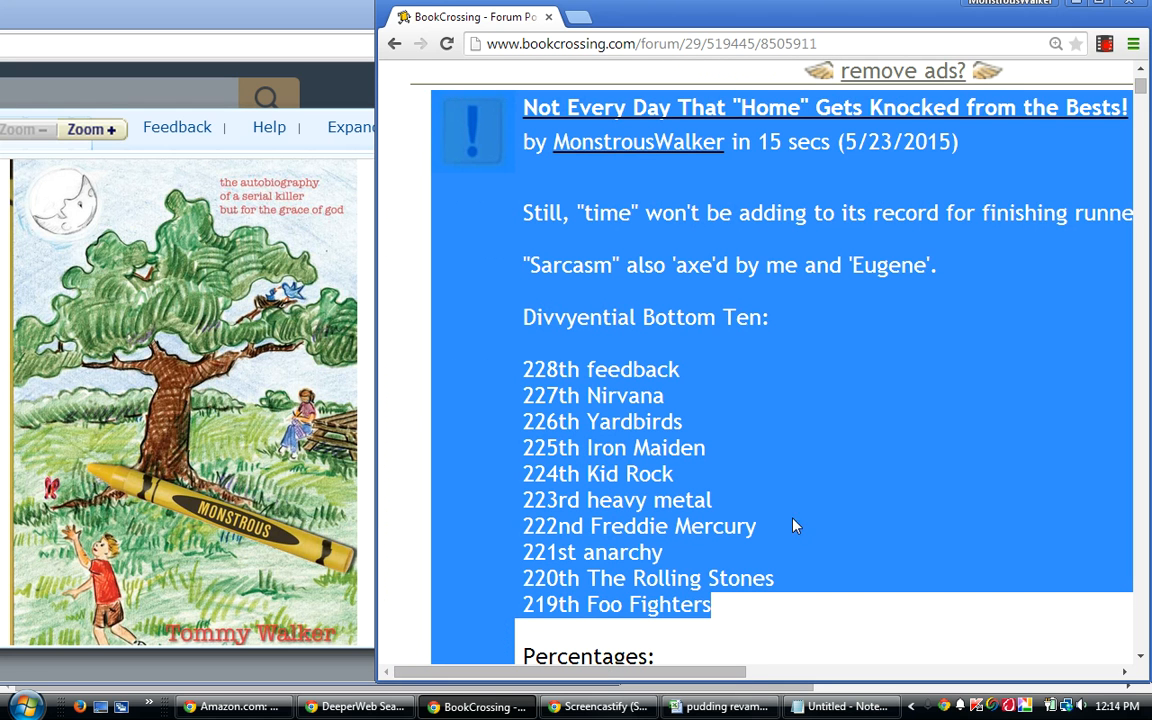
click(746, 399)
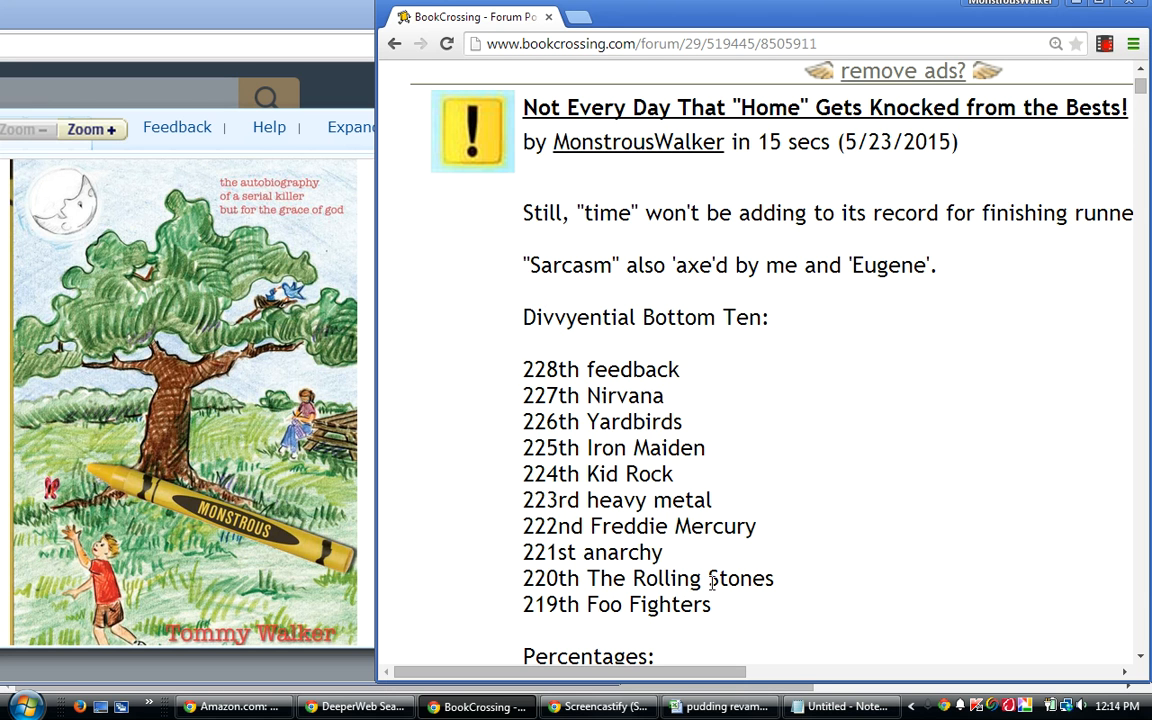
drag(738, 609, 519, 320)
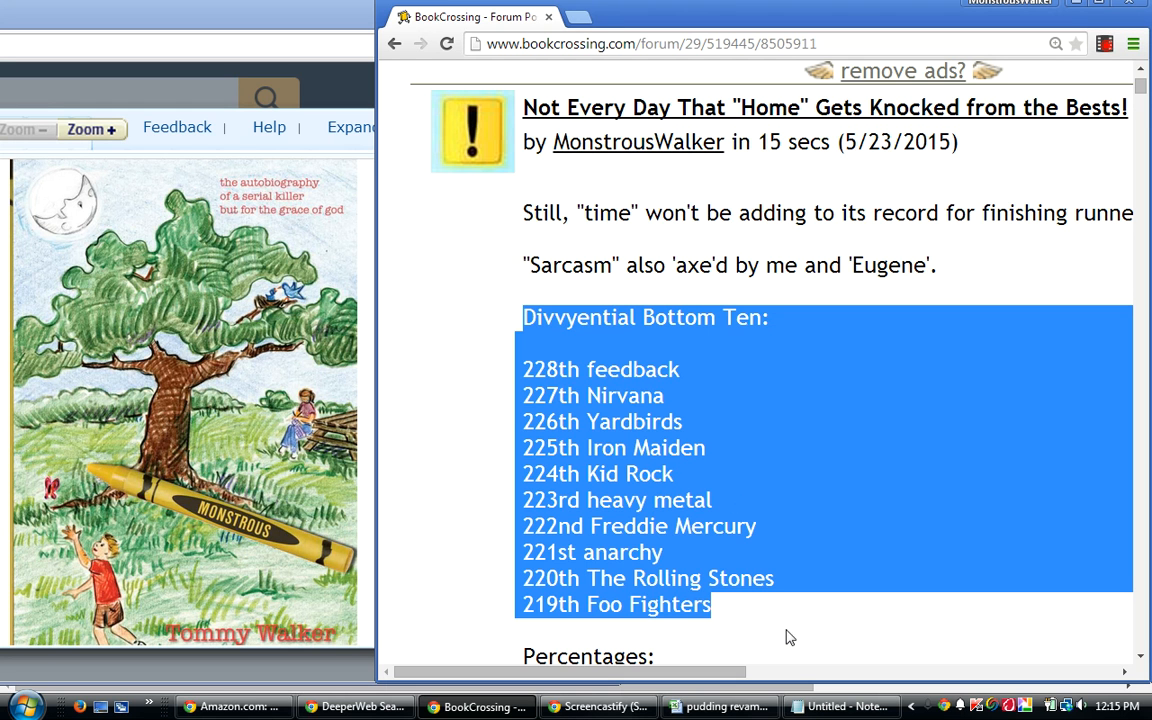
click(800, 540)
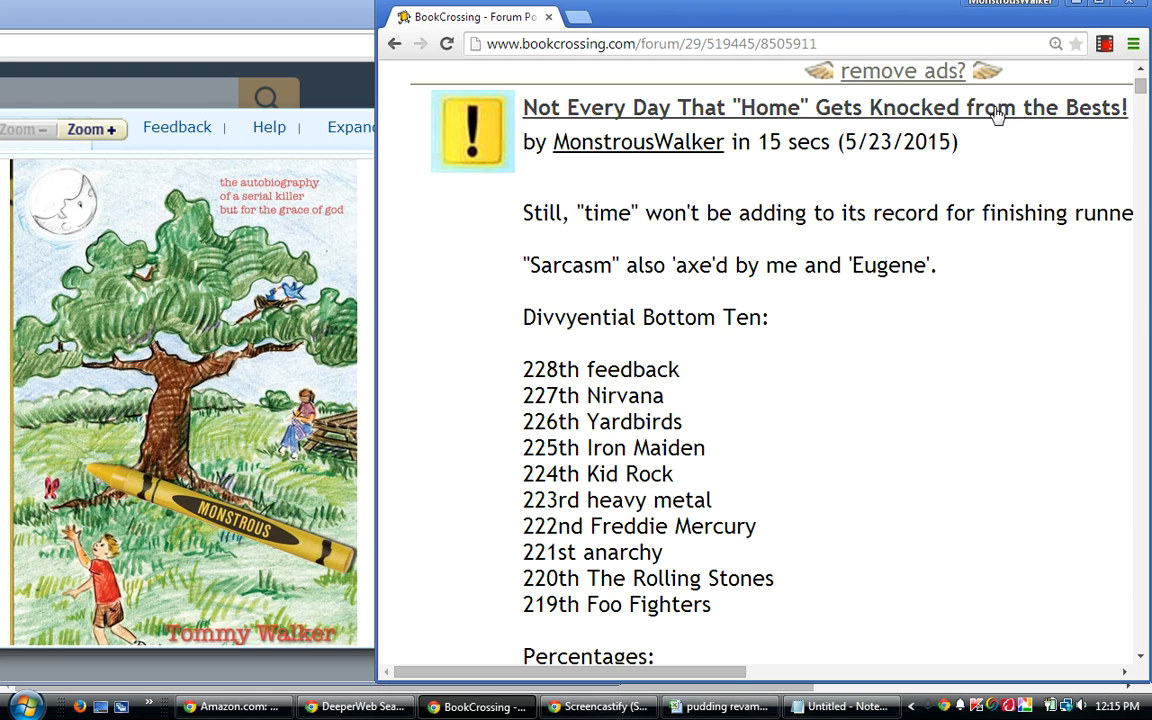
Go to the Fun and Games forum and locate the Weird Modifier Guessing Game #105 thread in its list
scroll(1028, 80, up, 6)
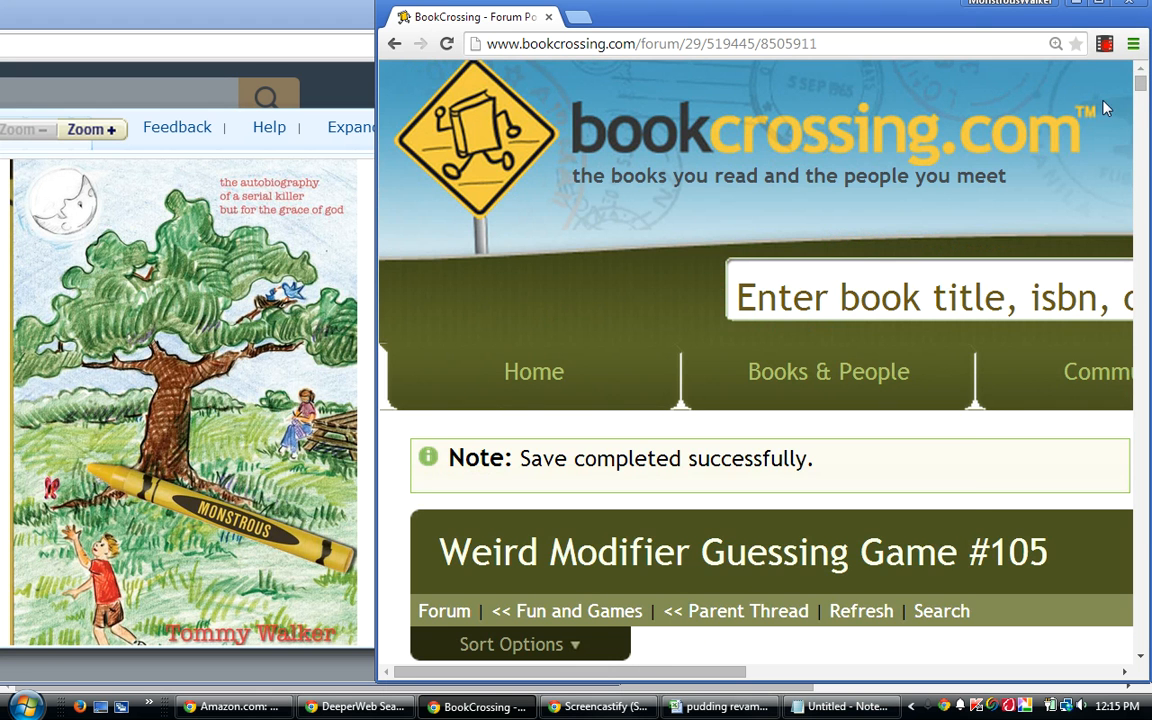
click(577, 618)
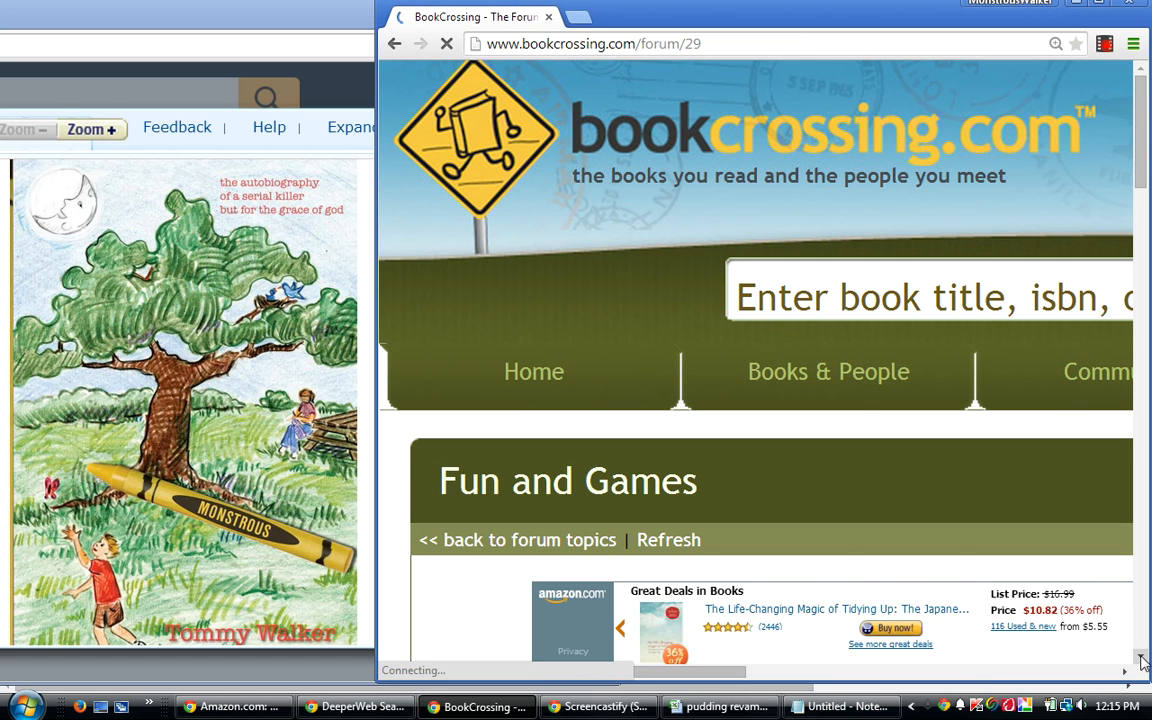
click(1143, 661)
click(1143, 661)
click(1144, 662)
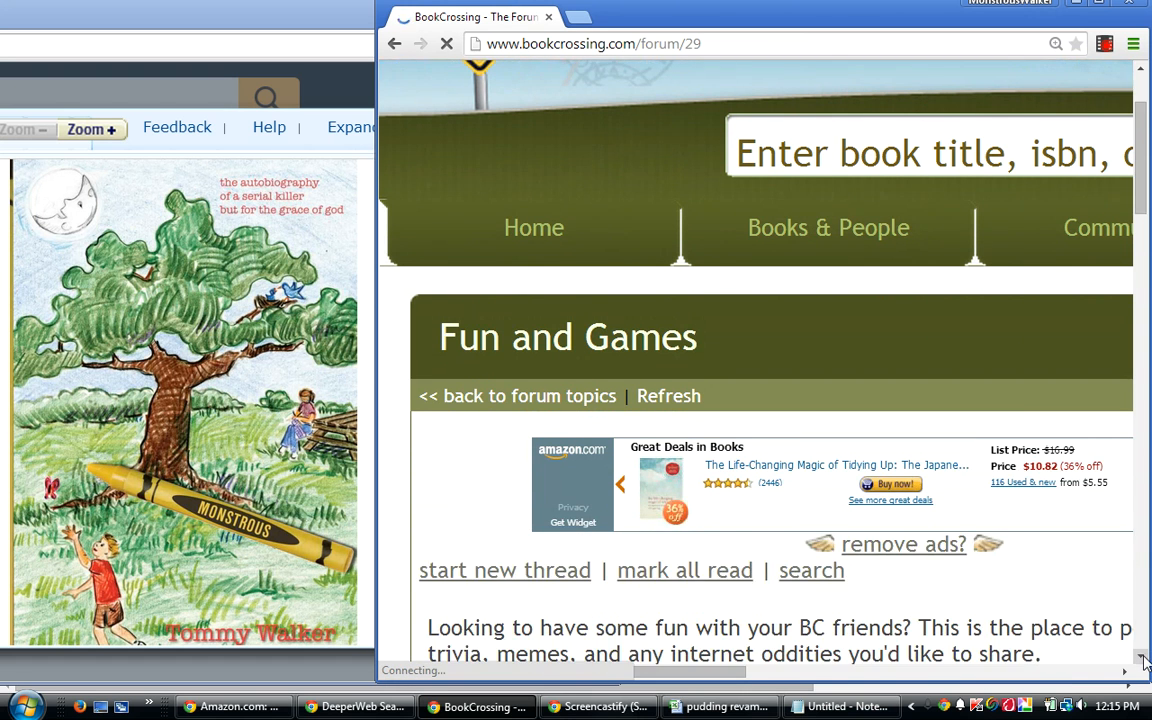
scroll(1134, 656, down, 3)
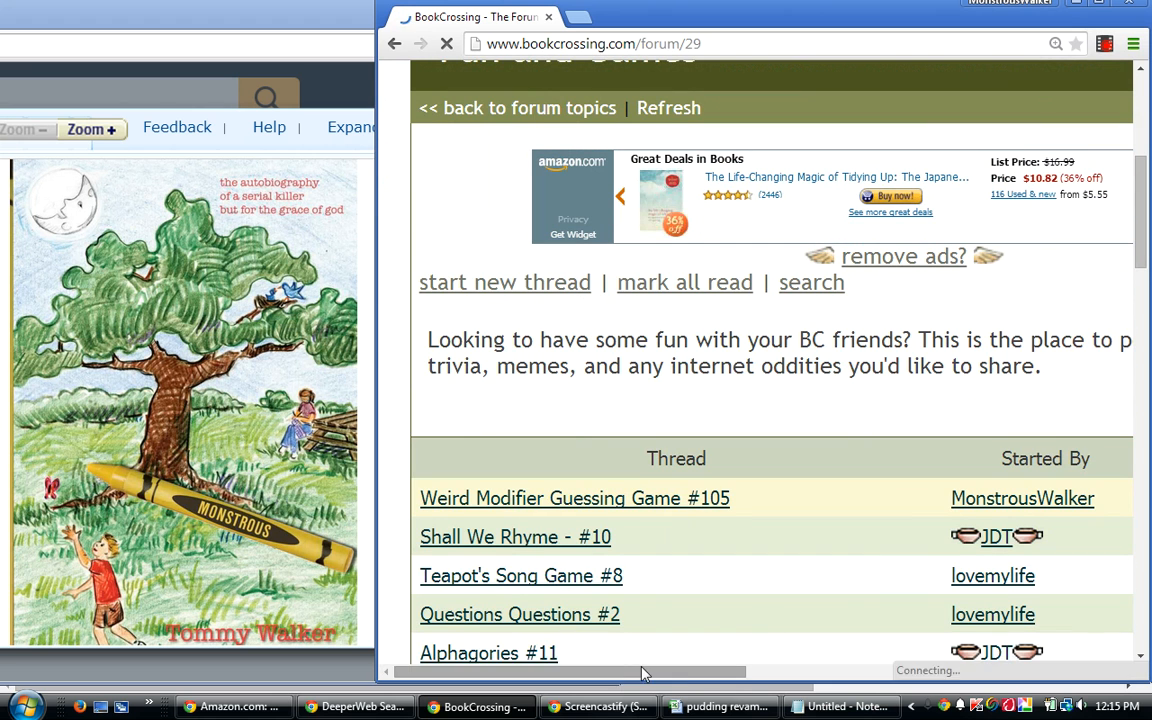
drag(681, 671, 689, 672)
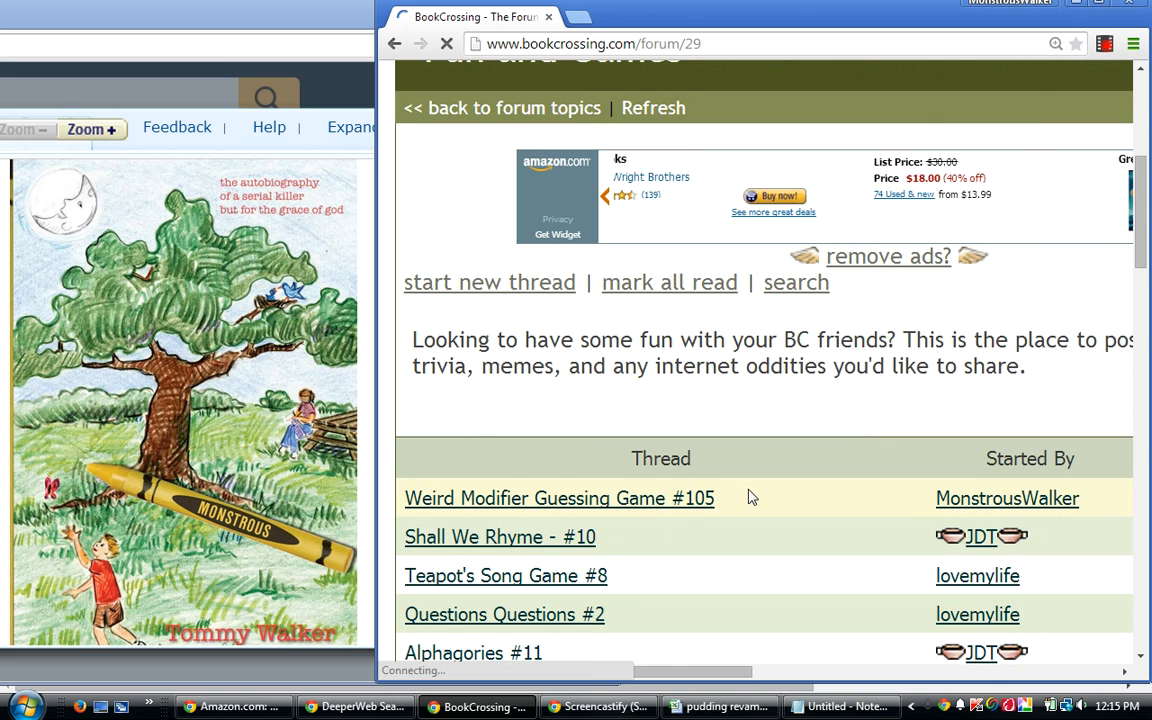
click(692, 500)
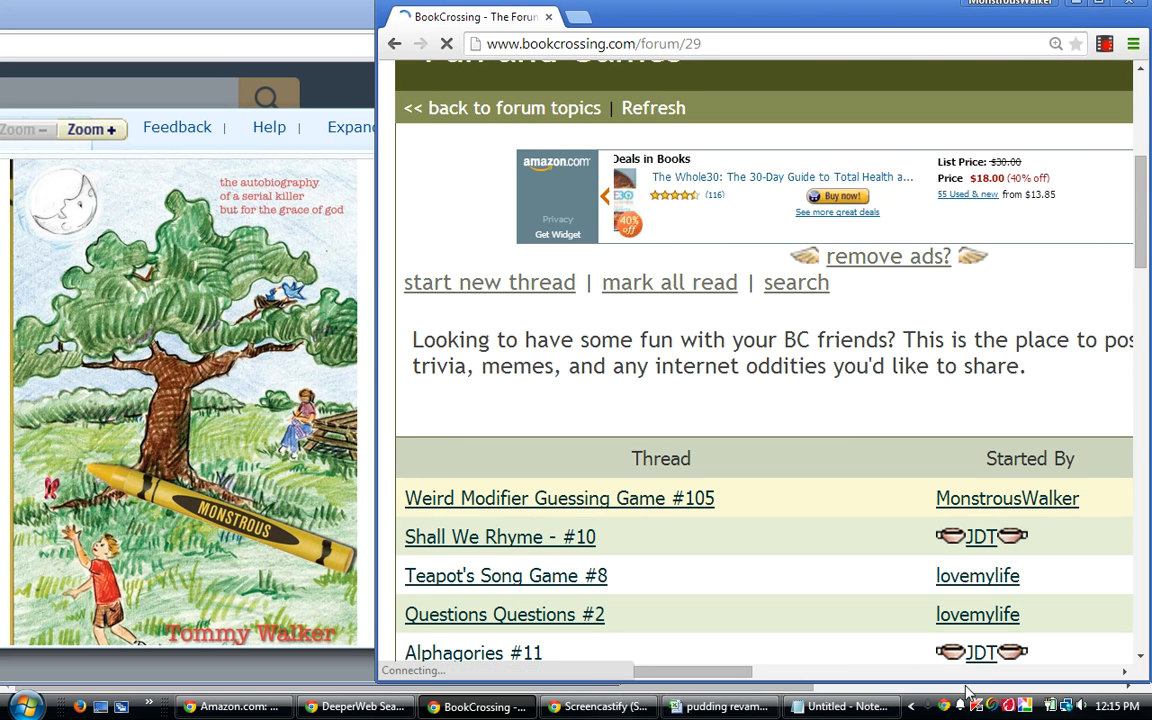
Switch to Notepad, write "Search engine Hot-n-Cold" in the empty note and add blank lines until that text is out of view
click(850, 707)
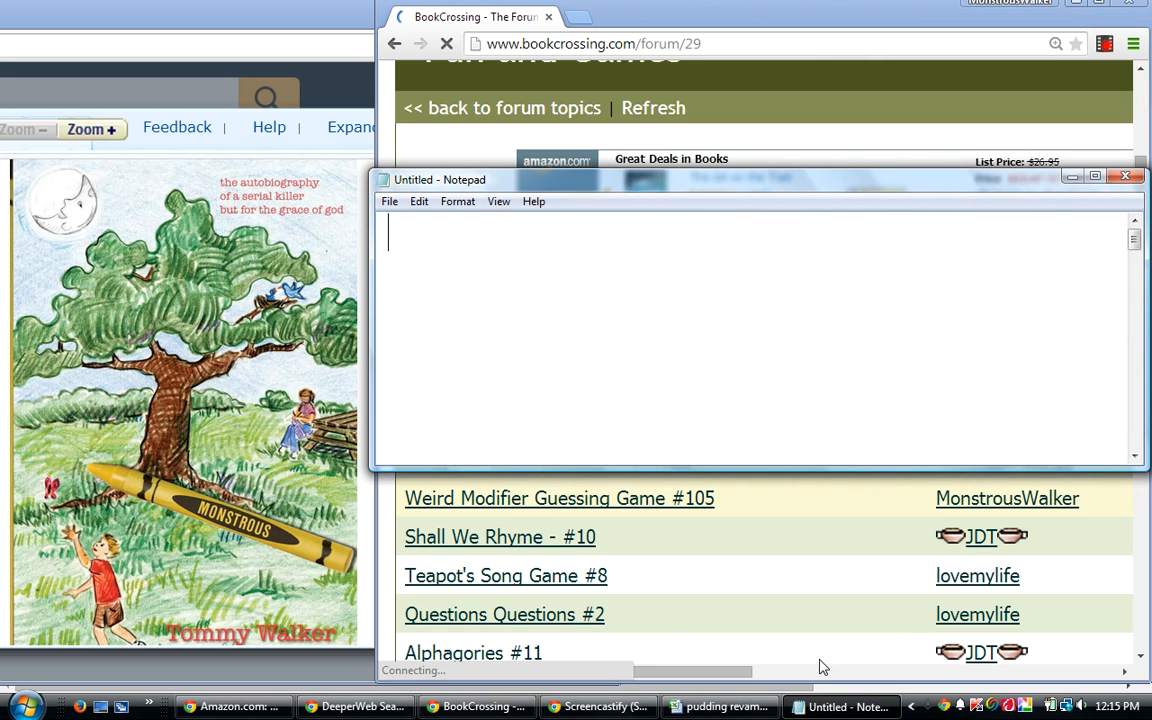
text(Search engine Hot-n-)
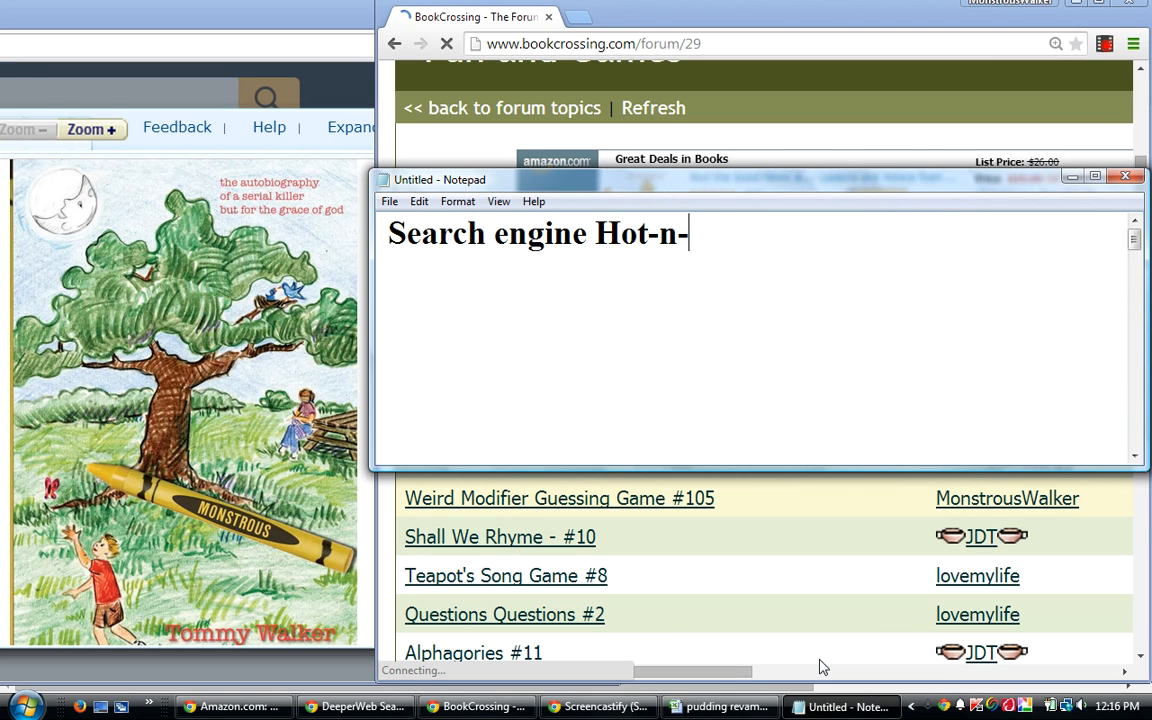
text(Cold)
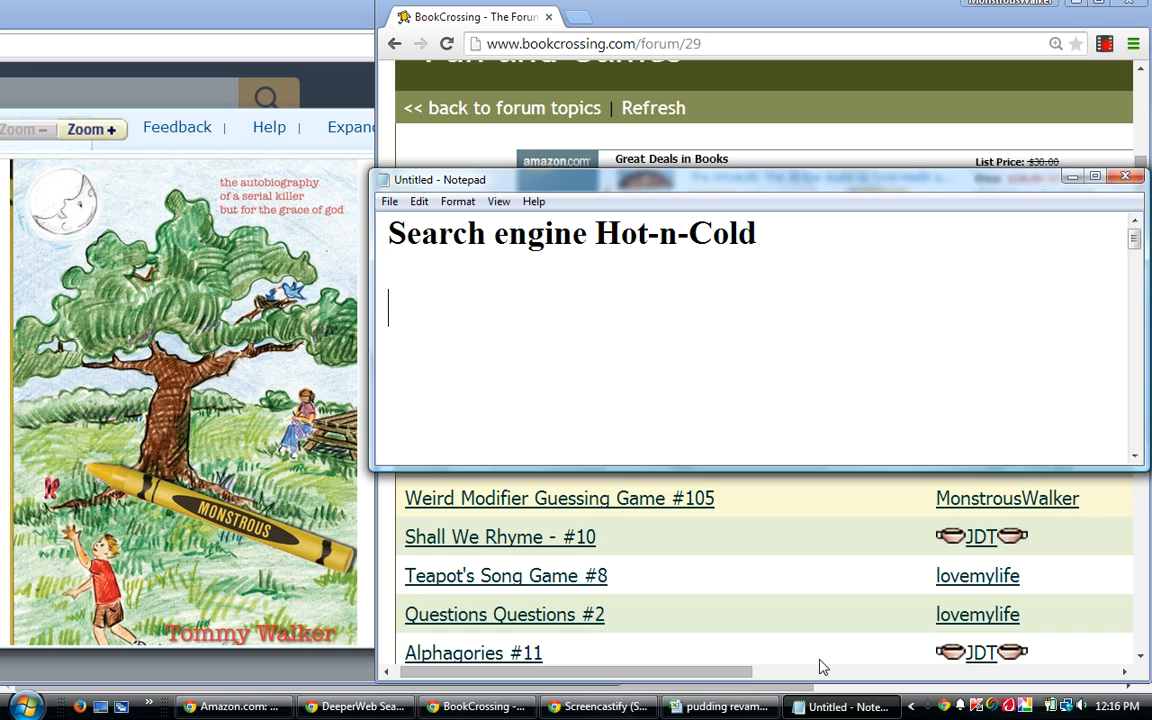
key(Return)
key(Return)
key(Return)
key(Return)
key(Return)
key(Return)
key(Return)
key(Return)
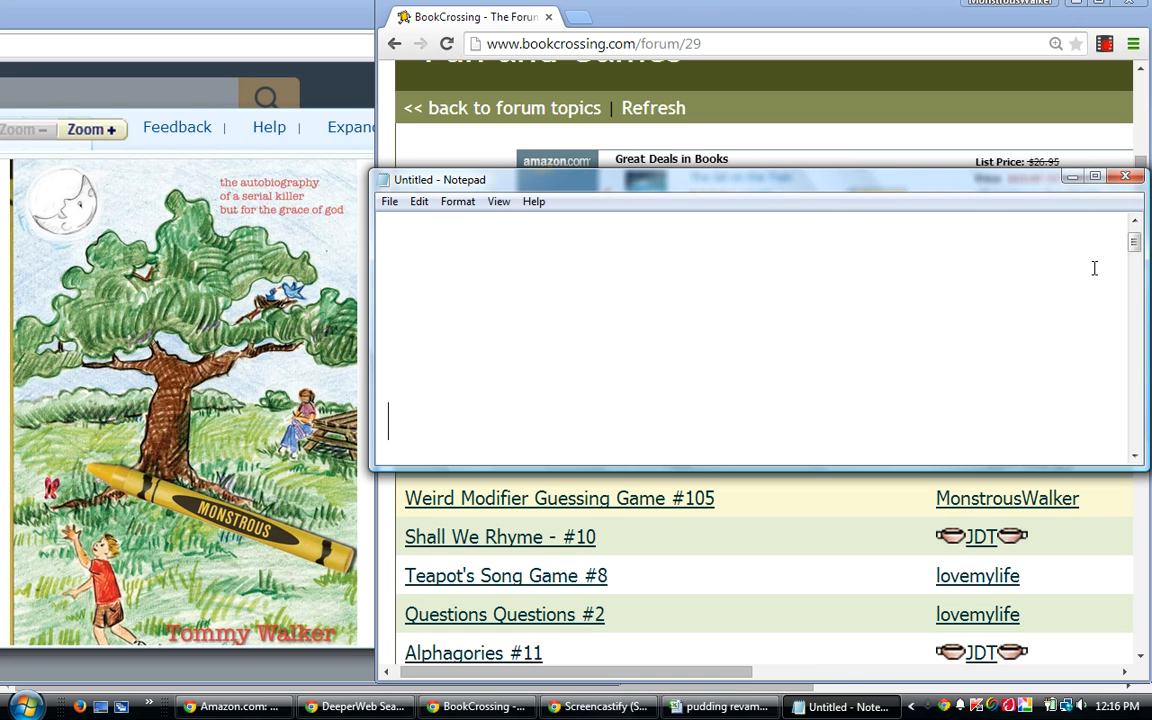
Return to the browser in a maximized window and open the Weird Modifier Guessing Game #105 thread
click(1075, 177)
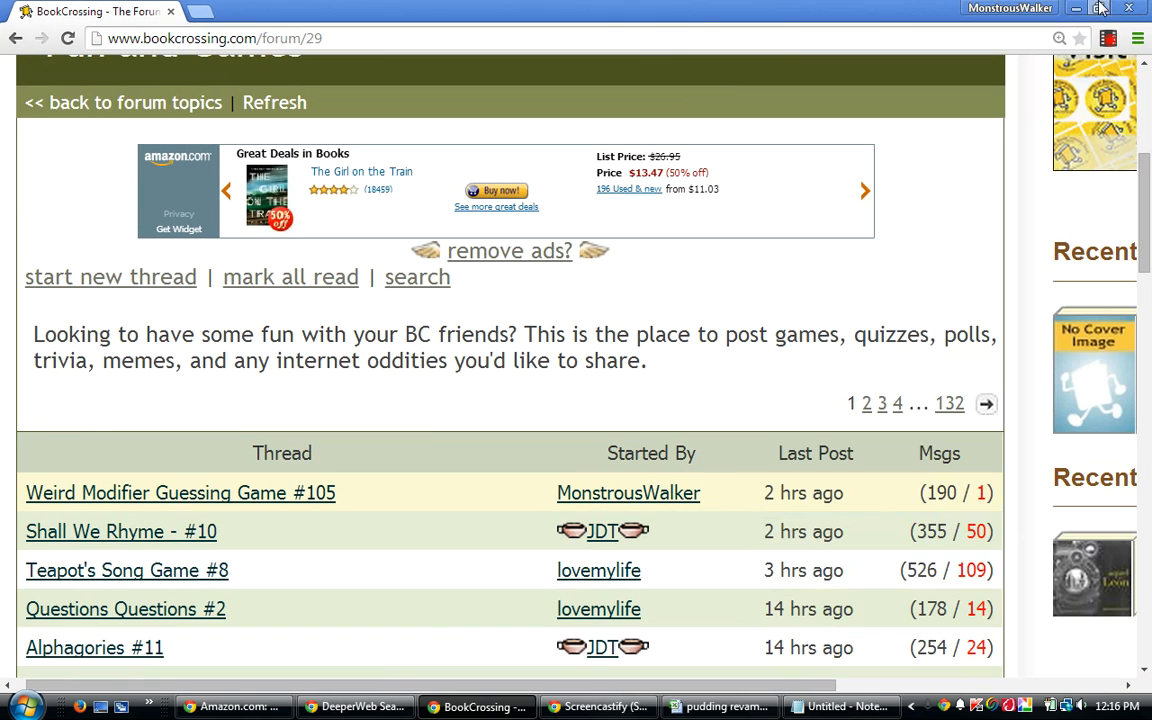
click(1096, 6)
click(207, 495)
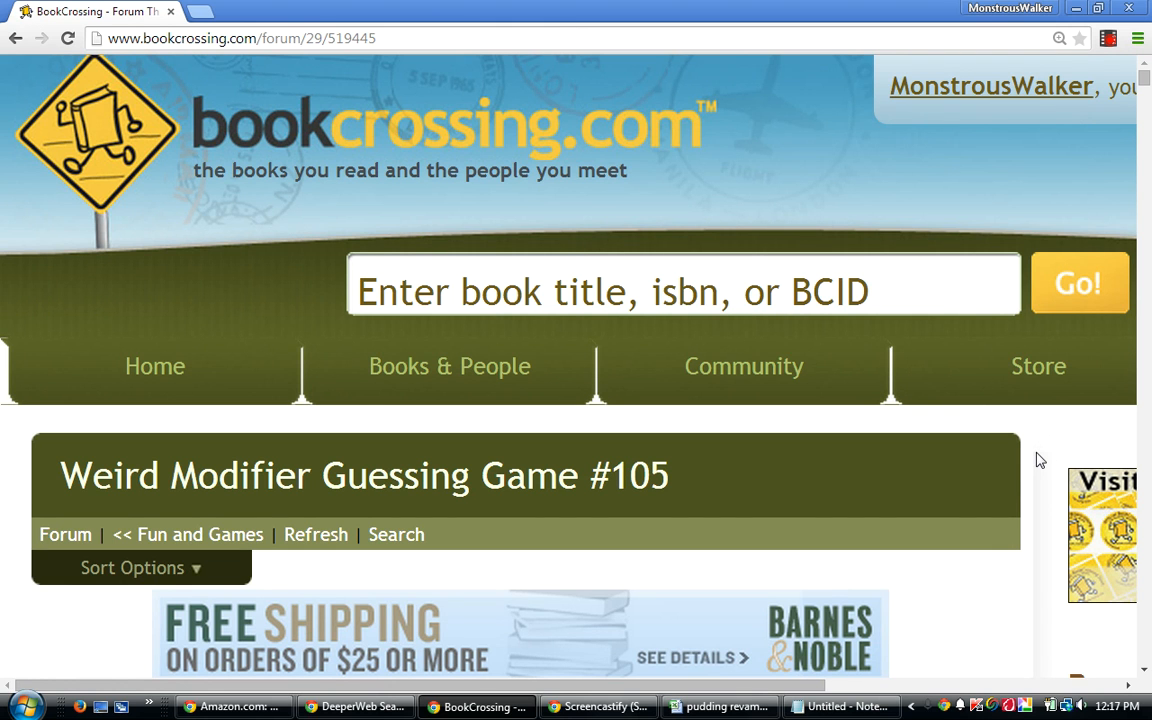
Read the opening post with the game's clue and rules, down to the first replies under Complete Thread
scroll(1040, 460, down, 1)
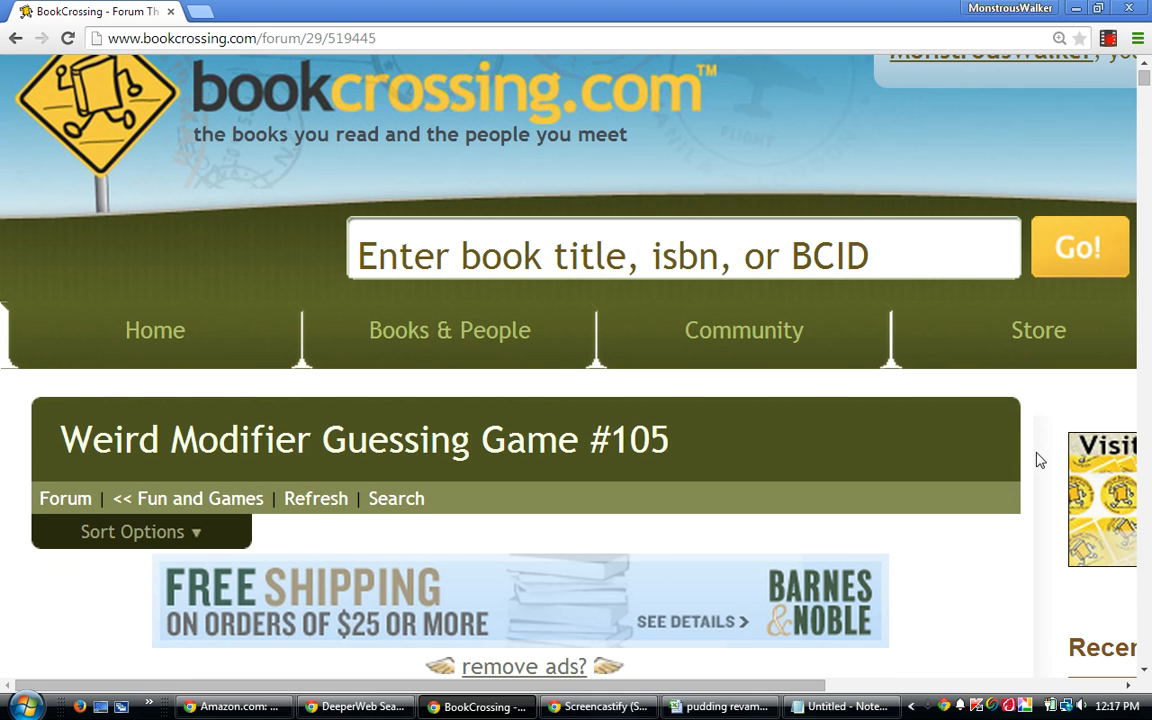
scroll(1040, 460, down, 1)
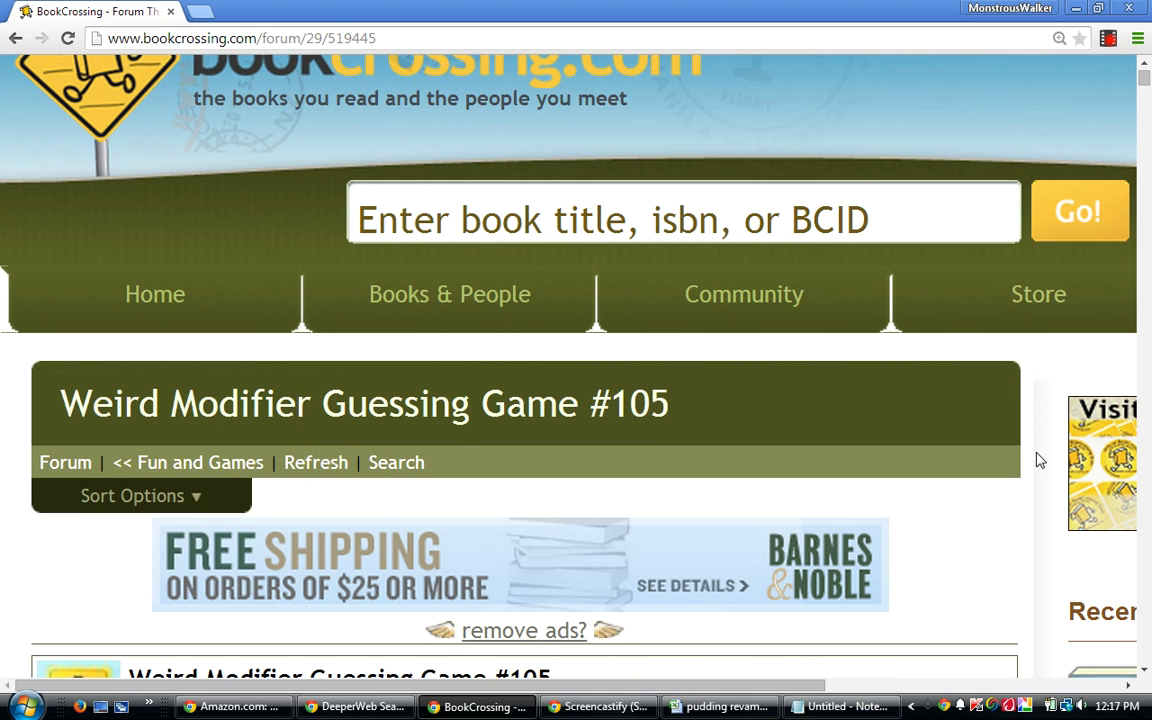
scroll(1040, 460, down, 1)
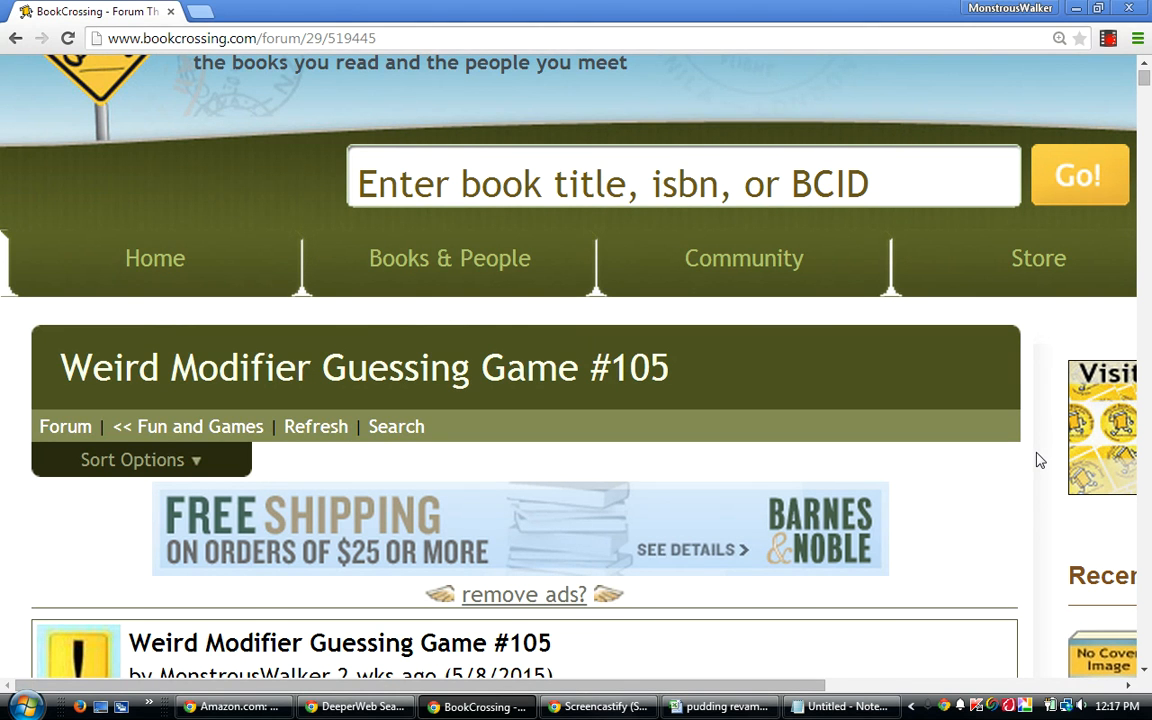
scroll(1040, 460, down, 1)
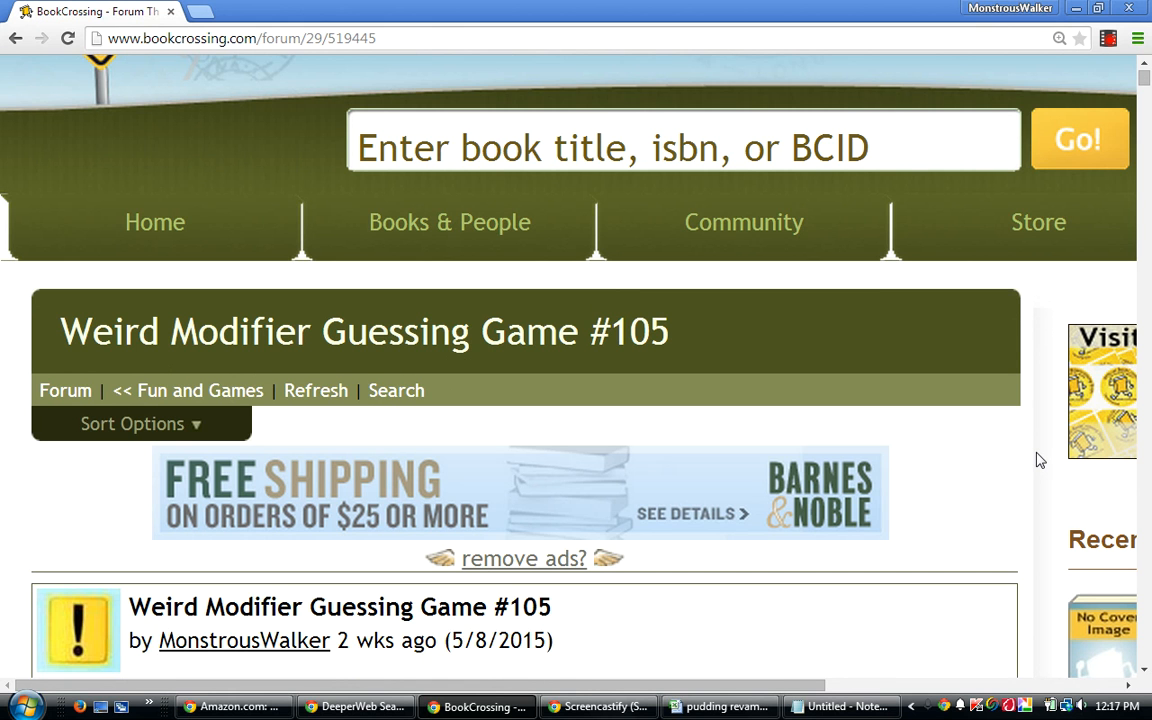
scroll(1040, 460, down, 1)
scroll(1040, 460, down, 1)
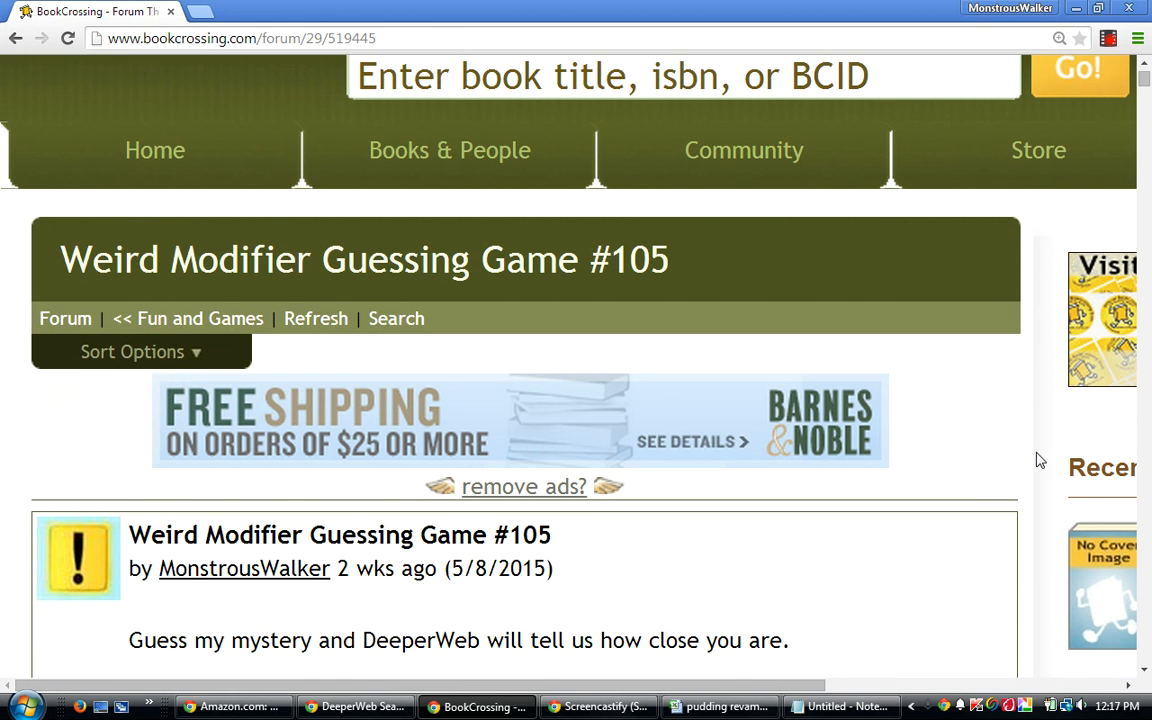
scroll(1040, 460, down, 3)
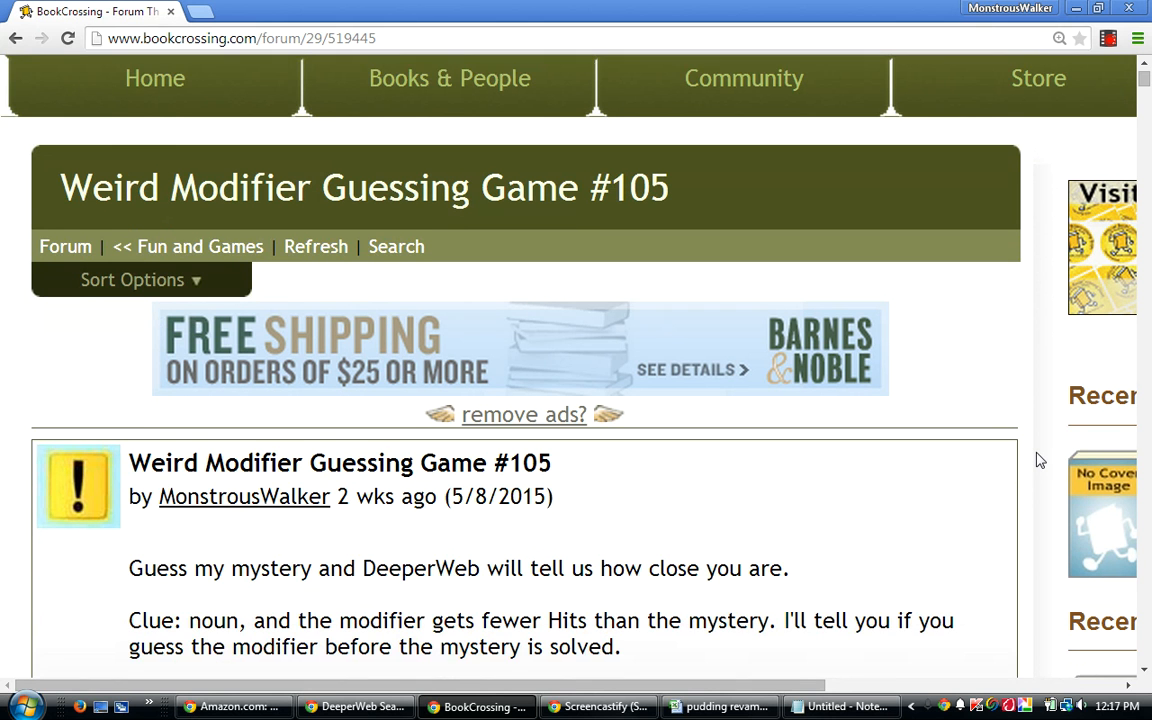
scroll(1040, 460, down, 3)
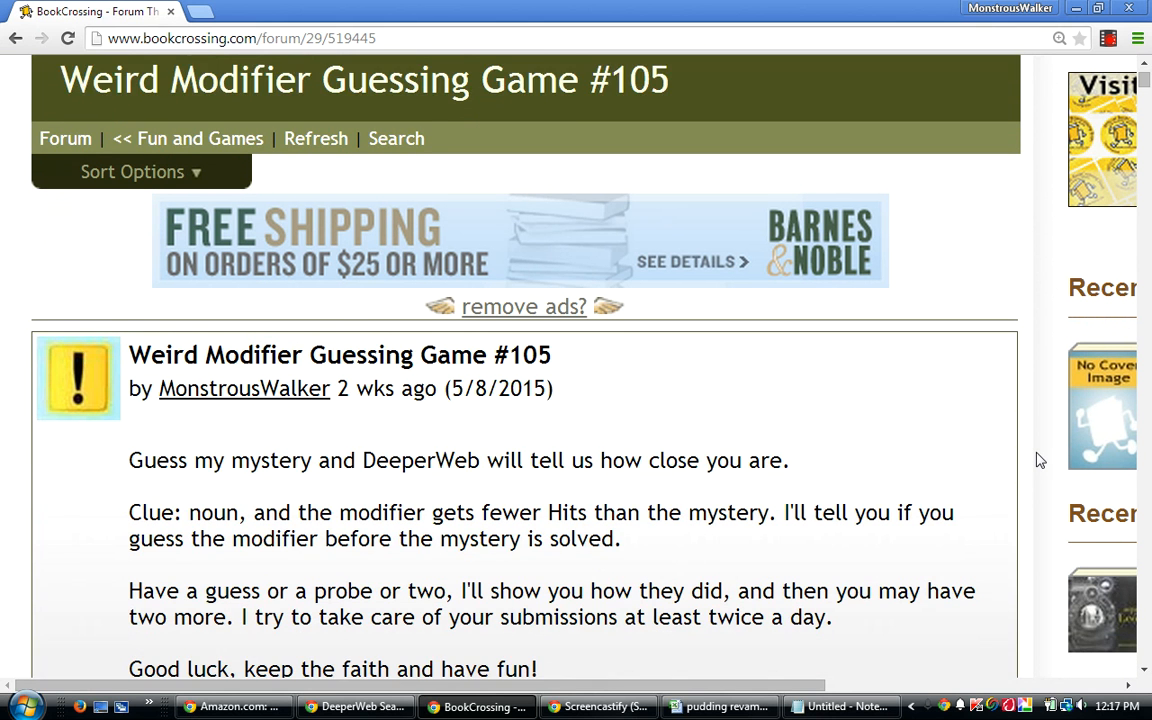
scroll(1040, 460, down, 2)
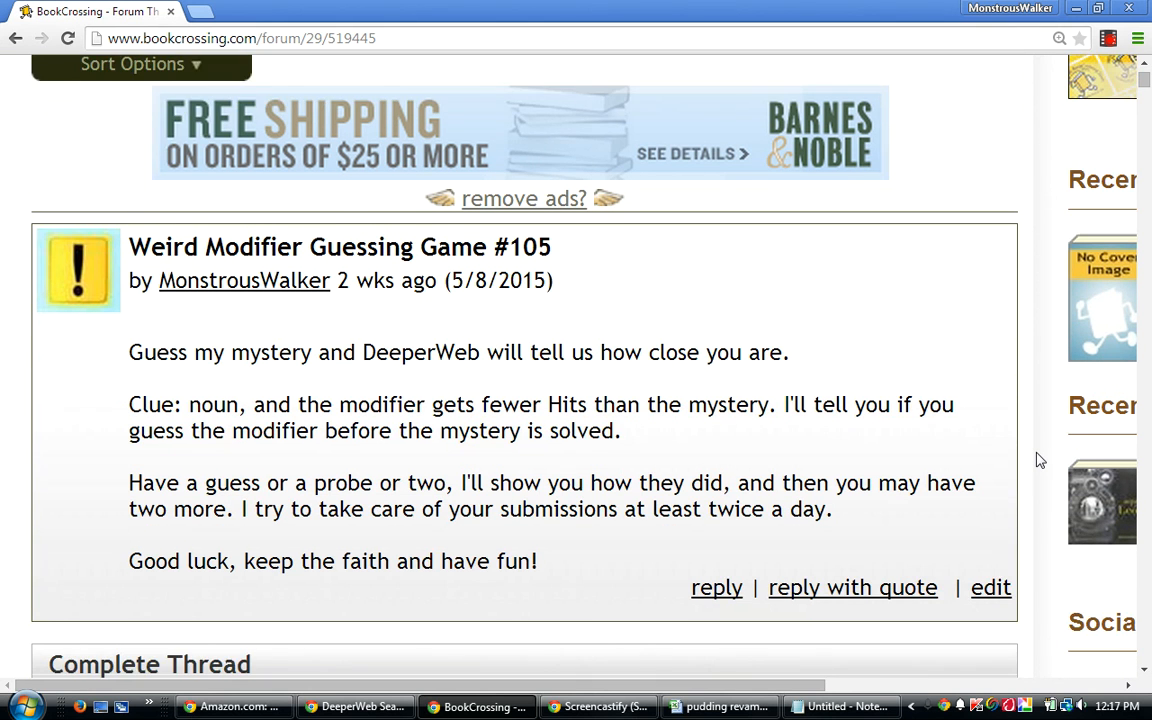
scroll(1040, 460, down, 1)
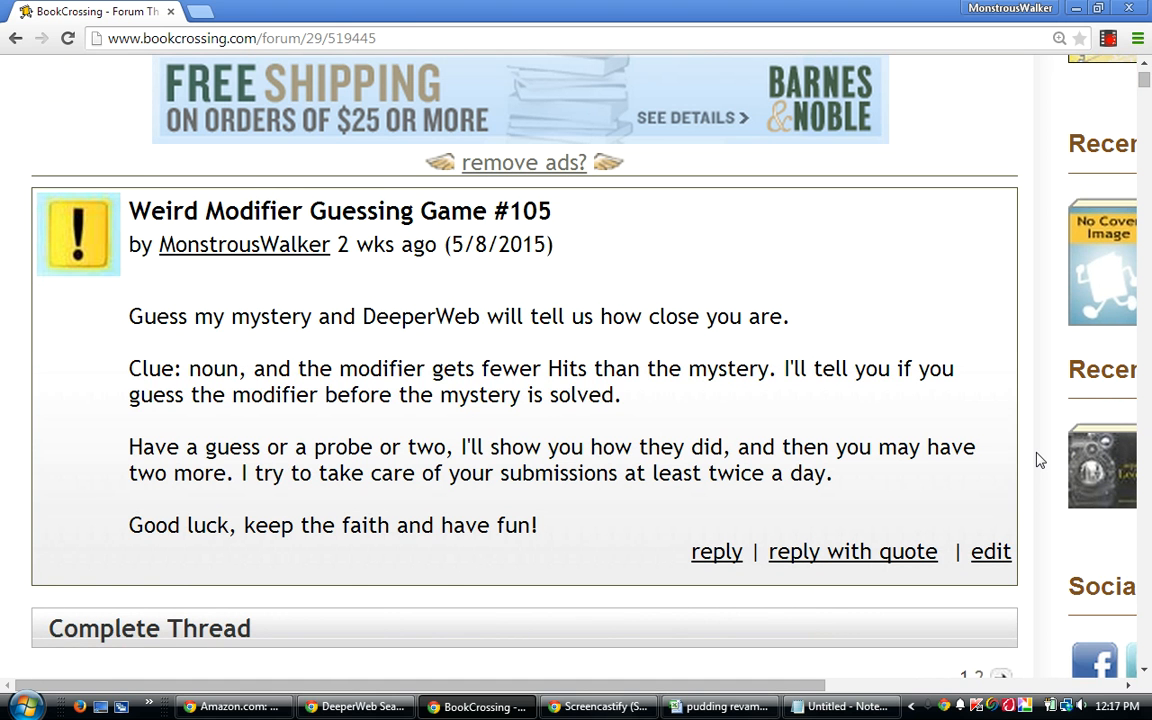
scroll(1040, 460, down, 1)
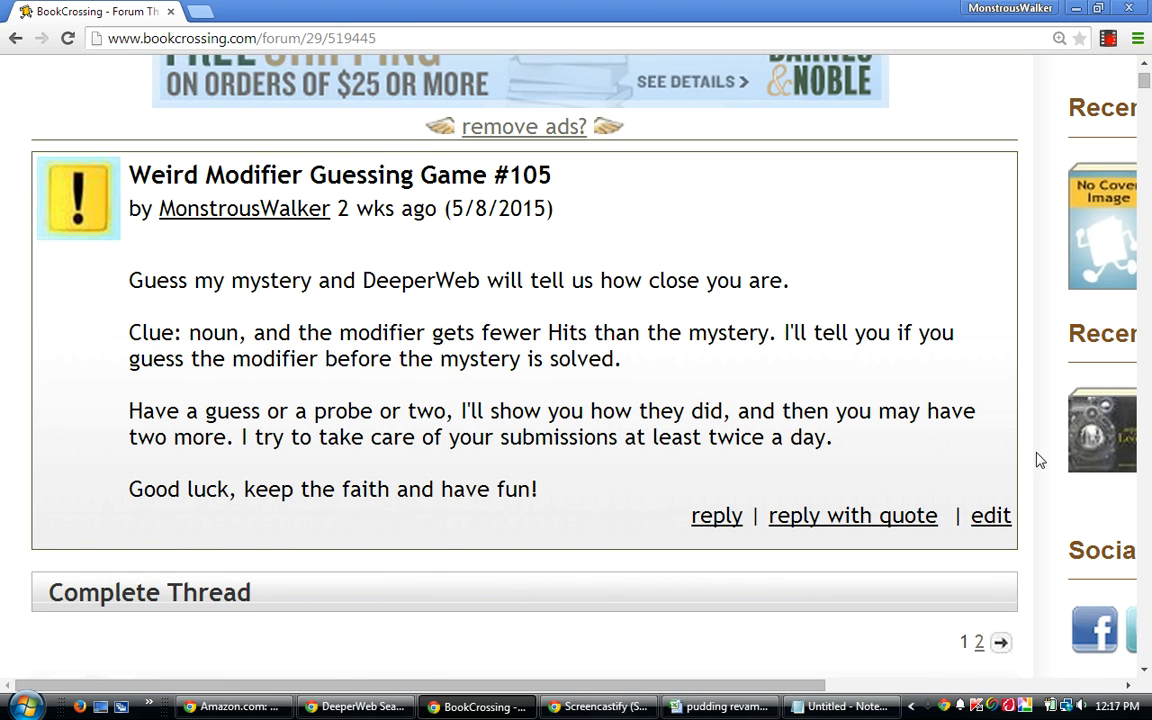
scroll(1040, 460, down, 1)
scroll(1040, 460, down, 1)
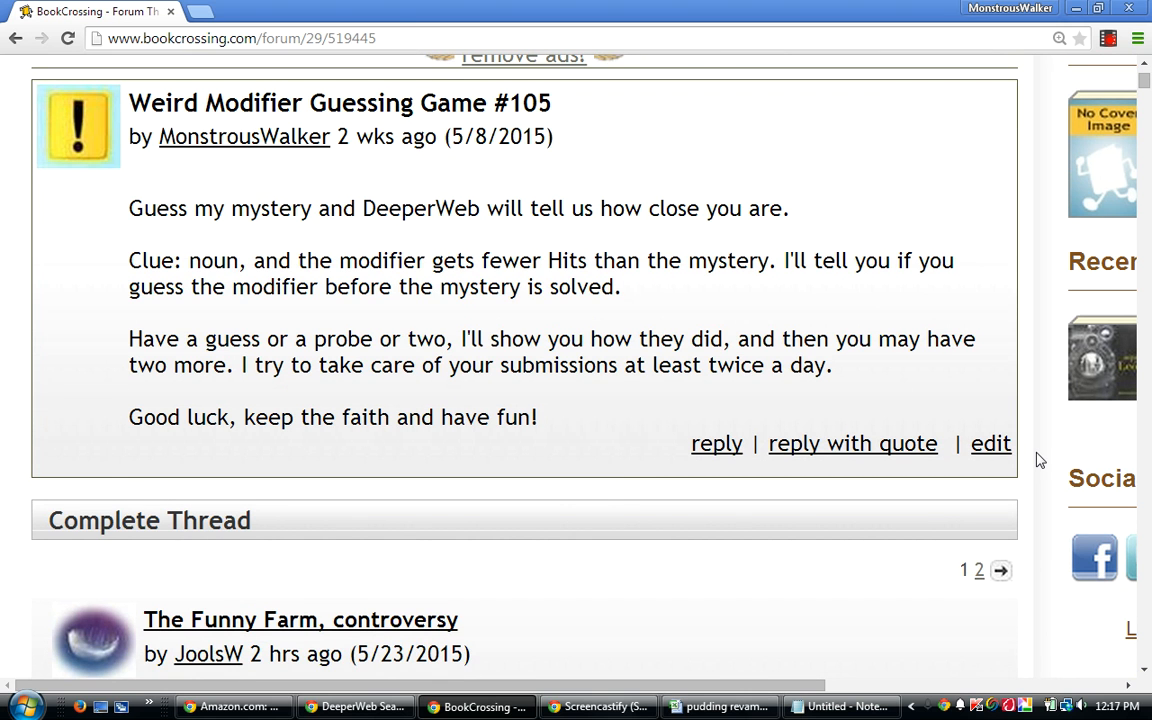
scroll(1040, 460, down, 2)
scroll(1040, 460, down, 1)
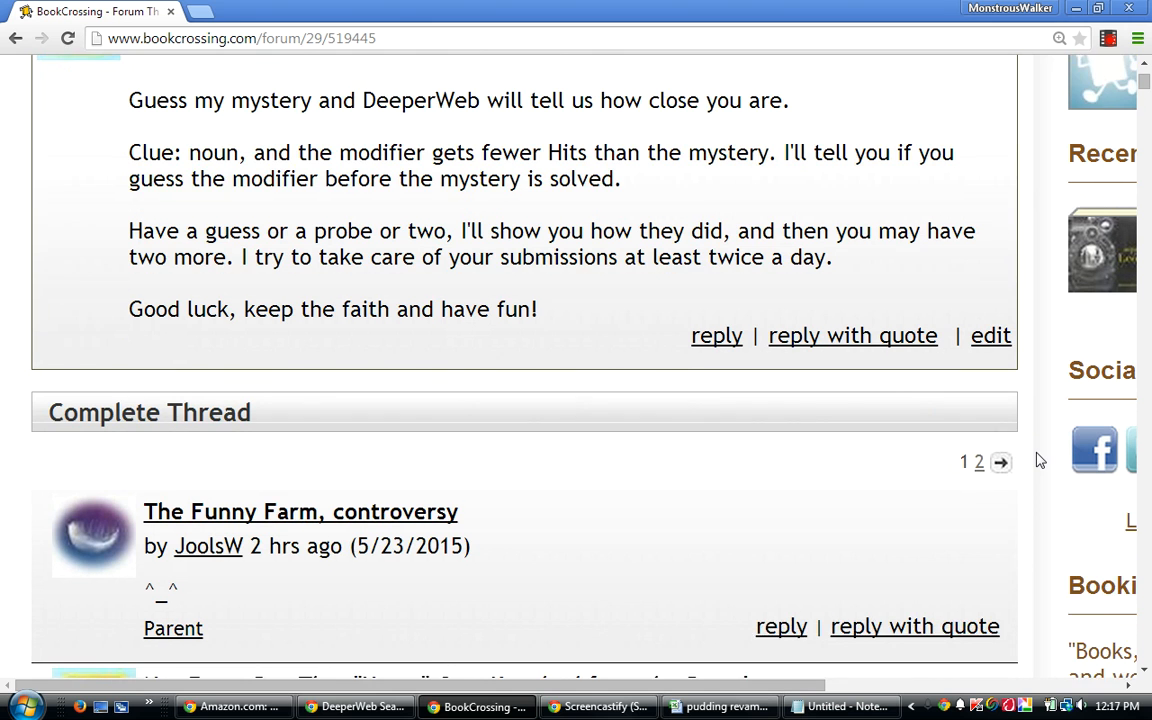
scroll(1040, 460, down, 1)
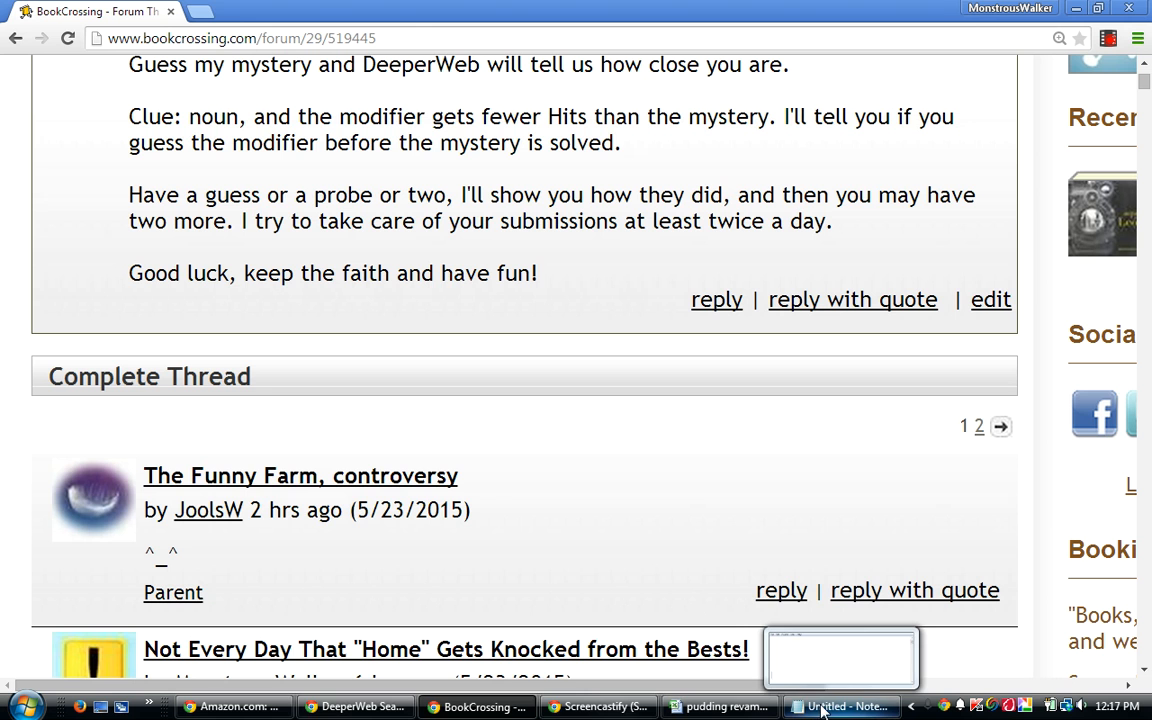
Switch to the DeeperWeb browser window and search for "Pink Floyd""pudding"
mouse_move(636, 712)
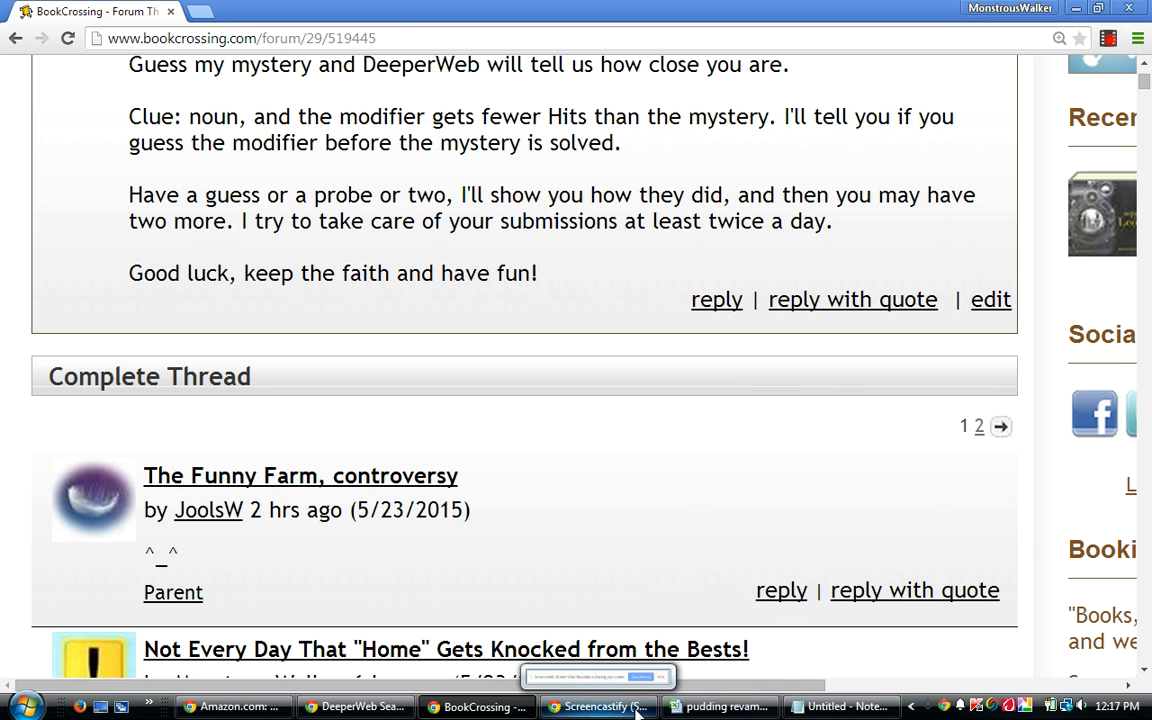
click(355, 707)
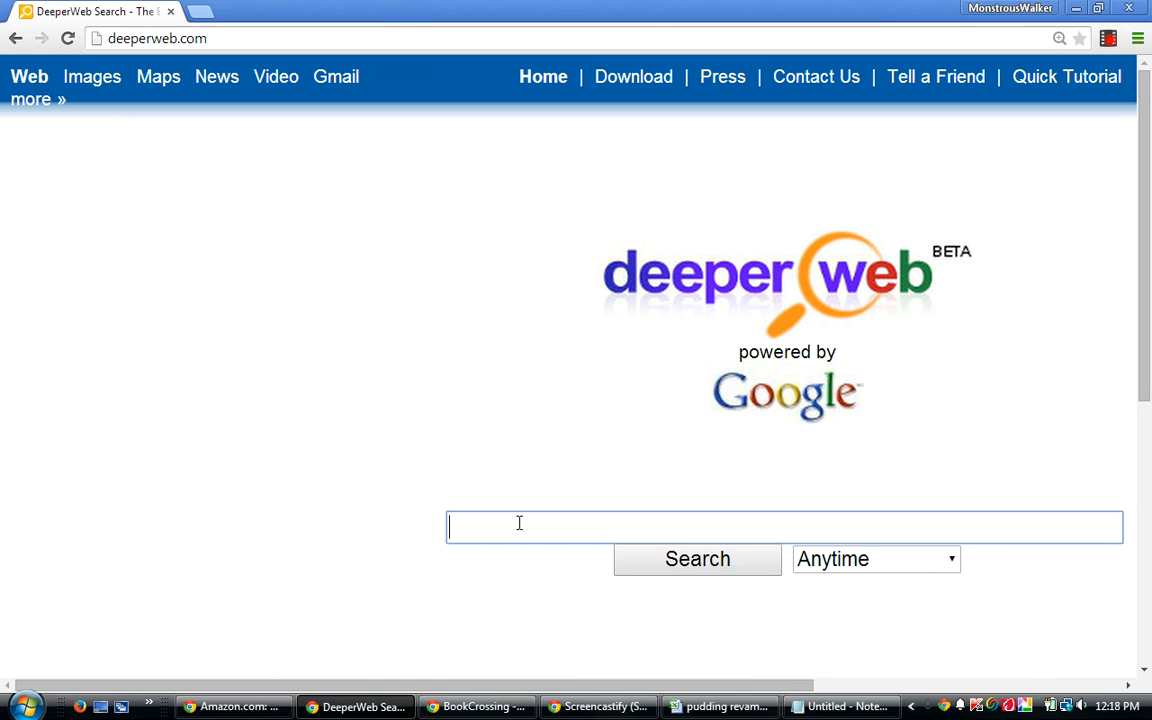
text("Pink Floyd""pudding)
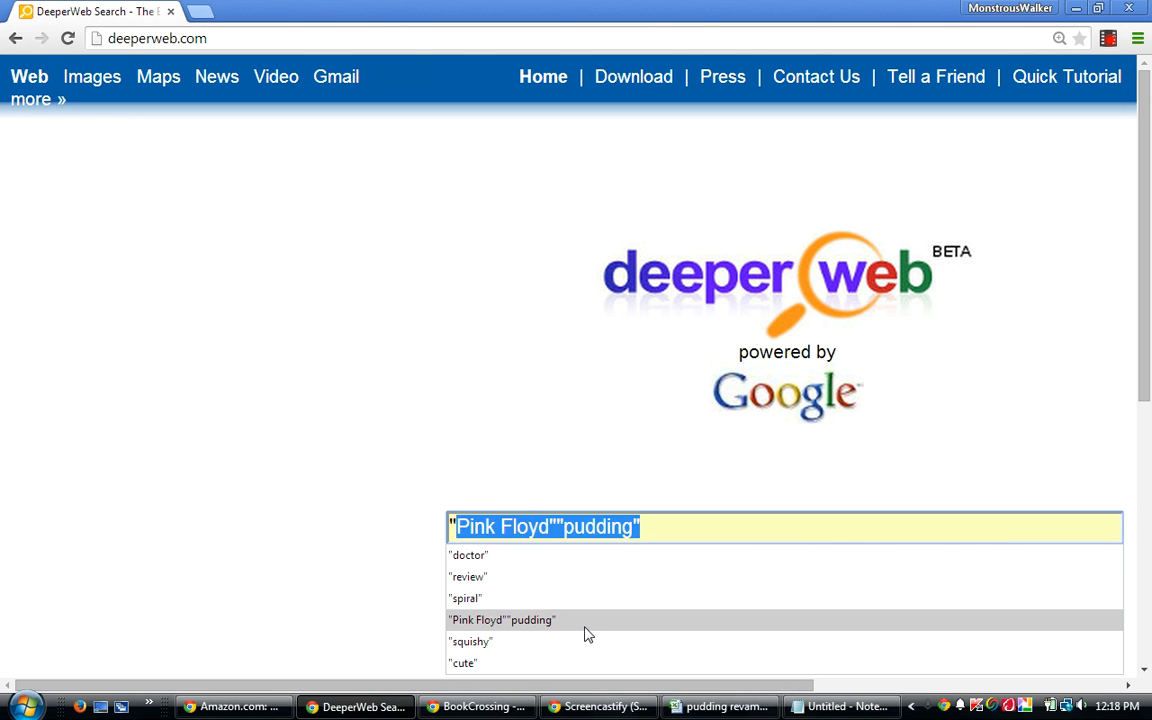
click(575, 630)
key(Return)
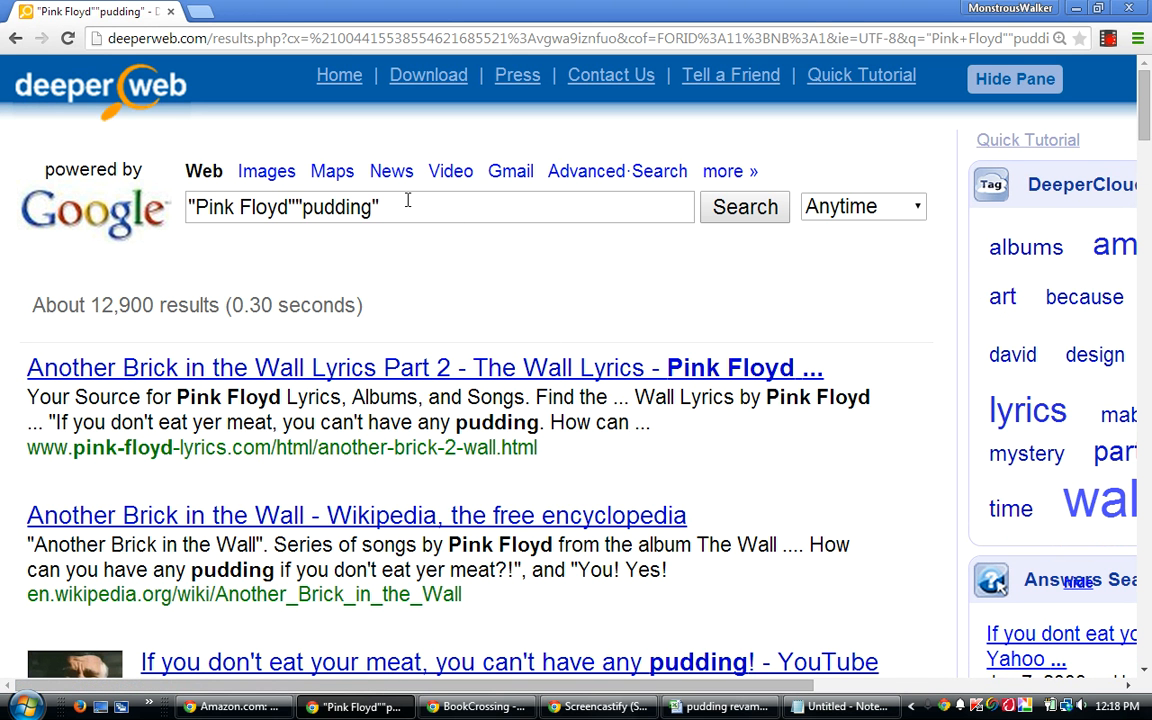
Copy the "pudding" part of the search query, including its quotation marks
drag(407, 200, 295, 208)
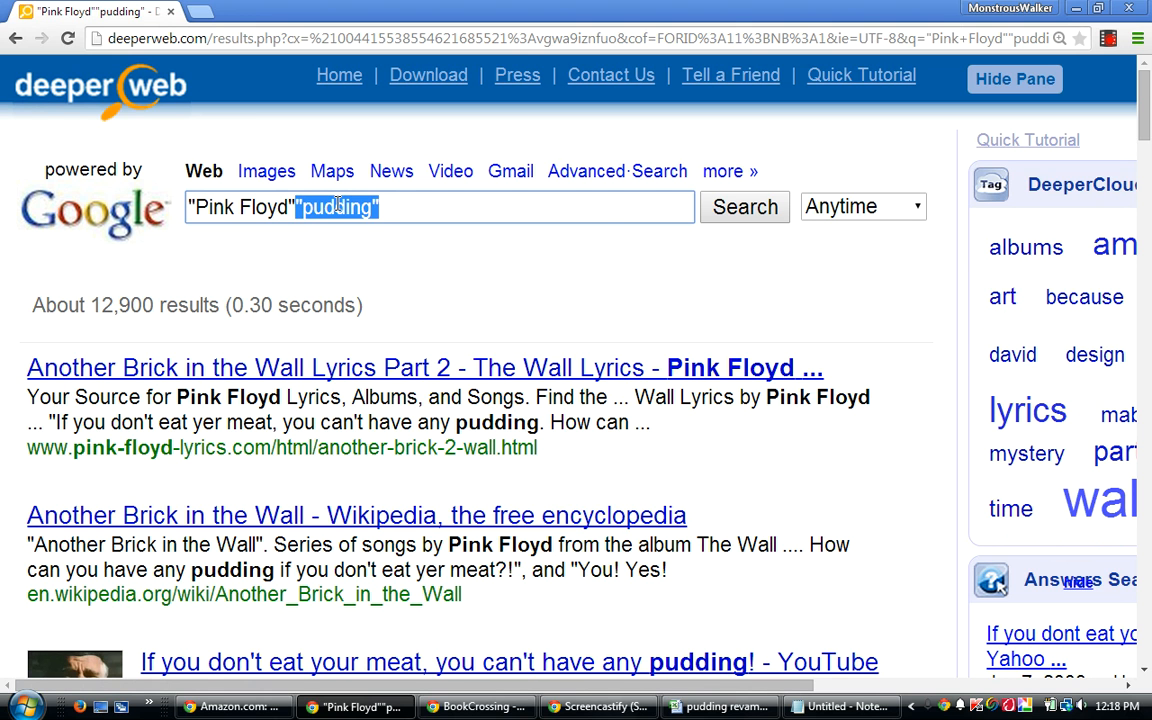
right_click(340, 207)
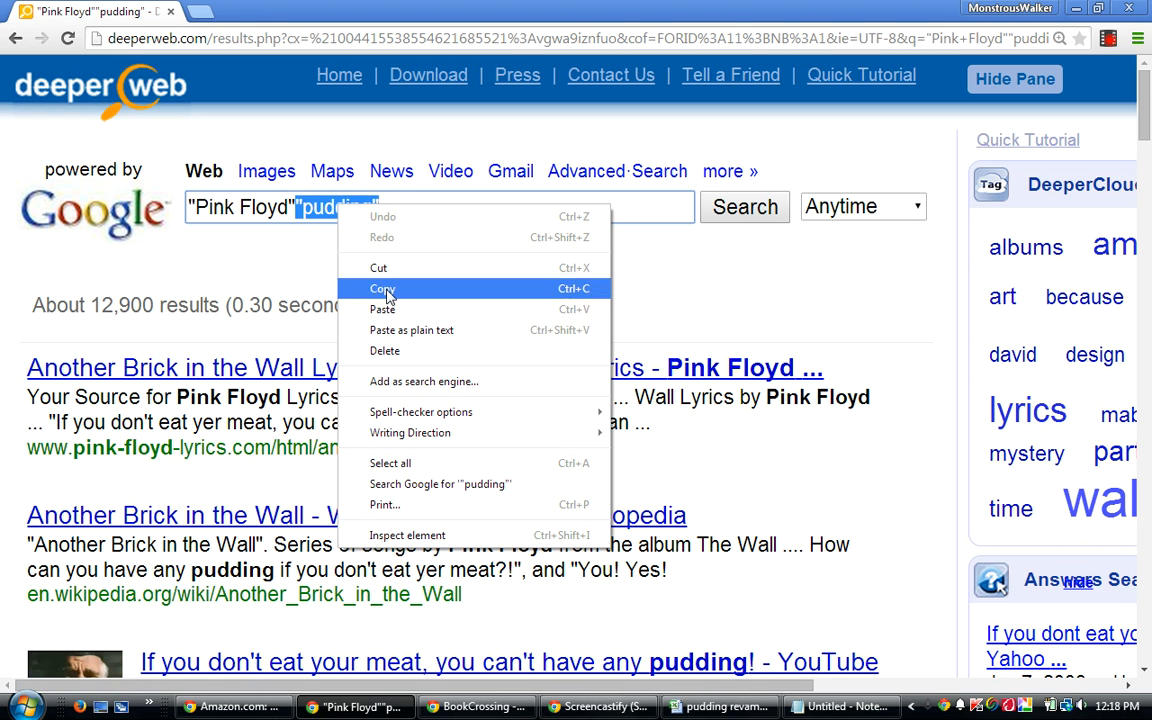
click(383, 289)
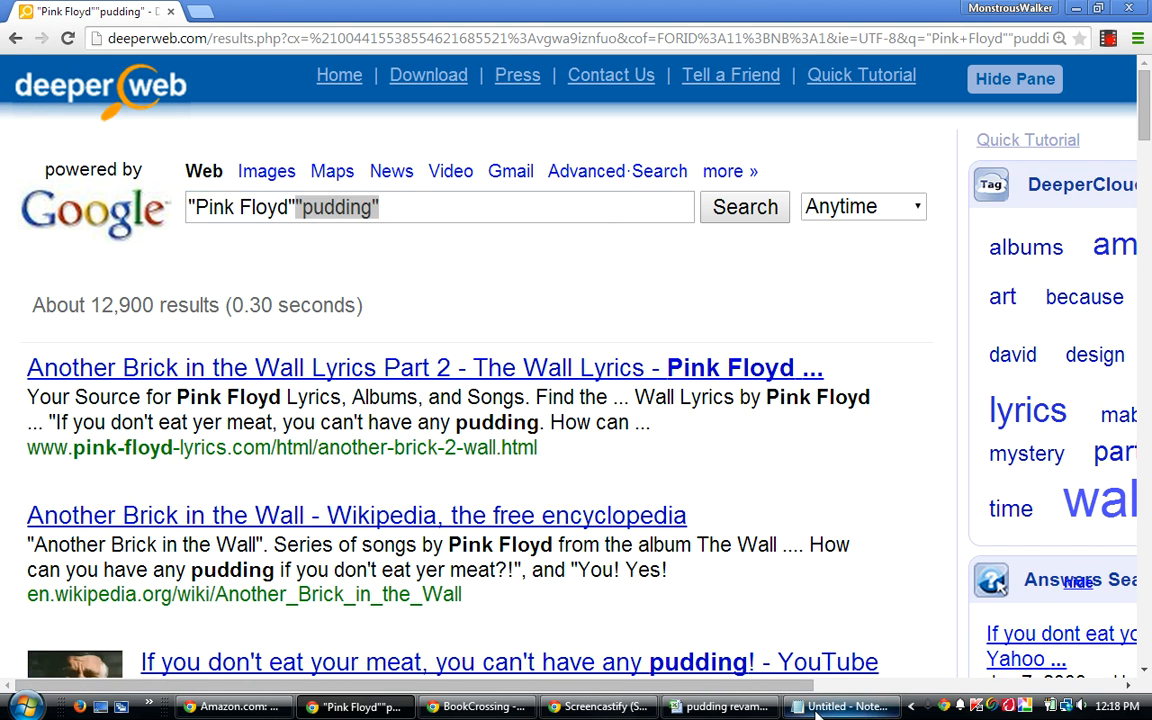
Switch to the "pudding revamped" Excel workbook, enter .0129 in cell T233 and fill it down to T234
click(754, 709)
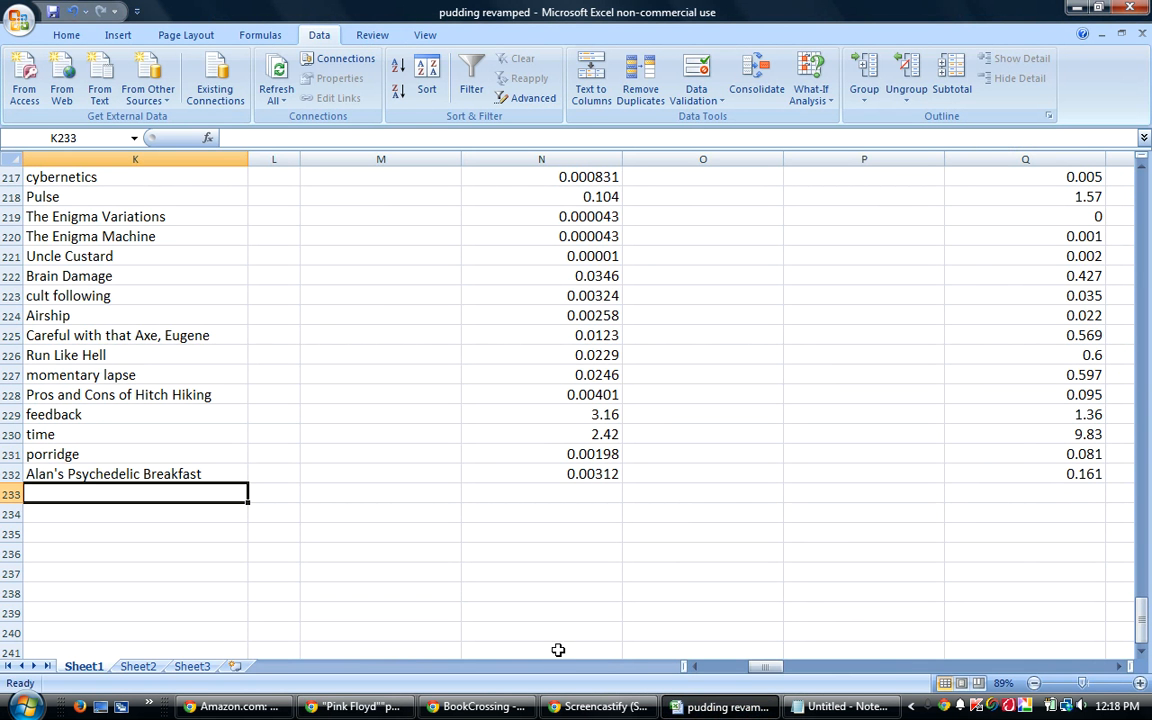
drag(766, 672, 788, 670)
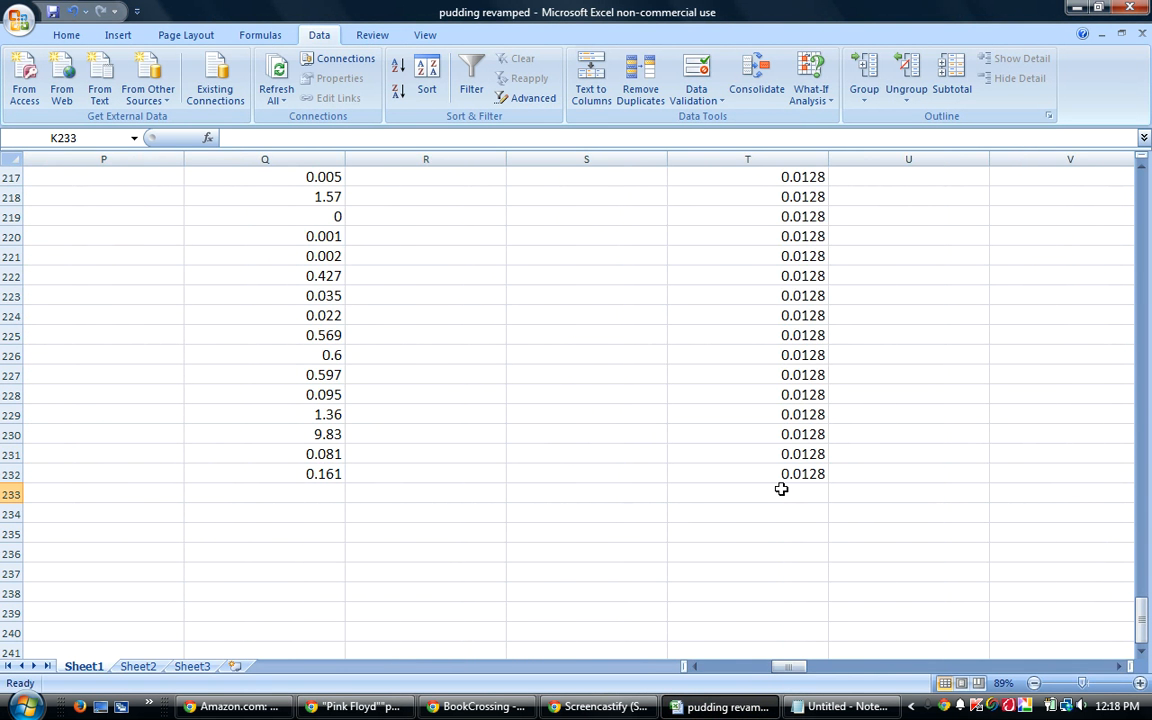
click(777, 491)
text(.0129)
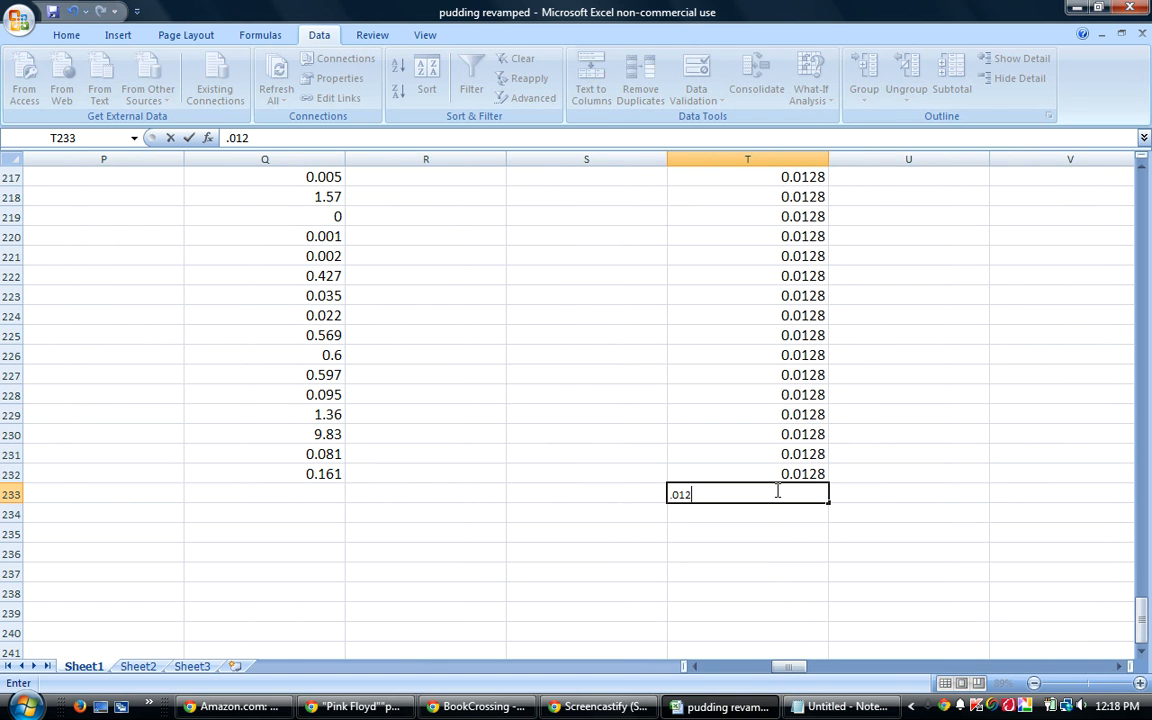
key(Return)
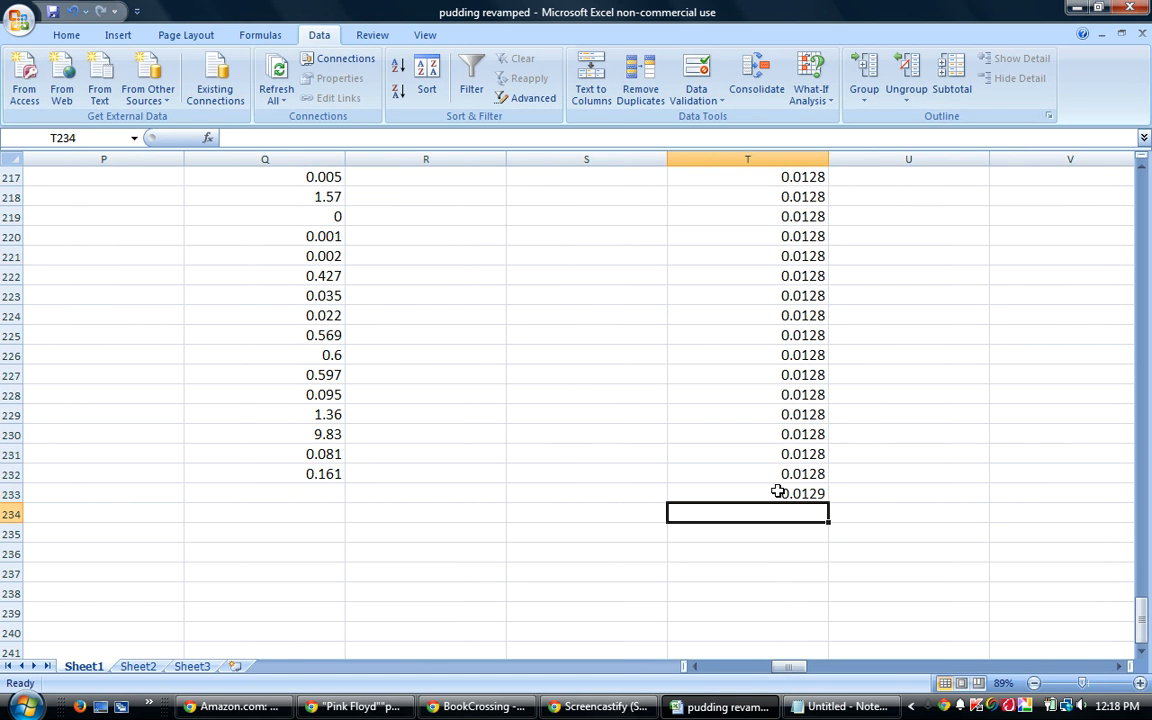
click(777, 491)
drag(830, 500, 833, 526)
Look up the newest guesses in the BookCrossing thread and enter "The Funny Farm" in K233 and "controversy" in K234 of the workbook
drag(797, 671, 765, 671)
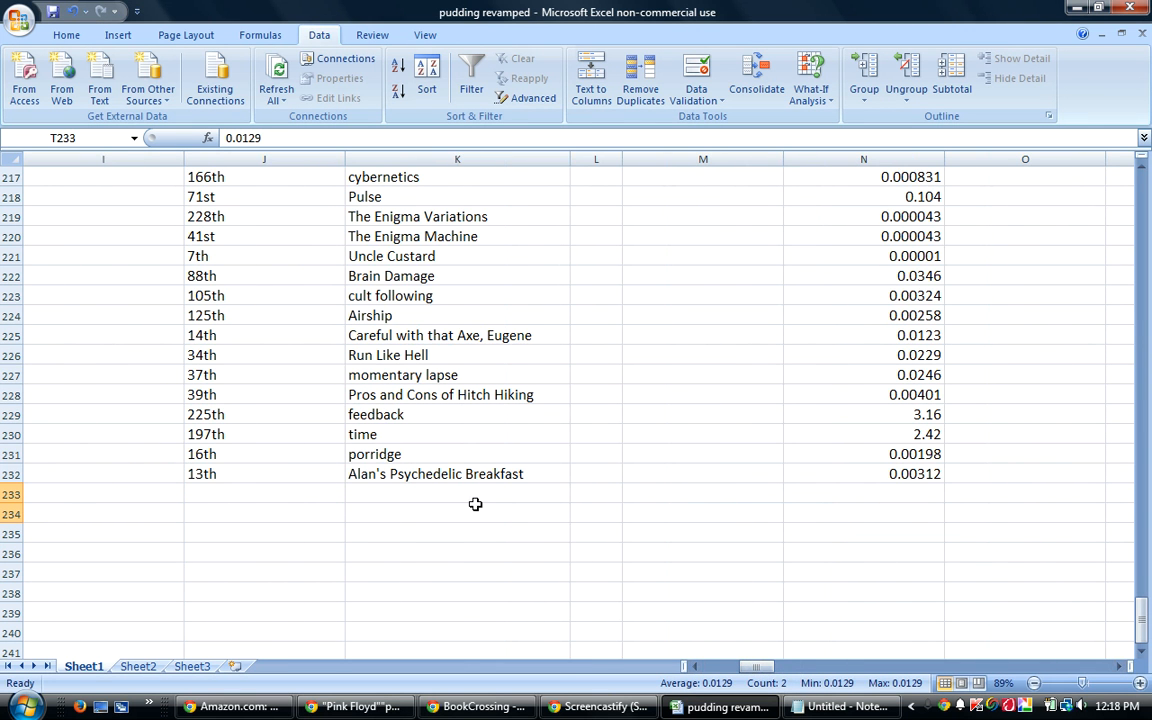
click(463, 496)
mouse_move(545, 708)
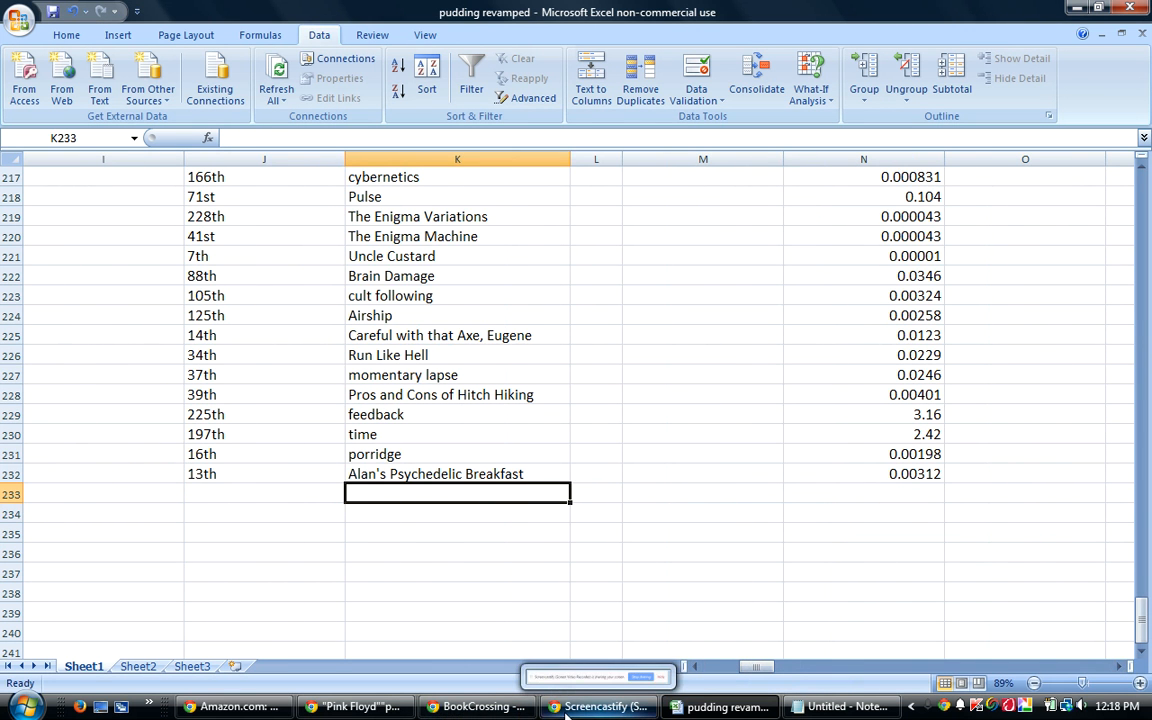
mouse_move(480, 708)
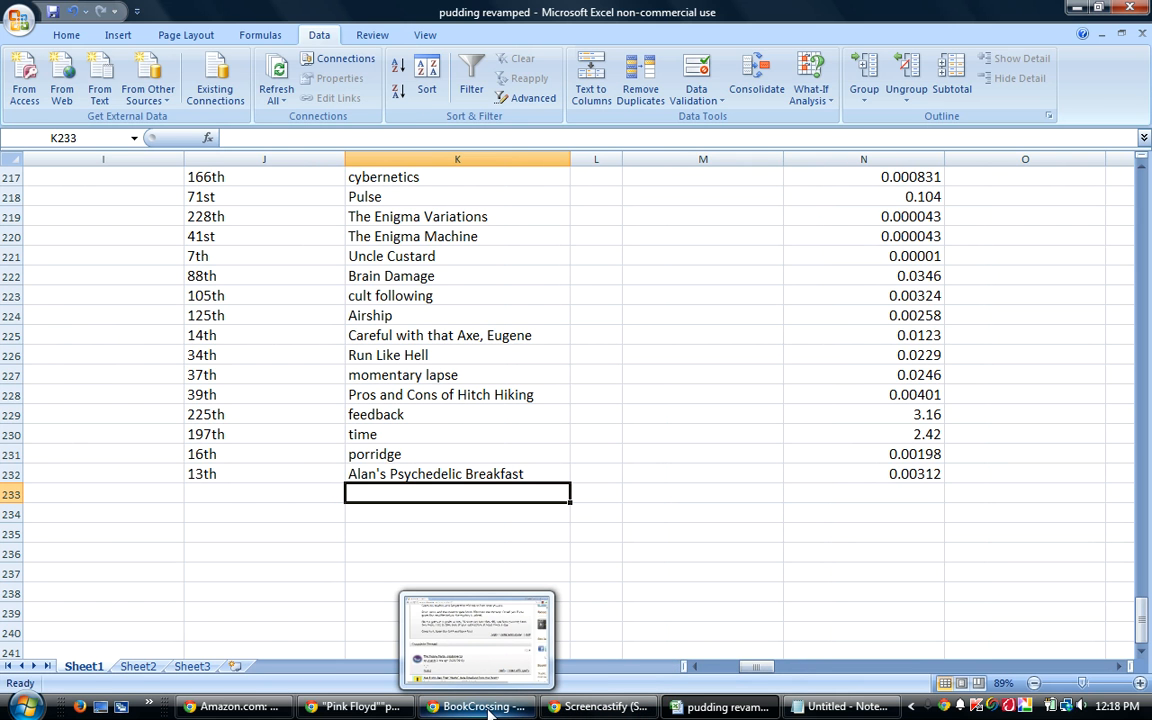
click(485, 708)
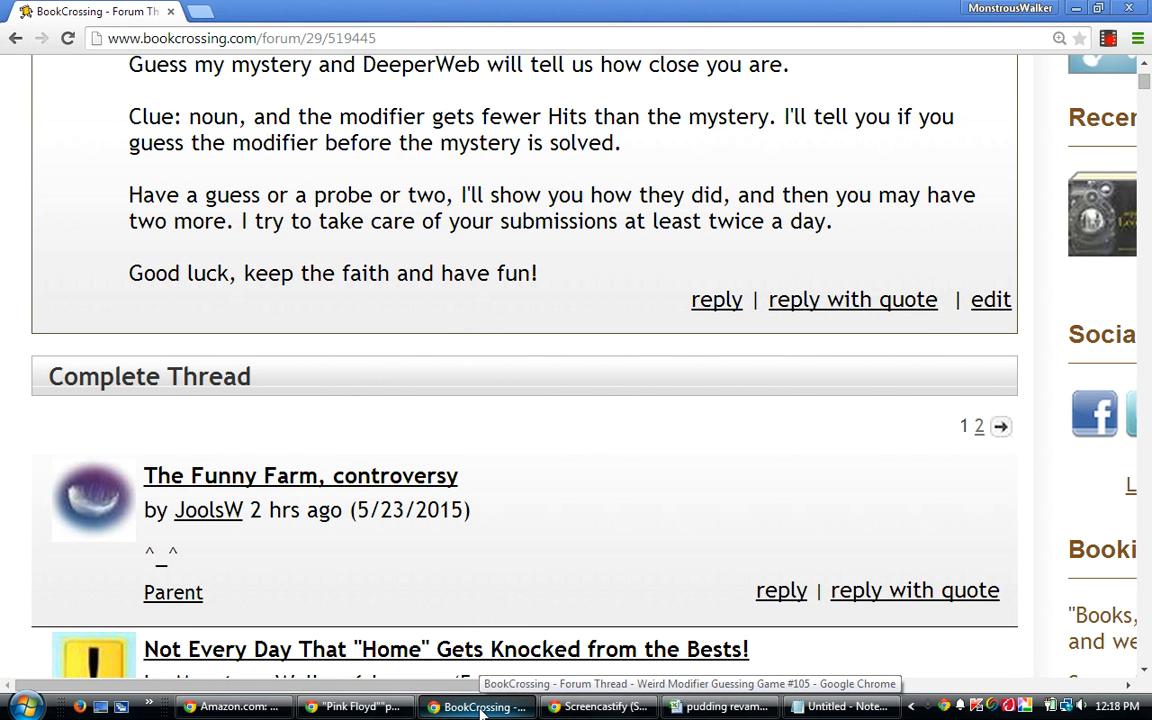
click(481, 708)
text(The Funny Farm)
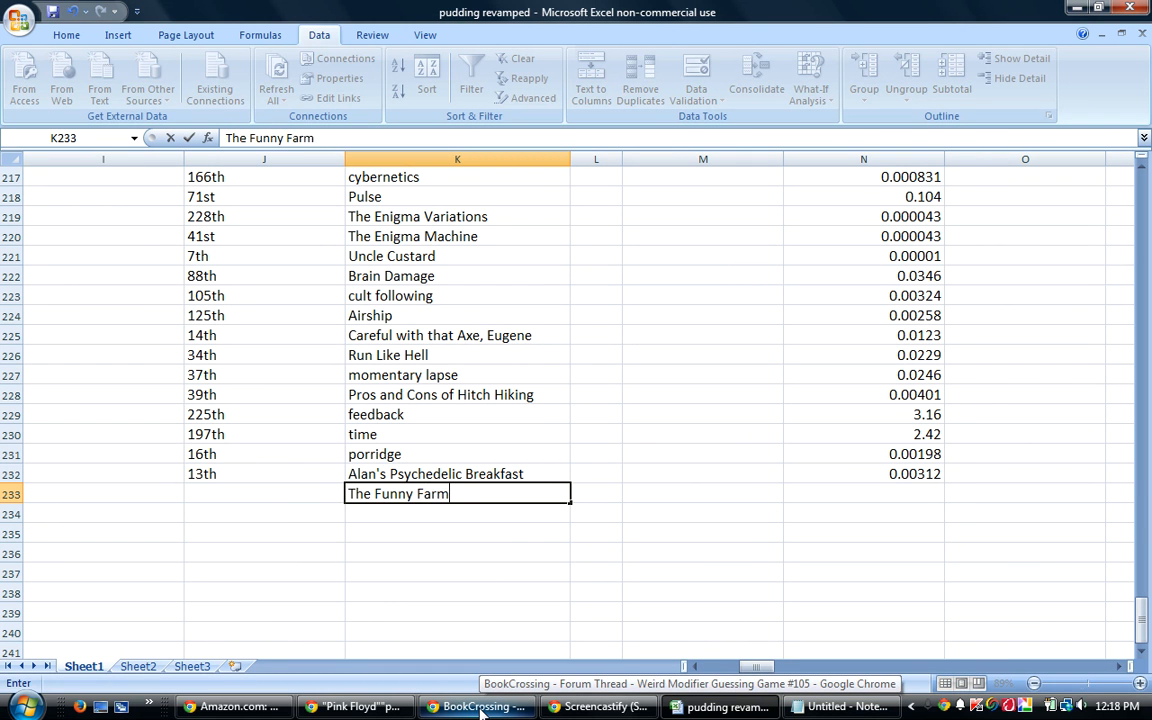
key(Return)
text(controversy)
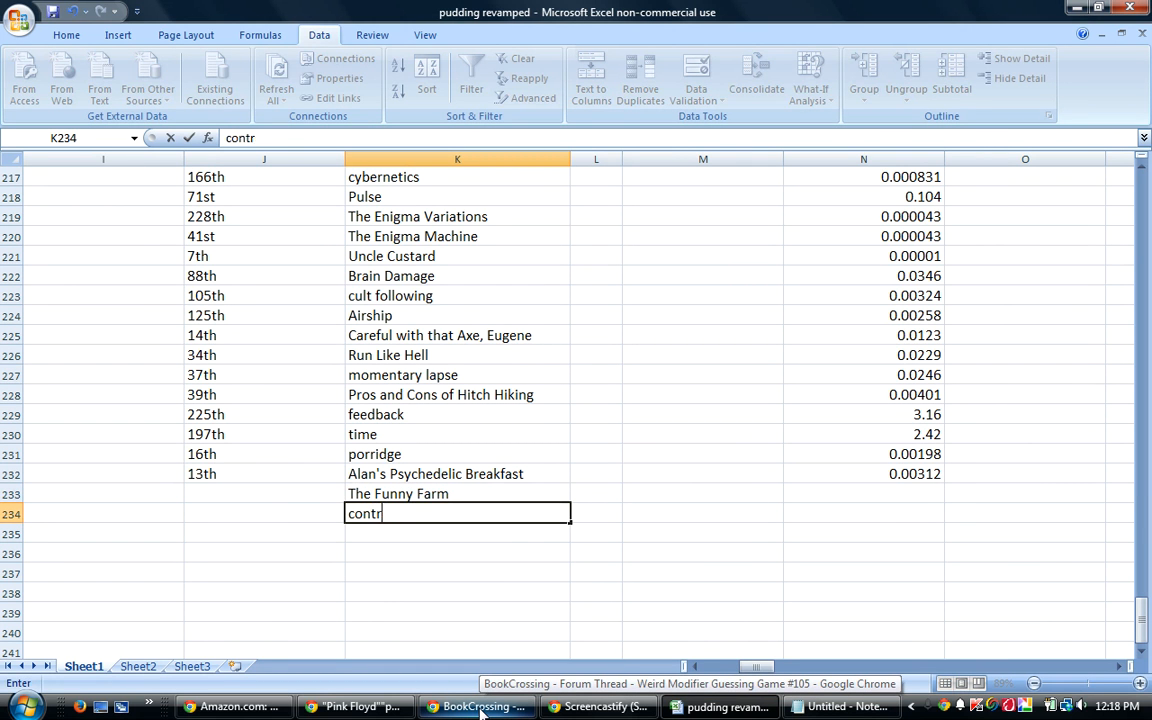
key(Return)
Enter the guesser's username in cells AS233 and AS234 for the two new guesses
key(Up)
key(Up)
key(Right)
key(Right)
key(Right)
key(Right)
key(Right)
key(Right)
key(Right)
key(Right)
key(Right)
key(Right)
key(Right)
key(Right)
key(Right)
key(Right)
key(Right)
key(Right)
key(Right)
key(Right)
key(Right)
key(Right)
key(Right)
key(Right)
key(Right)
key(Right)
key(Right)
key(Right)
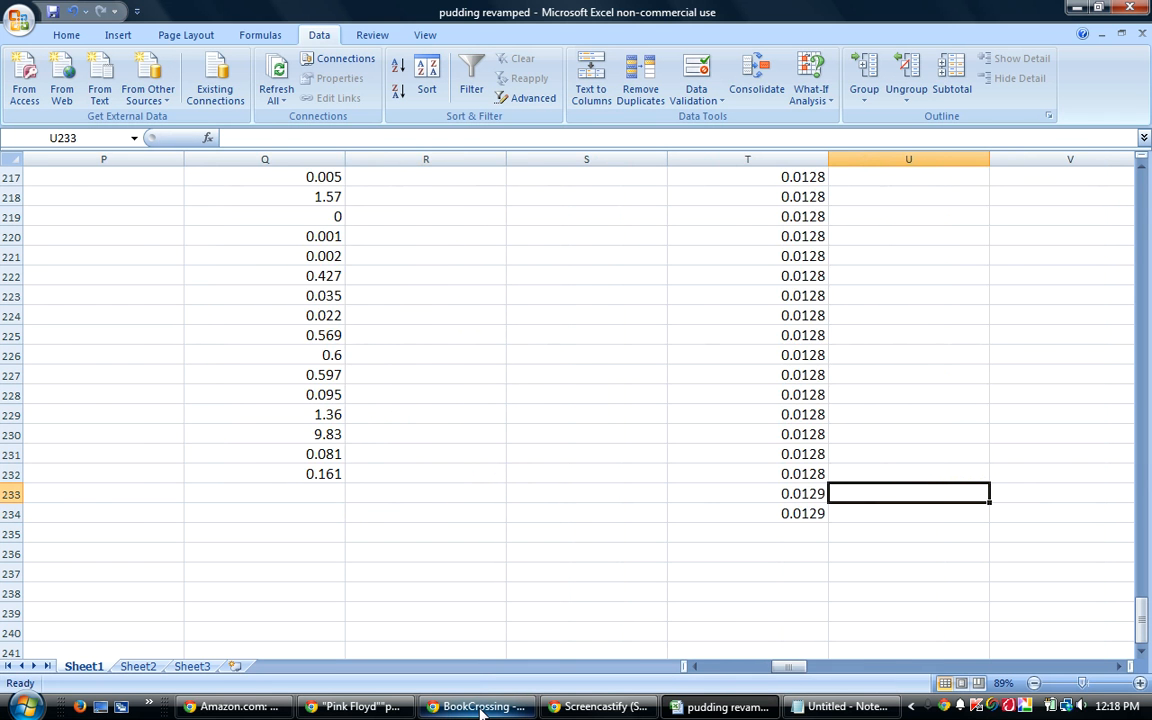
key(Right)
key(Right)
key(Right)
key(Right)
key(Right)
key(Right)
key(Right)
key(Right)
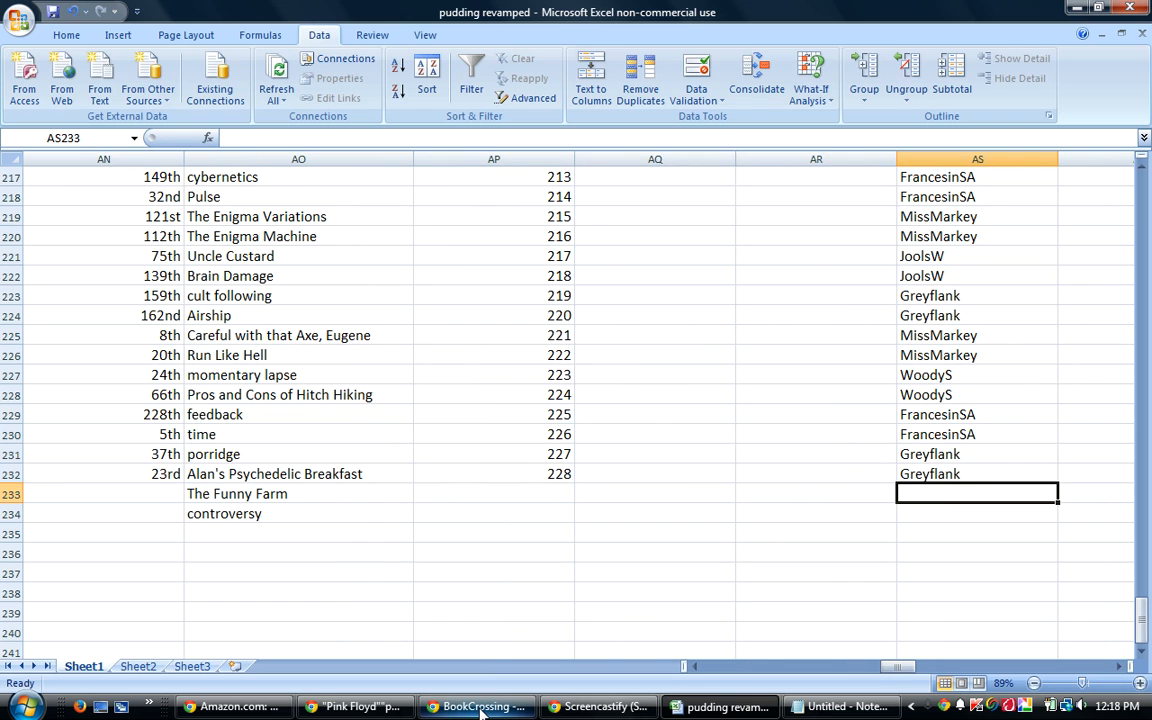
text(JoolsW)
key(Return)
text(J)
key(Return)
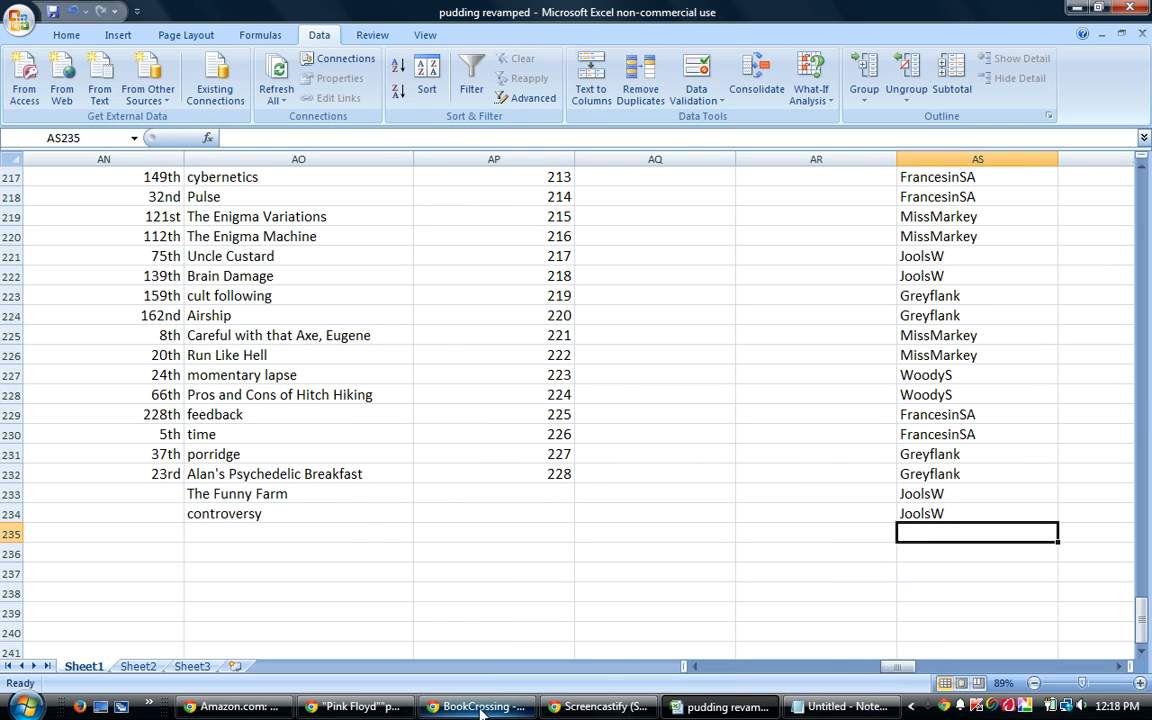
Search the sheet for "funny" to check whether the guess was submitted before
click(480, 392)
key(ctrl+f)
text(funny)
key(Return)
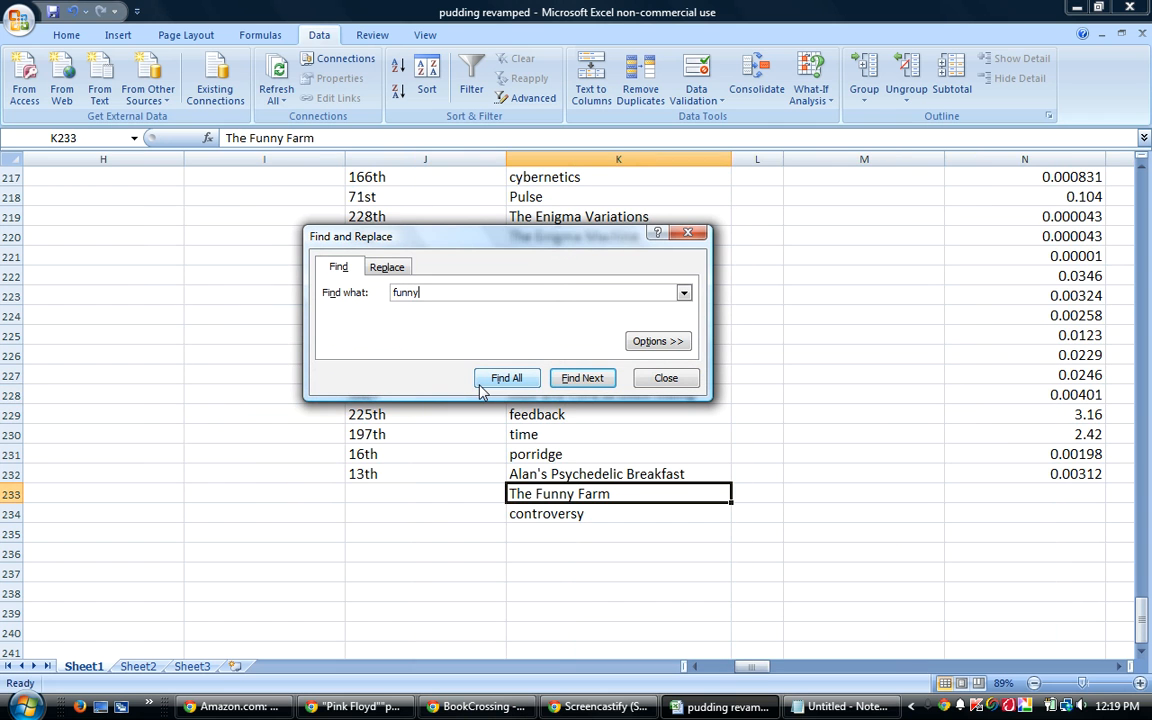
Search the sheet for "contro" through all its matches, and close the Find and Replace dialog
key(BackSpace)
key(BackSpace)
key(BackSpace)
key(BackSpace)
key(BackSpace)
text(contro)
key(Return)
key(Return)
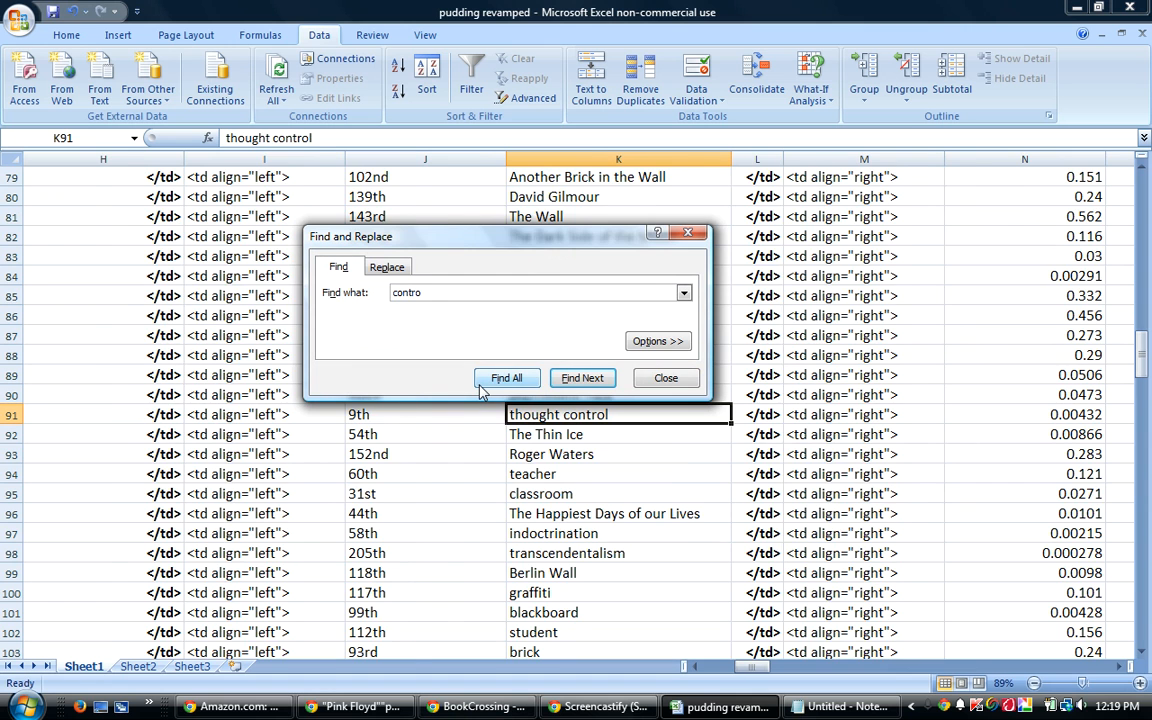
key(Return)
key(Return)
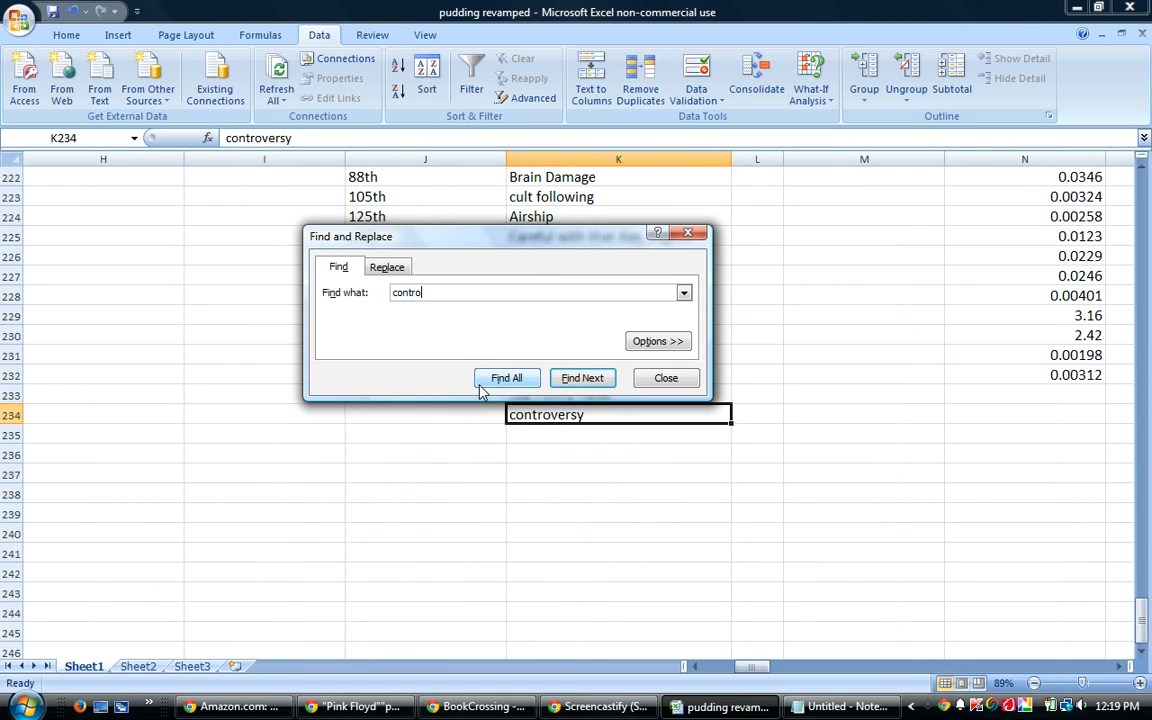
click(689, 234)
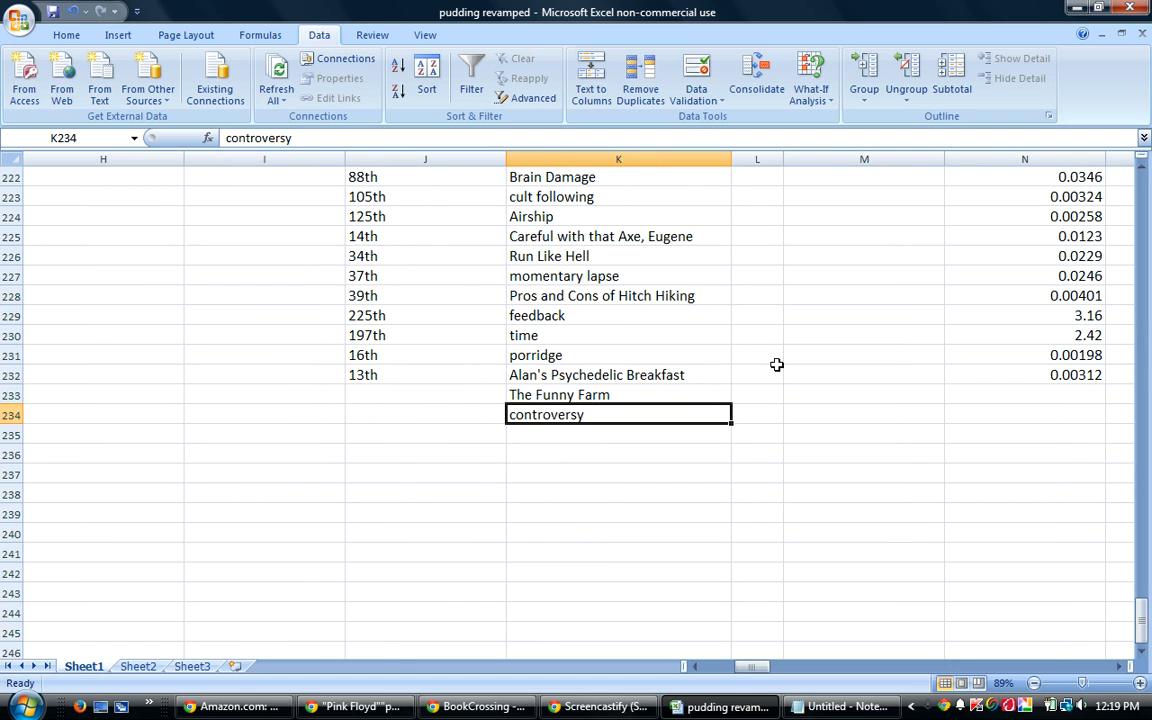
Extend the number series in column AP down to rows 233 and 234, giving the new guesses 229 and 230
key(Up)
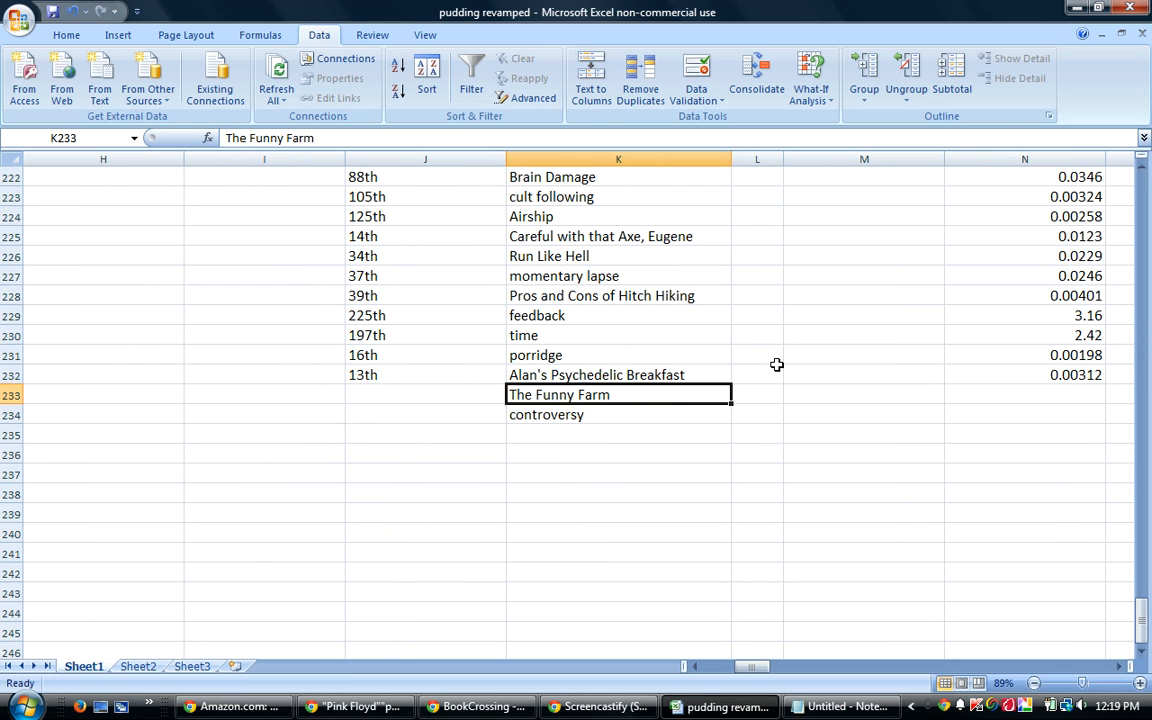
key(Right)
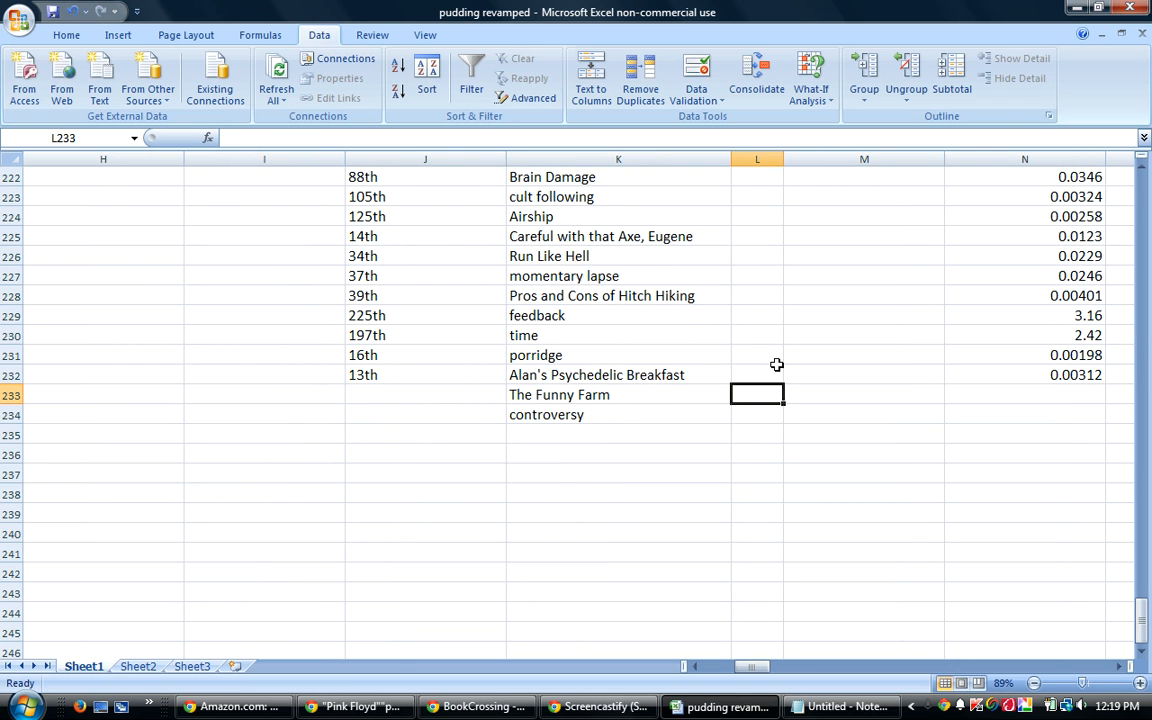
key(Right)
key(Right)
key(Right)
key(Right)
key(Right)
key(Right)
key(Right)
key(Right)
key(Right)
key(Right)
key(Right)
key(Right)
key(Right)
key(Right)
key(Right)
key(Right)
key(Right)
key(Right)
key(Right)
key(Right)
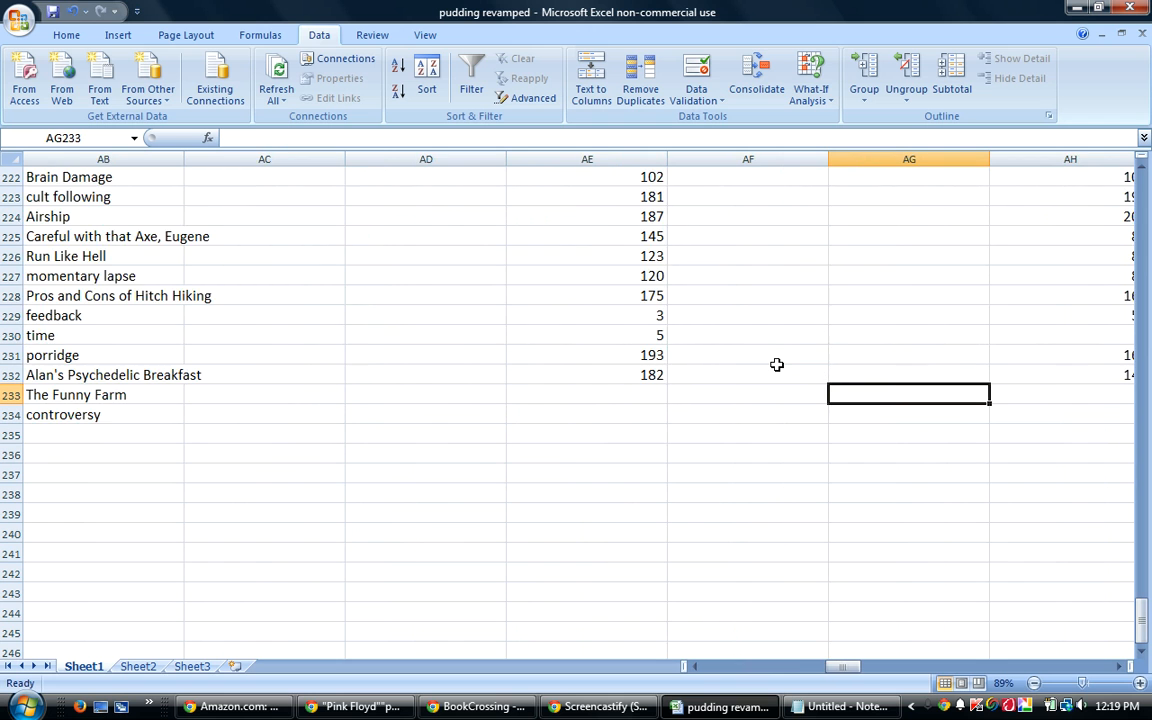
key(Right)
key(Right)
key(Right)
key(Right)
key(Right)
key(Right)
key(Right)
key(Right)
key(Right)
key(Right)
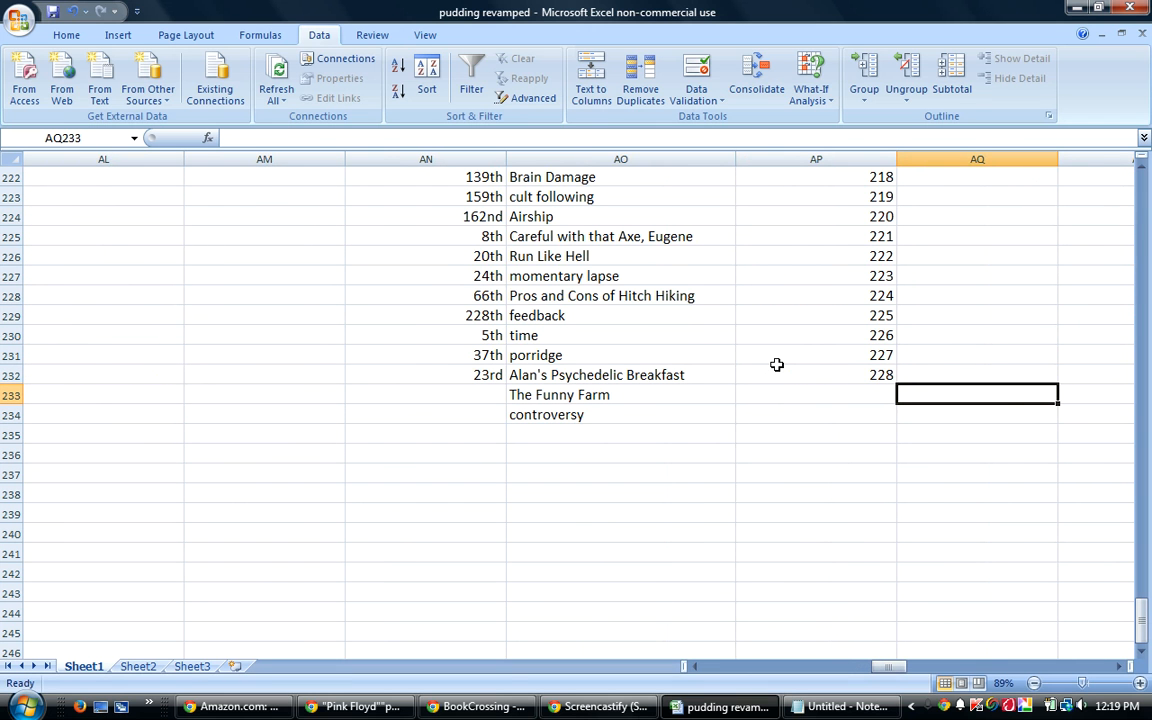
drag(812, 356, 890, 428)
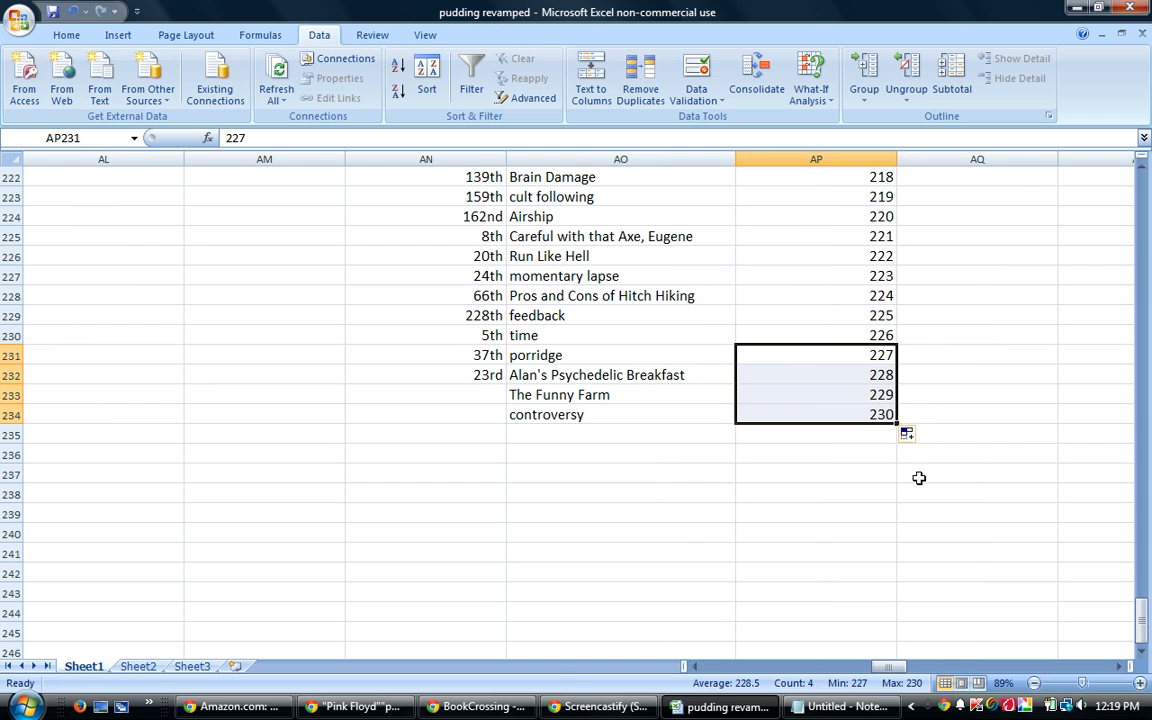
Select cell N233 in The Funny Farm's row, and switch to the DeeperWeb window to search for "The Funny Farm""Pink Floyd"
drag(893, 667, 798, 660)
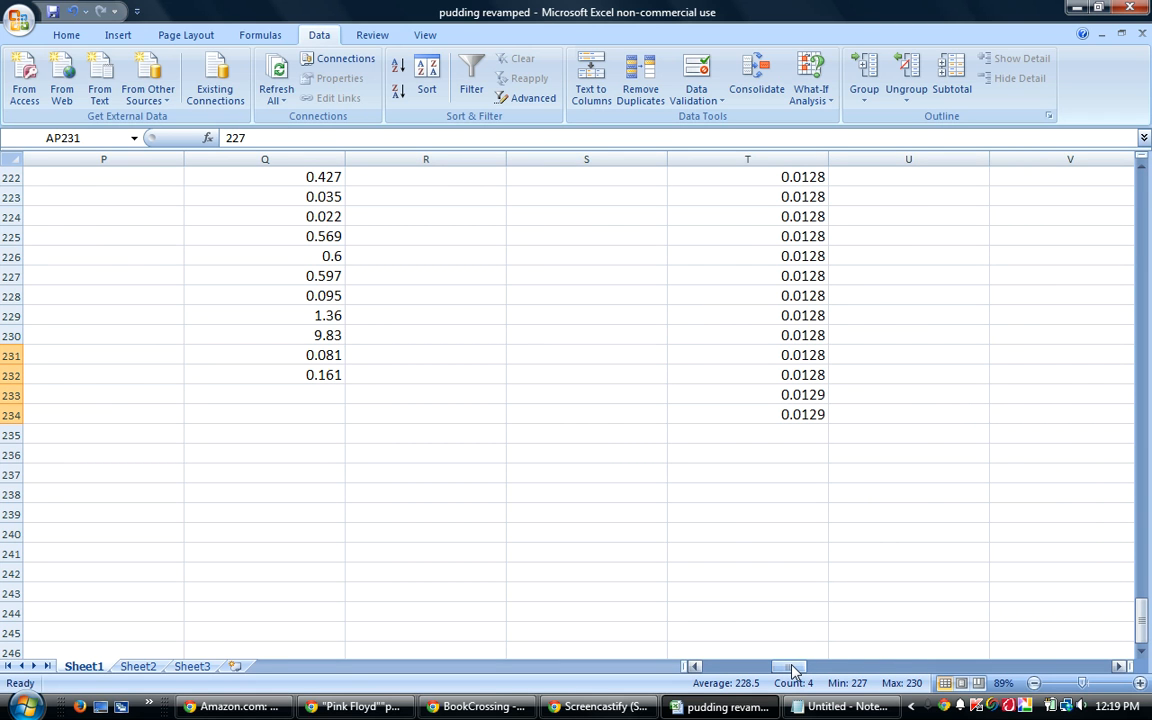
drag(793, 670, 768, 675)
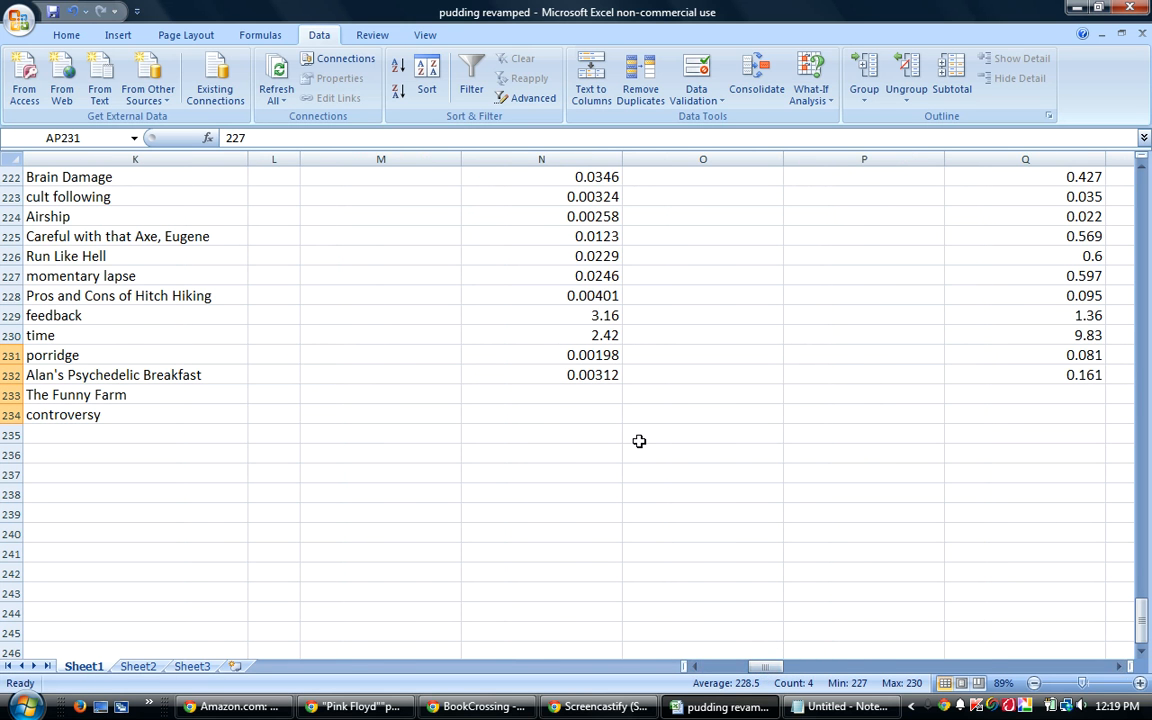
click(575, 394)
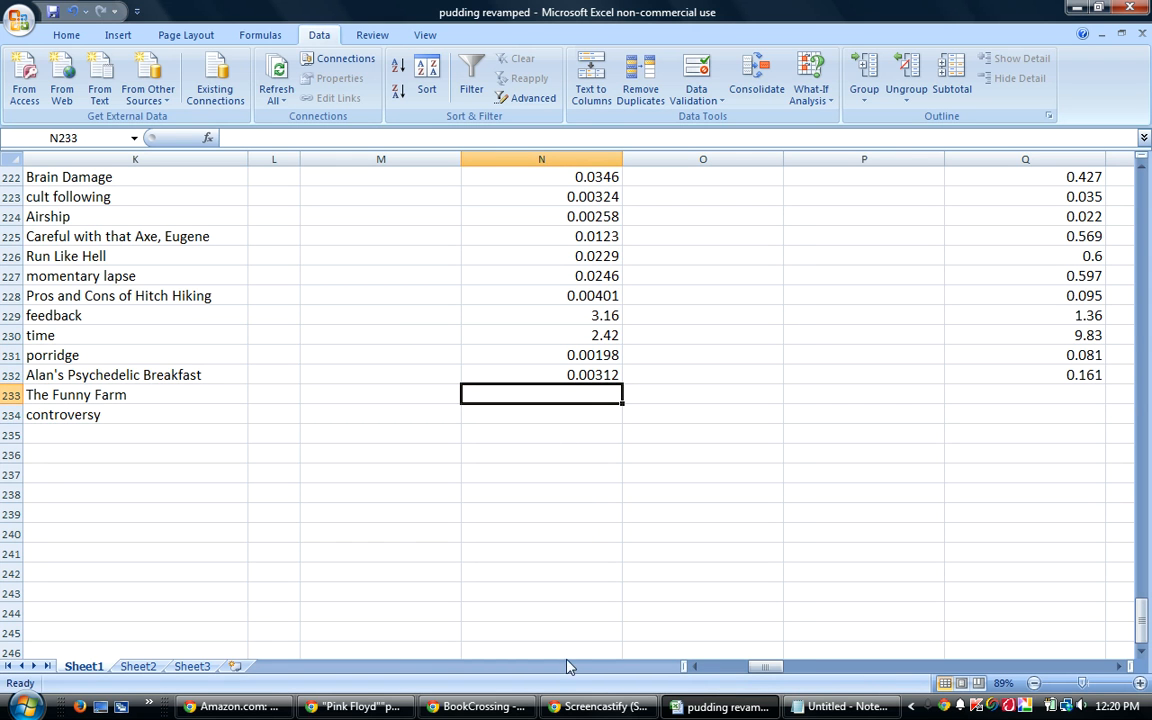
click(368, 707)
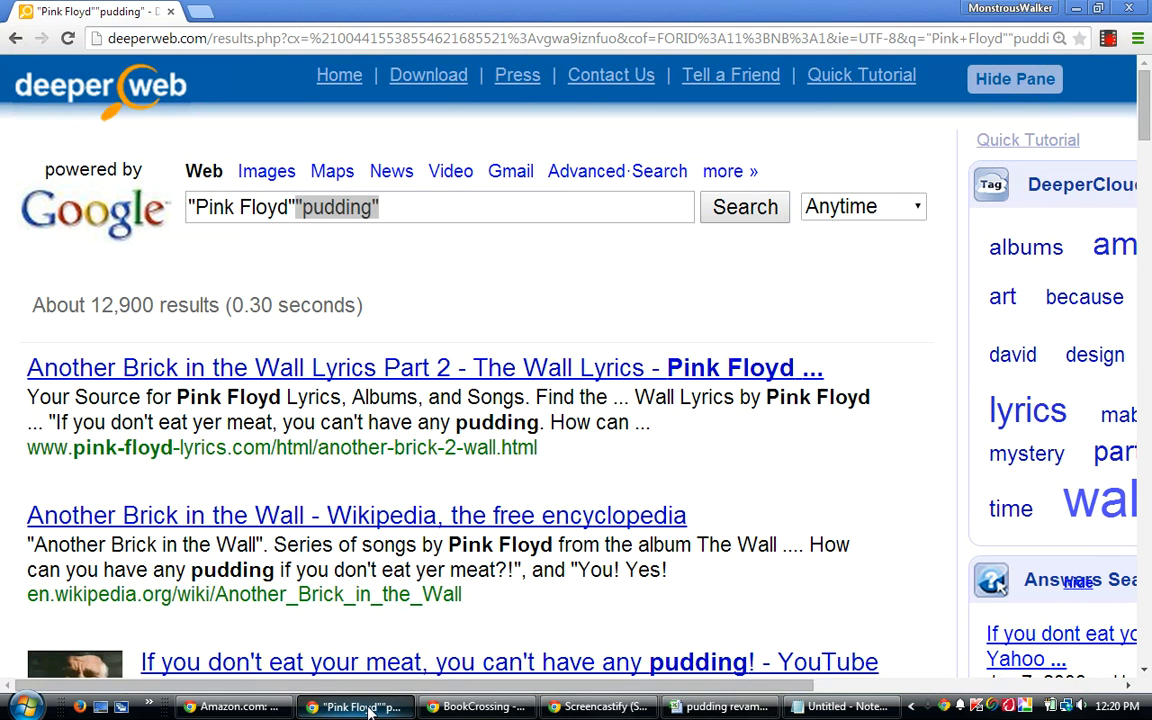
drag(417, 206, 162, 196)
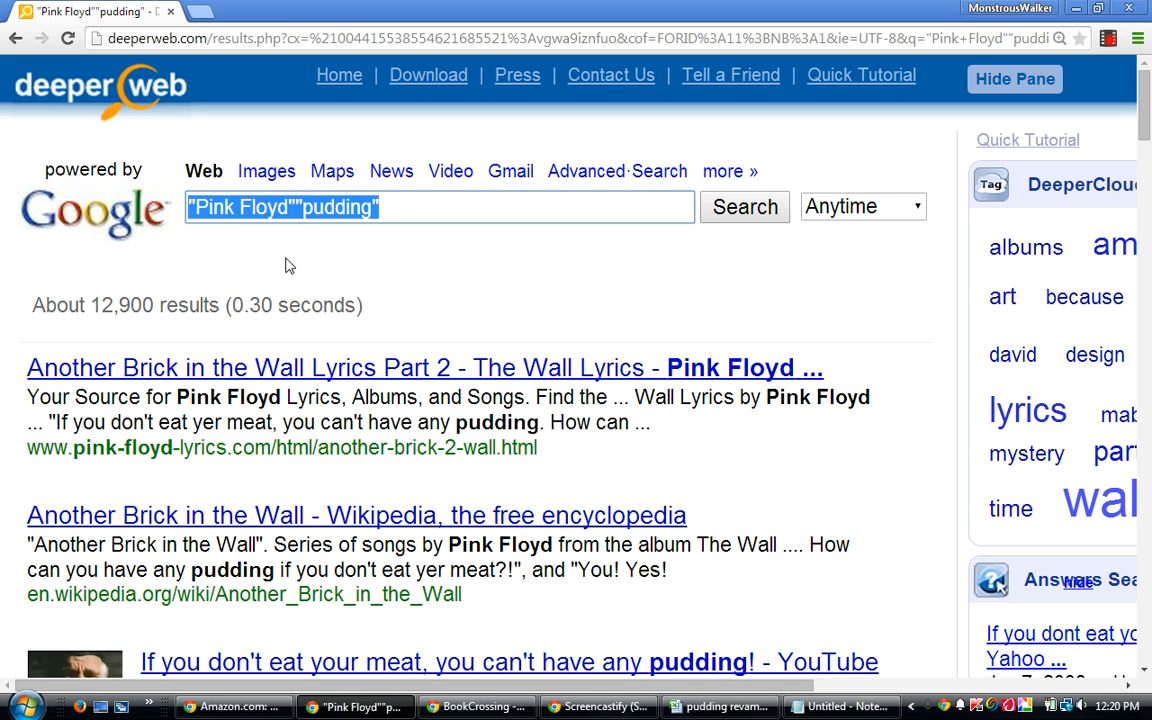
text("Th)
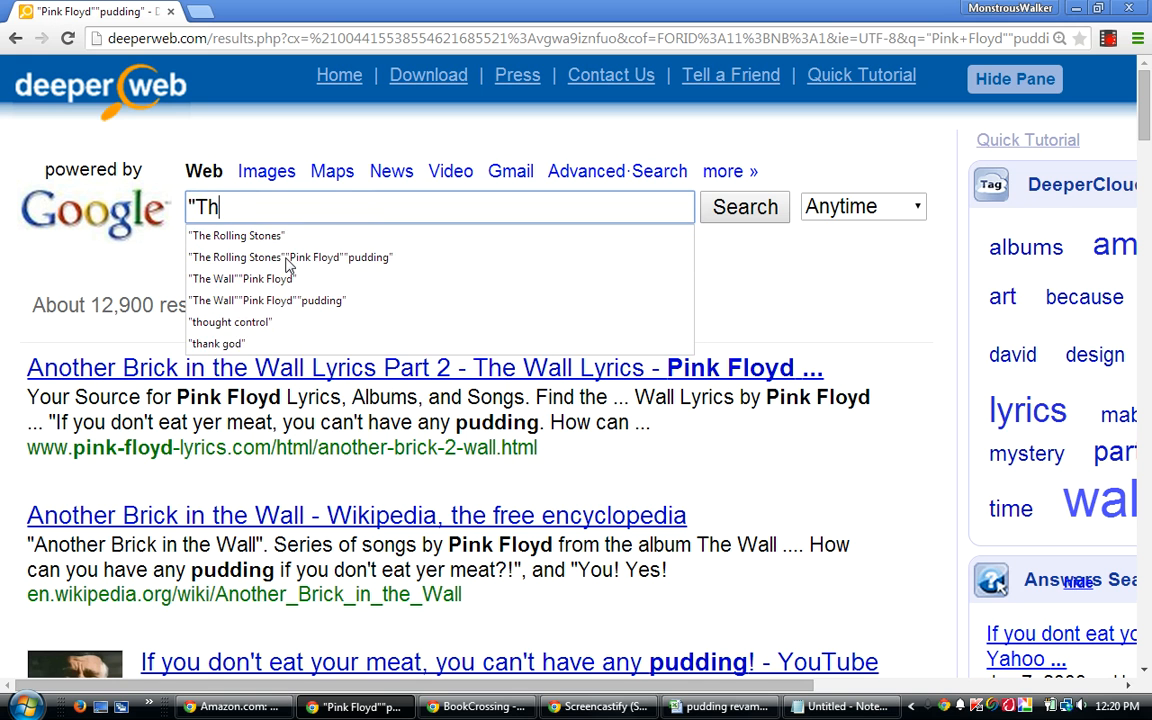
text(e Funny )
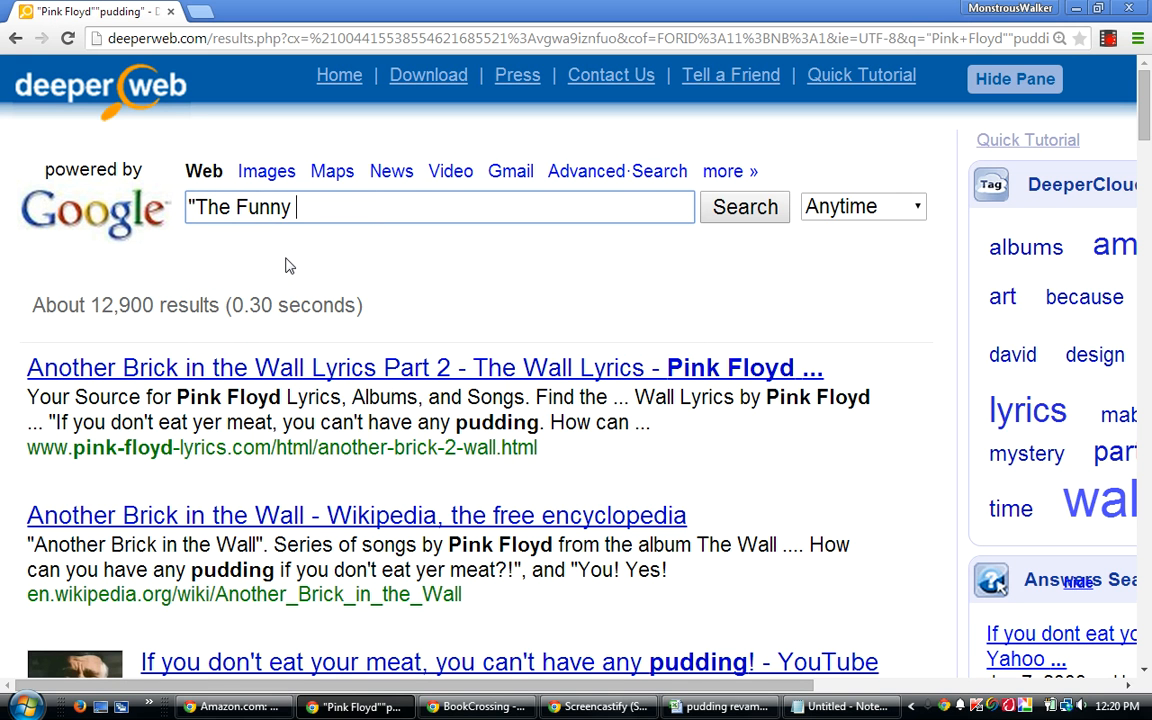
text(Farm")
text("Pink )
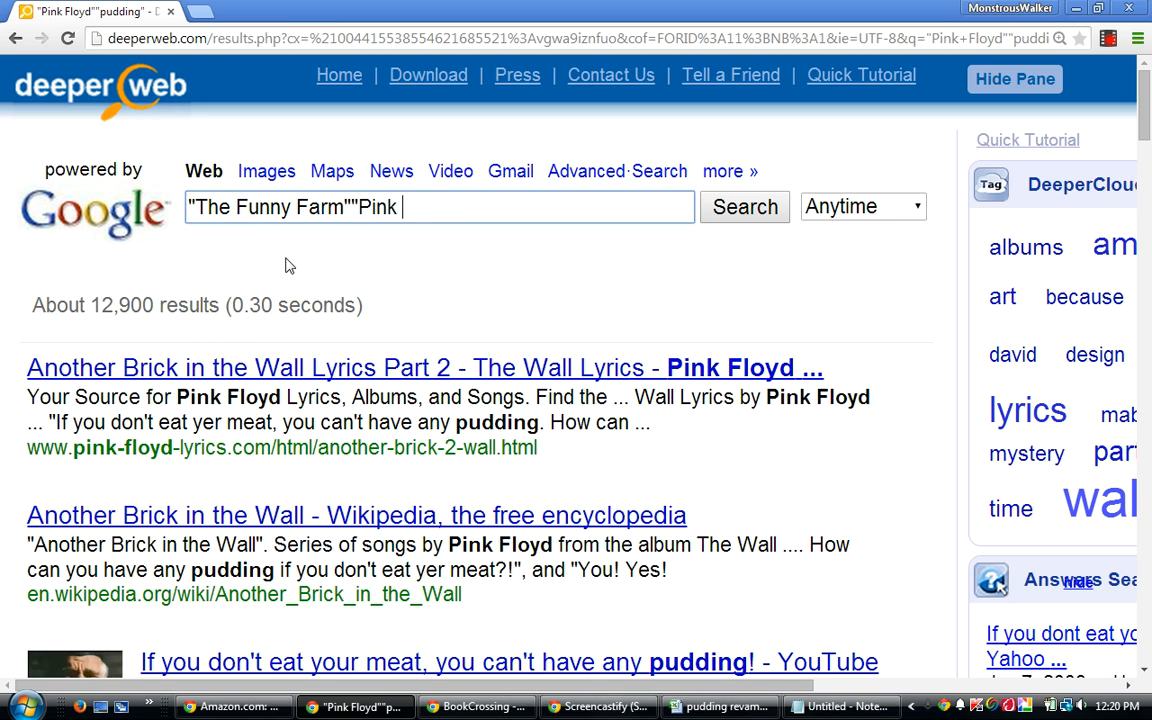
text(Floyd")
key(Return)
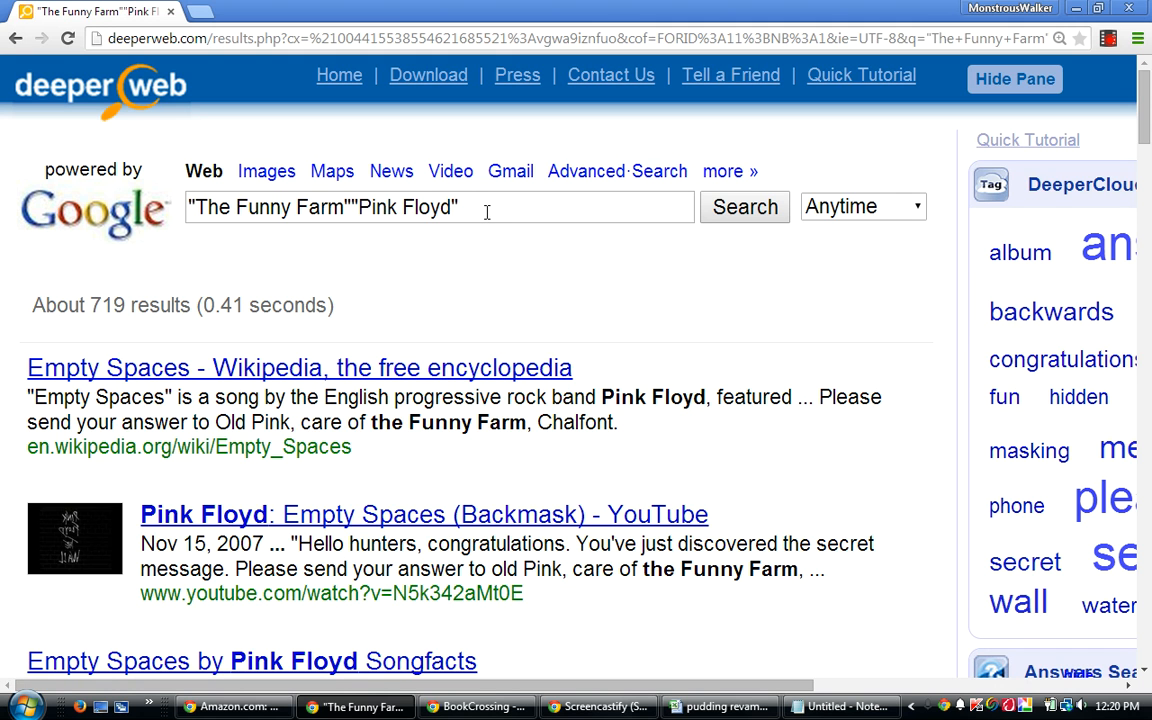
Add "pudding" to the "The Funny Farm""Pink Floyd" query and run the DeeperWeb search
click(474, 210)
right_click(476, 208)
click(530, 322)
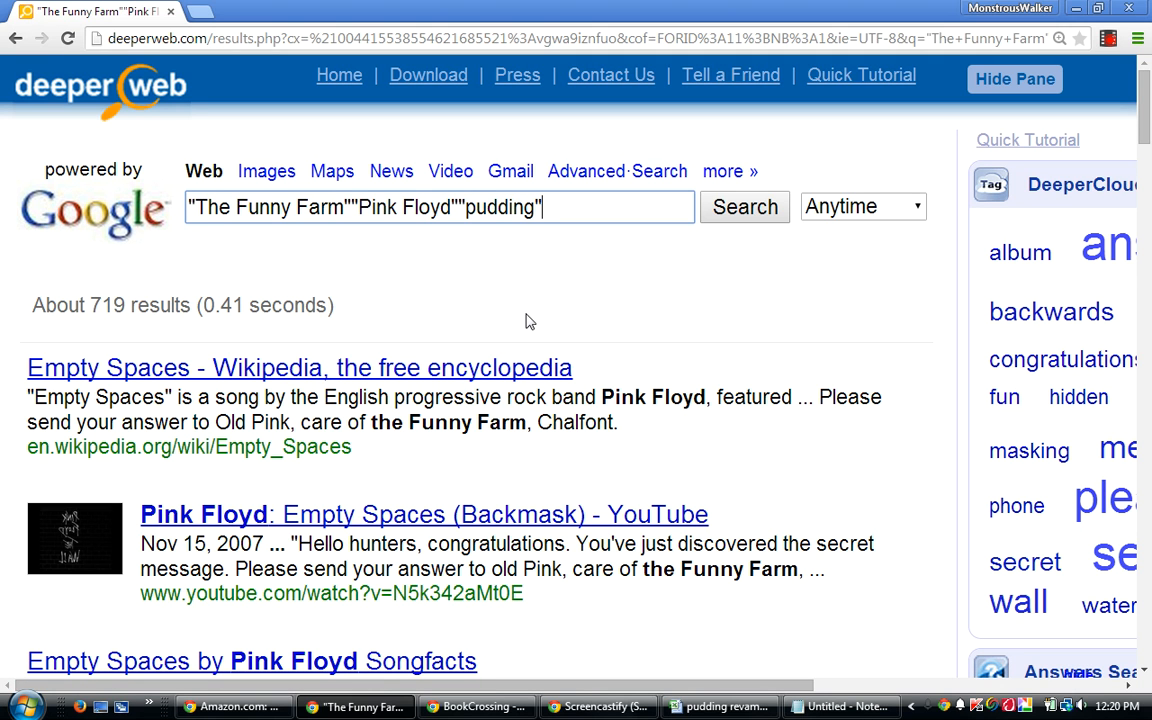
key(Return)
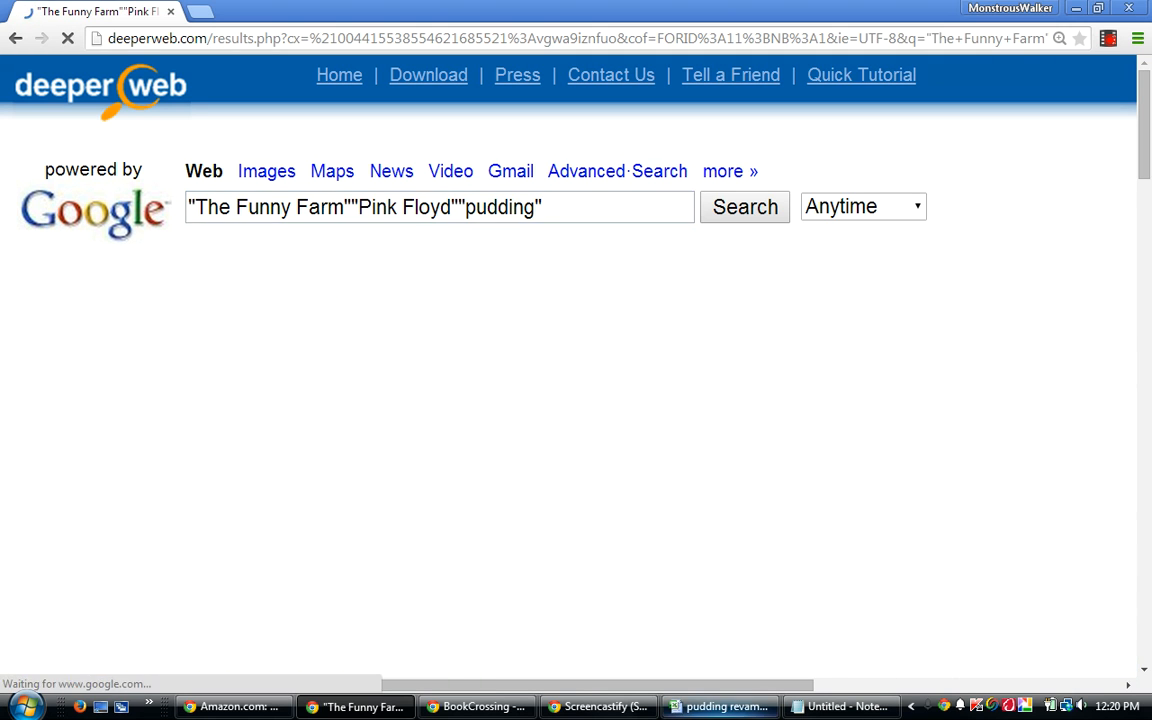
Switch to the pudding revamped workbook and enter .000719 in cell N233 for The Funny Farm, moving on to Q233
click(724, 707)
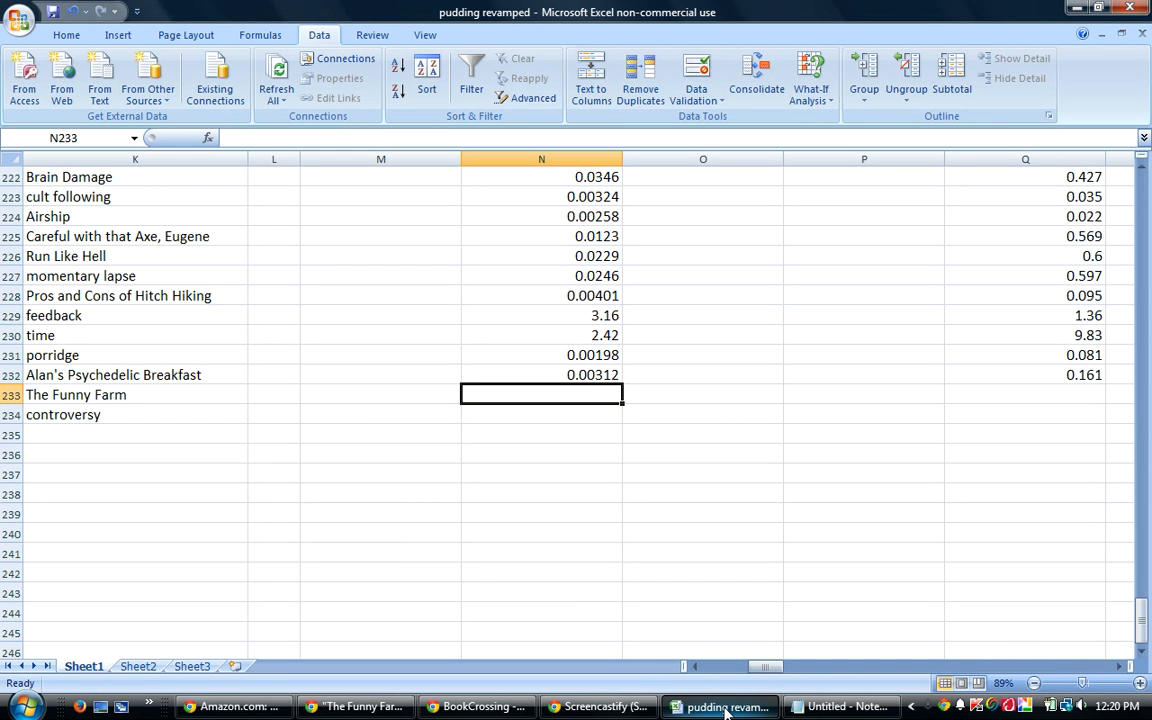
text(.000719)
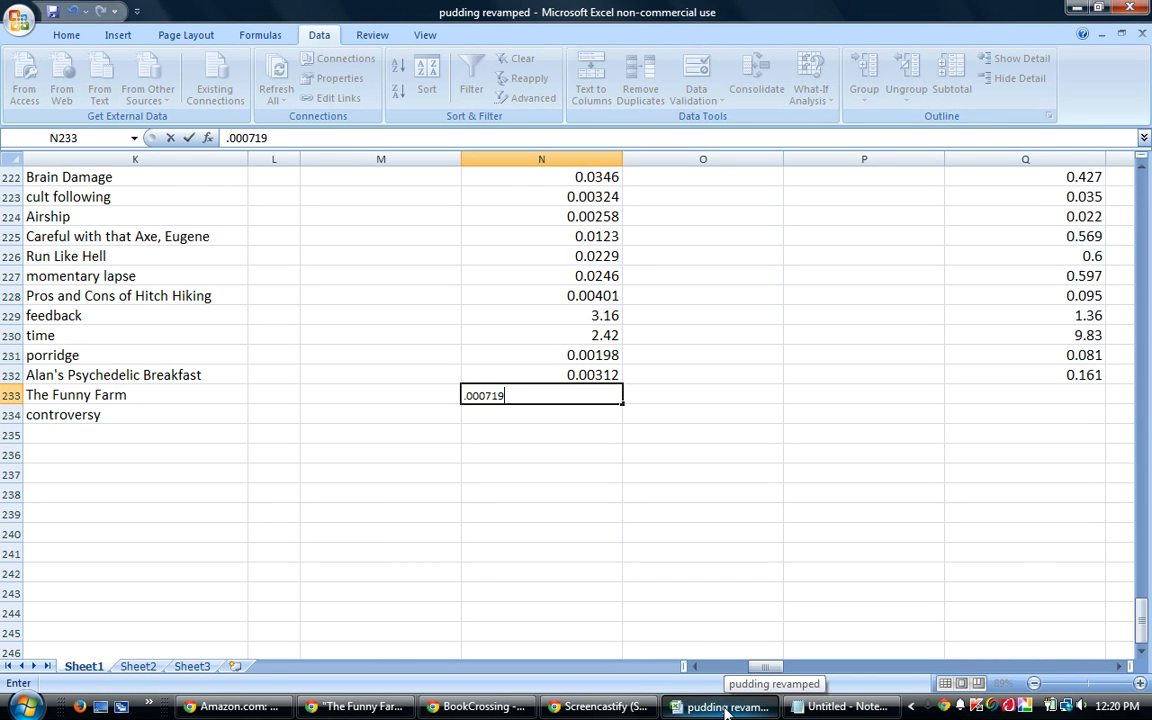
key(Tab)
key(Tab)
key(Tab)
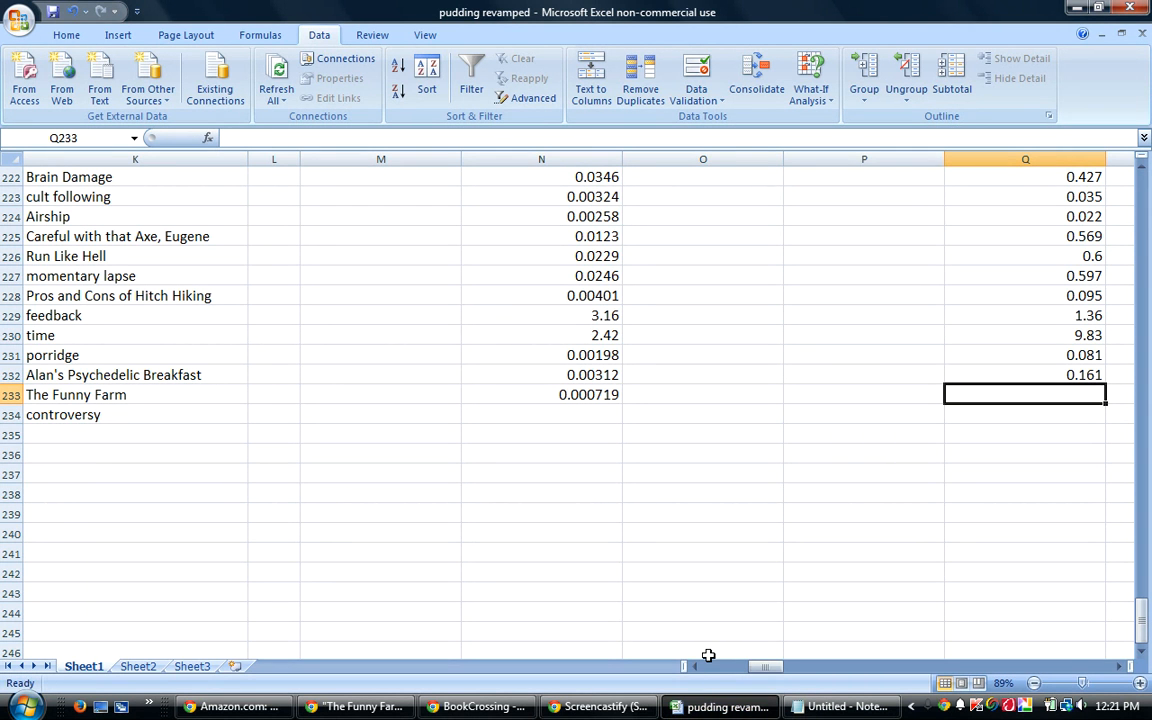
Check the DeeperWeb result count for the pudding query and enter .033 in cell Q233 of the workbook
mouse_move(710, 713)
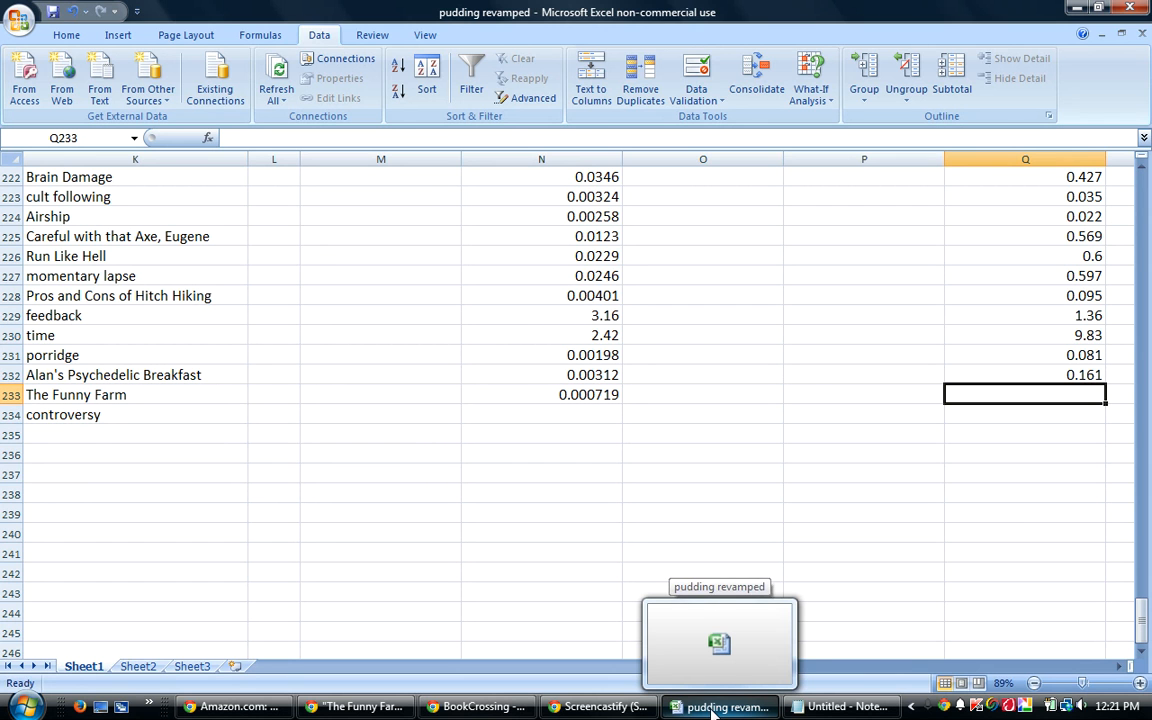
click(711, 710)
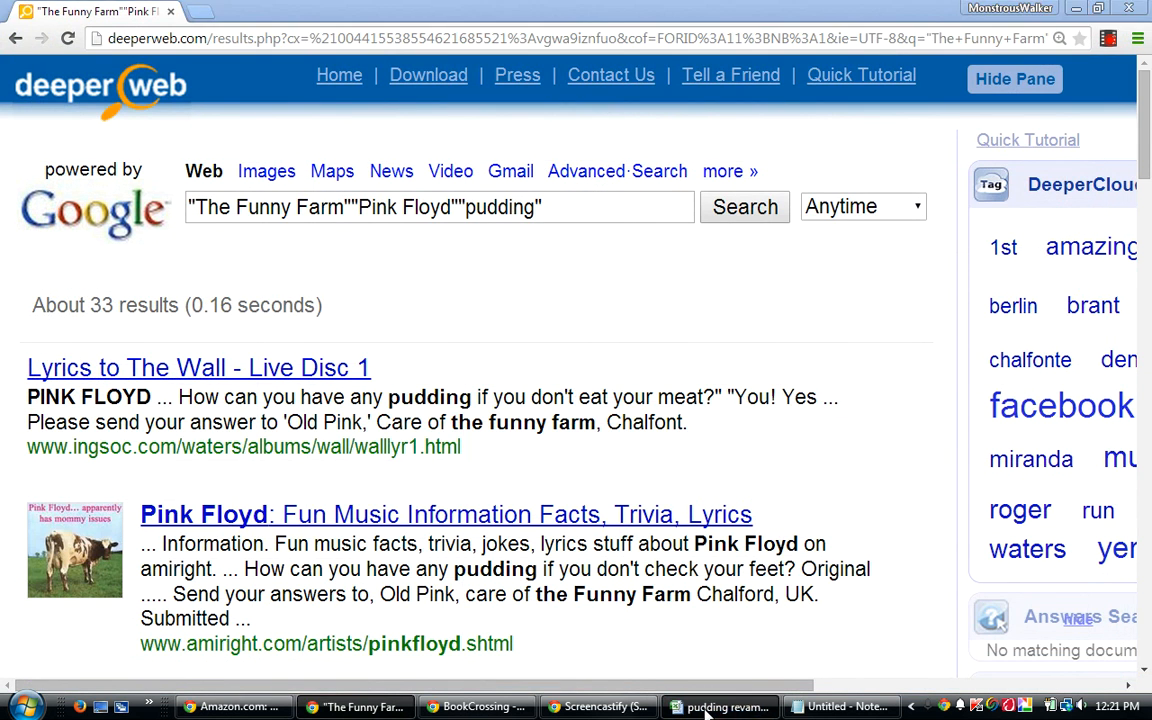
click(707, 712)
text(.033)
key(Return)
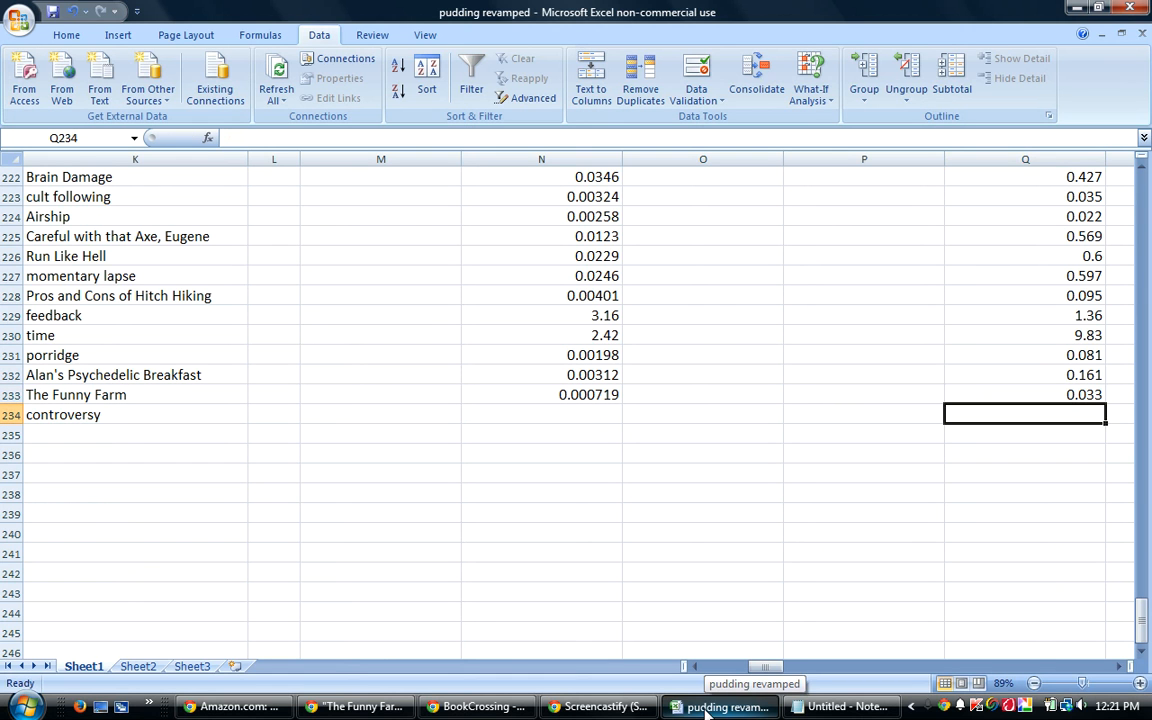
Select cell N234 in the controversy row, and switch to DeeperWeb to search for "controversy""Pink floyd"
click(584, 415)
mouse_move(475, 706)
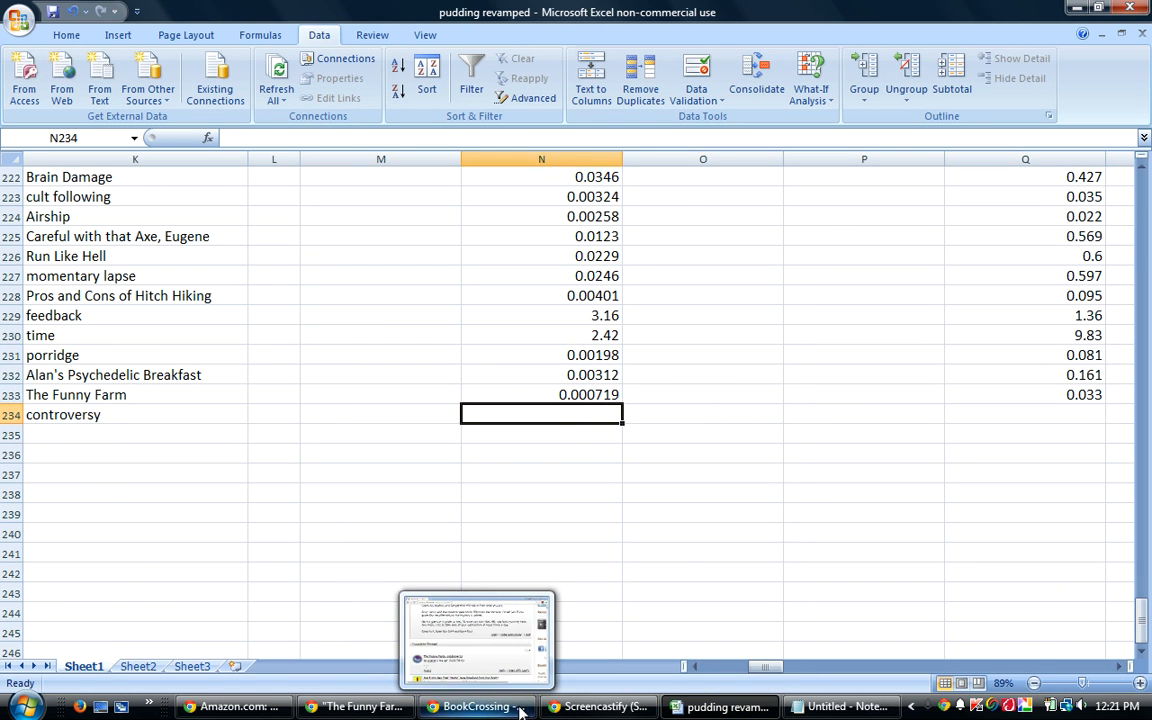
mouse_move(366, 711)
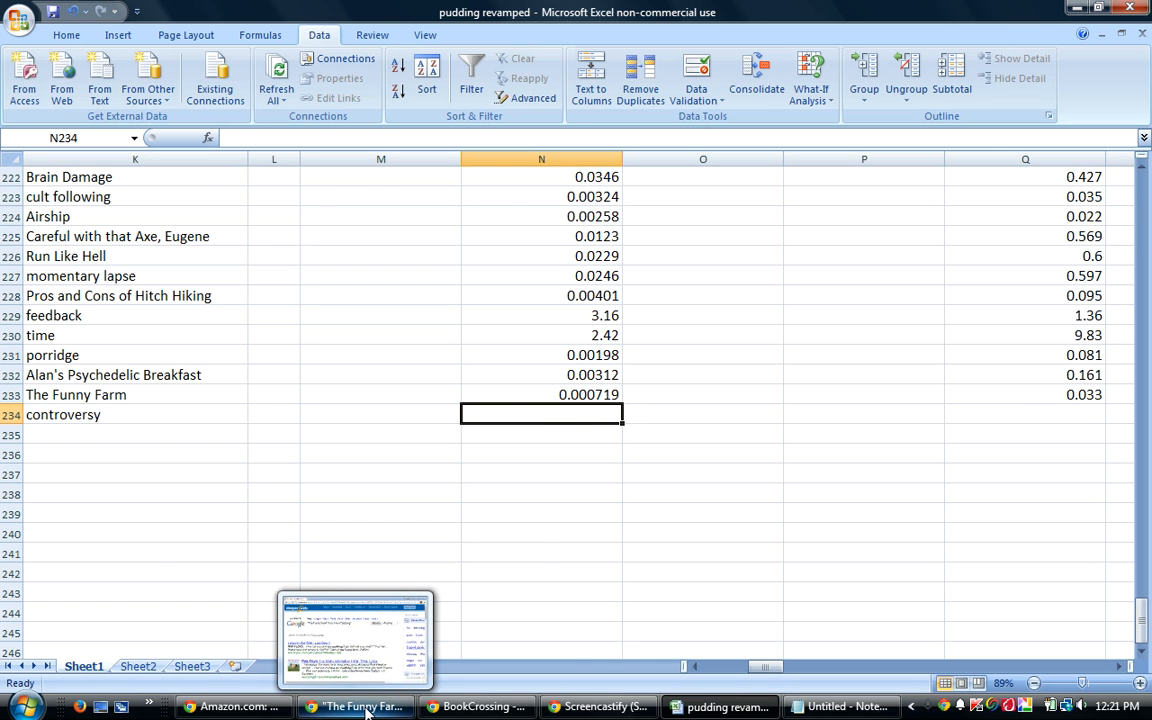
click(366, 708)
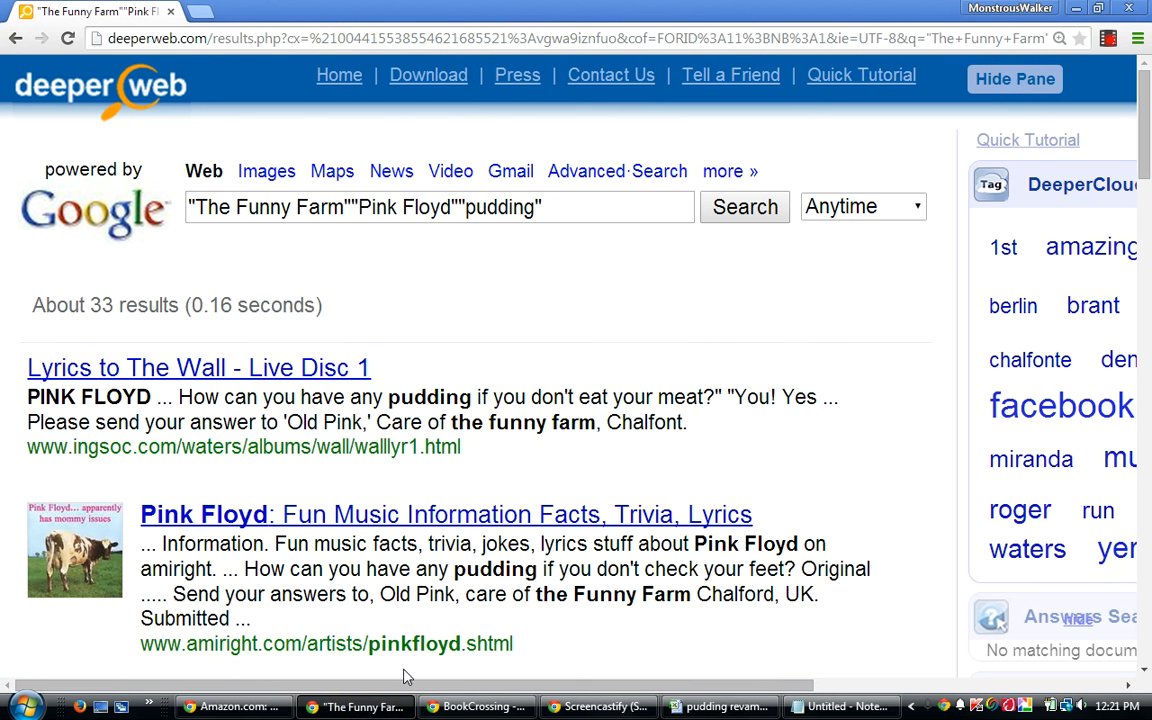
click(589, 206)
drag(589, 206, 131, 205)
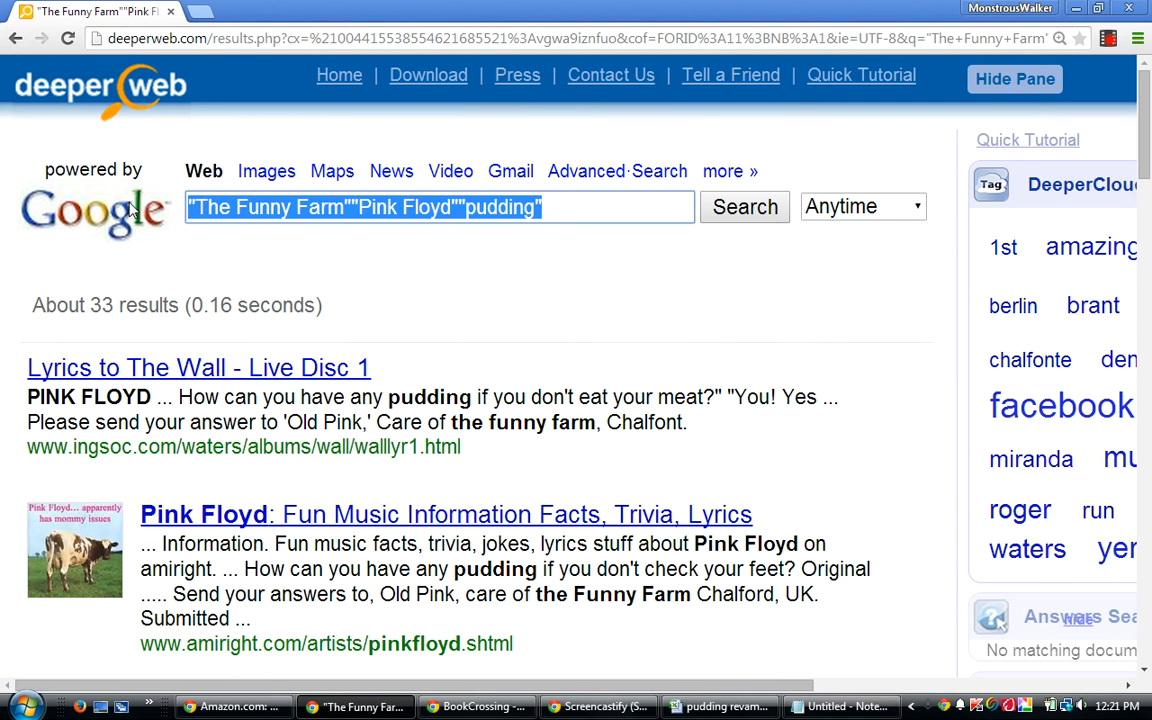
text("con)
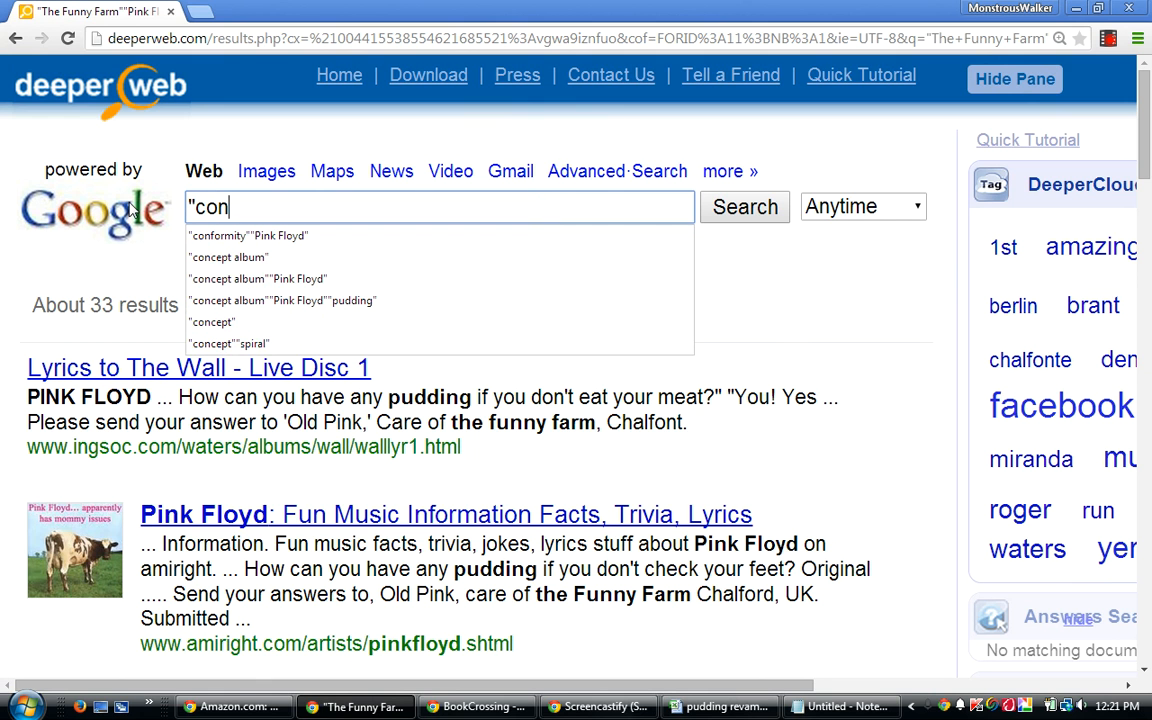
text(t)
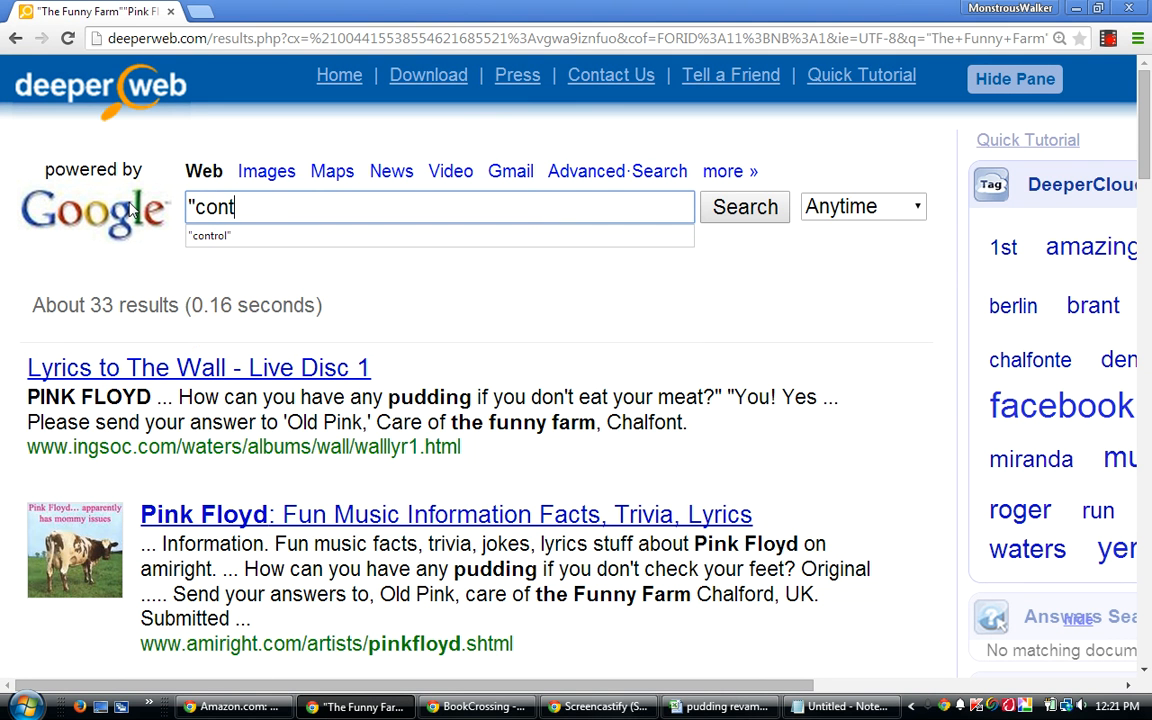
text(roversy)
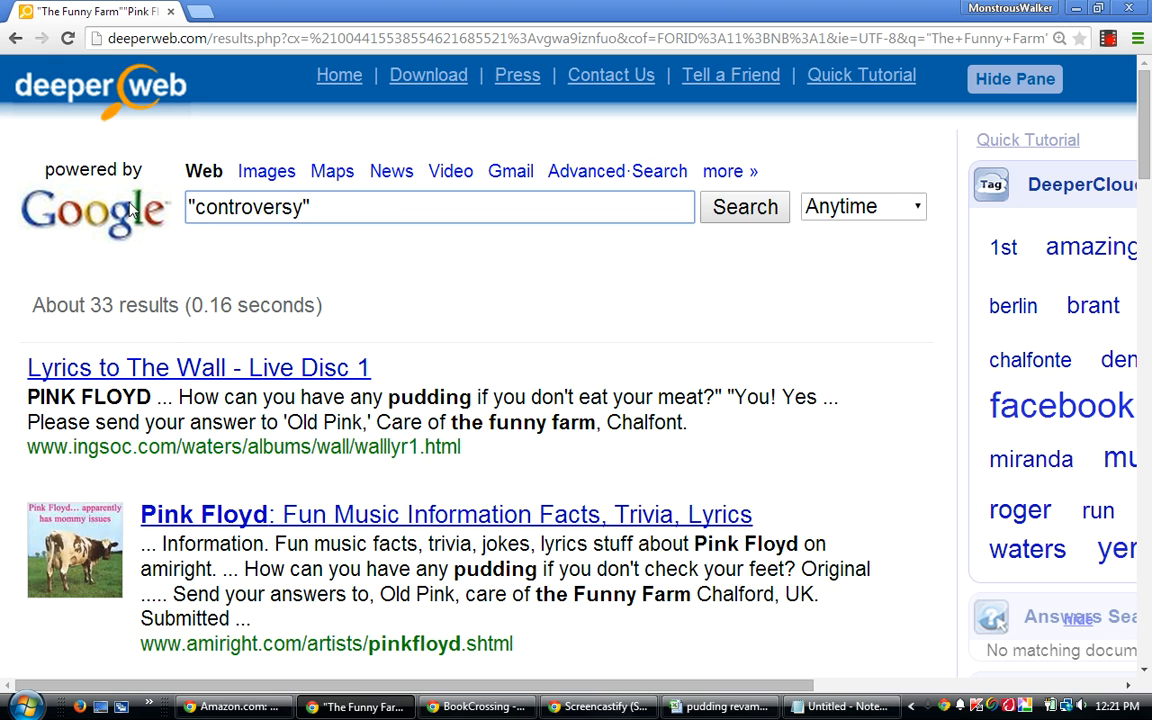
text(""Pink floyd")
key(Return)
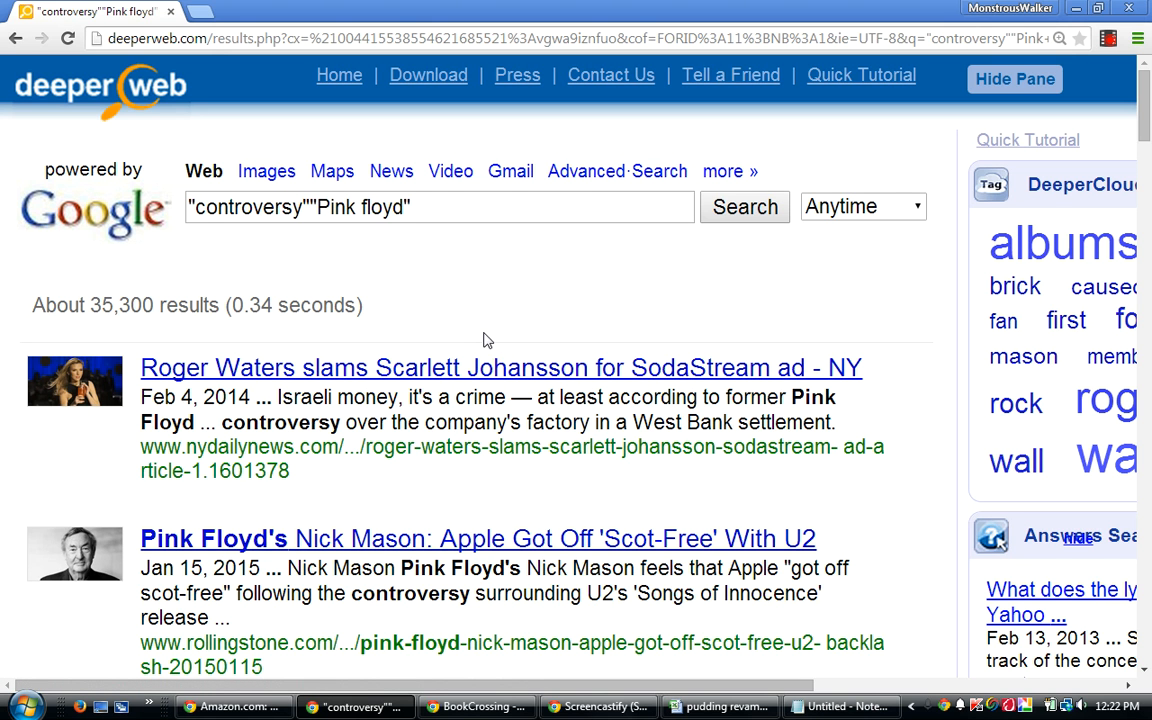
Add "pudding" to the "controversy""Pink floyd" query and run the search
click(433, 207)
right_click(433, 212)
click(445, 308)
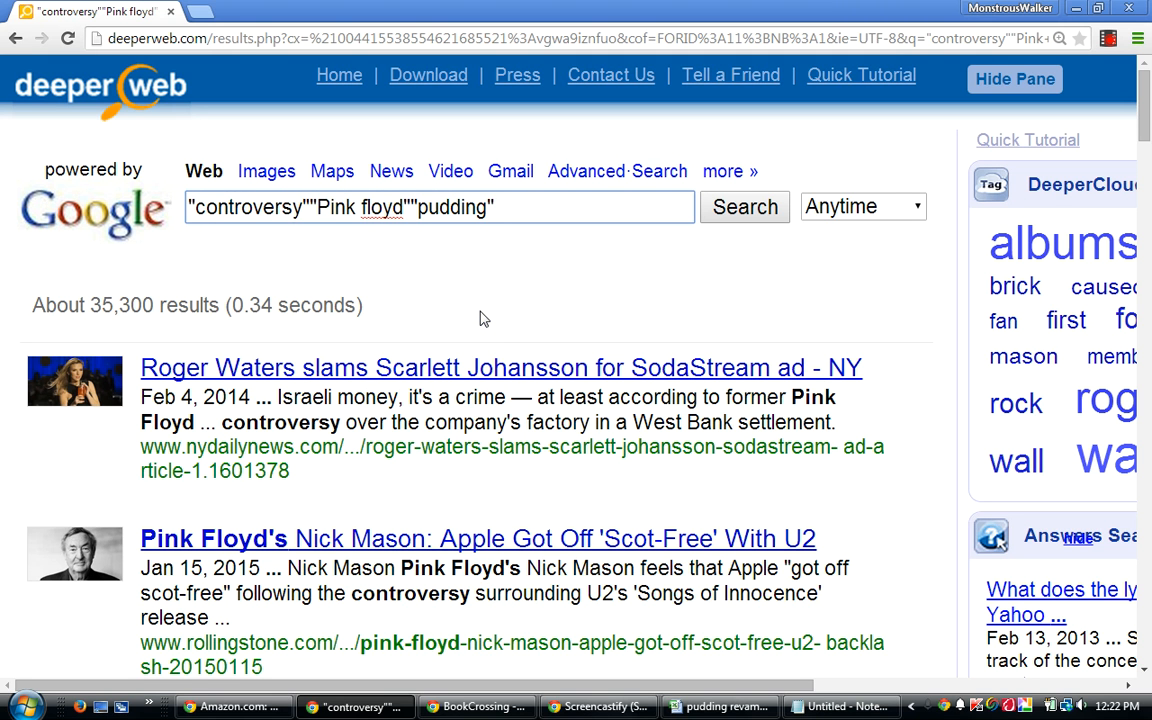
key(Return)
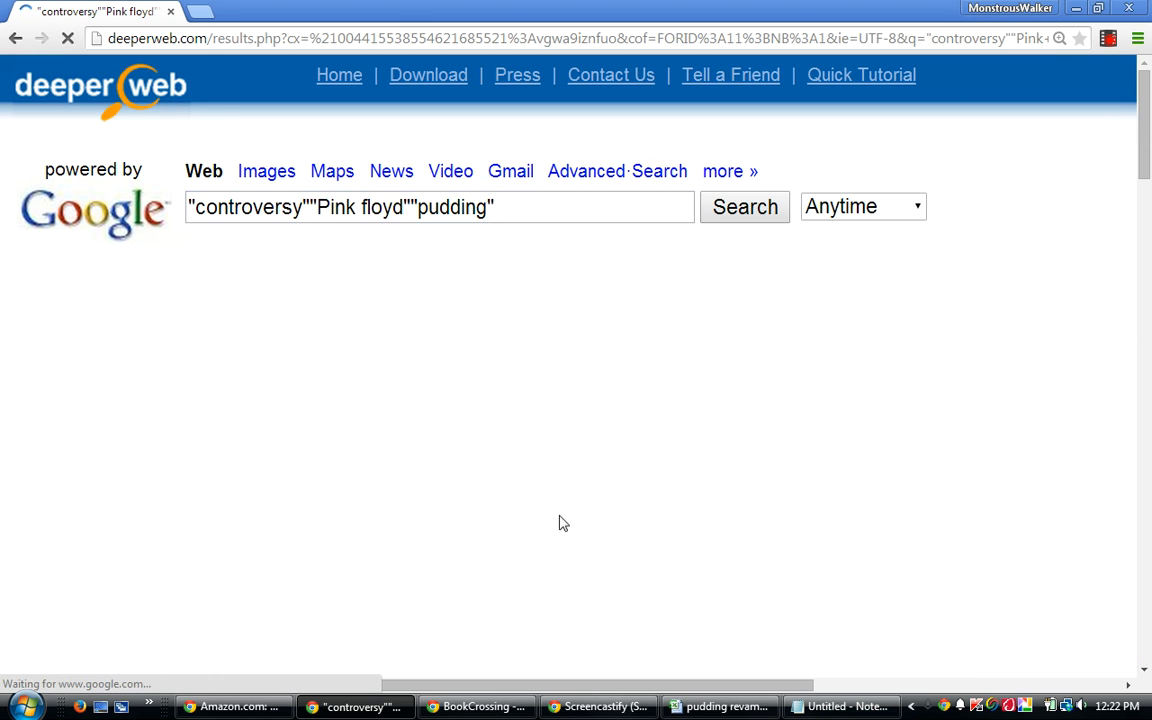
Switch back to the workbook and enter .0353 in cell N234 for controversy, moving on to Q234
click(725, 707)
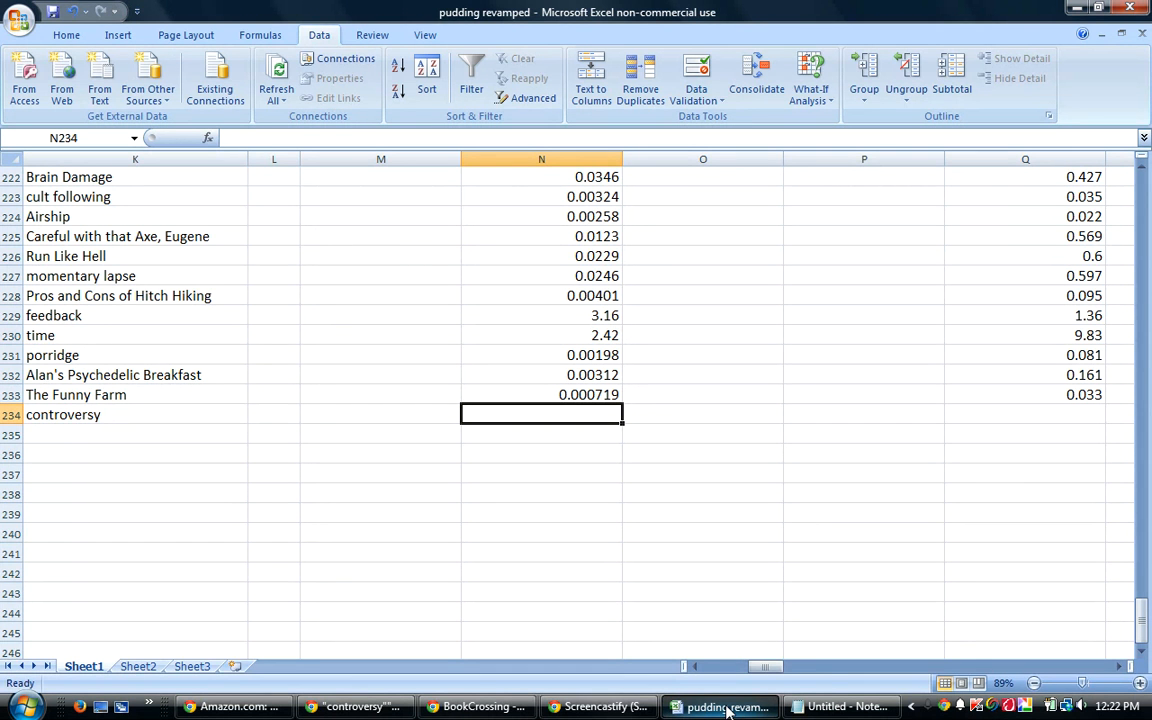
text(.0353)
key(Tab)
key(Tab)
key(Tab)
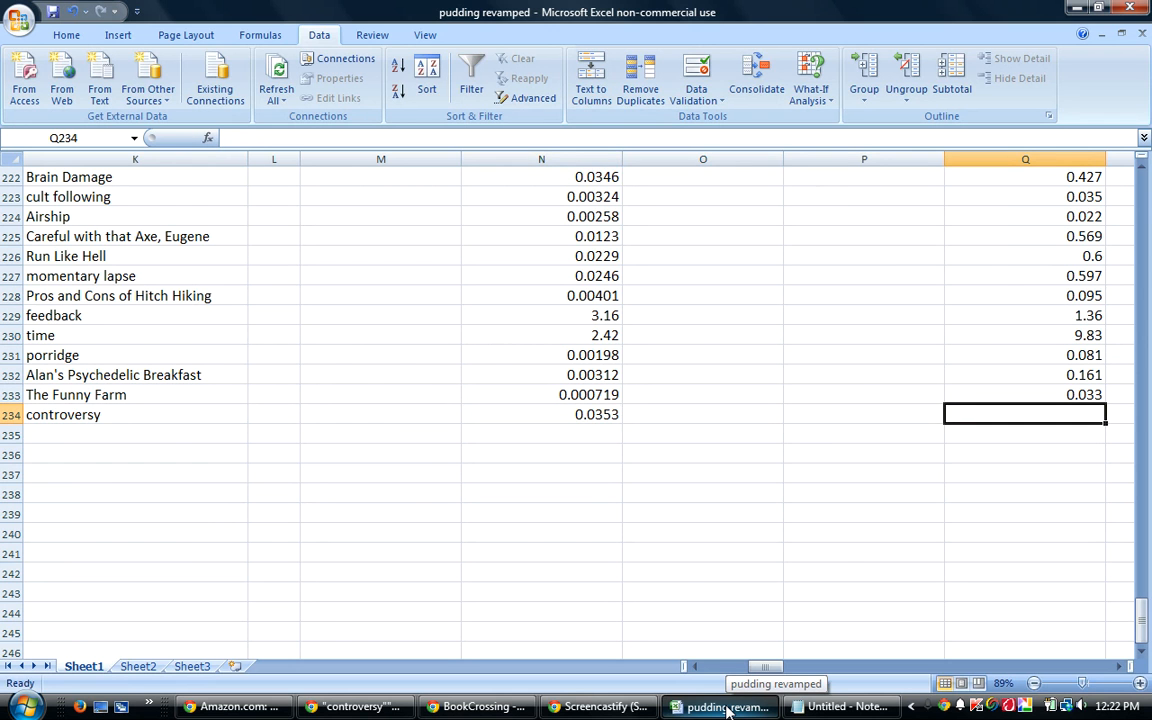
Check the result count of the controversy pudding search and enter .247 in cell Q234
click(727, 707)
click(727, 707)
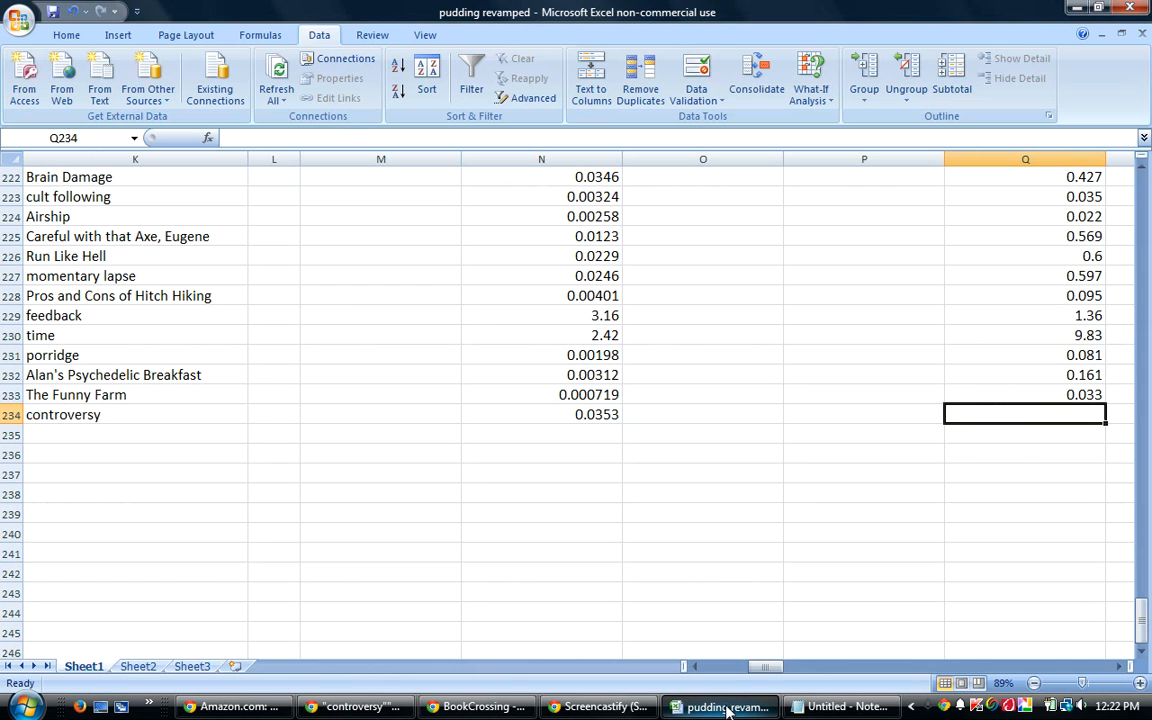
text(.247)
key(Return)
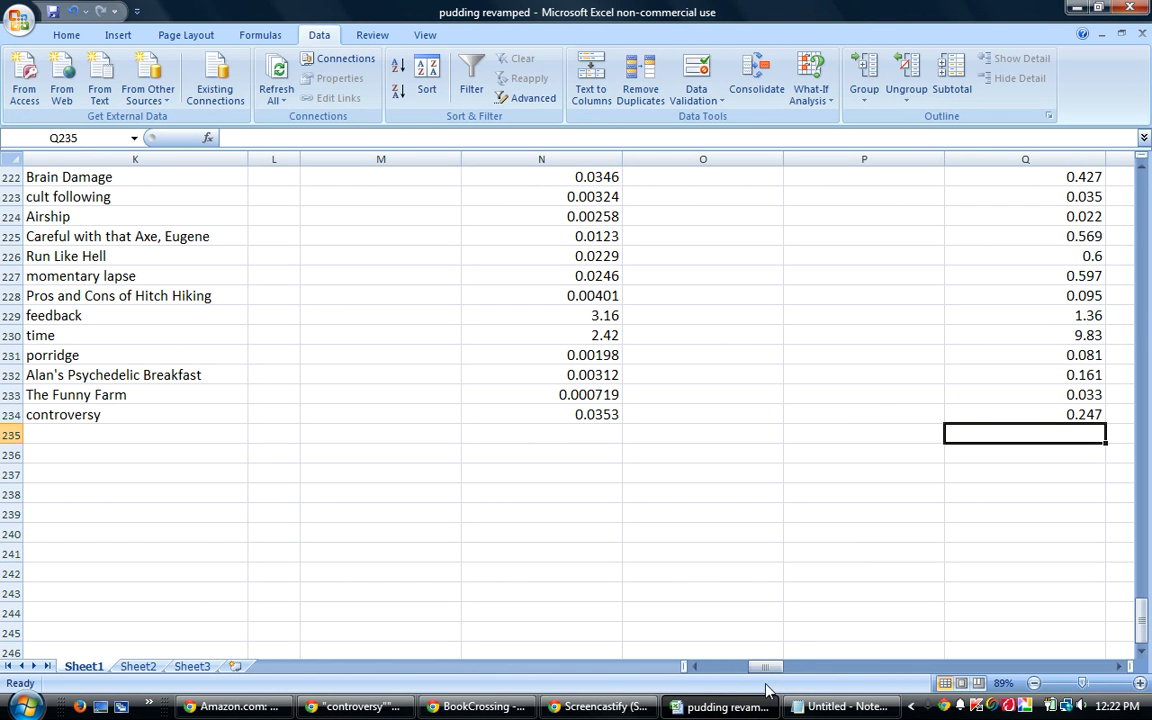
Sort rows 5 to 234 by column AV from A to Z, then by column W from largest to smallest
drag(766, 668, 737, 669)
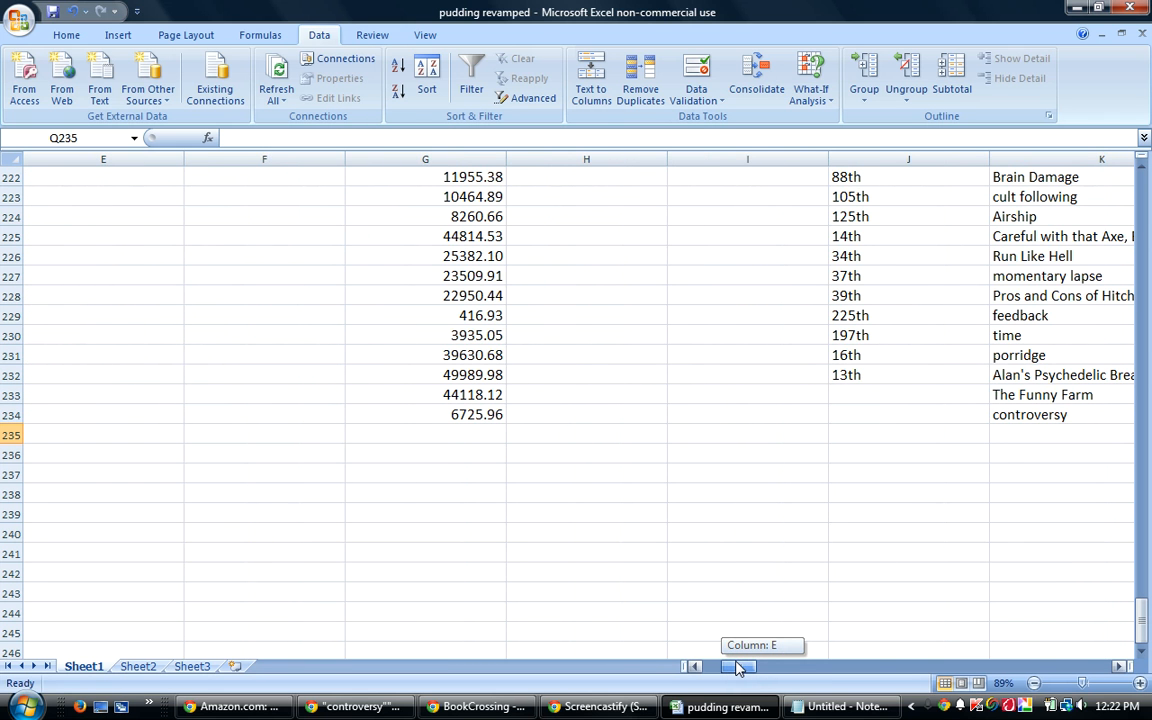
drag(737, 668, 767, 666)
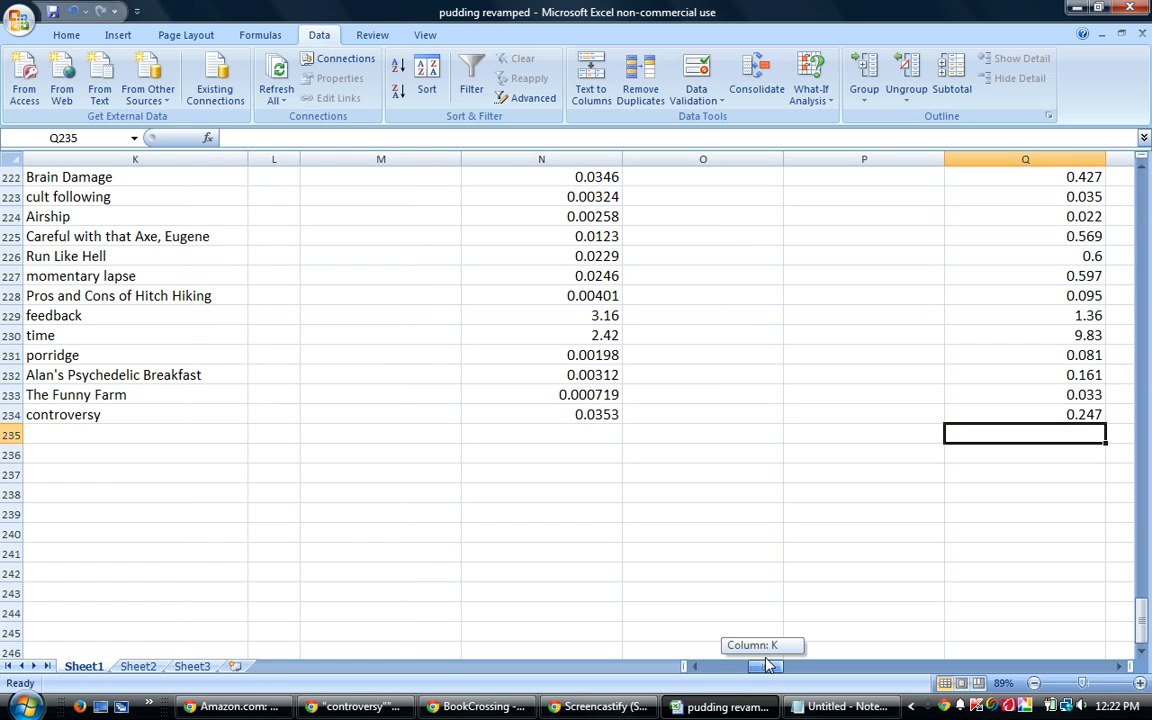
drag(767, 666, 744, 664)
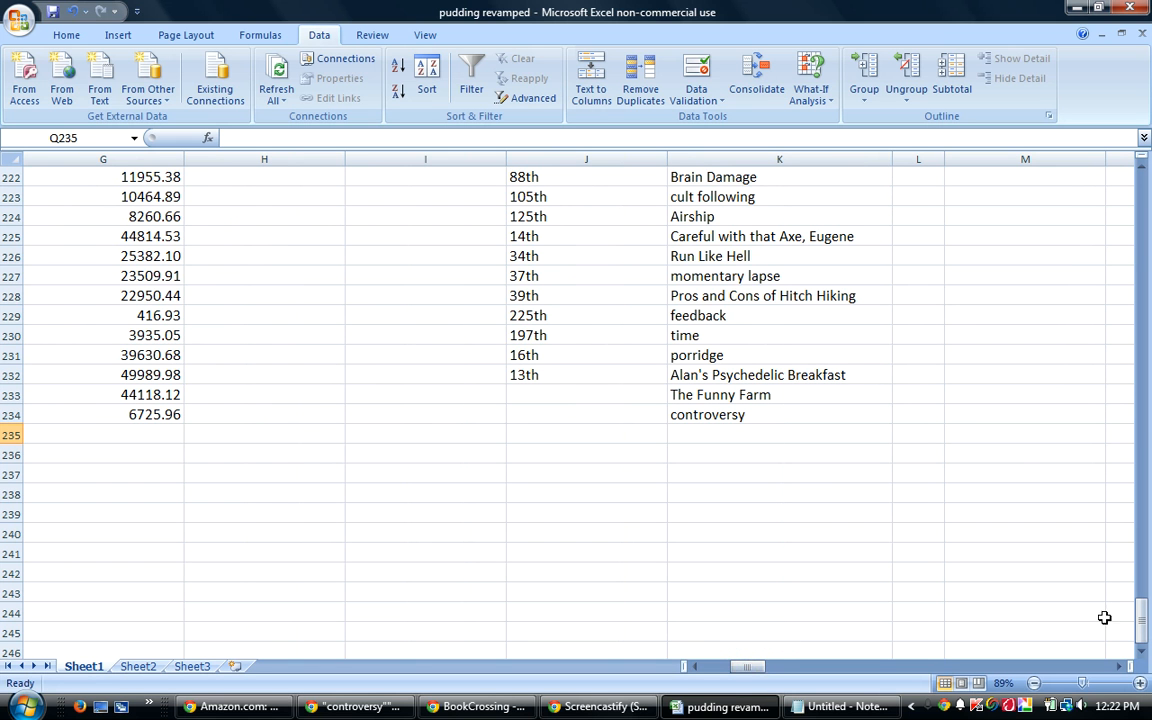
drag(1145, 625, 1146, 180)
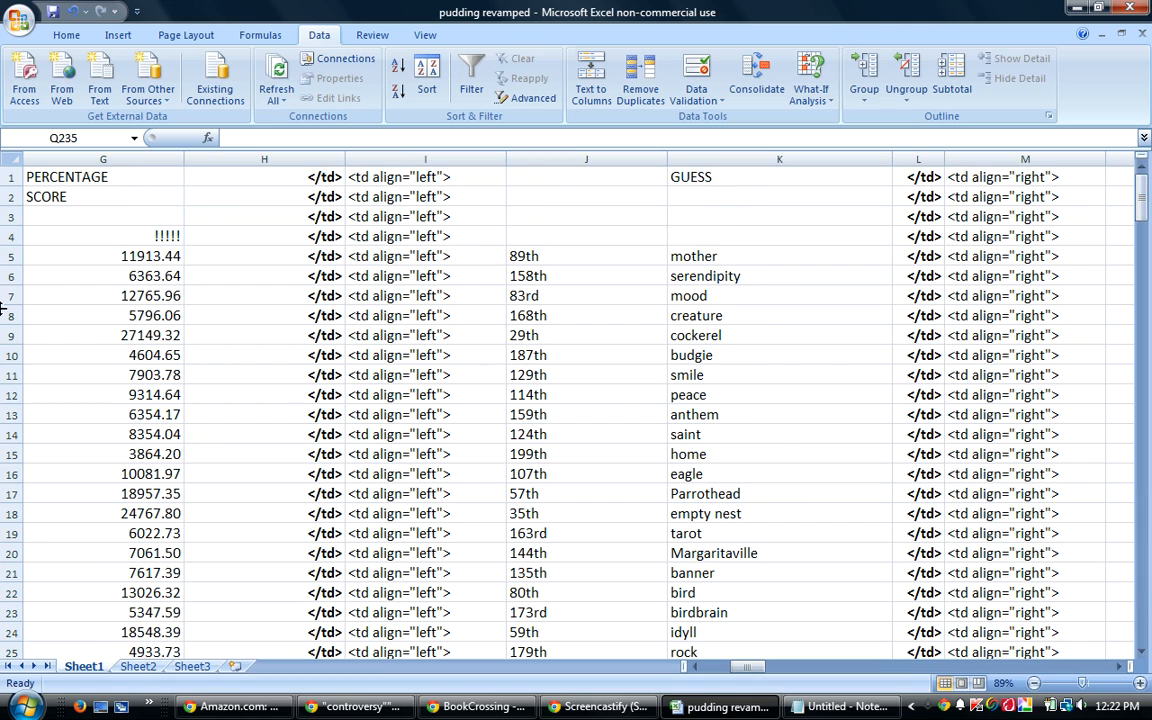
drag(8, 256, 10, 615)
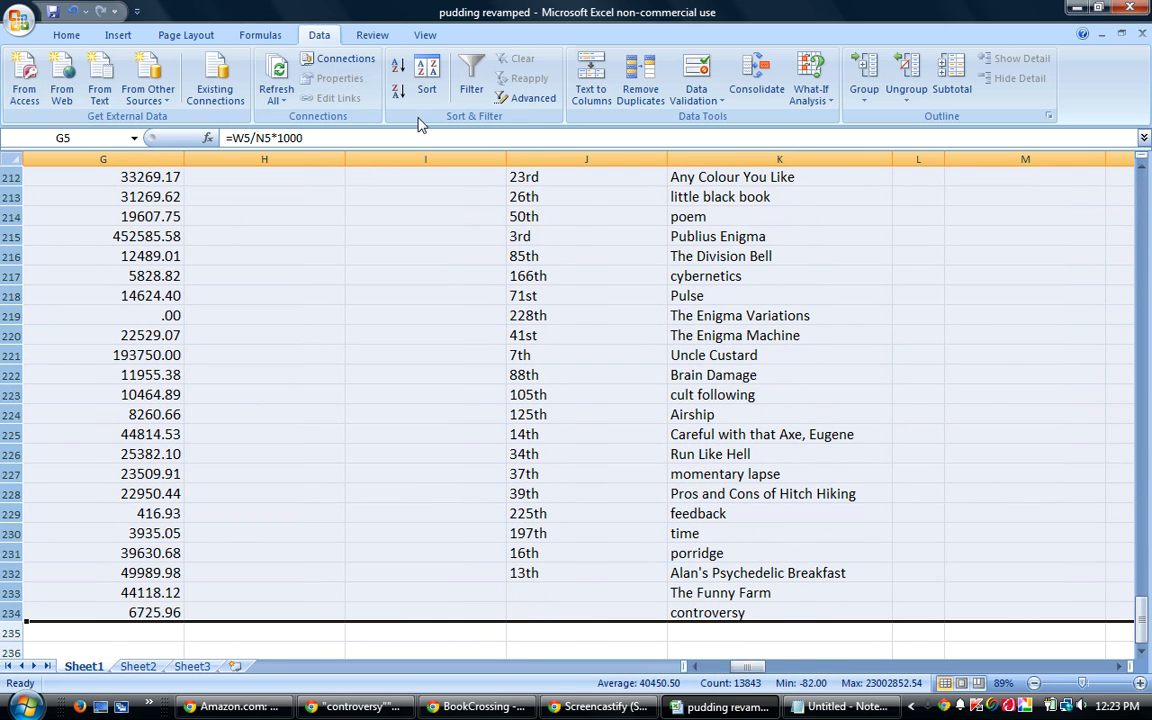
click(428, 76)
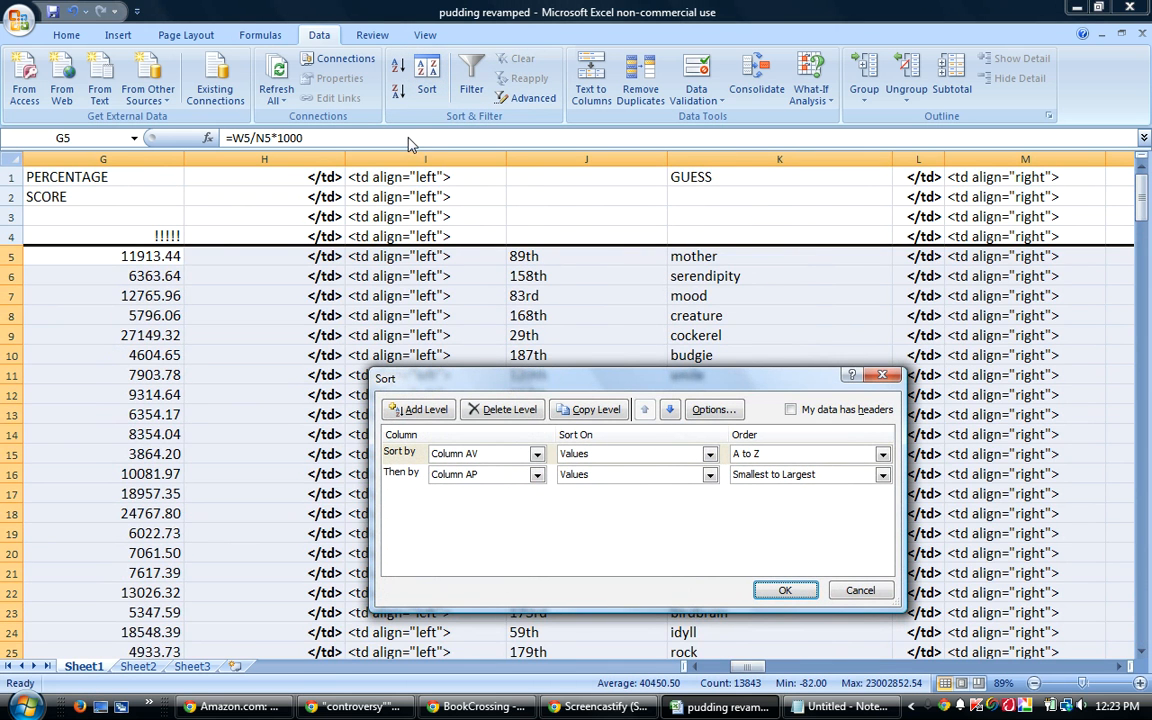
click(537, 480)
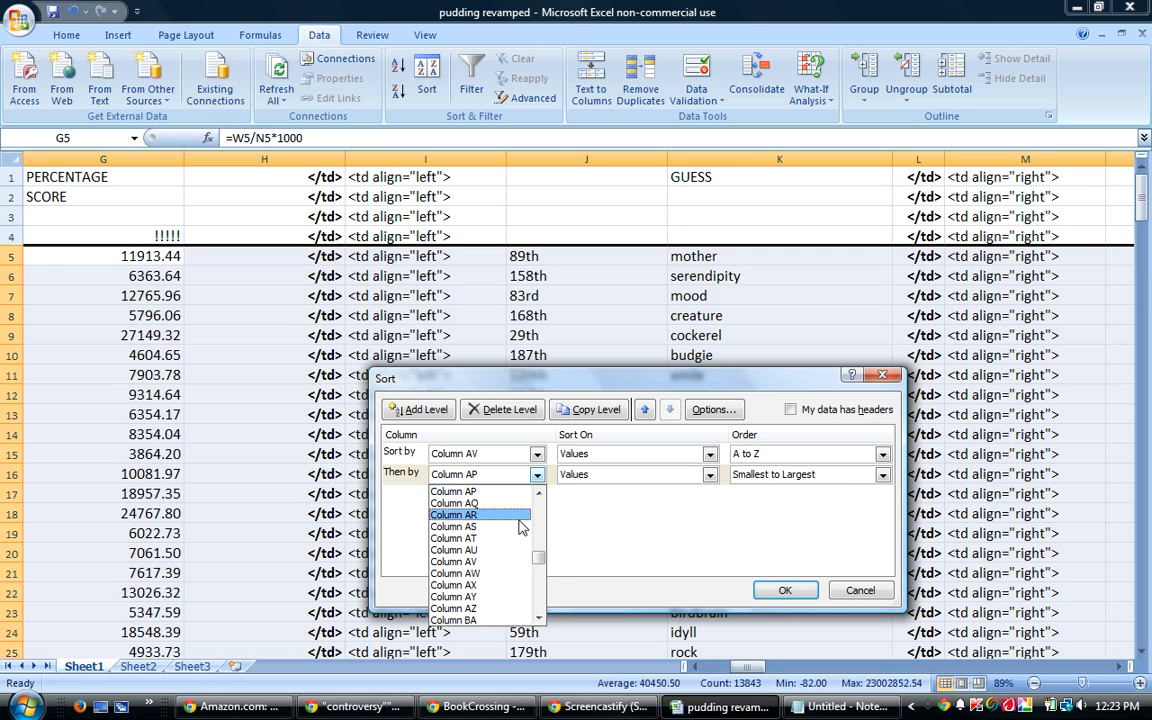
drag(540, 565, 545, 538)
click(452, 526)
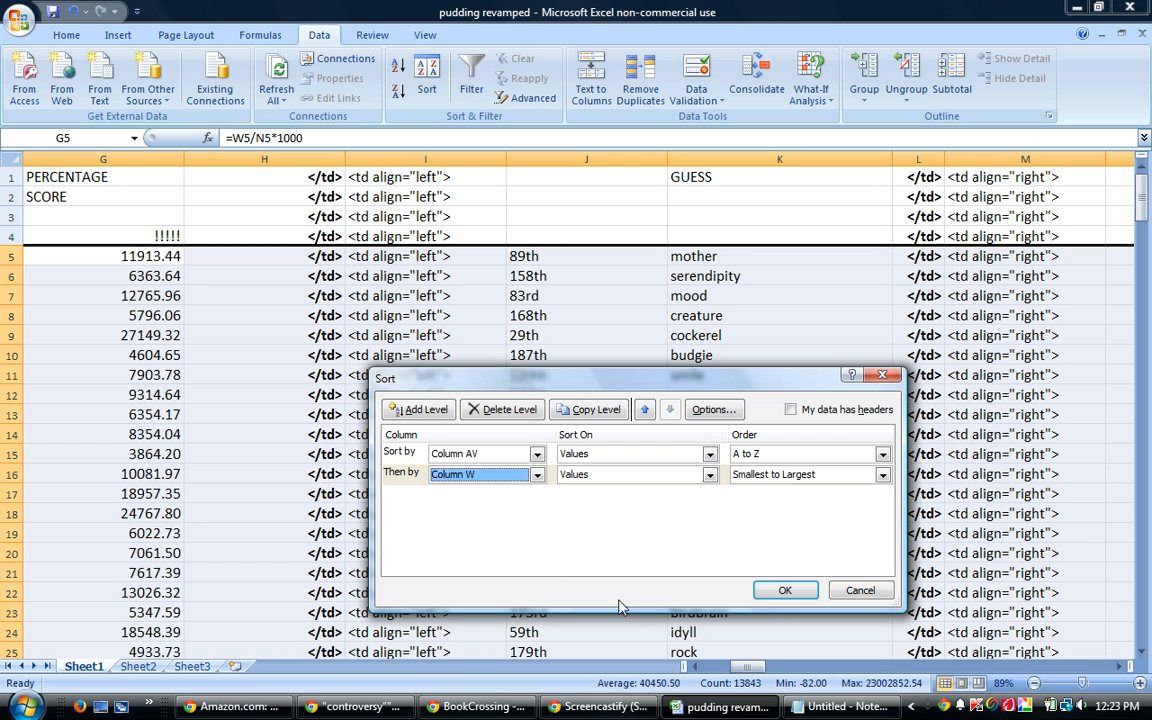
click(788, 478)
click(694, 514)
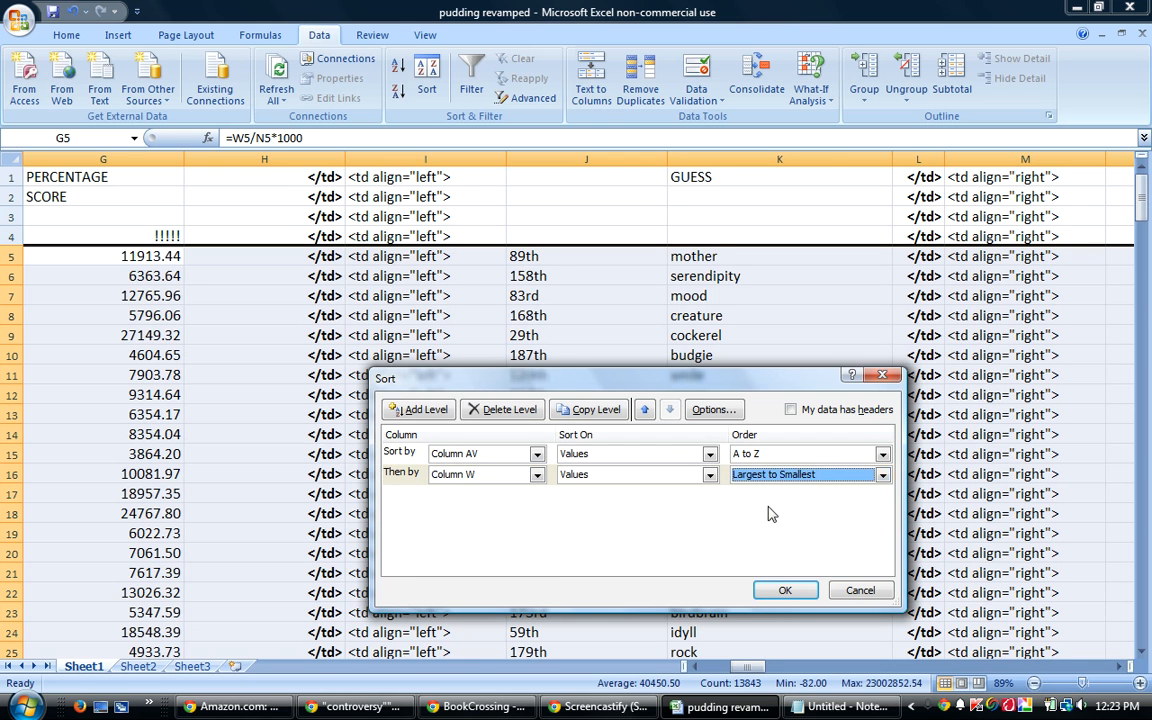
click(775, 595)
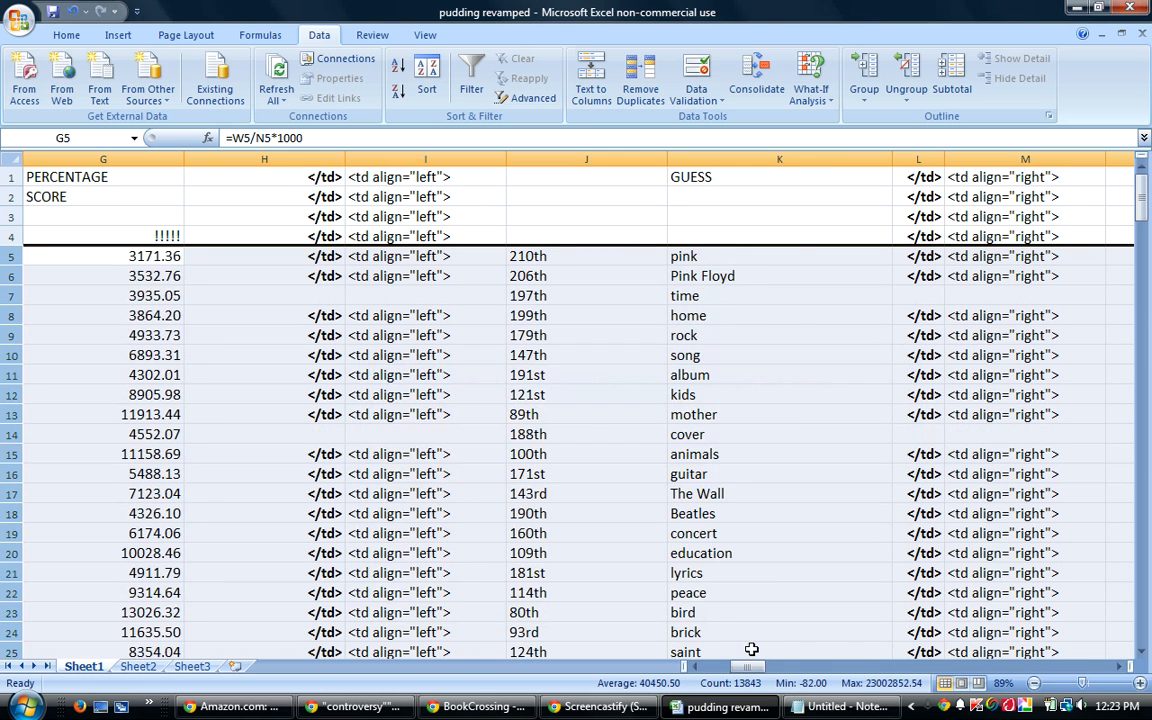
Find the guess containing "funny" in the worksheet
drag(758, 667, 718, 669)
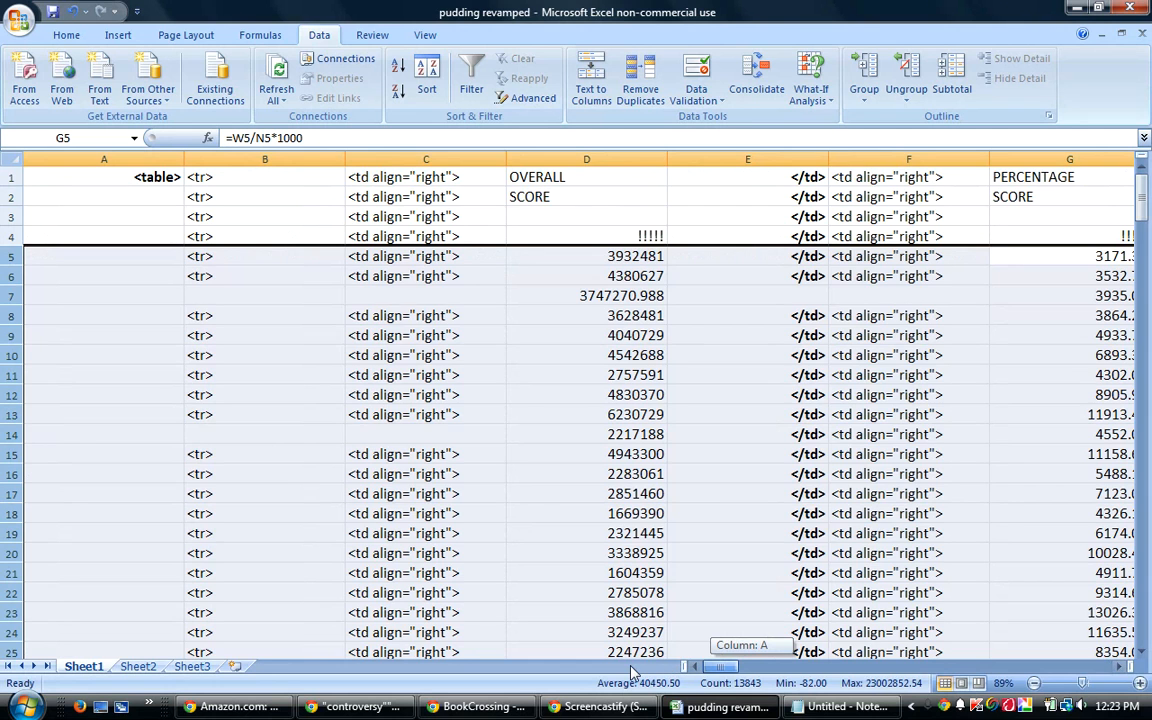
click(568, 539)
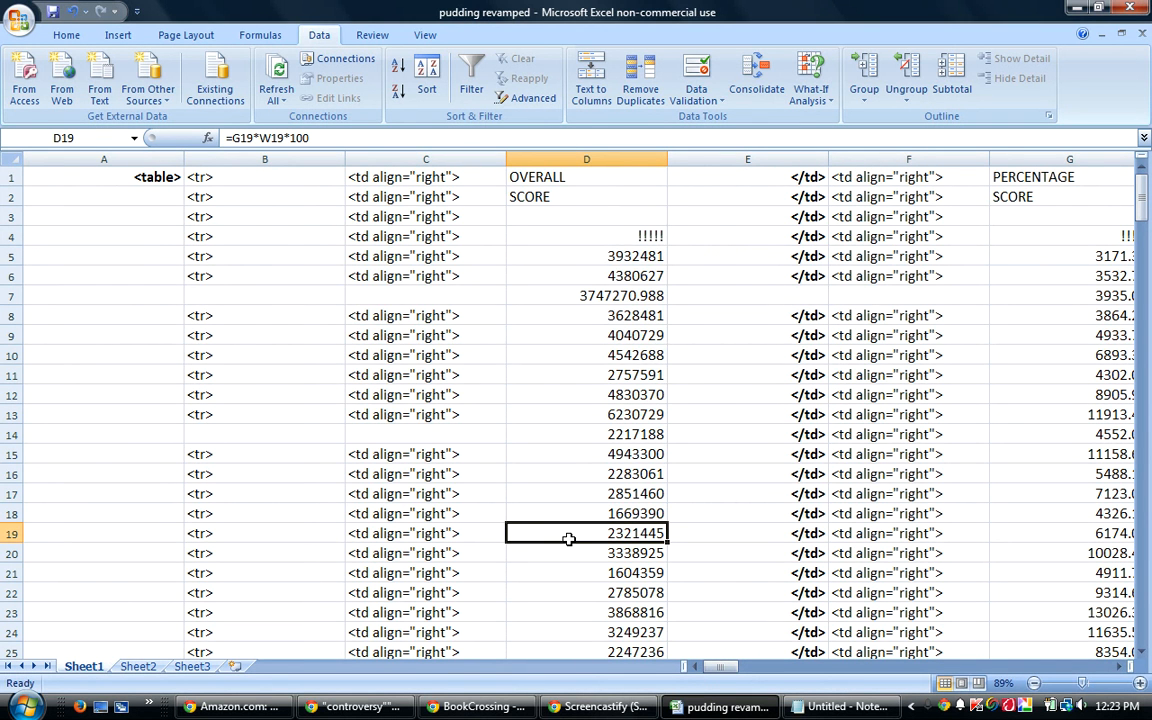
key(ctrl+f)
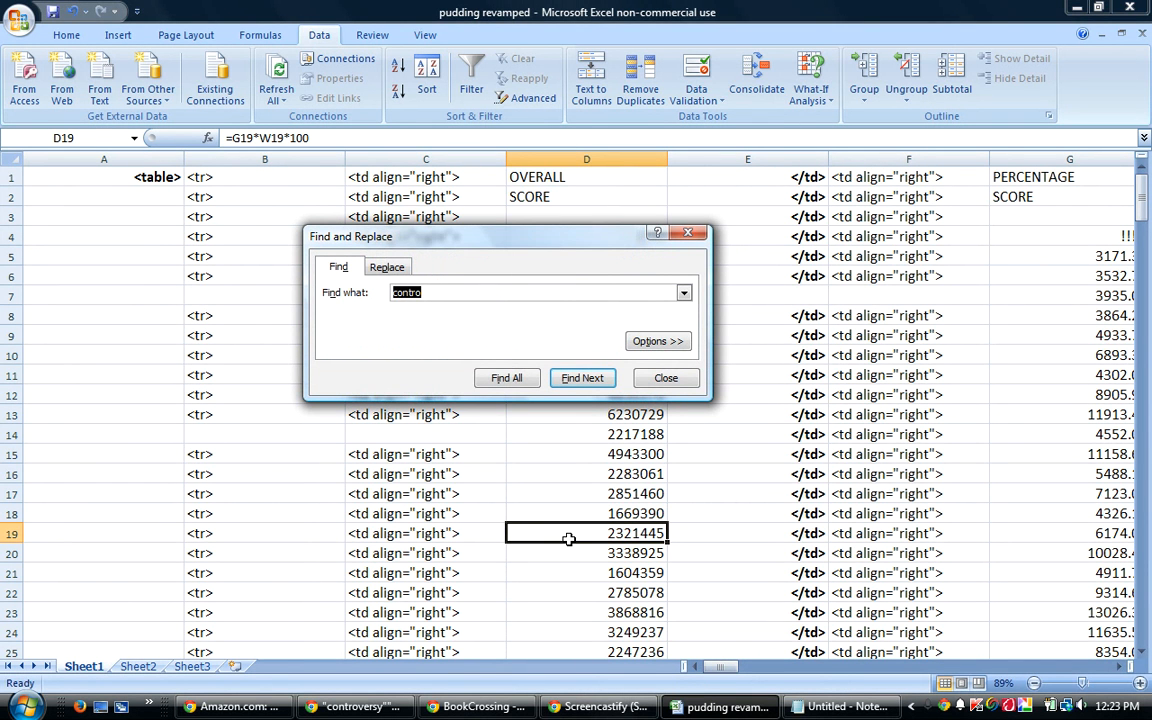
text(fi)
key(Return)
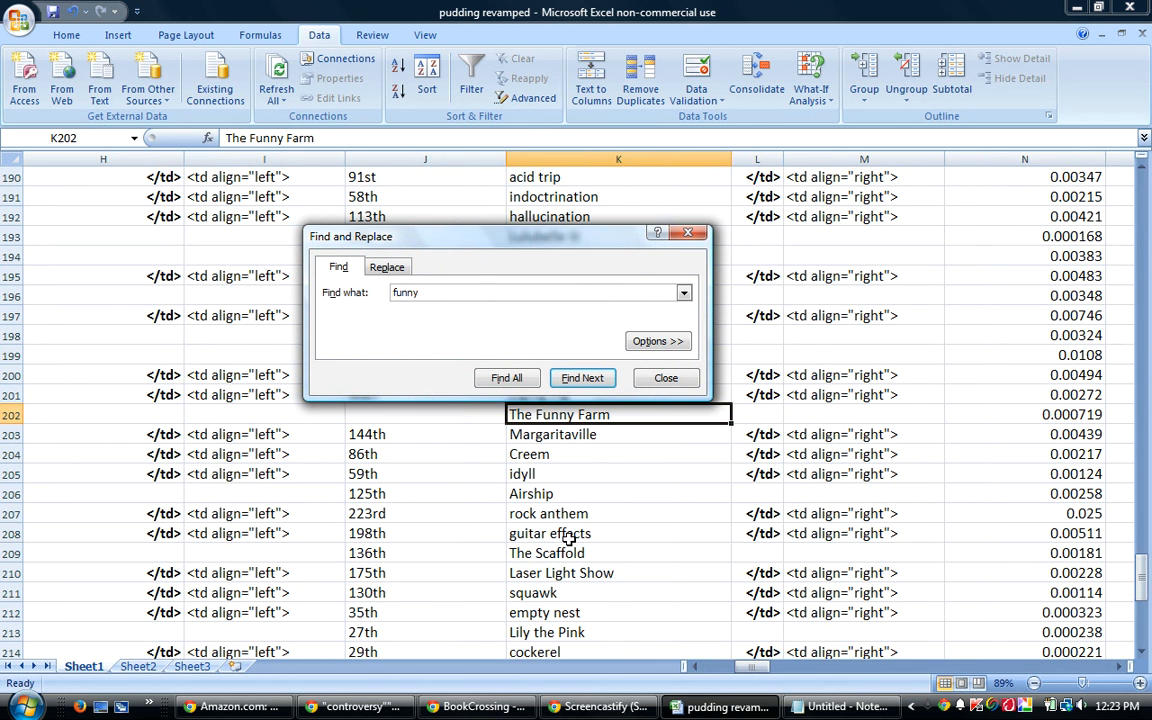
click(684, 228)
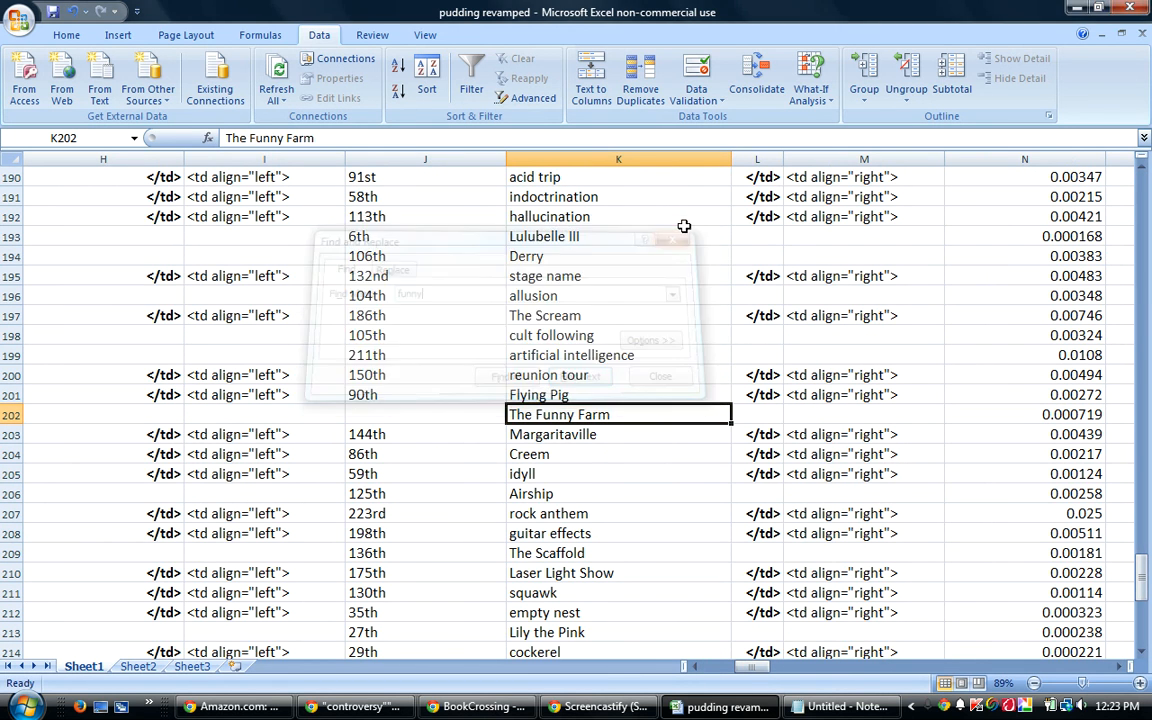
Check the percentage score of The Funny Farm in cell G202
key(Left)
key(Left)
key(Left)
key(Left)
key(Left)
key(Left)
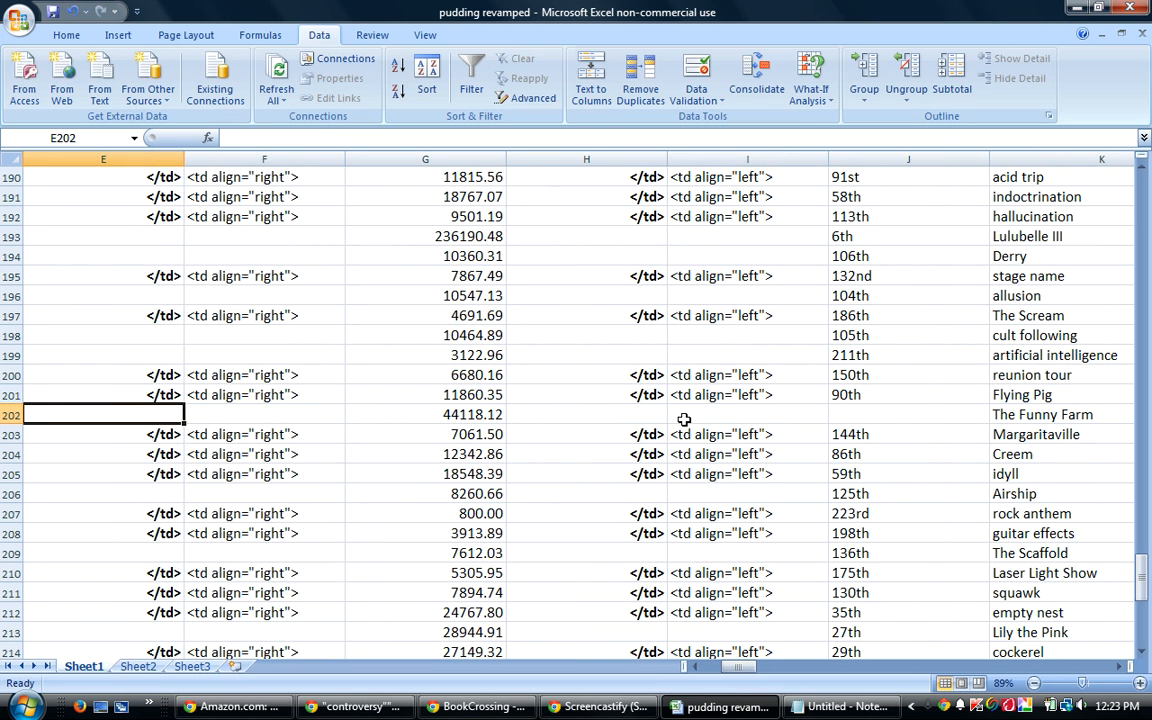
key(Right)
key(Right)
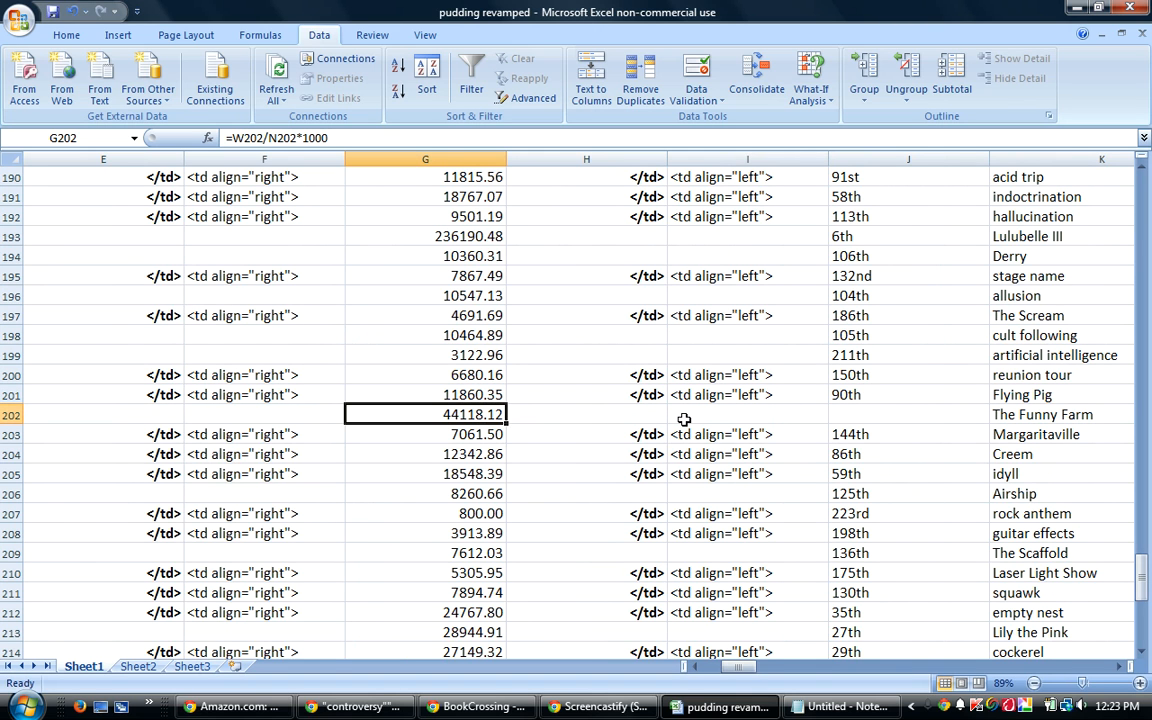
Compare the percentage scores in column G with the ranks in column J across the rows above and below The Funny Farm
key(Up)
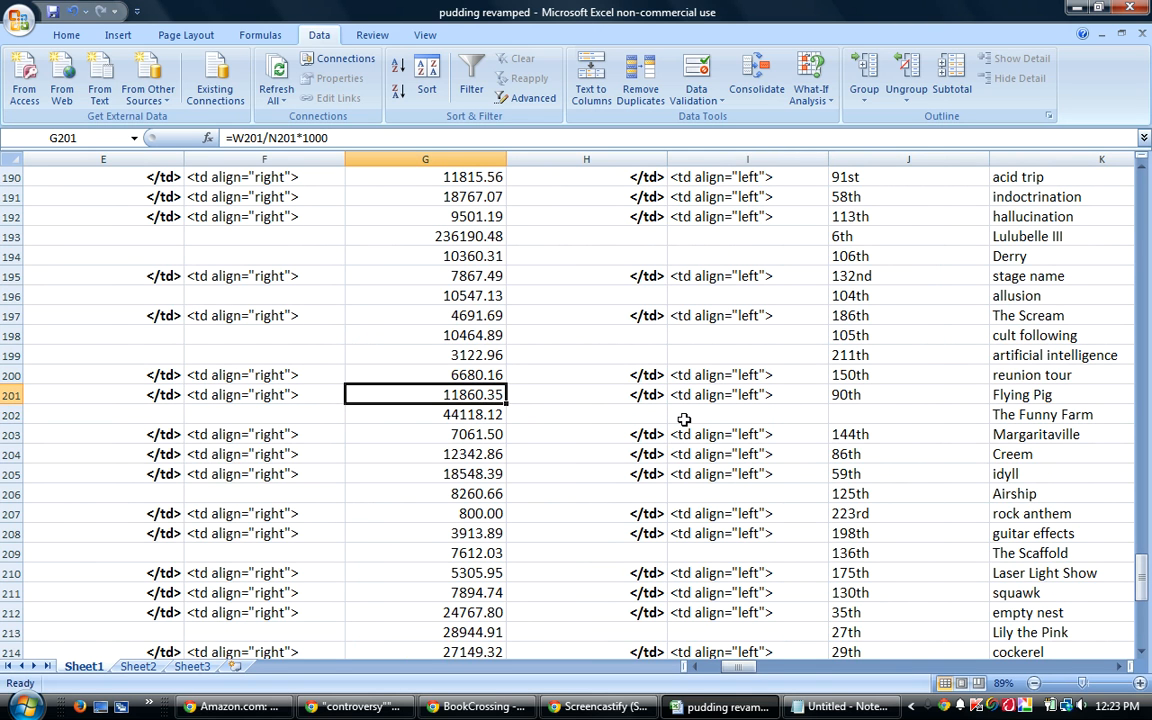
key(Up)
key(Up)
key(Up)
key(Up)
key(Up)
key(Up)
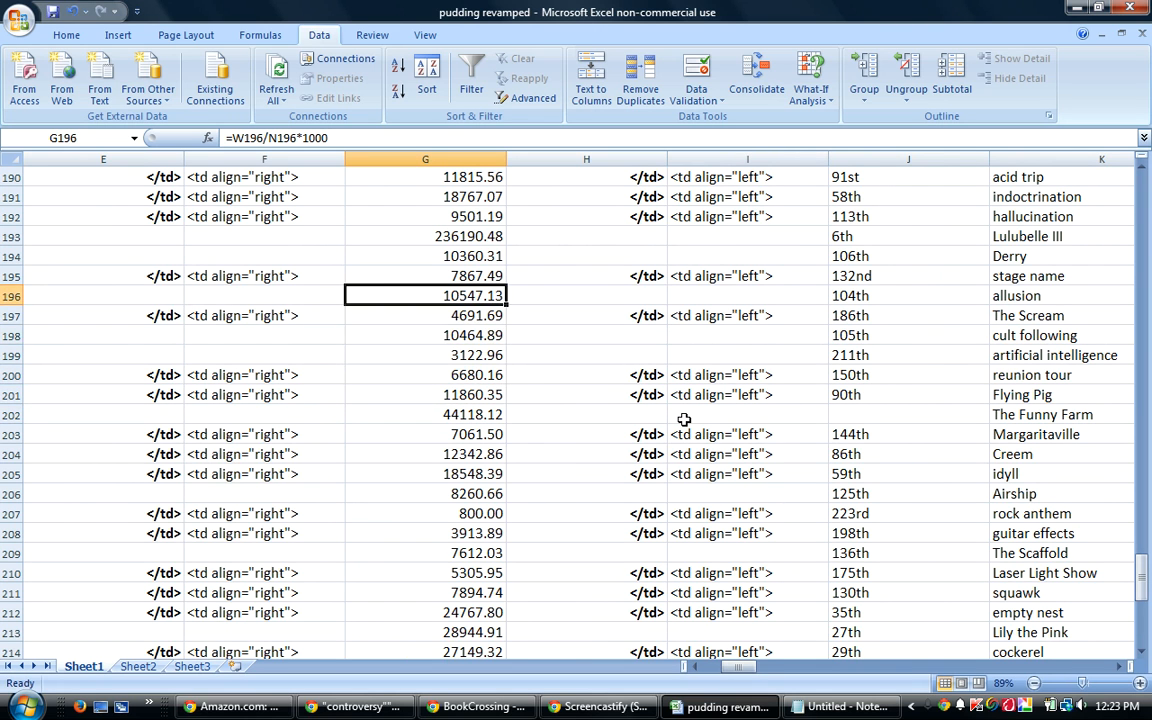
key(Up)
key(Up)
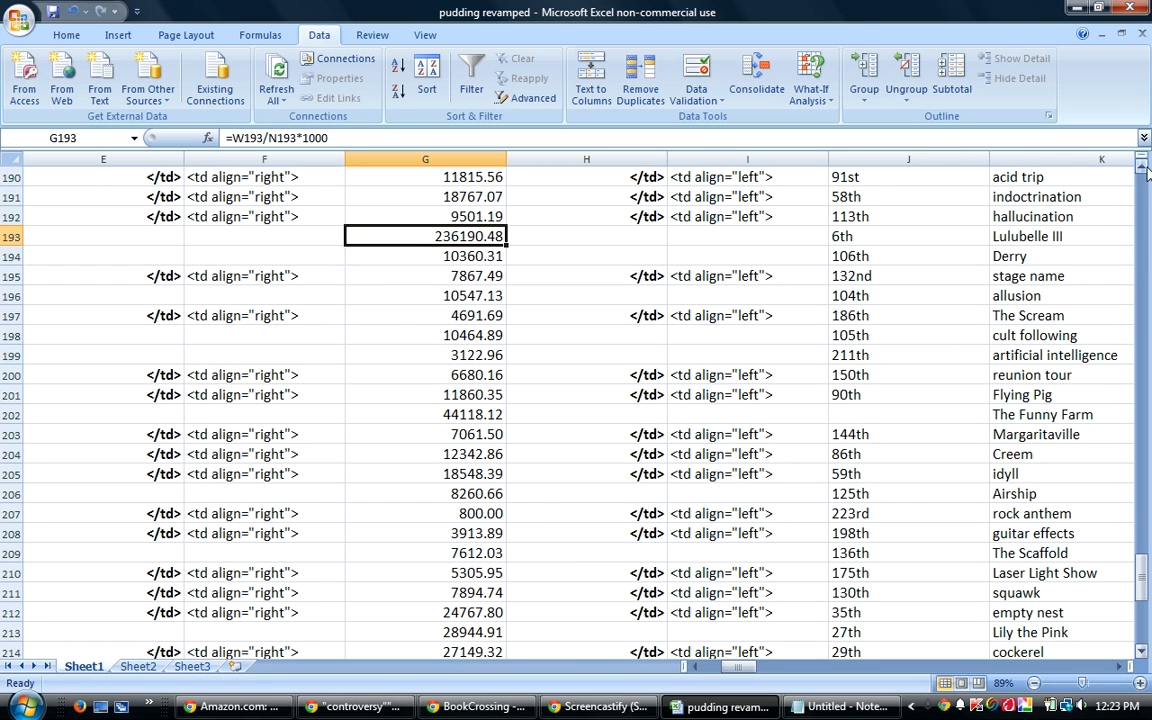
drag(1146, 172, 1146, 172)
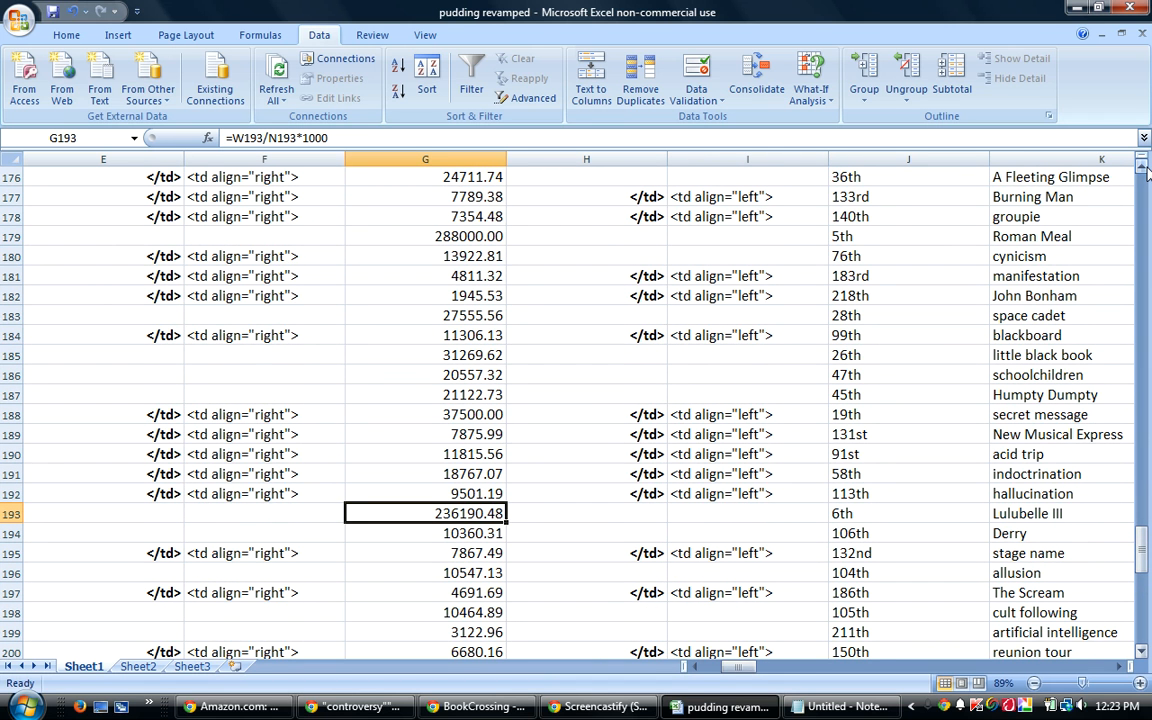
click(1146, 172)
click(1146, 172)
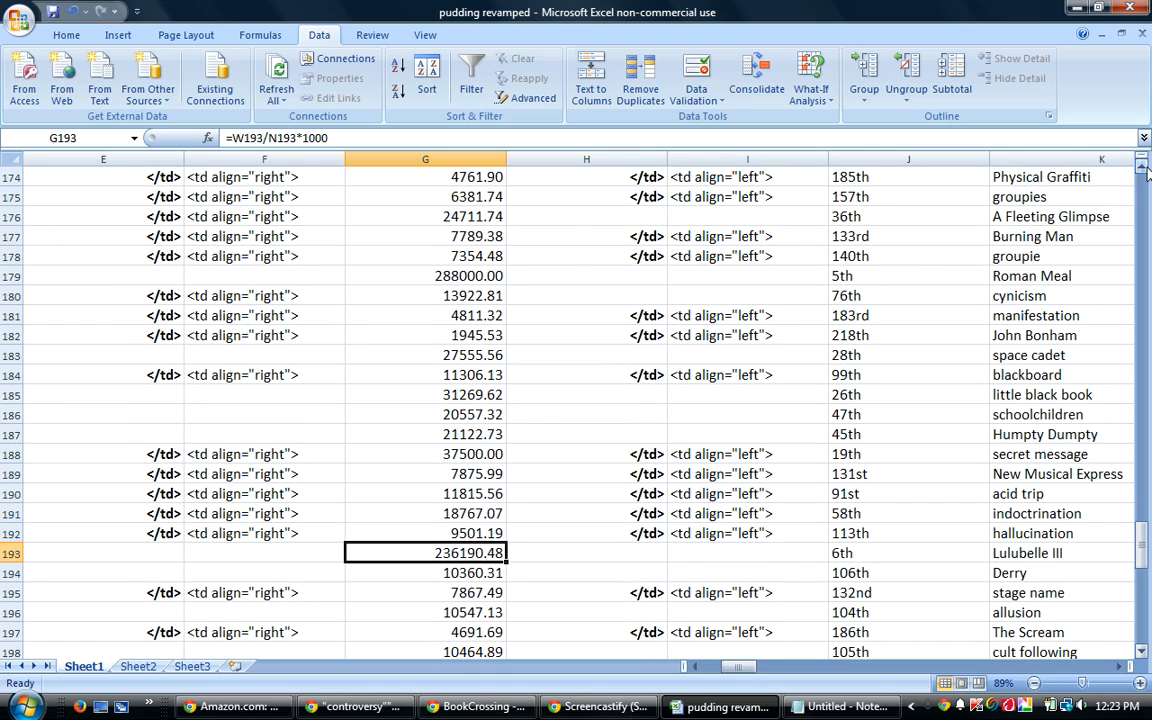
click(1146, 172)
click(1146, 172)
click(1146, 172)
drag(1146, 172, 1146, 172)
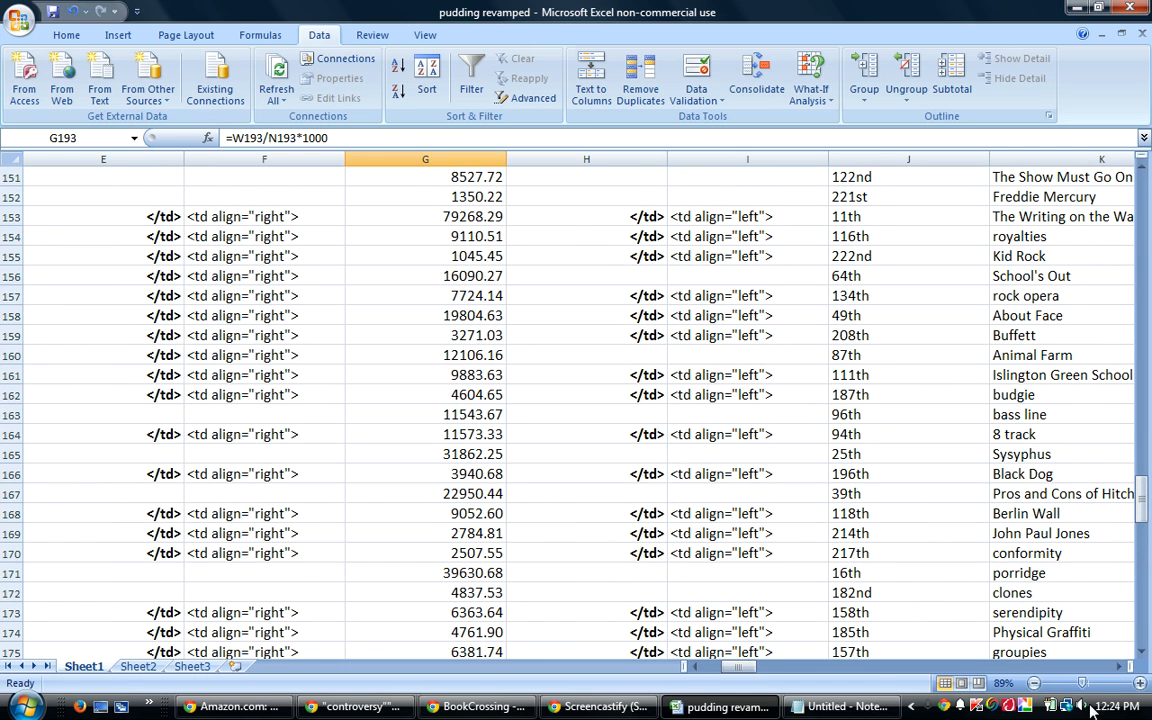
drag(1141, 500, 1124, 632)
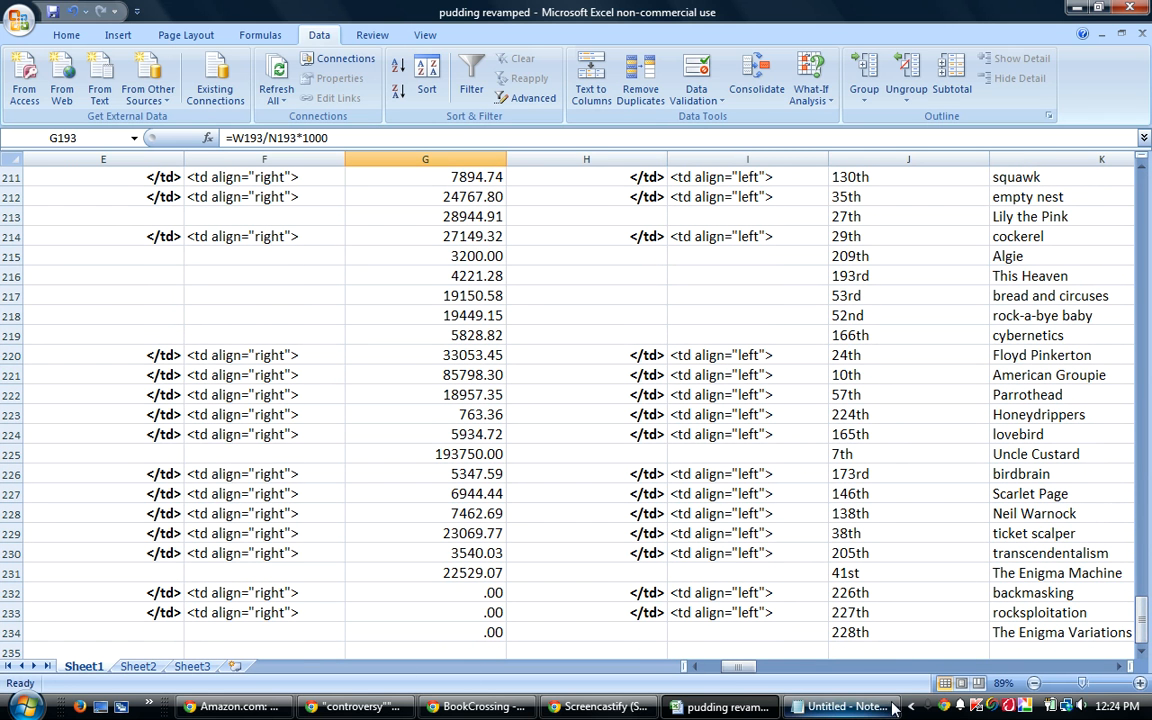
Switch to Notepad and write the two-line note "it was based on so few Shares" / "that nobody cares", followed by blank lines
click(847, 708)
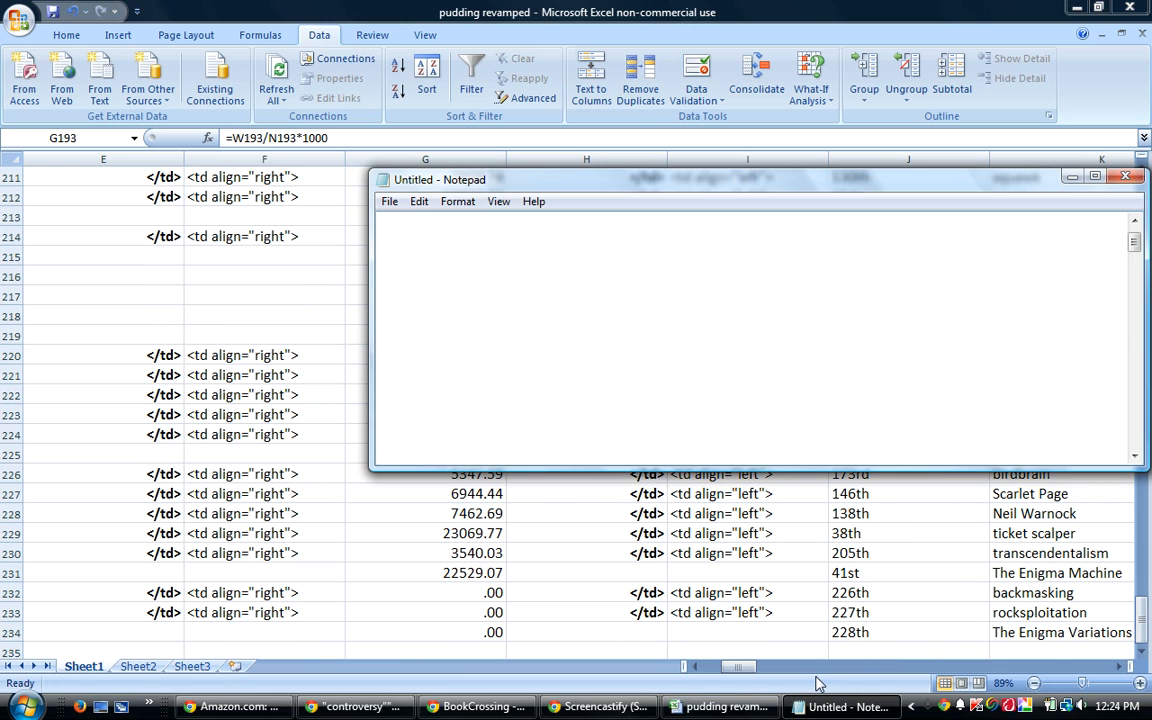
text(it wa)
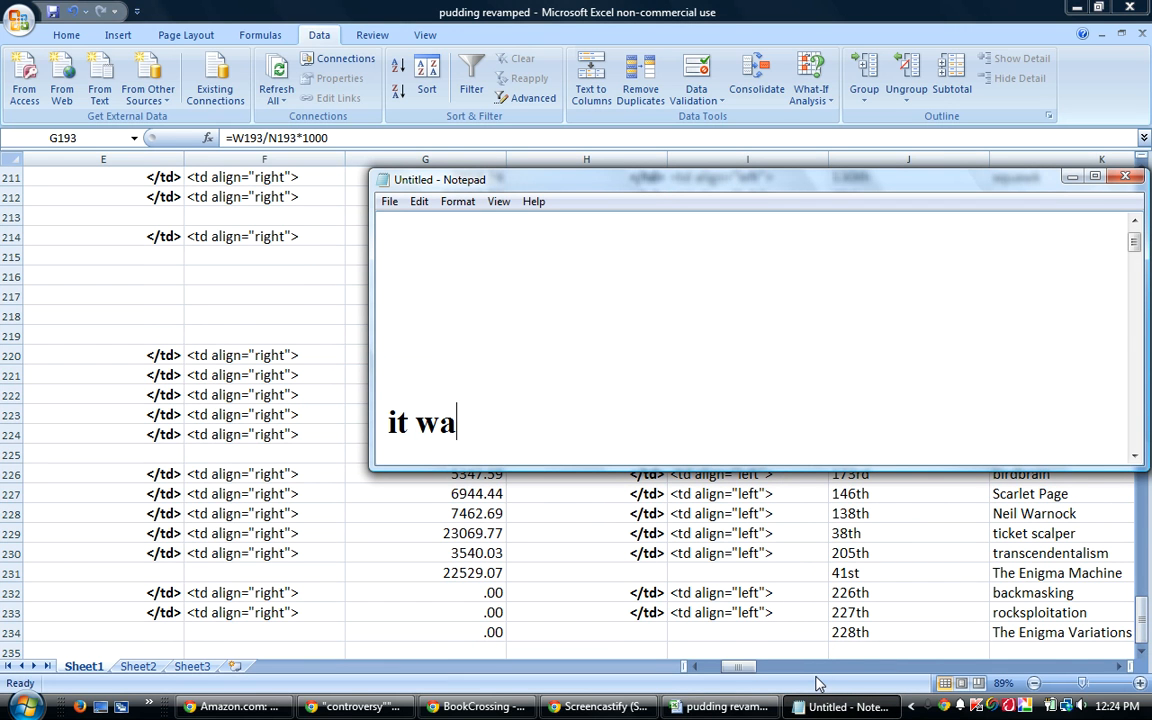
text(s based on)
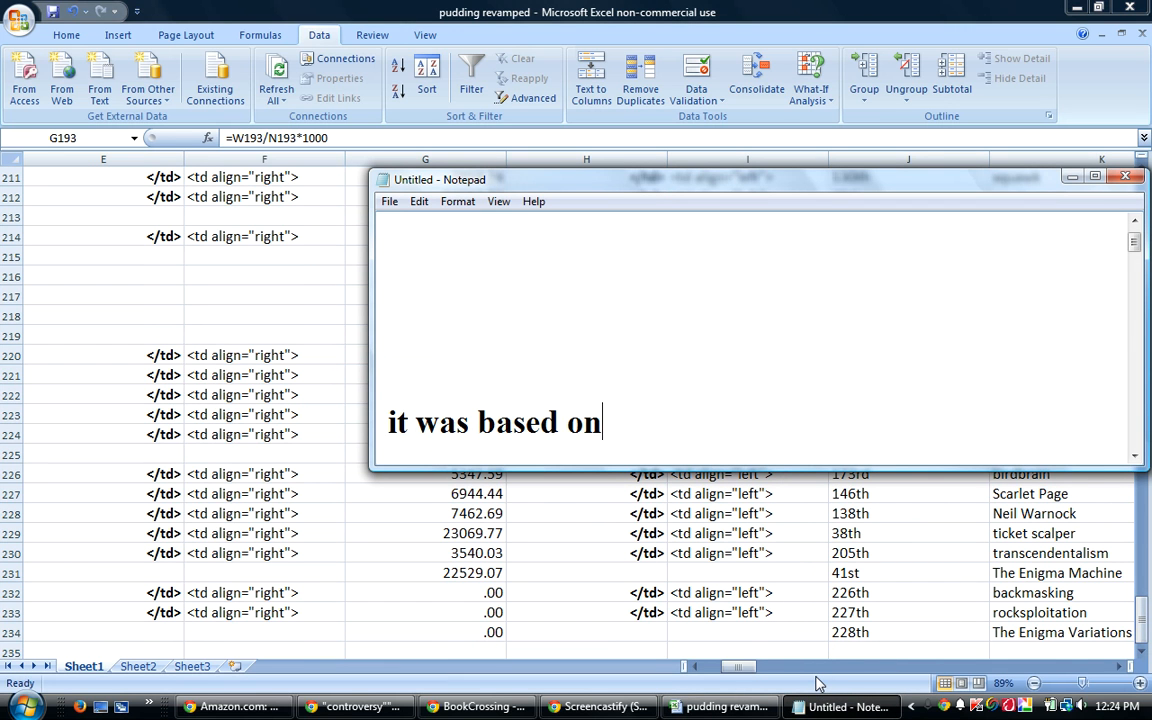
text( so few Shares)
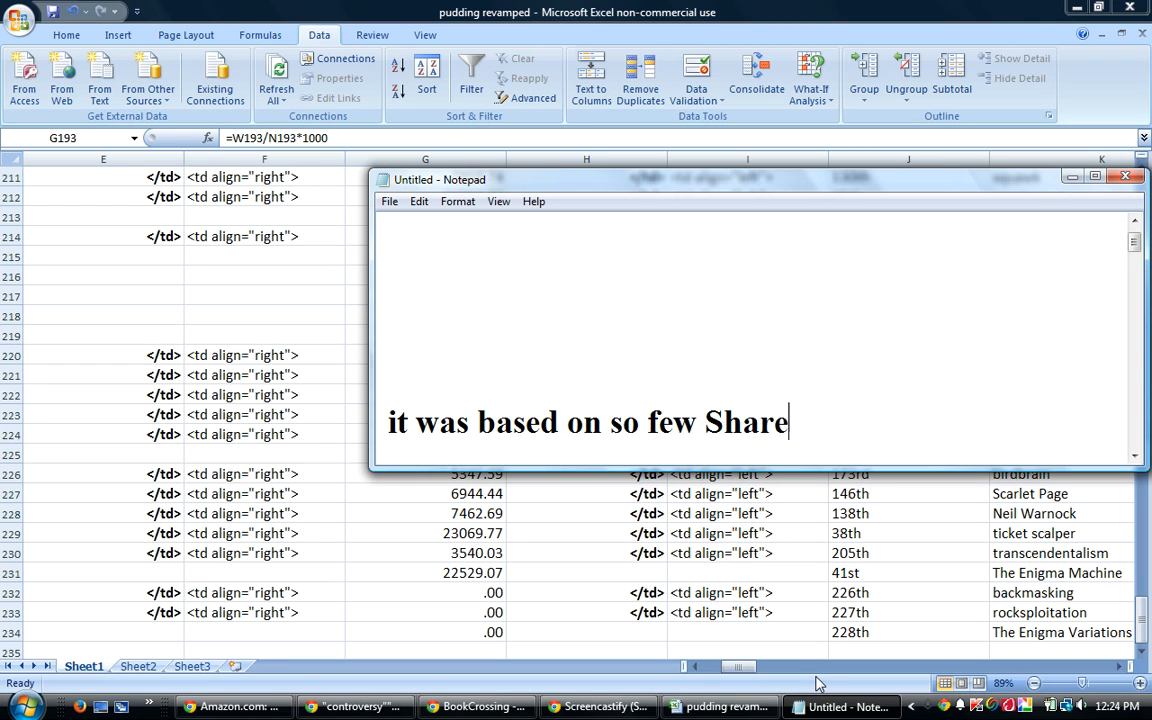
key(Return)
text(that no)
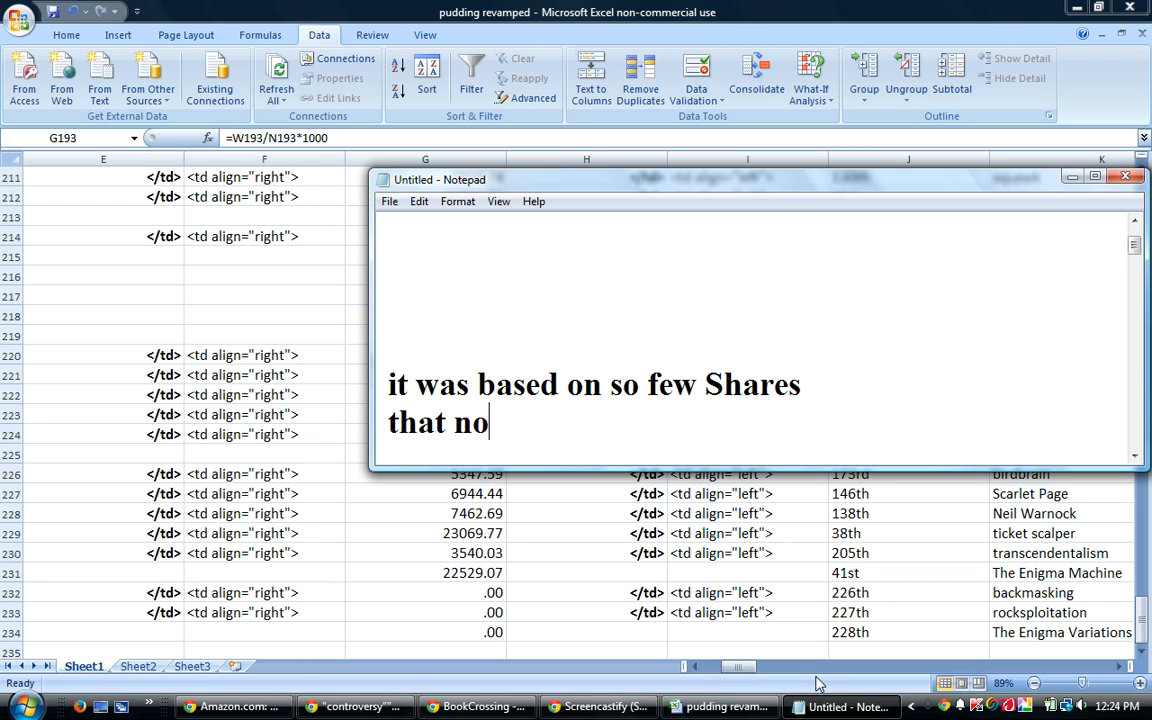
text(body cares)
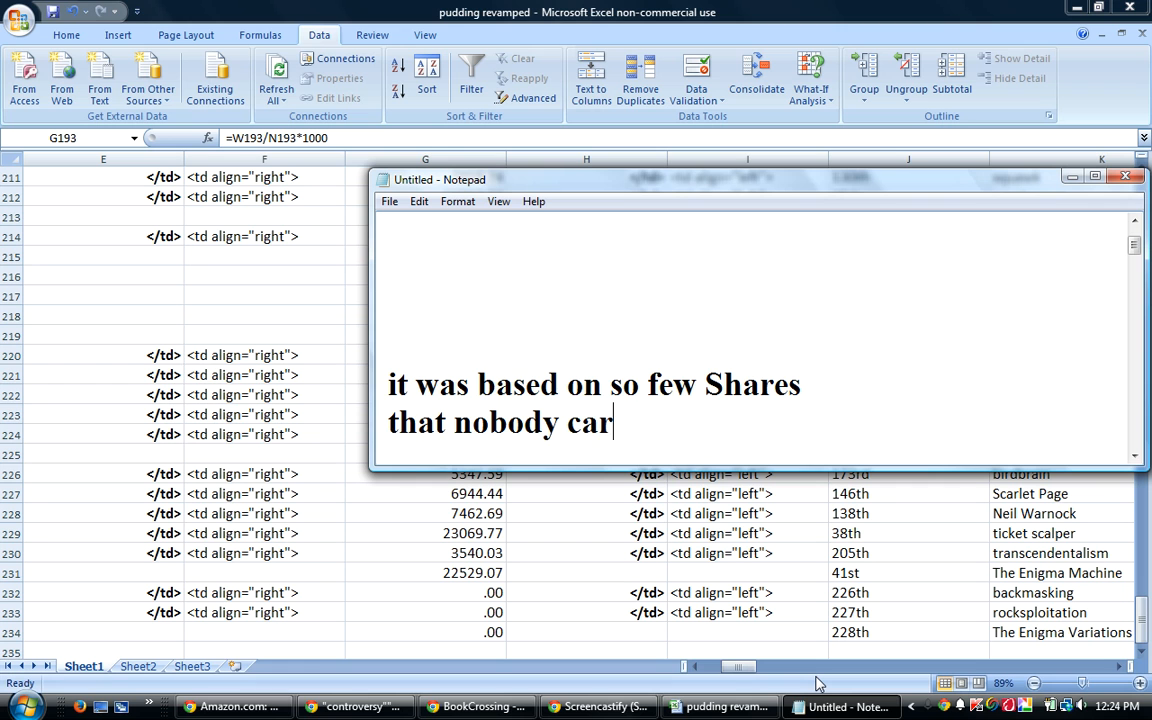
key(Return)
key(Return)
key(Return)
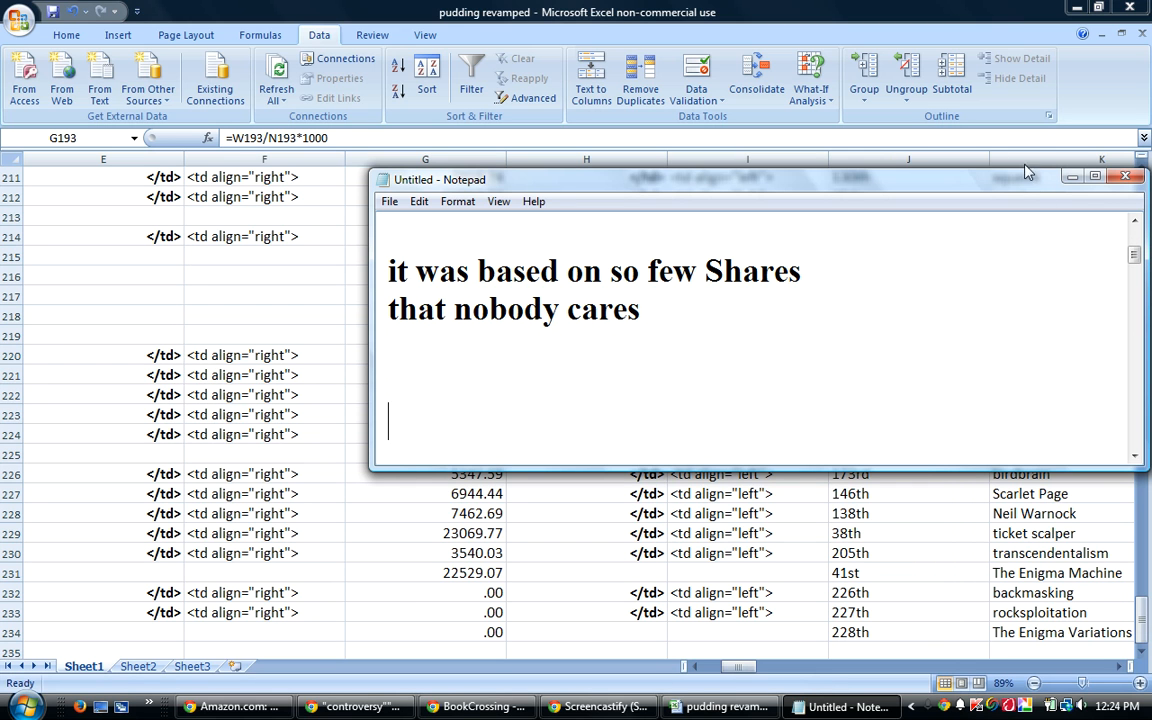
Switch to the BookCrossing forum window and reload the Weird Modifier Guessing Game #105 thread
click(470, 710)
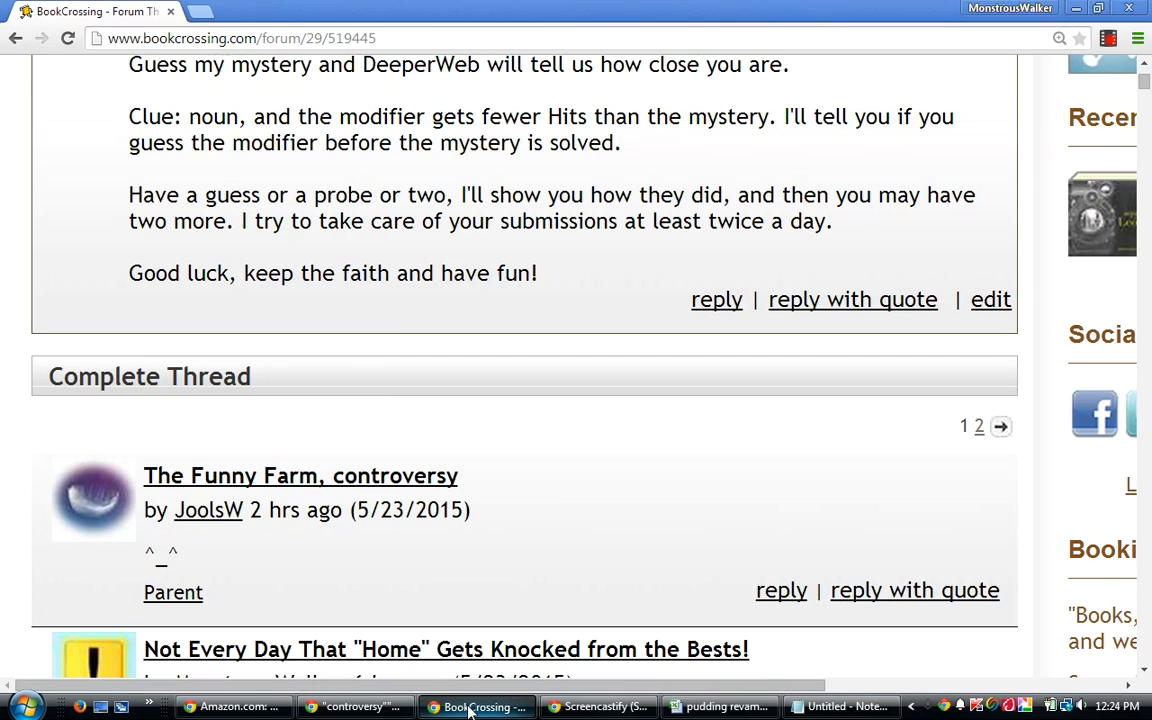
click(394, 38)
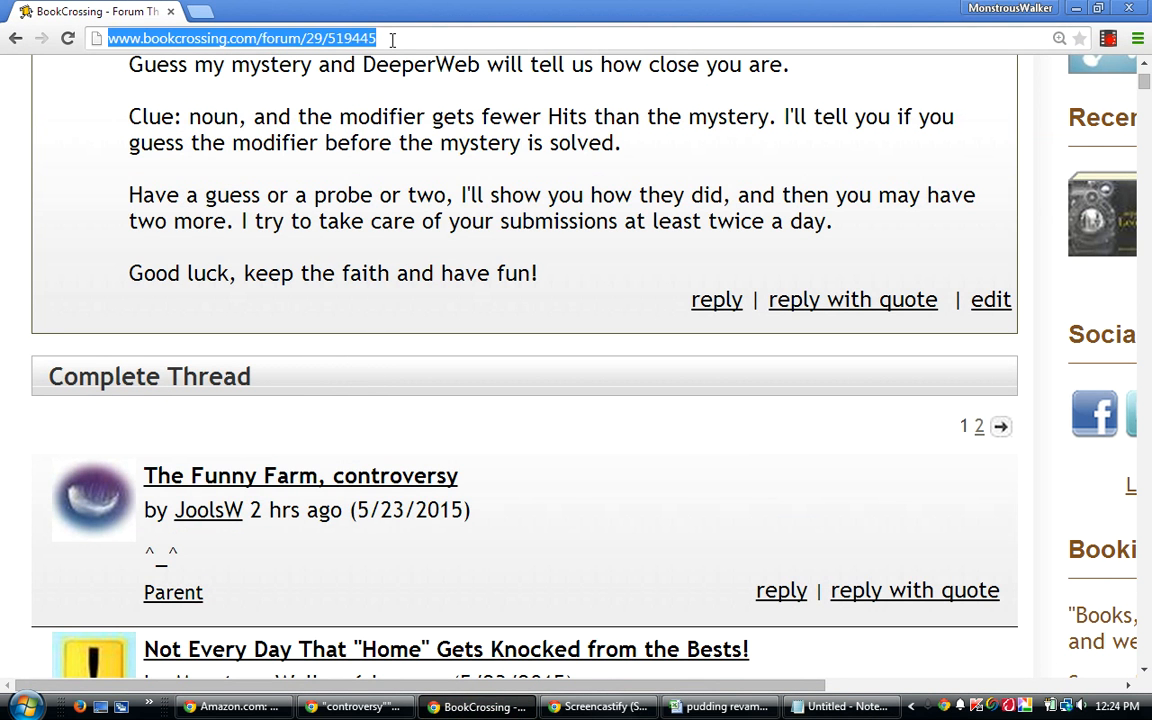
key(Return)
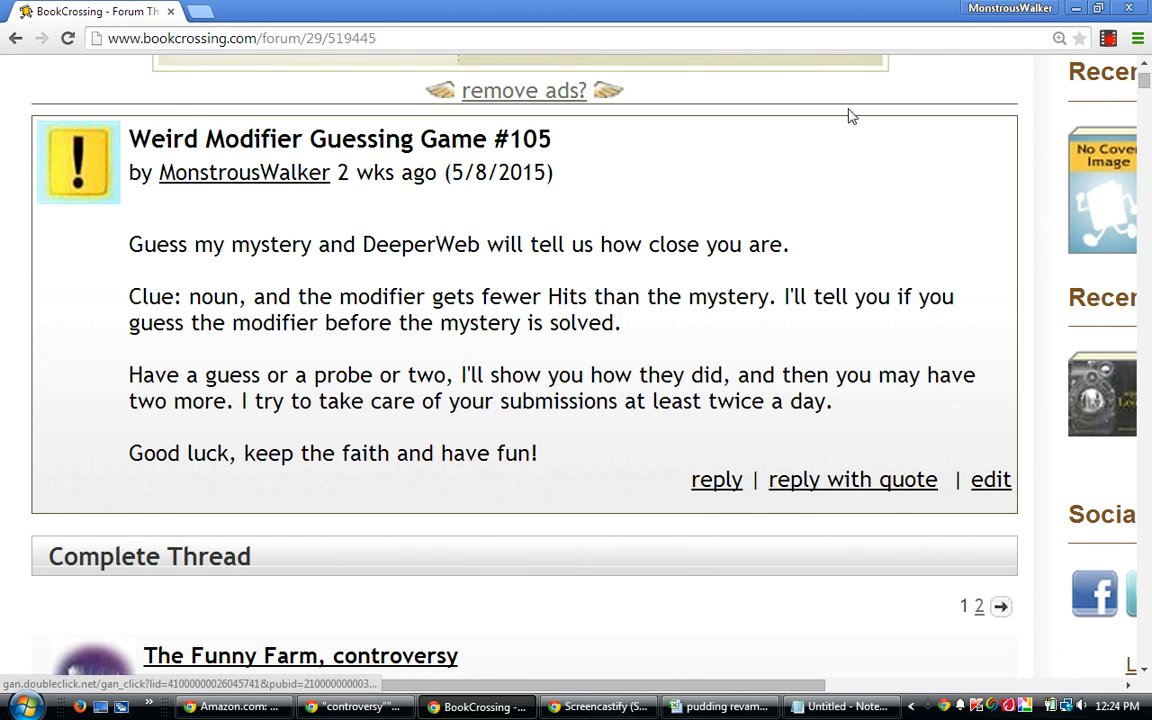
click(1108, 38)
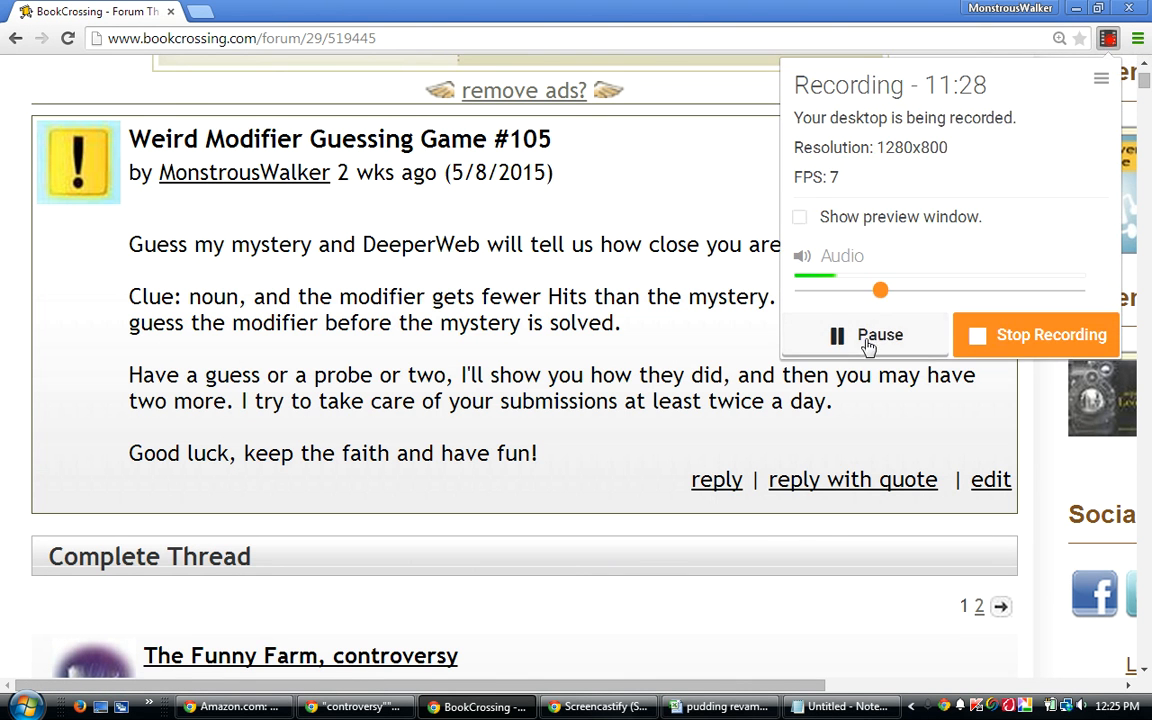
click(872, 342)
click(883, 310)
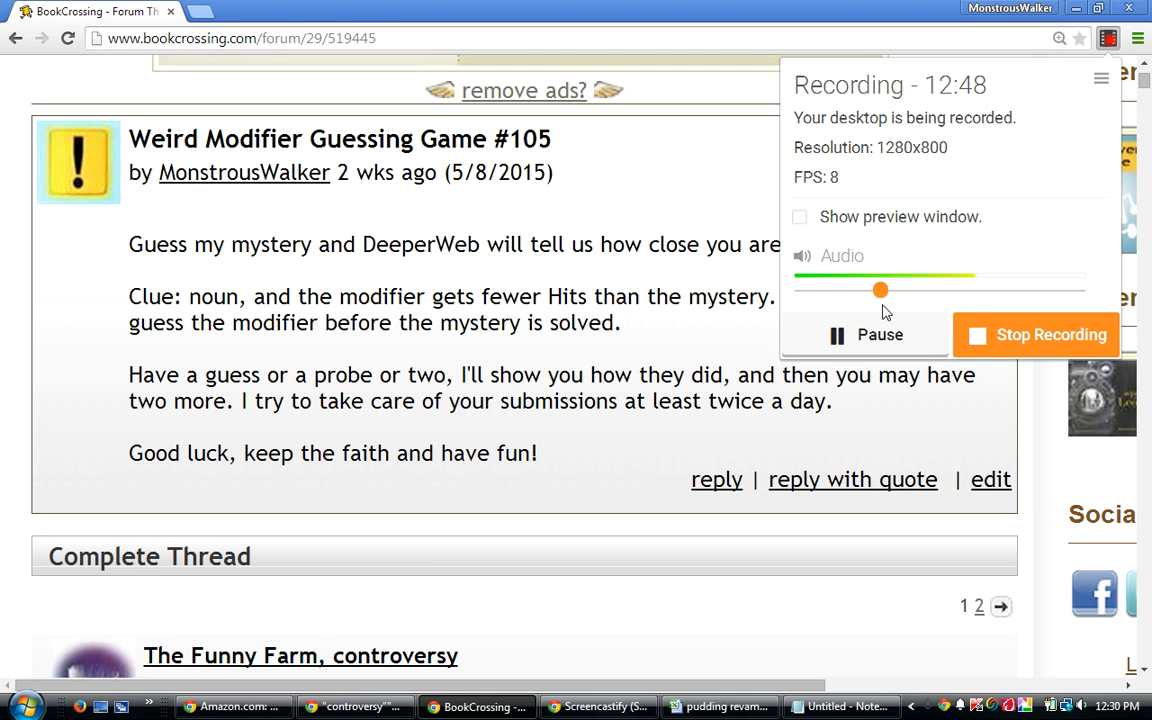
click(690, 201)
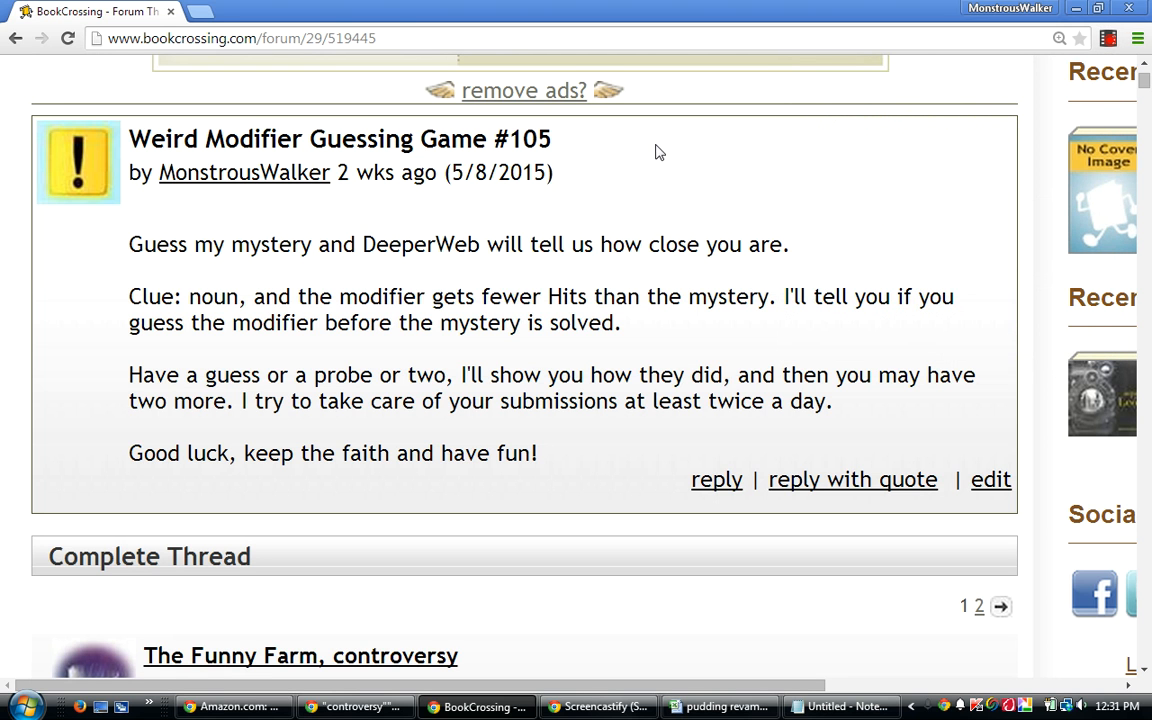
Reload the forum thread's page once more
click(398, 35)
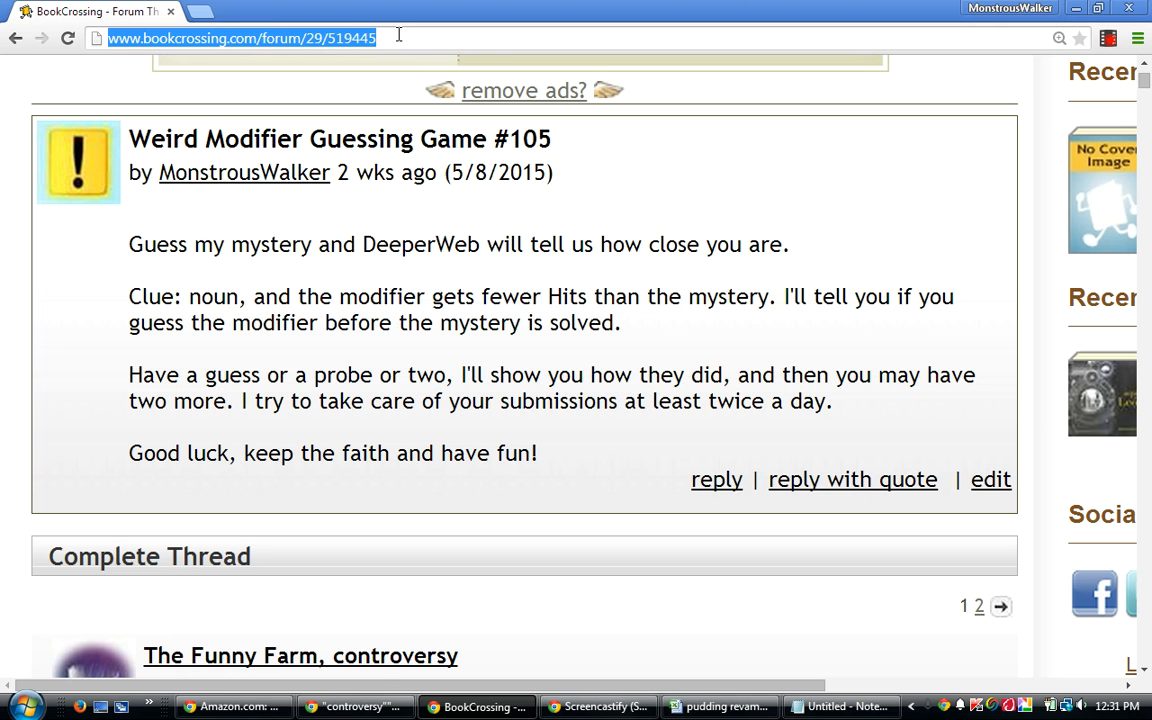
key(Return)
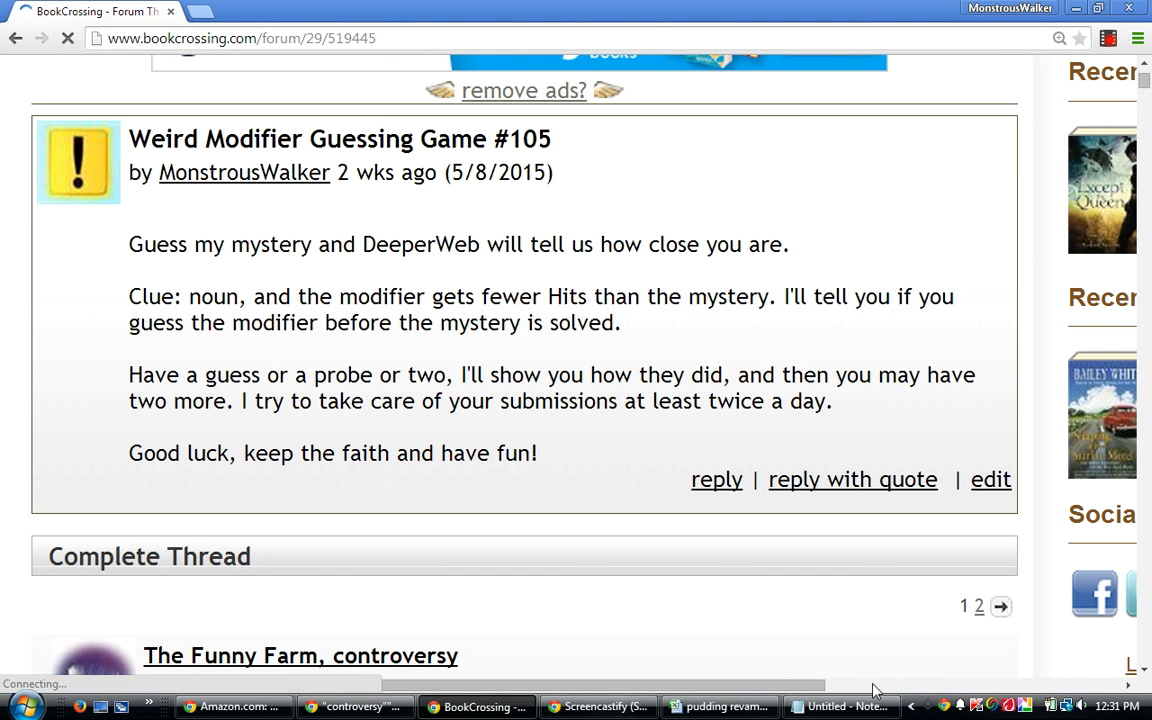
Switch to the pudding revamped workbook and sort rows 5 to 234 by column AV A to Z, then by column G largest to smallest
click(716, 707)
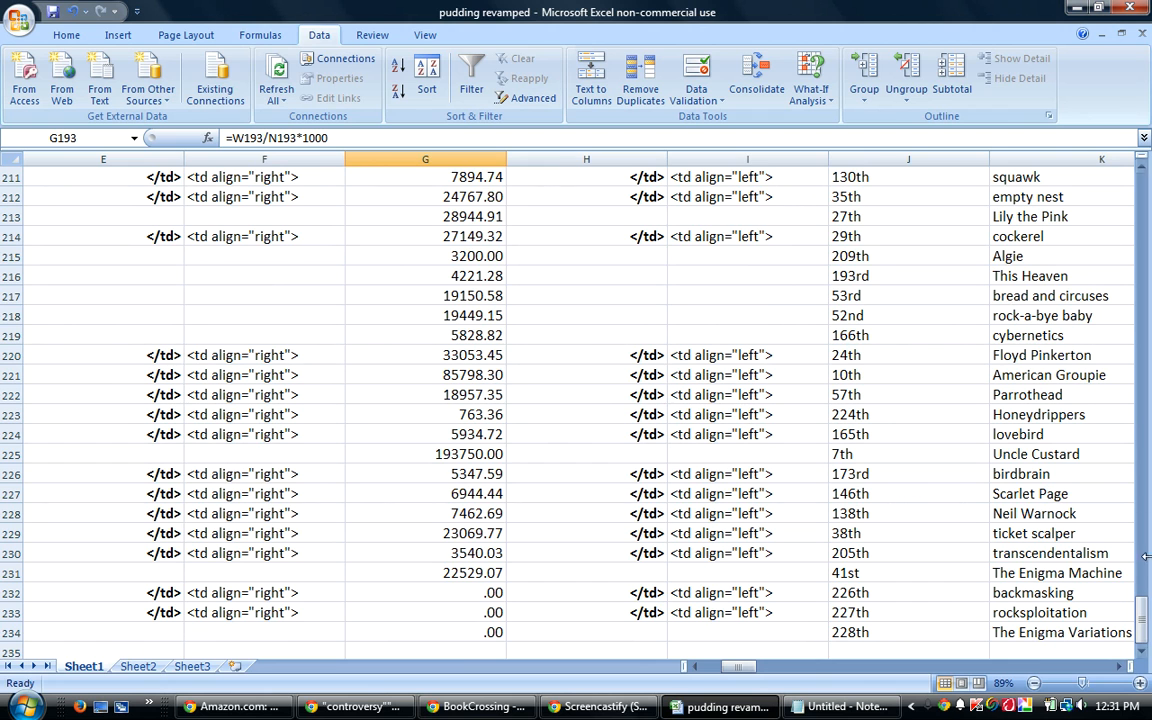
drag(1143, 593, 1137, 178)
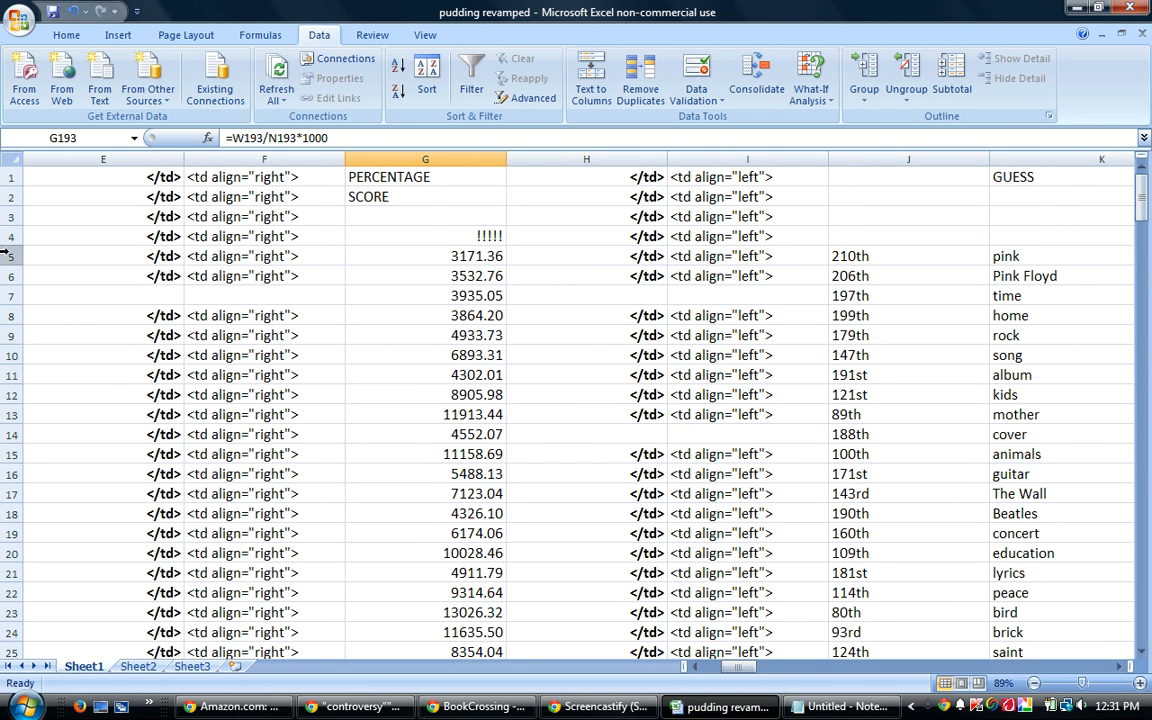
drag(8, 253, 10, 645)
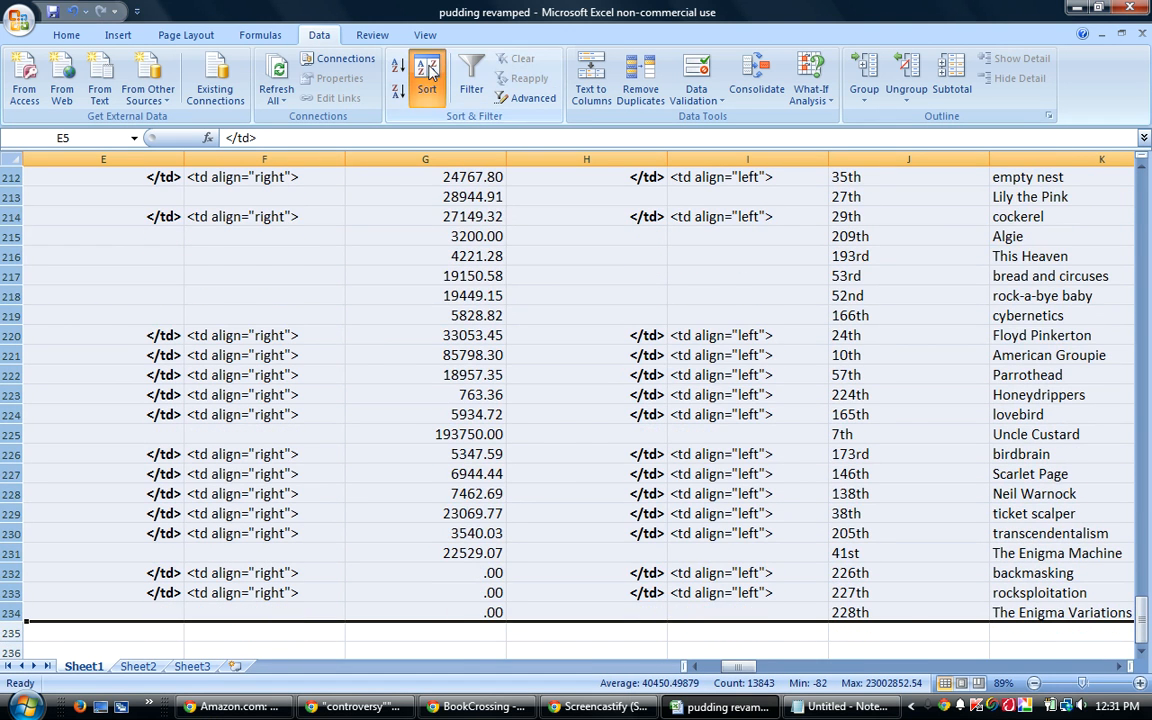
click(427, 78)
click(537, 476)
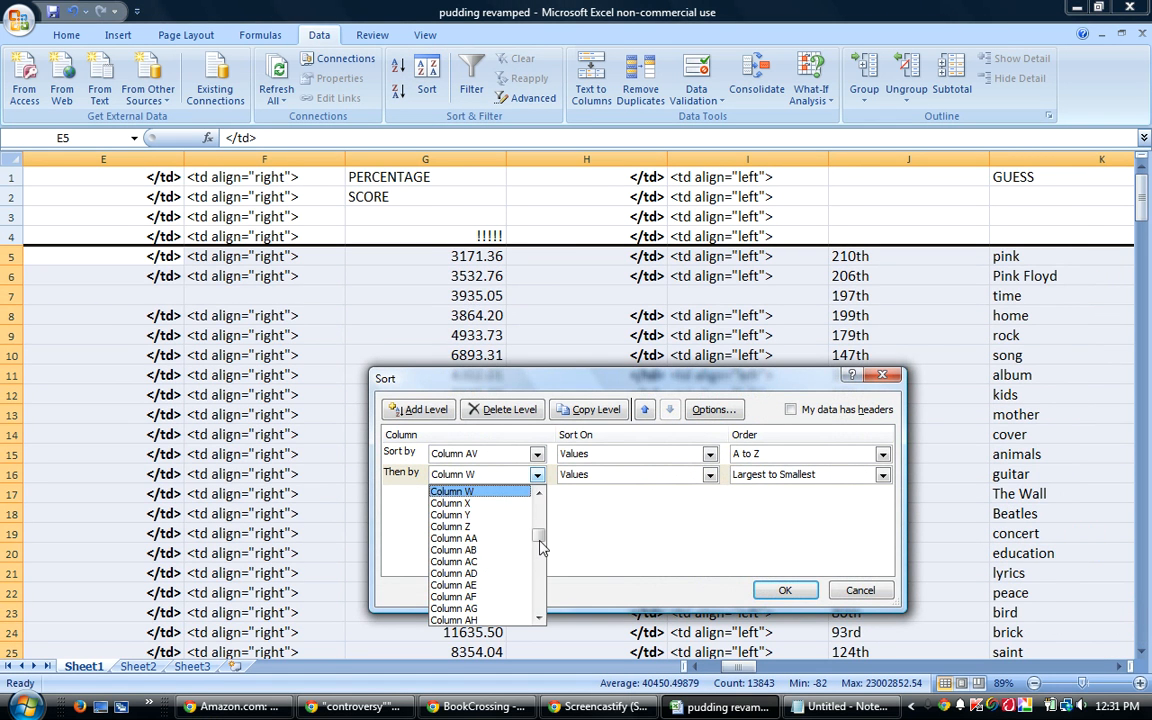
drag(539, 545, 538, 513)
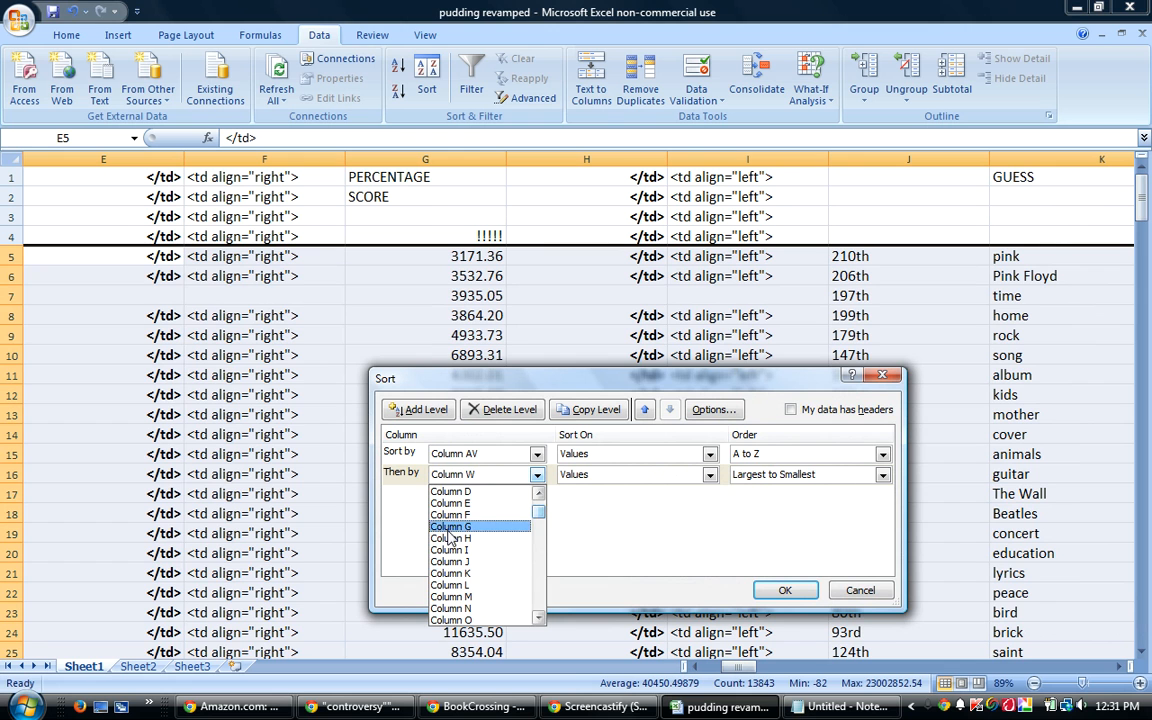
click(462, 527)
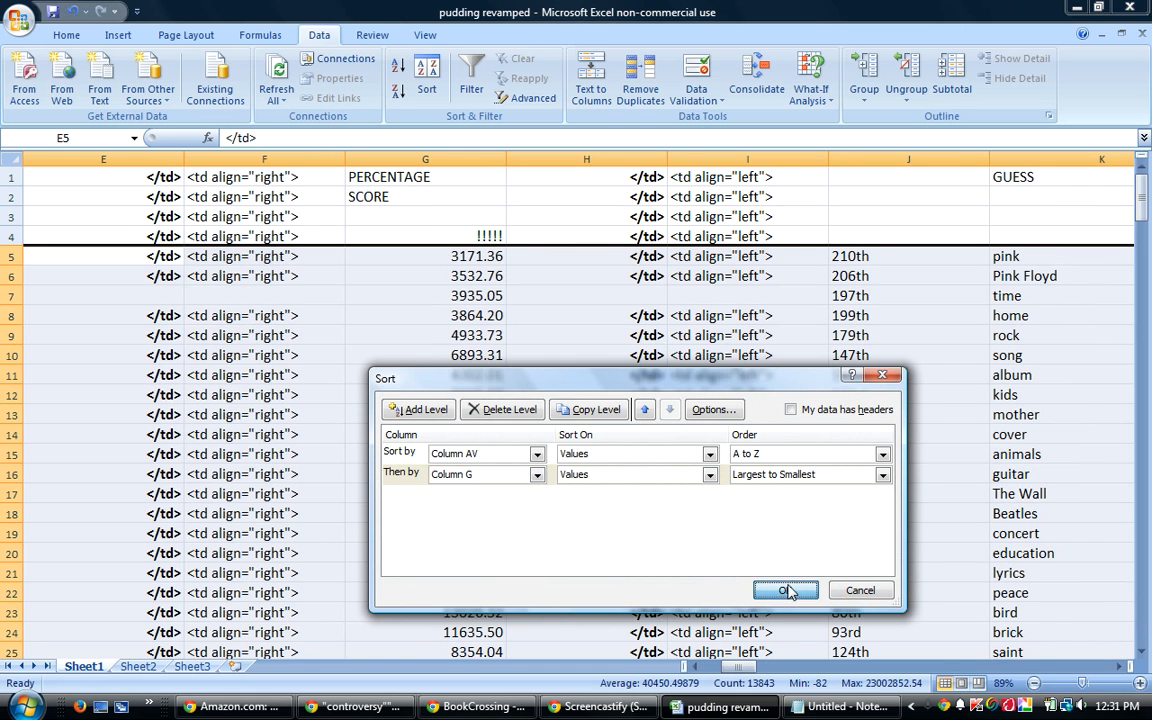
click(785, 590)
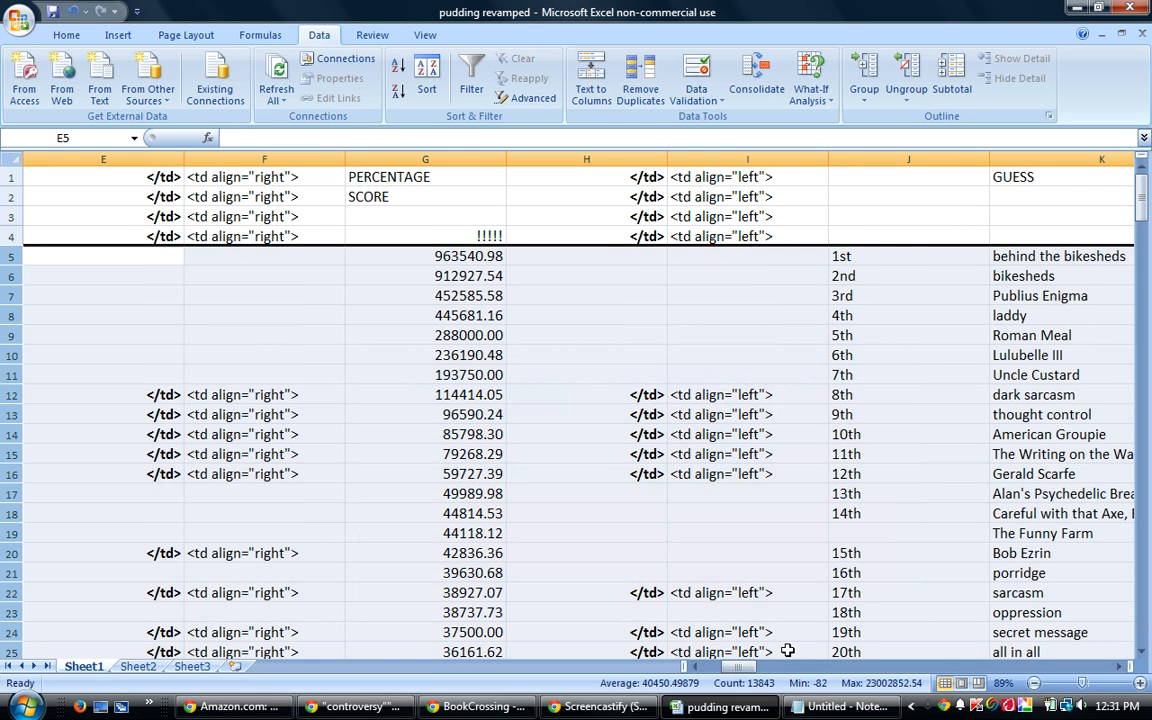
Fill the ordinal ranks 1st to 230th down column J from J5 to J234
click(843, 256)
drag(990, 263, 997, 580)
drag(1141, 612, 1141, 185)
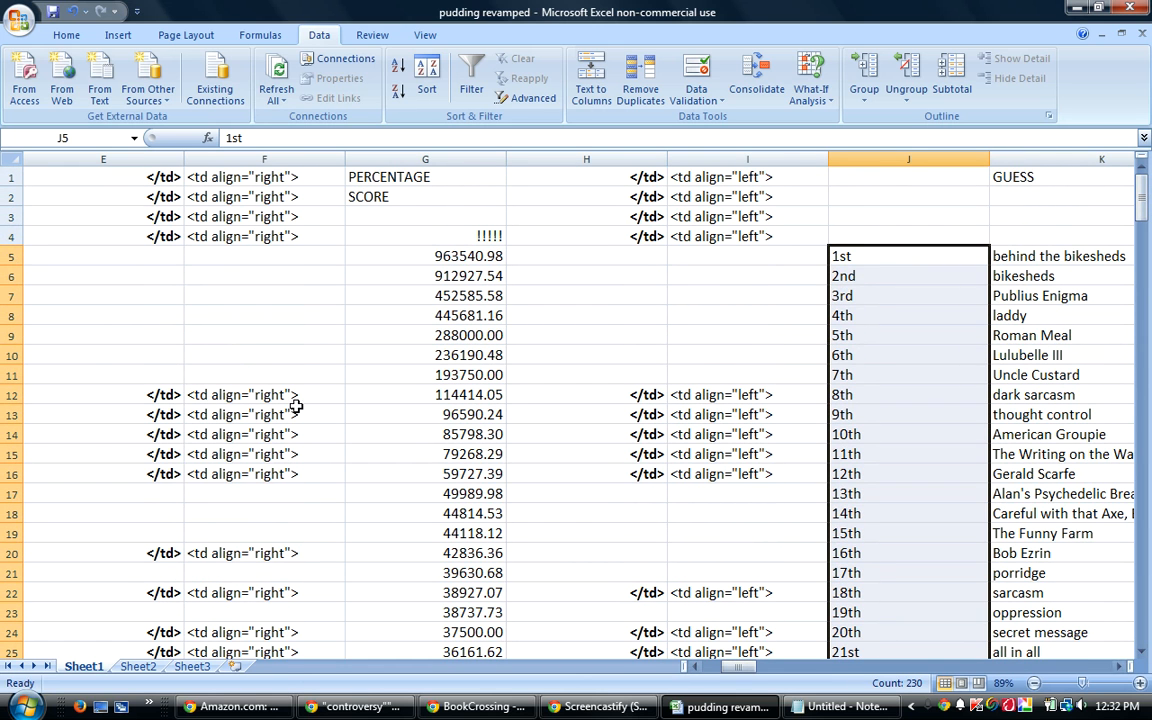
Sort rows 5 to 234 by column AV A to Z, then by column D largest to smallest
drag(5, 256, 15, 650)
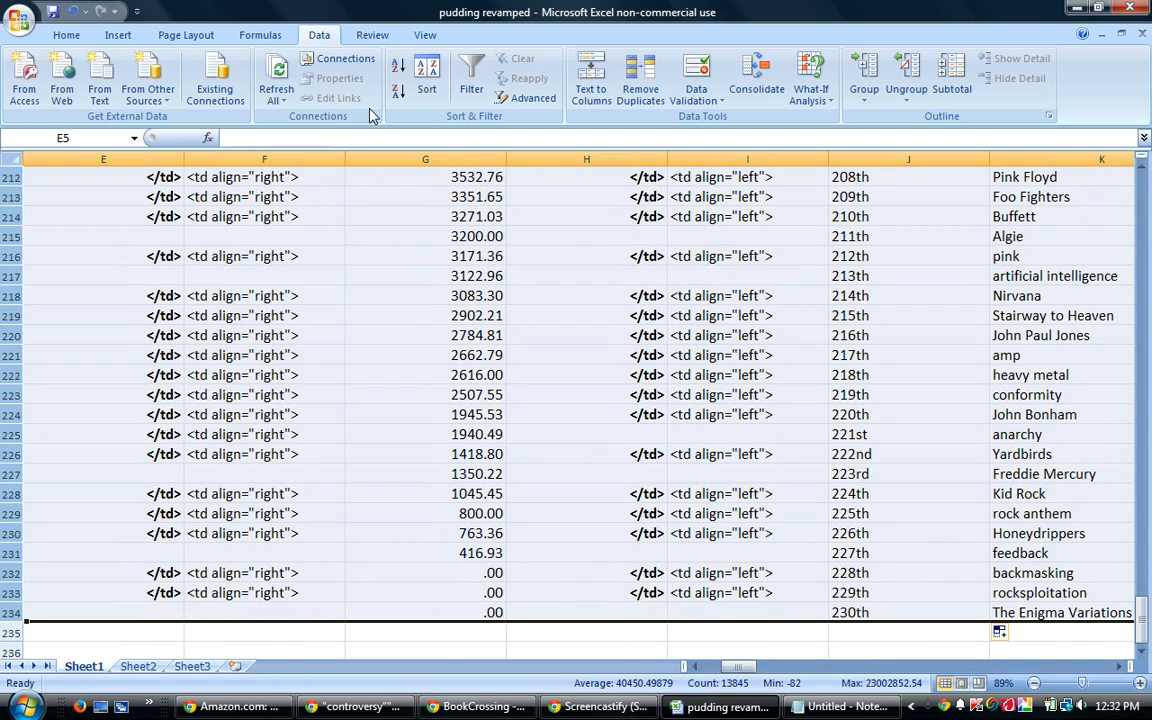
click(428, 70)
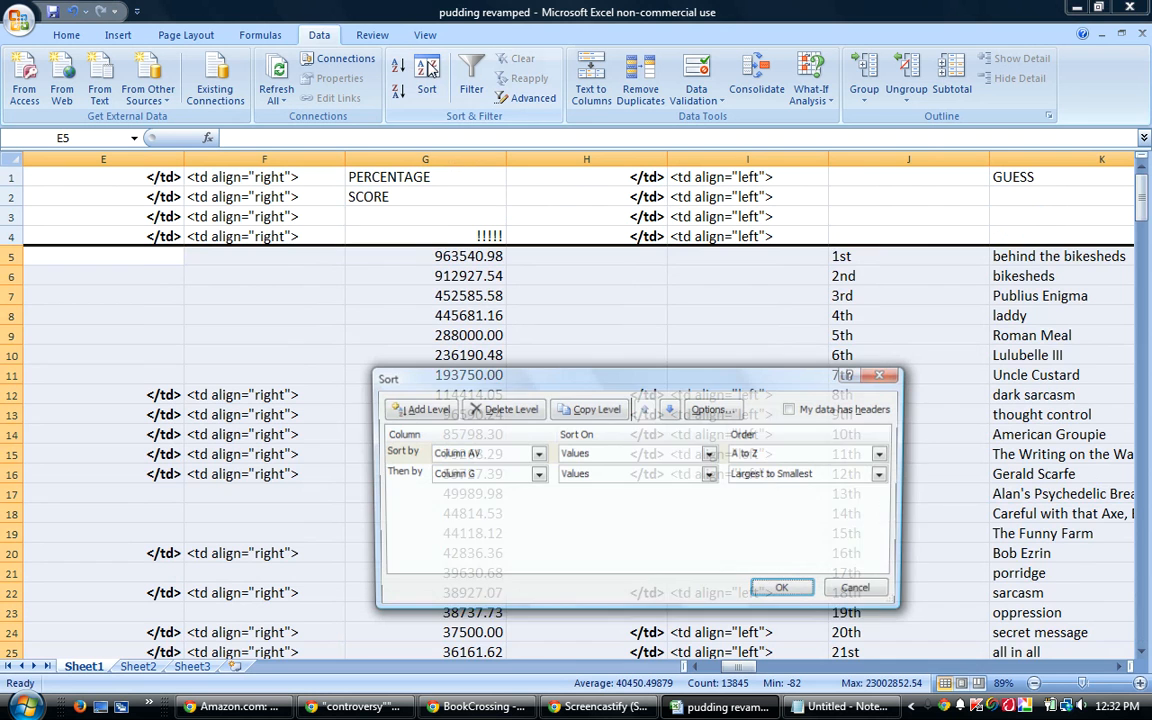
click(537, 476)
drag(540, 525, 540, 514)
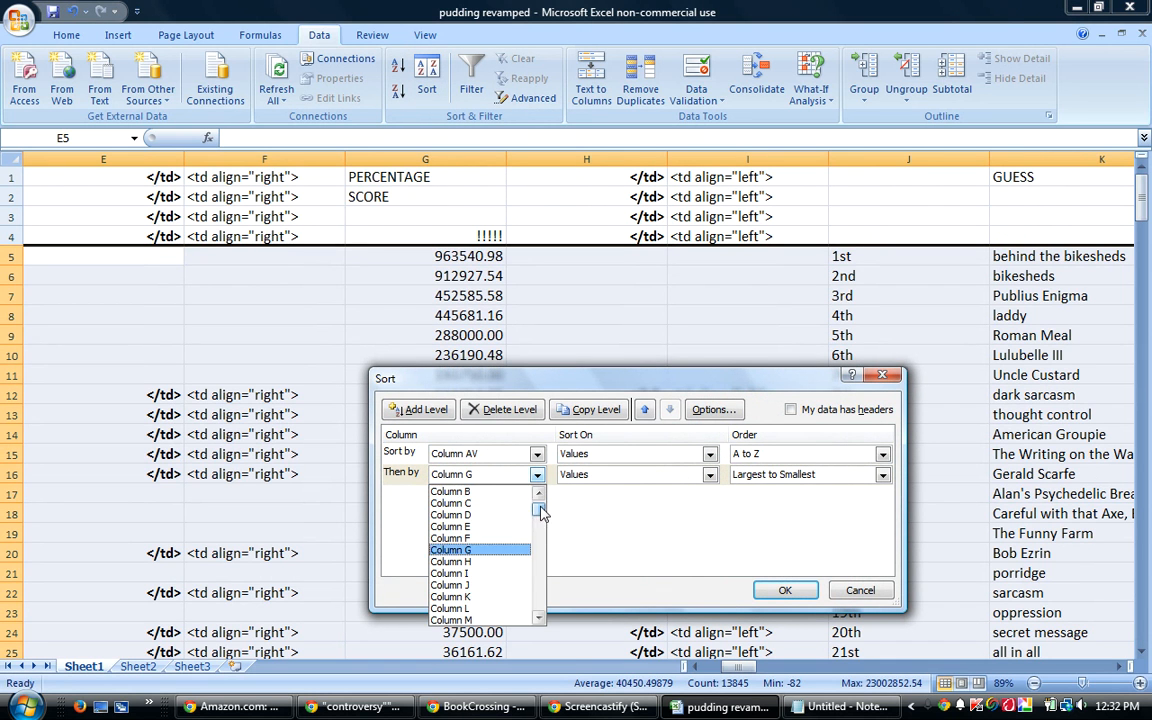
click(476, 524)
click(785, 590)
Fill the ordinal ranks 1st to 230th down column AA from AA5 to AA234
drag(737, 672, 820, 666)
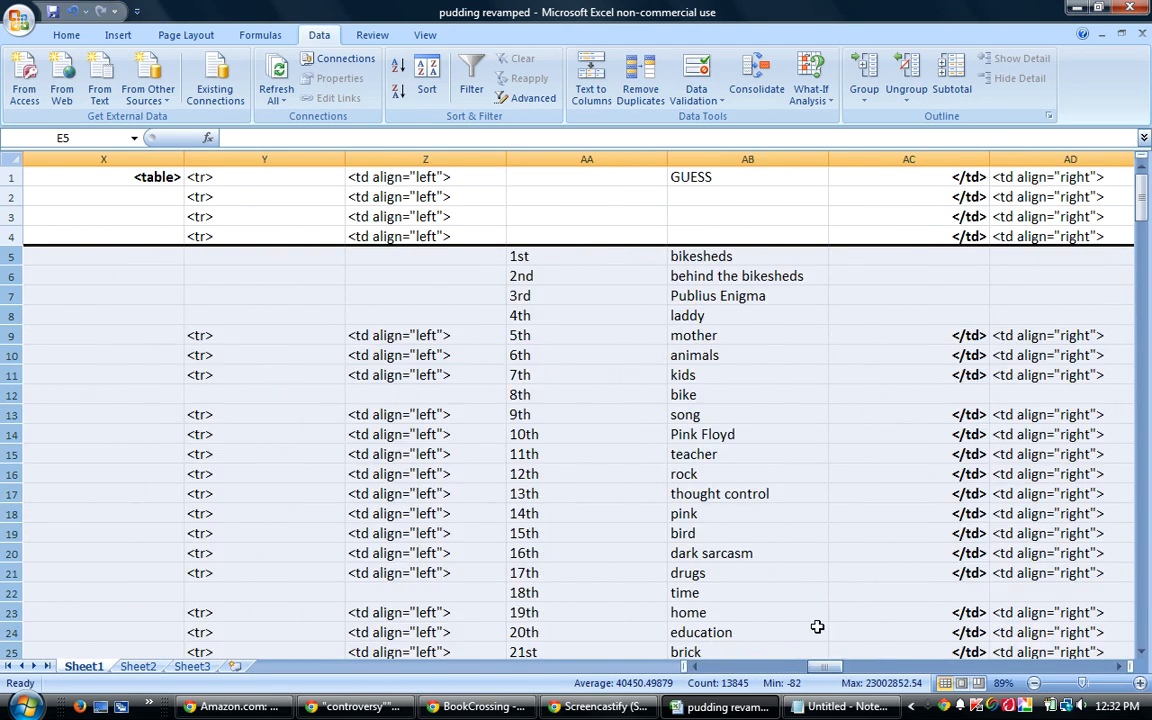
click(550, 256)
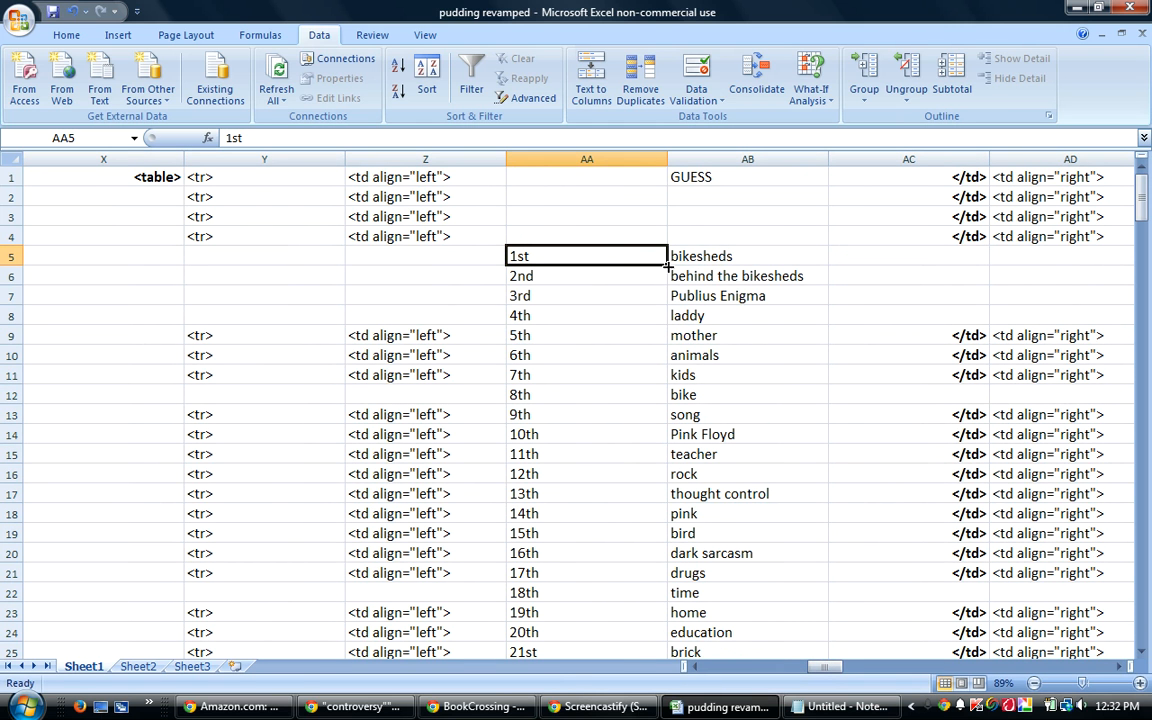
drag(668, 265, 666, 602)
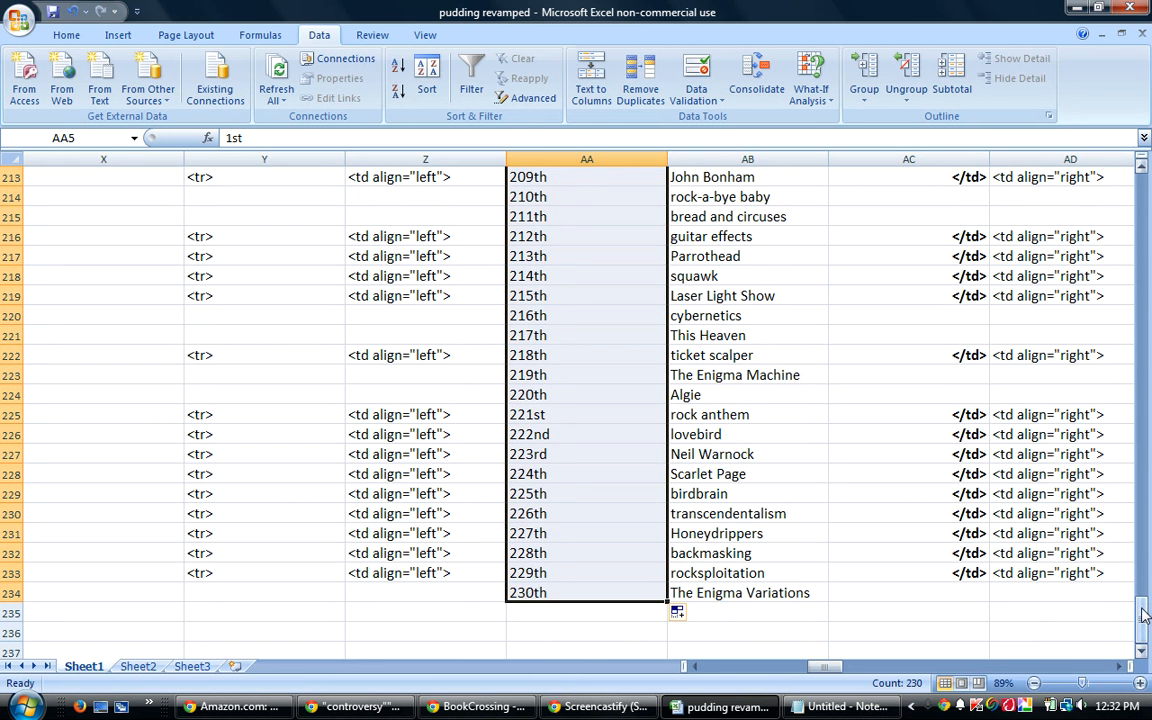
drag(1143, 617, 1148, 190)
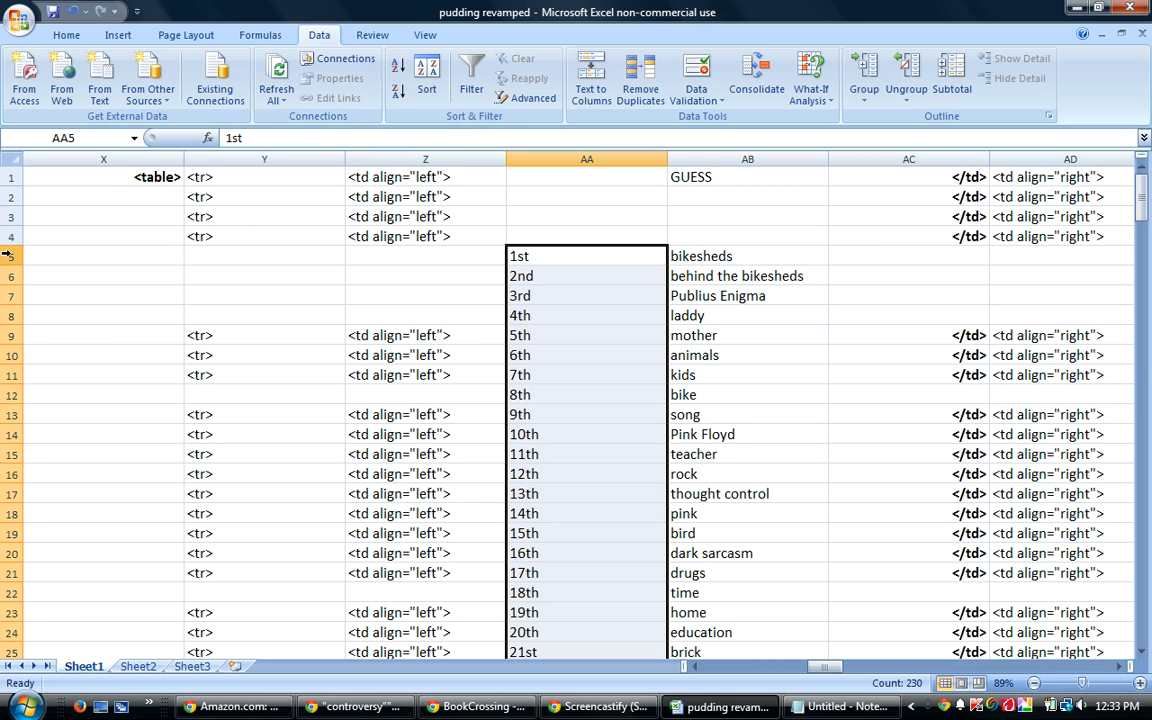
Sort rows 5 to 234 by column AV A to Z, then by column N largest to smallest
drag(5, 253, 22, 628)
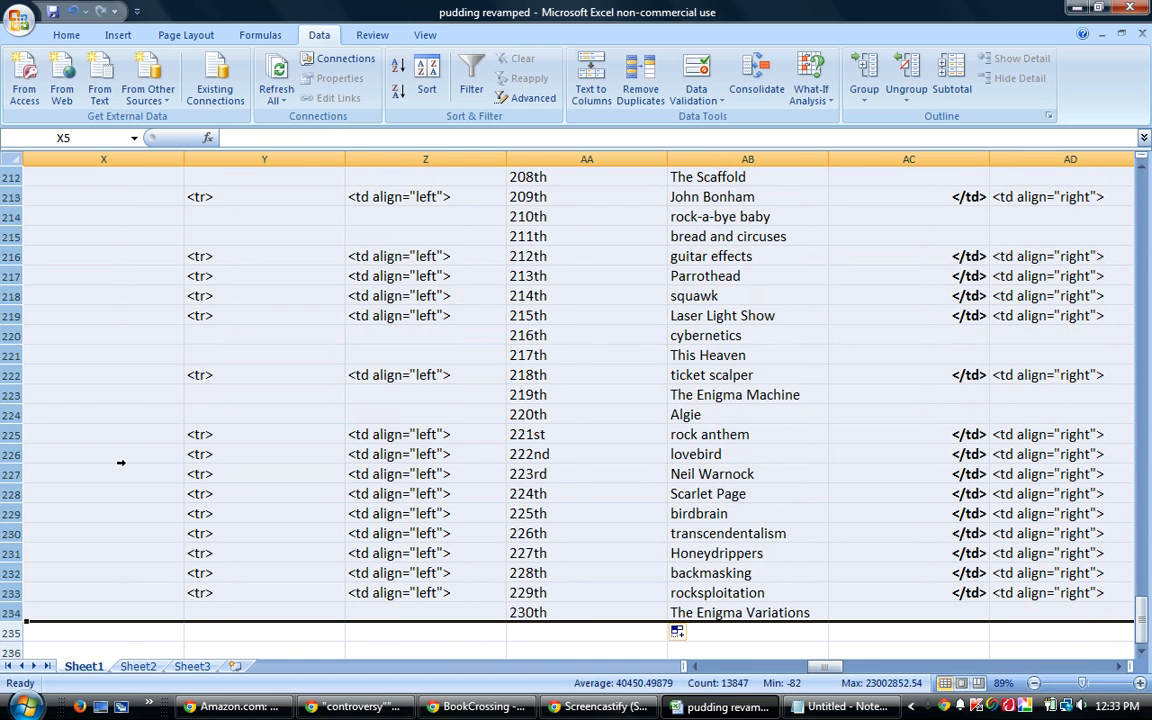
click(426, 80)
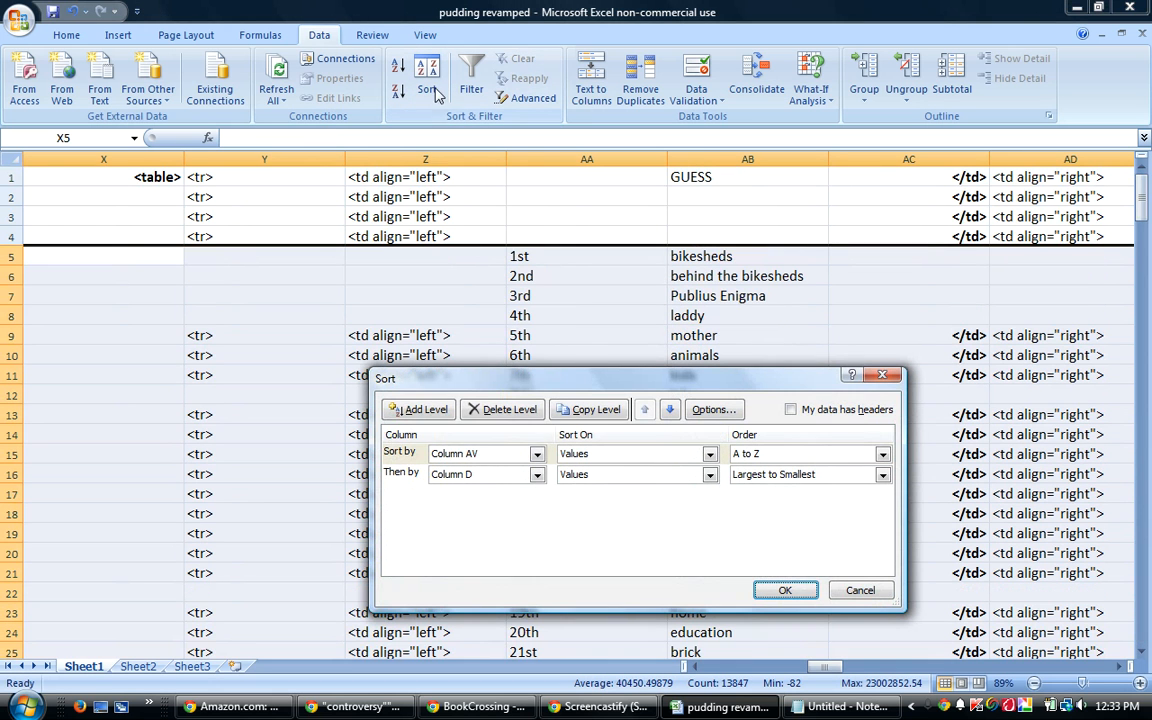
click(538, 475)
click(478, 608)
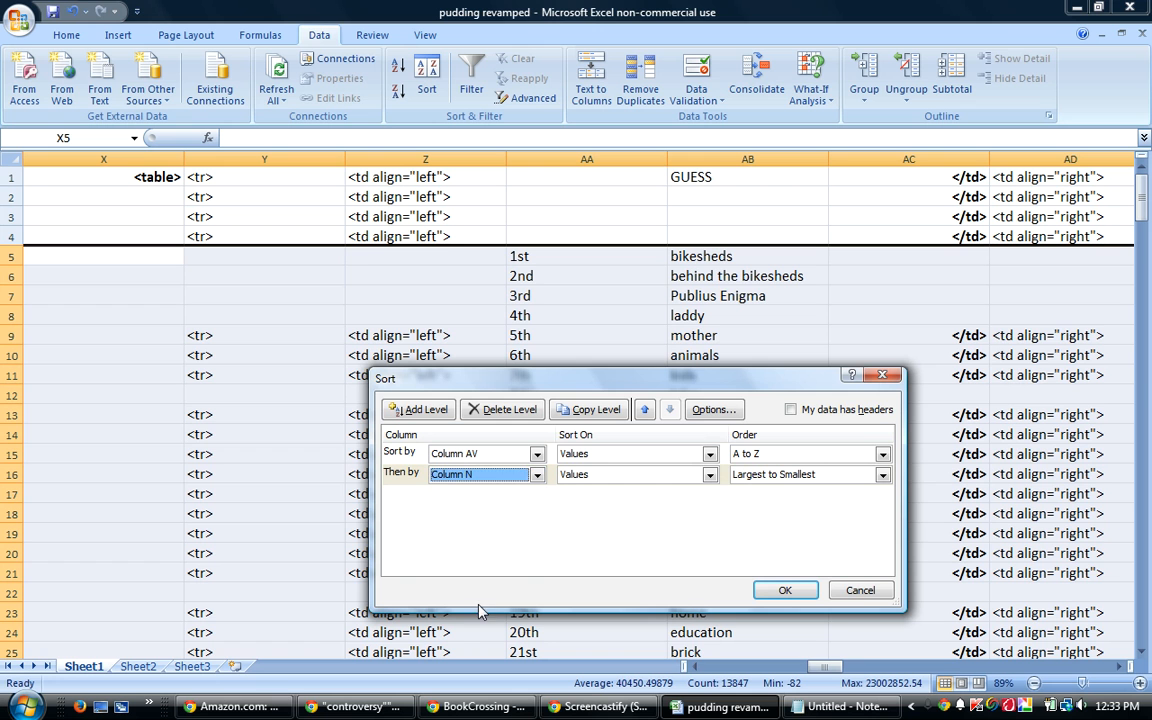
click(784, 592)
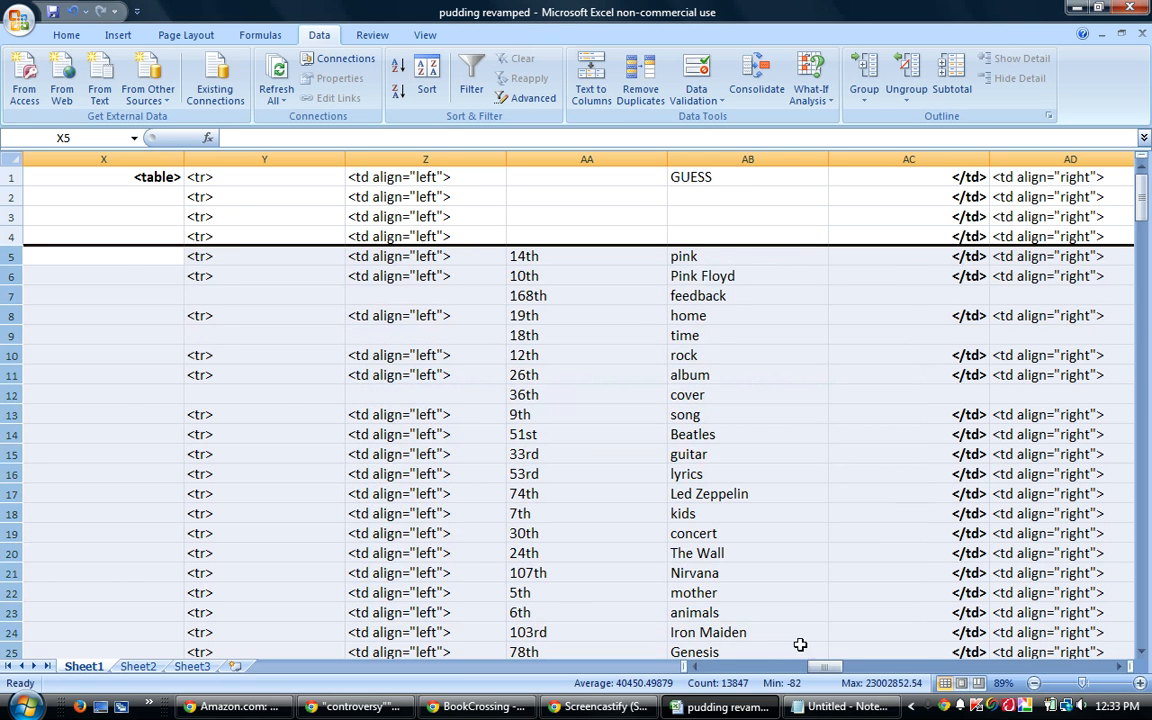
Fill the HITS RANK column AE with the series 1 to 230 from AE5 to AE234
drag(818, 670, 836, 669)
drag(809, 256, 820, 590)
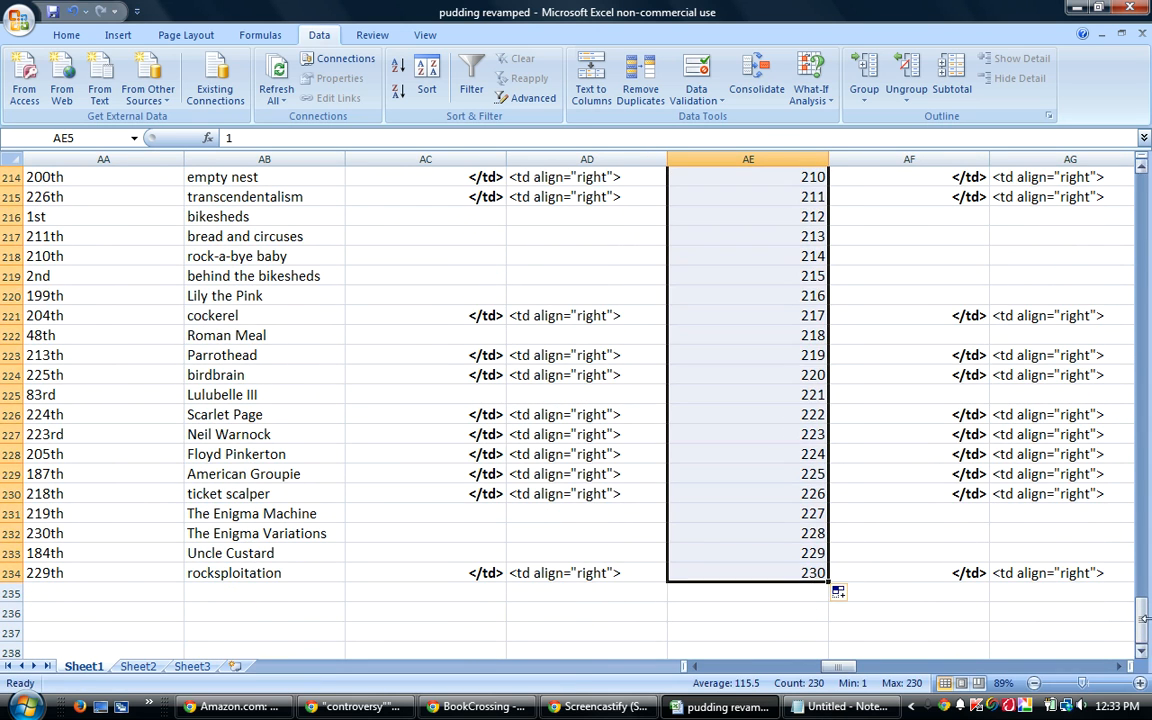
drag(1141, 628, 1130, 178)
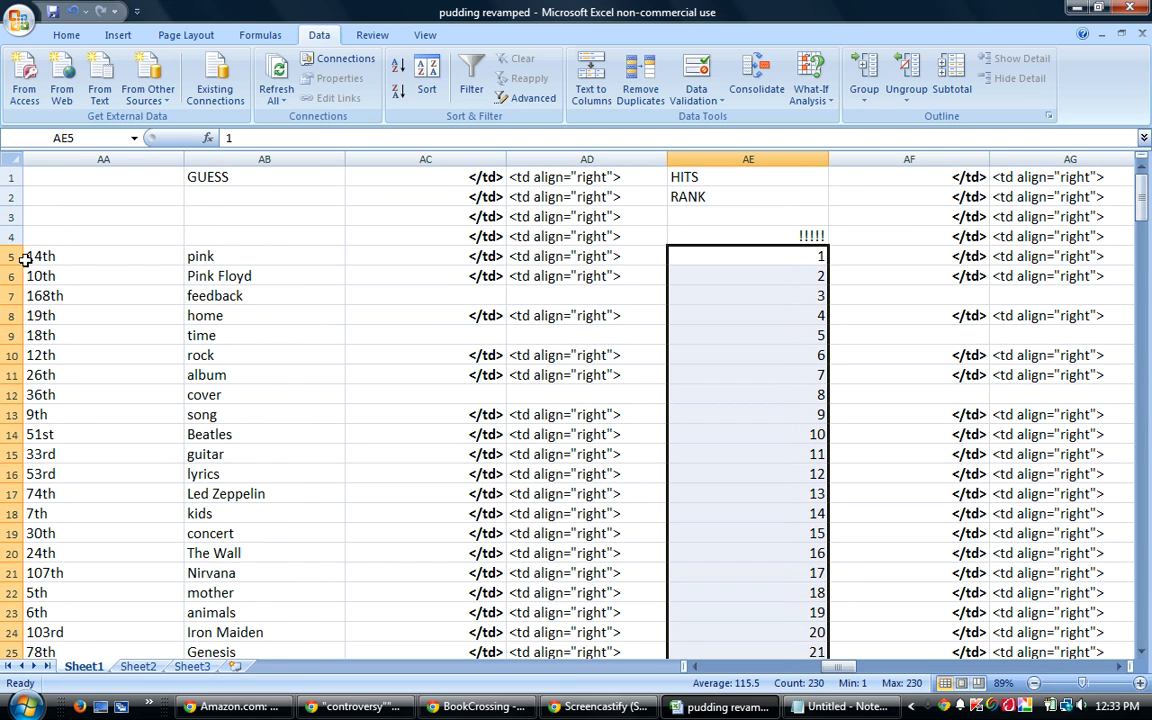
Sort rows 5 to 234 by column AV A to Z, then by column W largest to smallest
drag(7, 257, 60, 714)
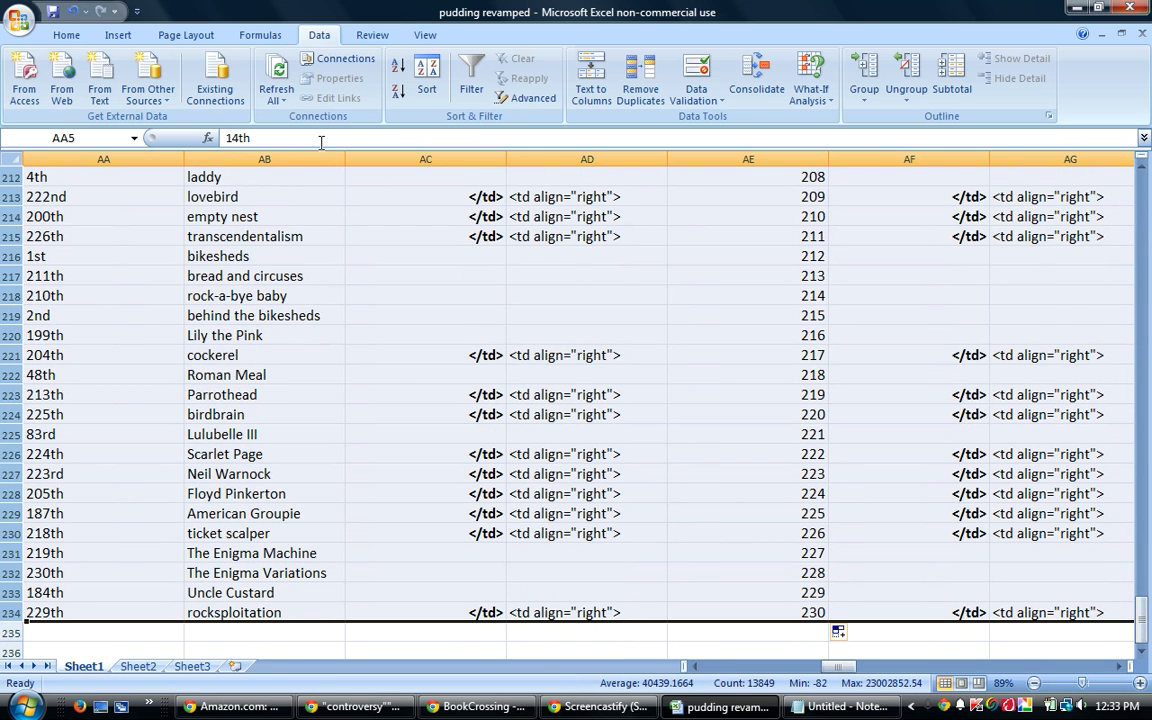
click(426, 78)
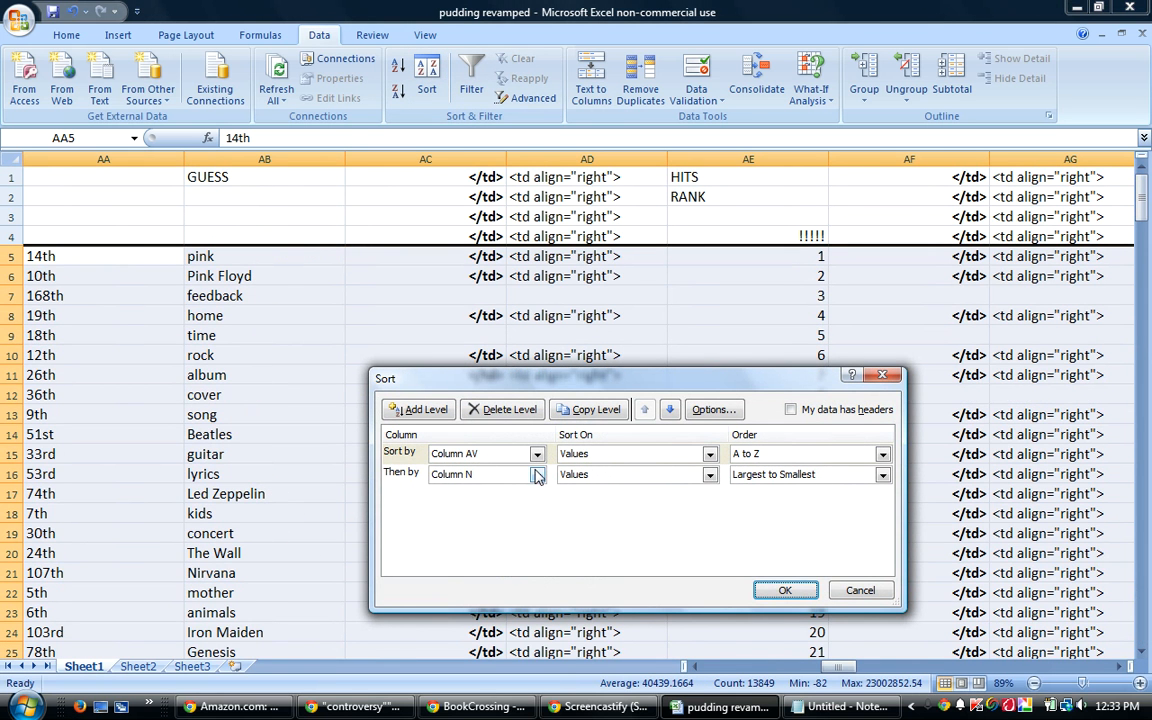
click(540, 476)
click(427, 545)
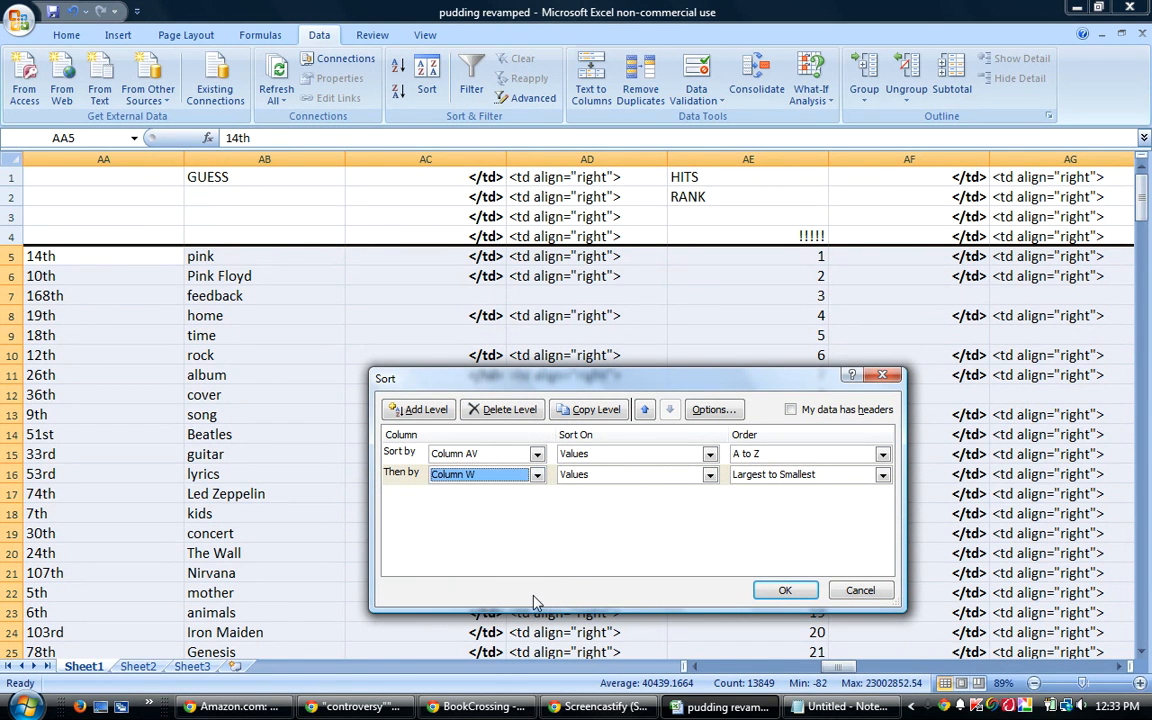
click(787, 591)
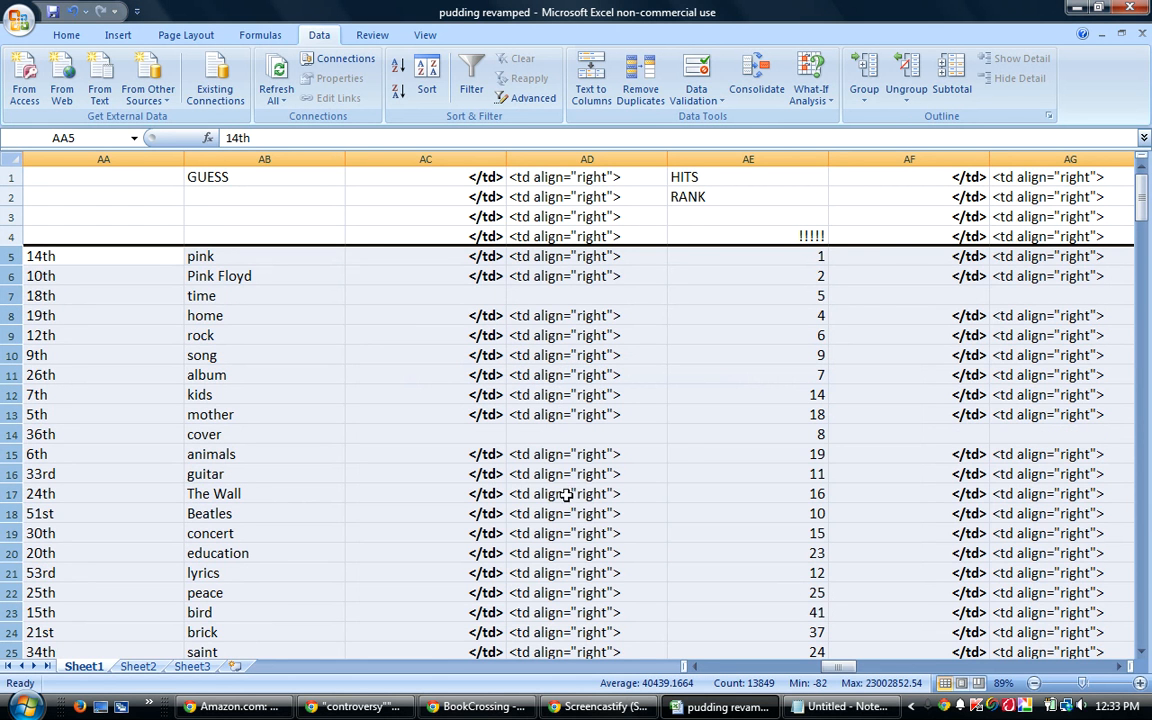
Fill the SHARES RANK column AH with the series 1 to 230 from AH5 to AH234
drag(845, 669, 856, 667)
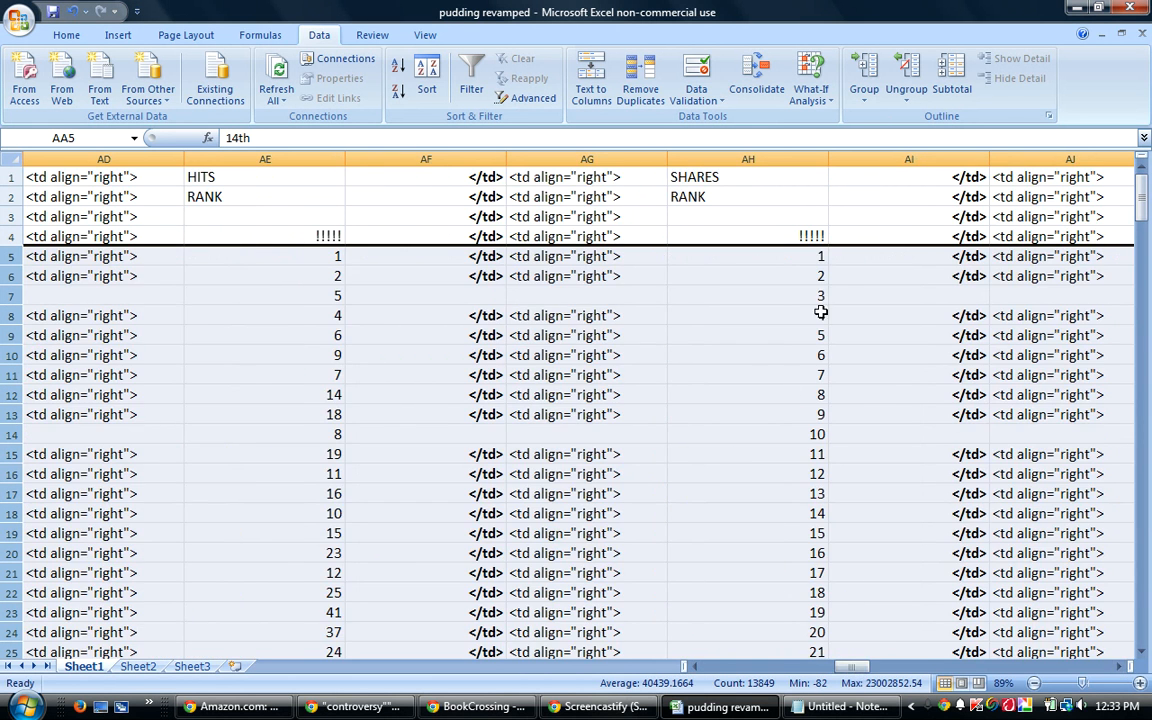
drag(817, 255, 841, 713)
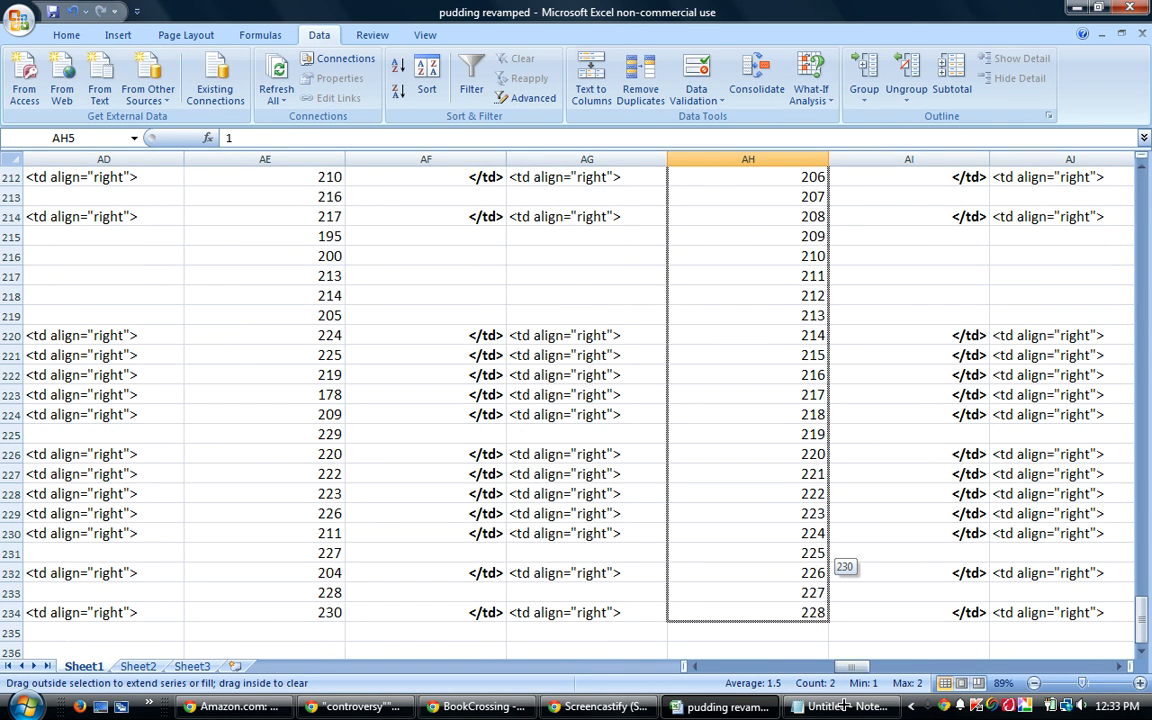
drag(843, 616, 830, 615)
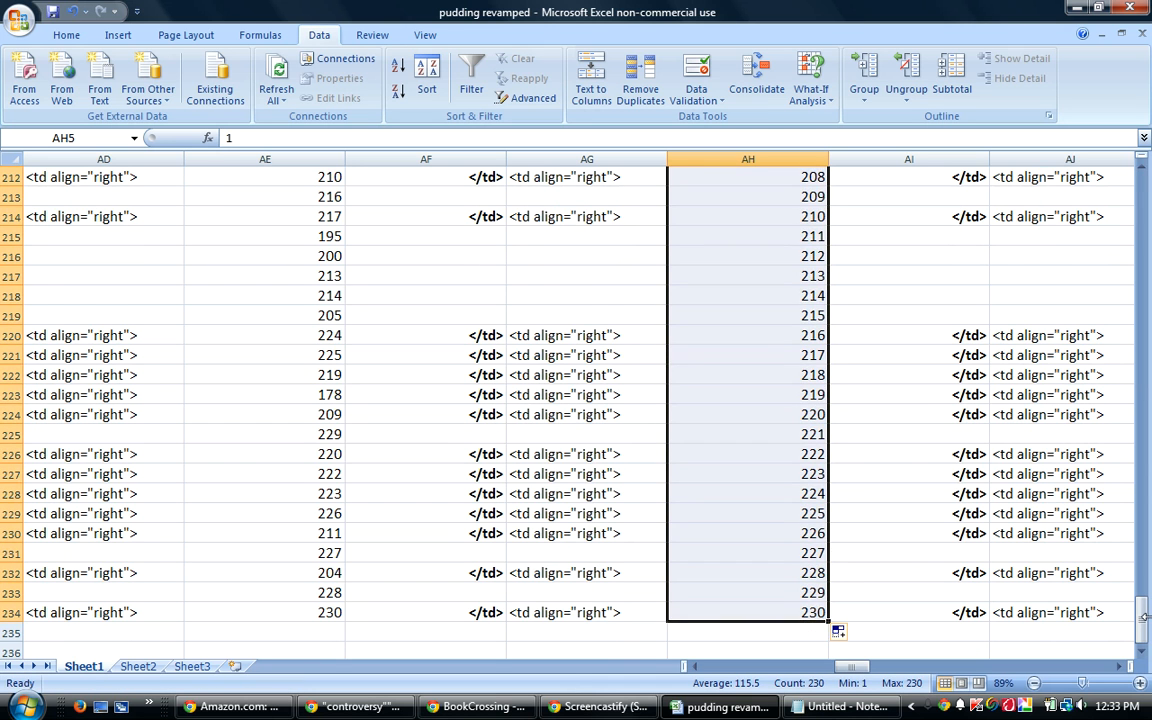
drag(1144, 612, 1143, 188)
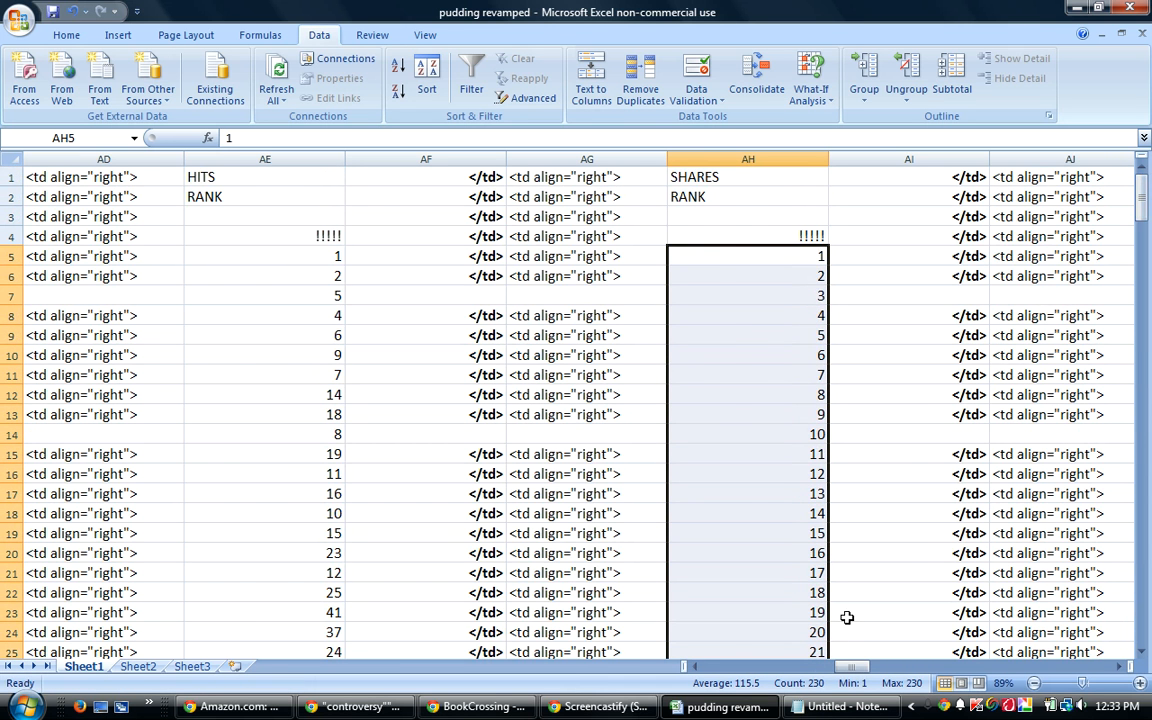
Copy the DIFFERENTIAL formula =AE5-AH5 from AK5 down column AK to row 234
drag(851, 670, 859, 668)
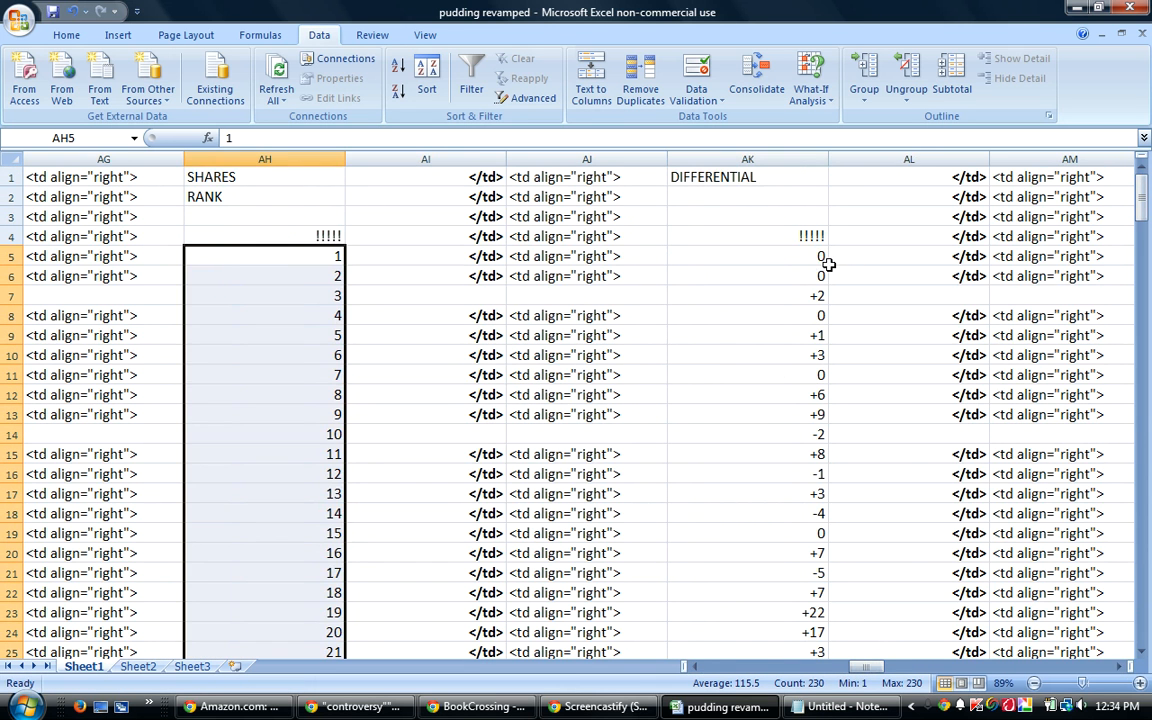
click(822, 261)
drag(828, 267, 838, 634)
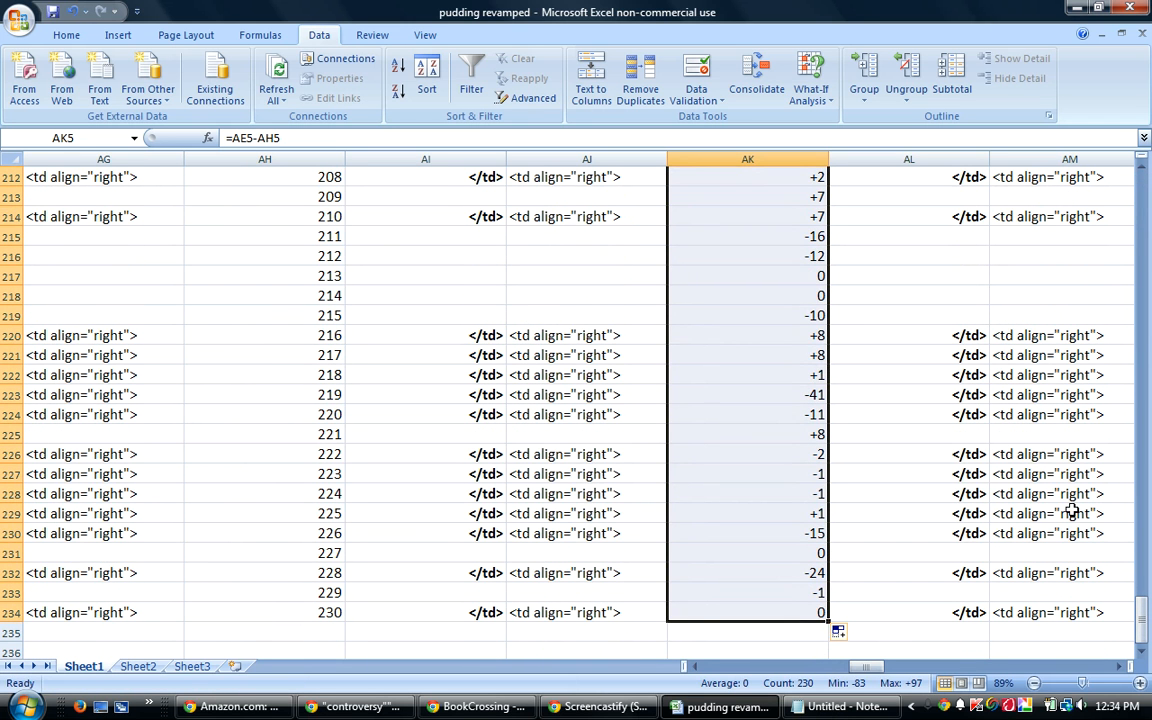
drag(1145, 628, 1147, 198)
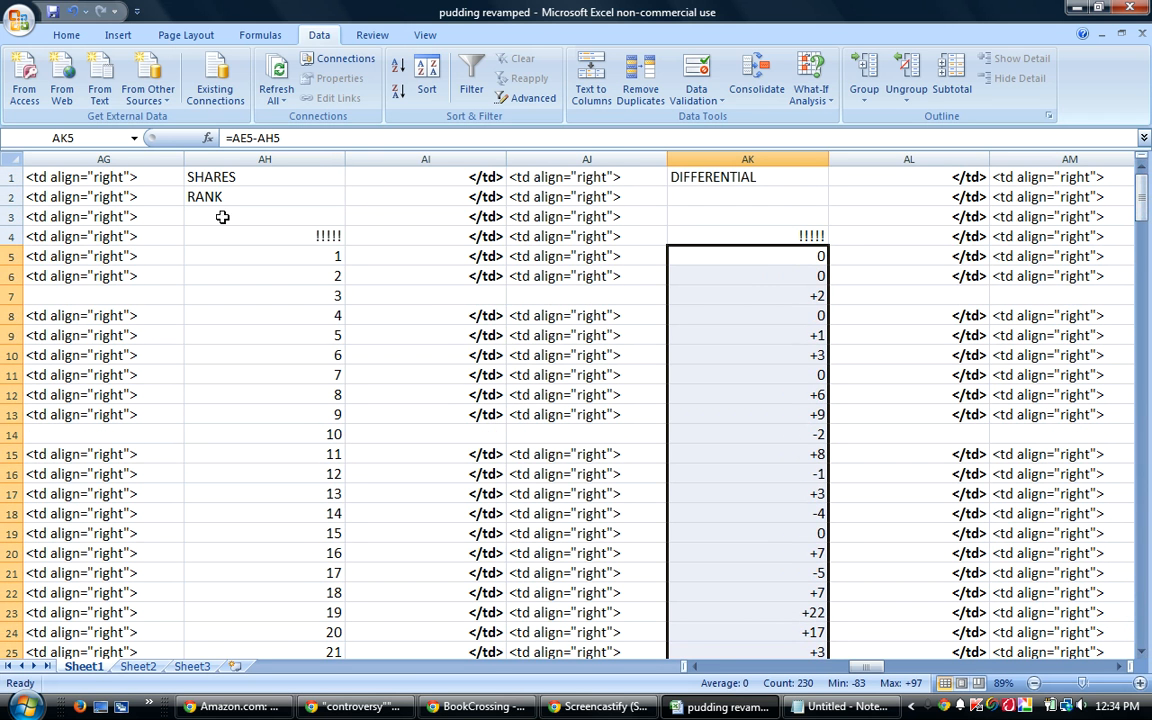
Sort rows 5 to 234 by column AV A to Z, then by column AP largest to smallest
drag(12, 256, 37, 676)
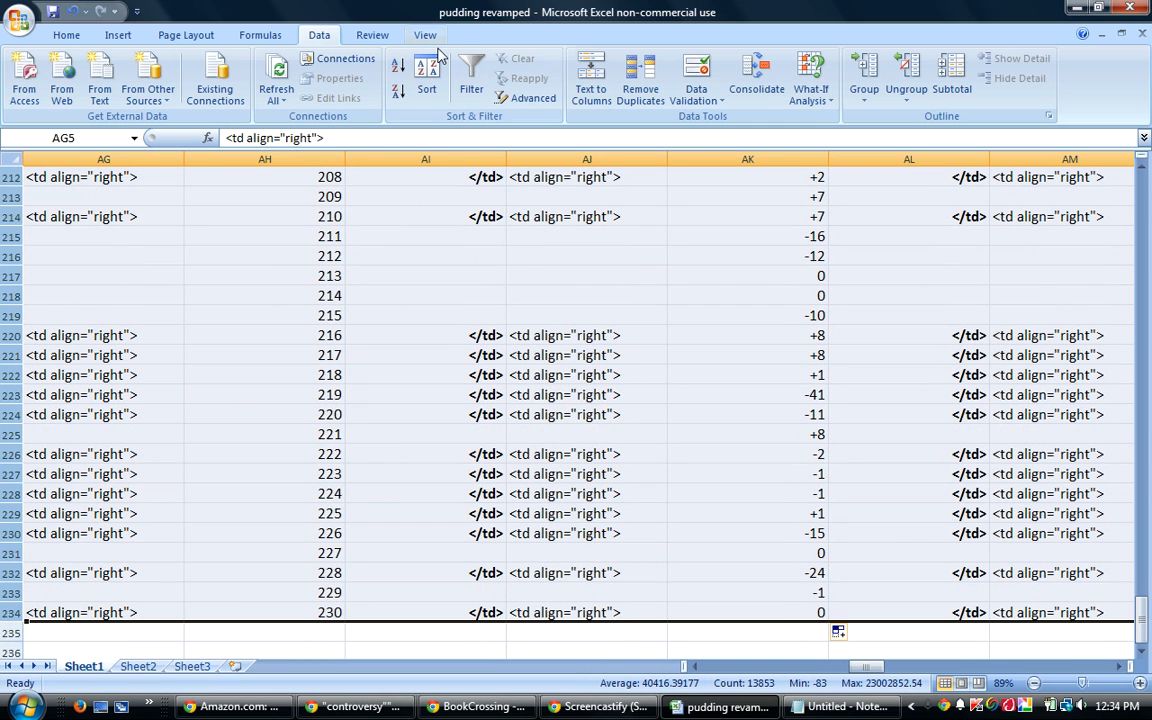
click(427, 75)
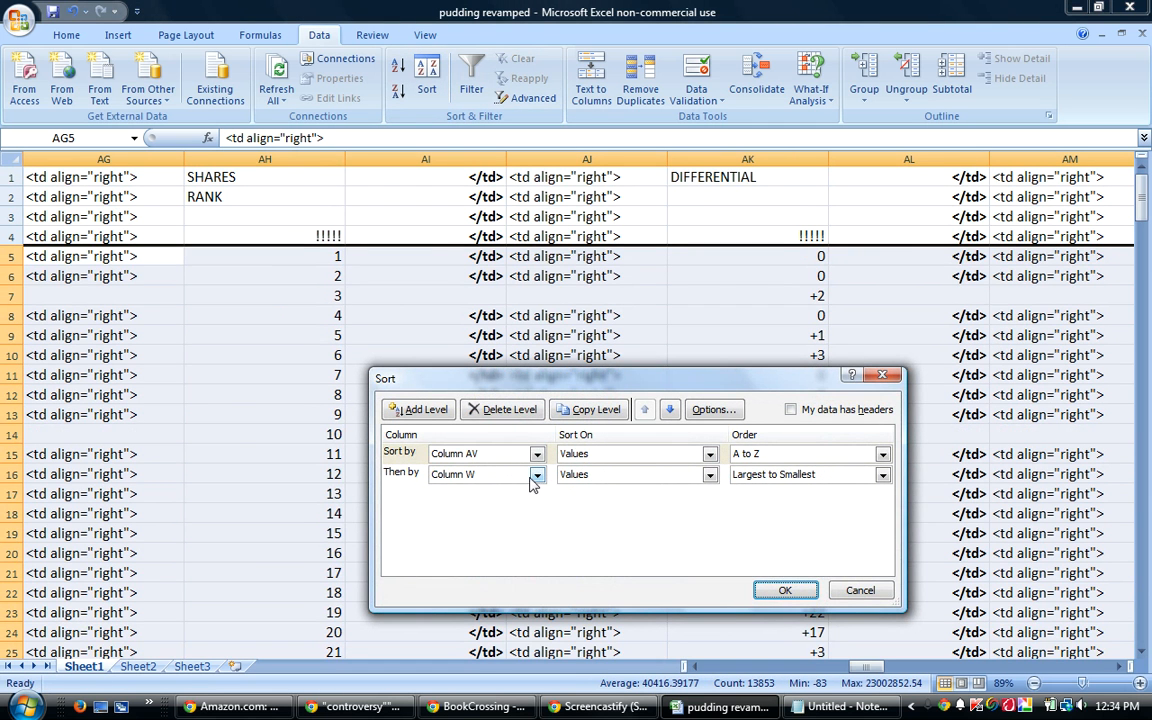
click(537, 475)
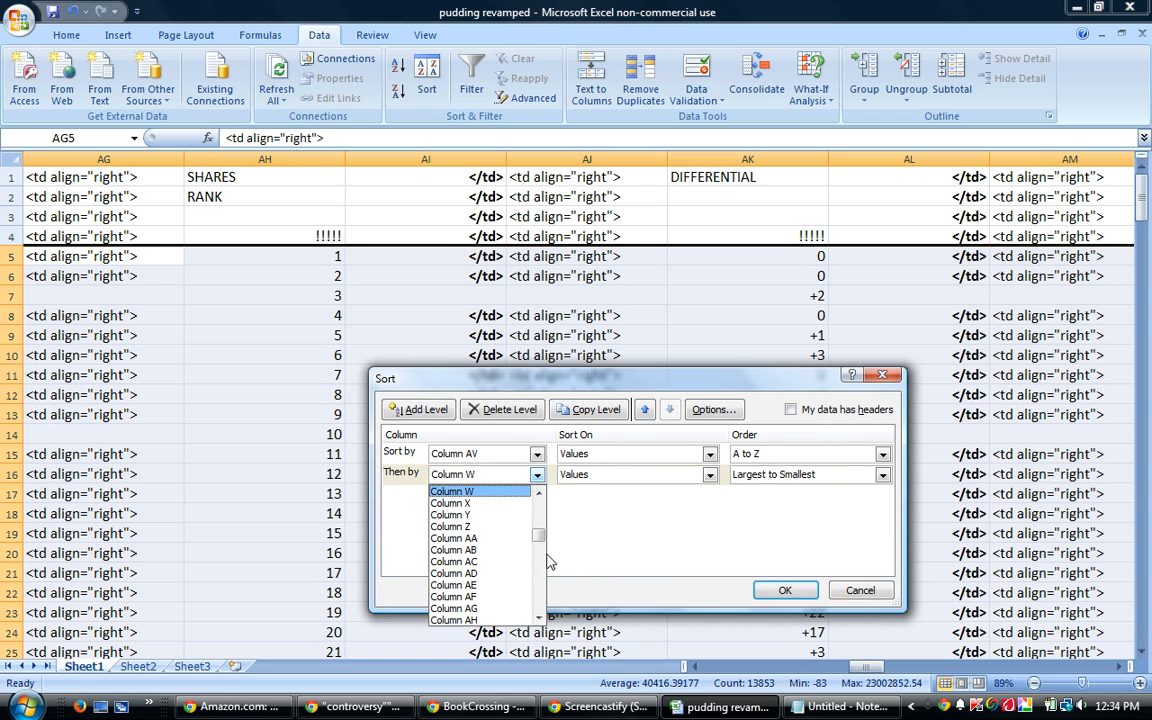
drag(537, 538, 530, 558)
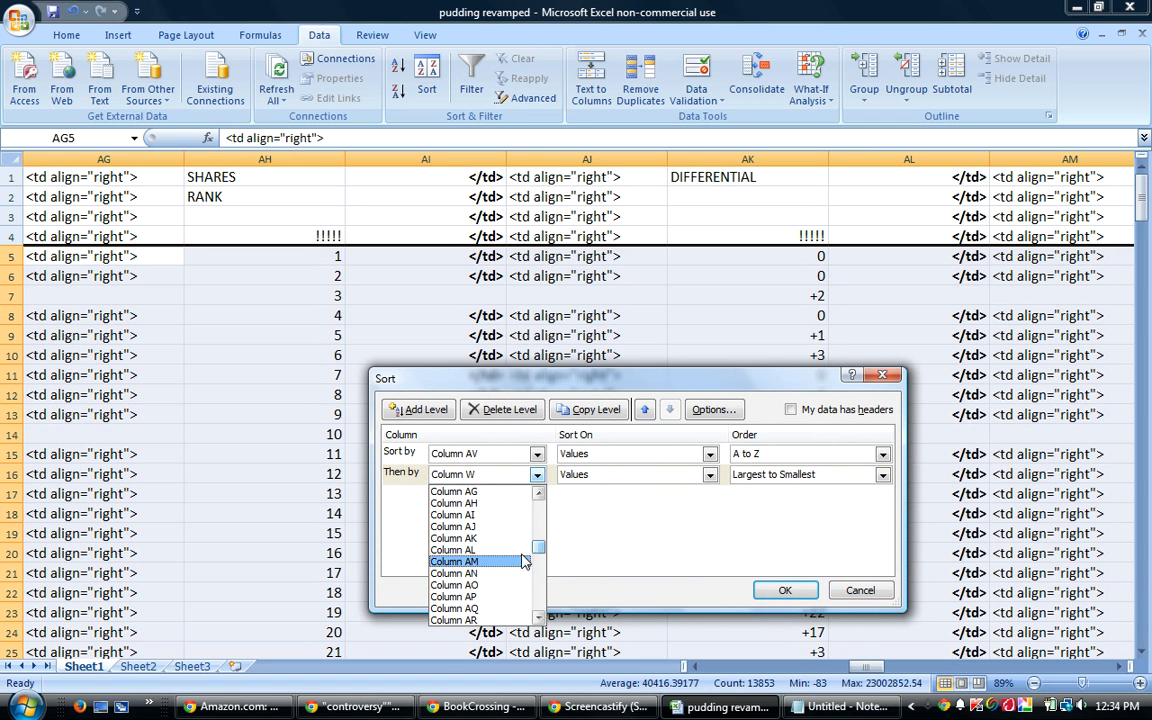
click(474, 604)
click(781, 590)
Re-sort rows 5 to 234 by column AV A to Z, then by DIFFERENTIAL column AK largest to smallest
click(416, 62)
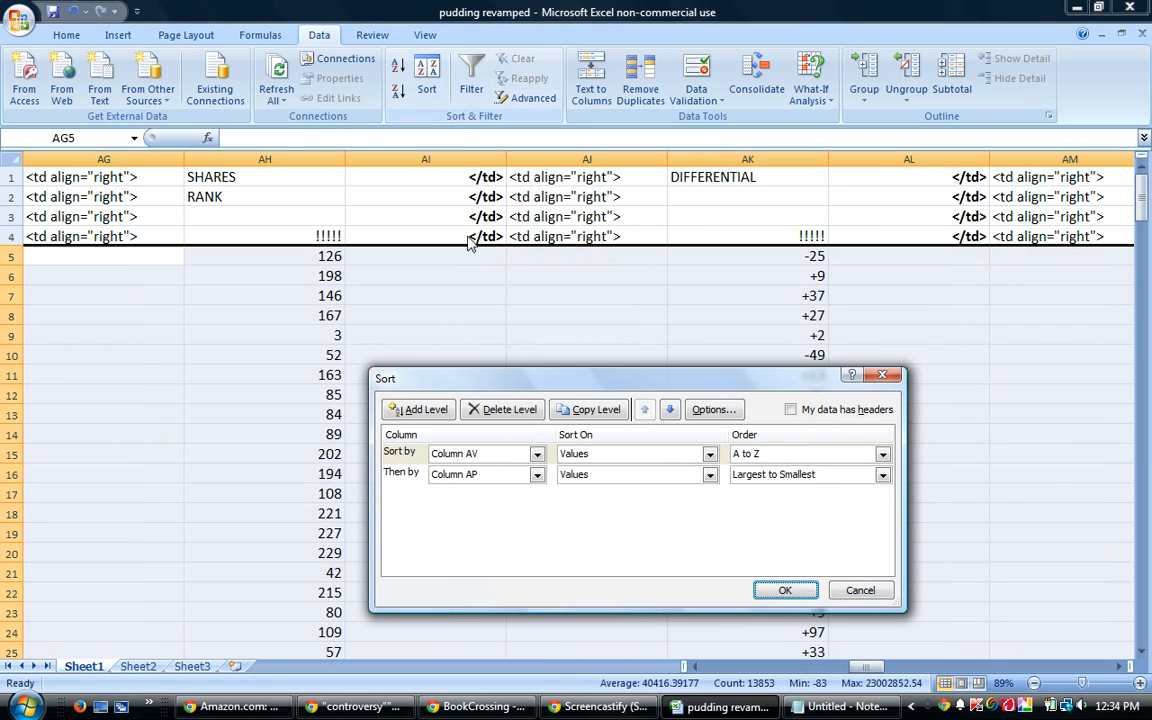
click(537, 476)
drag(535, 560, 532, 545)
click(495, 527)
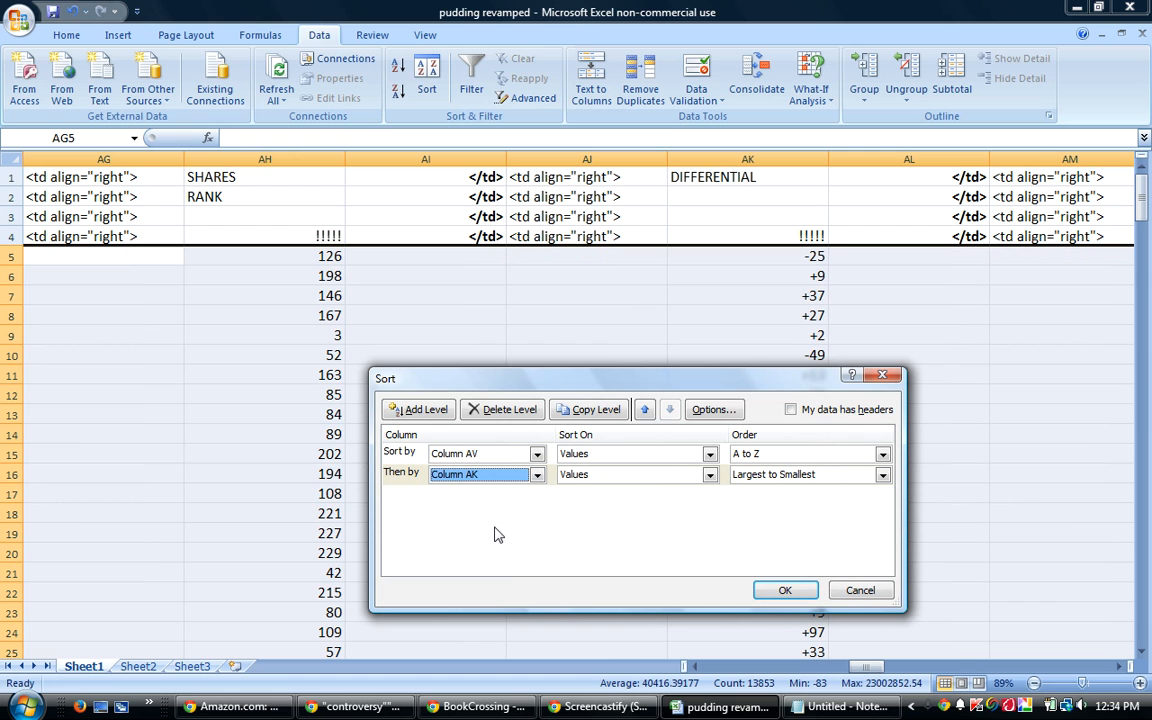
click(786, 590)
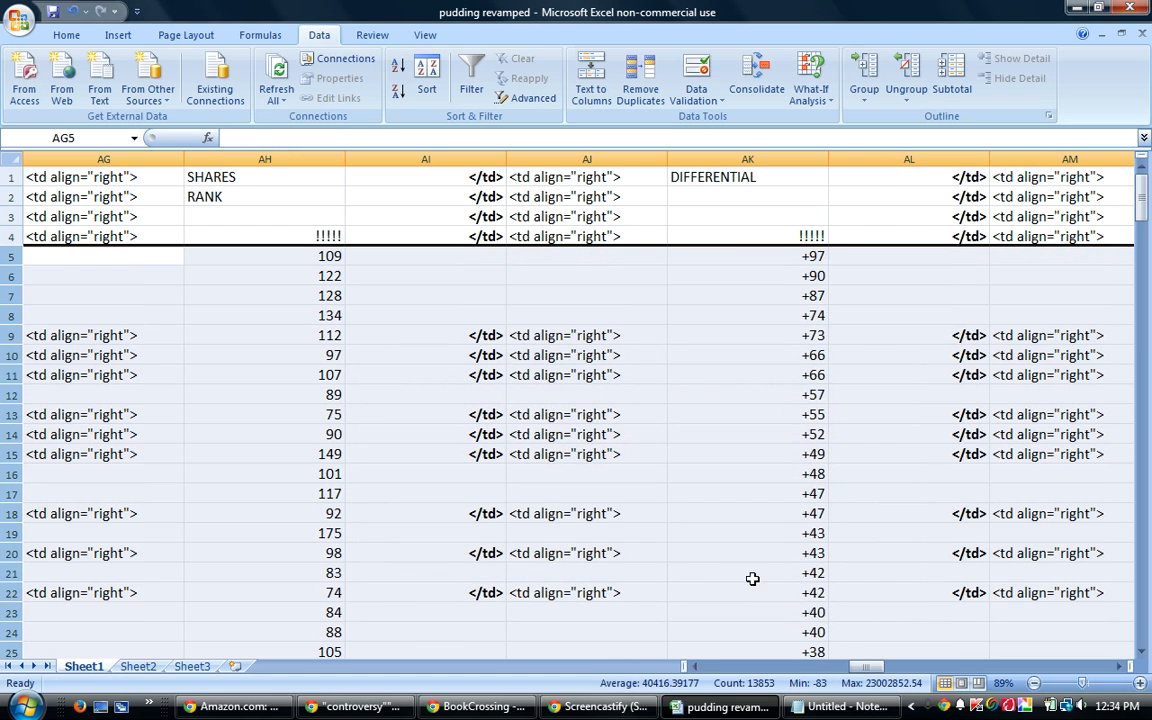
Fill column AN with the ordinal series 1st to 230th from AN5 to AN234
drag(870, 670, 885, 669)
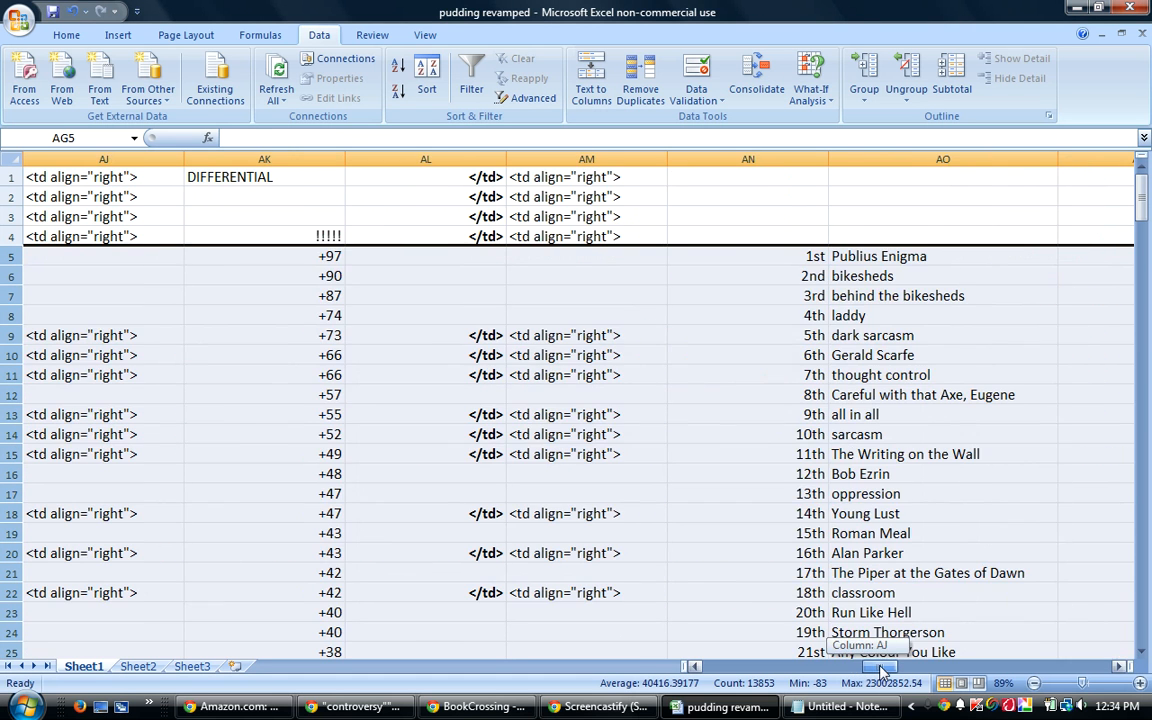
click(792, 257)
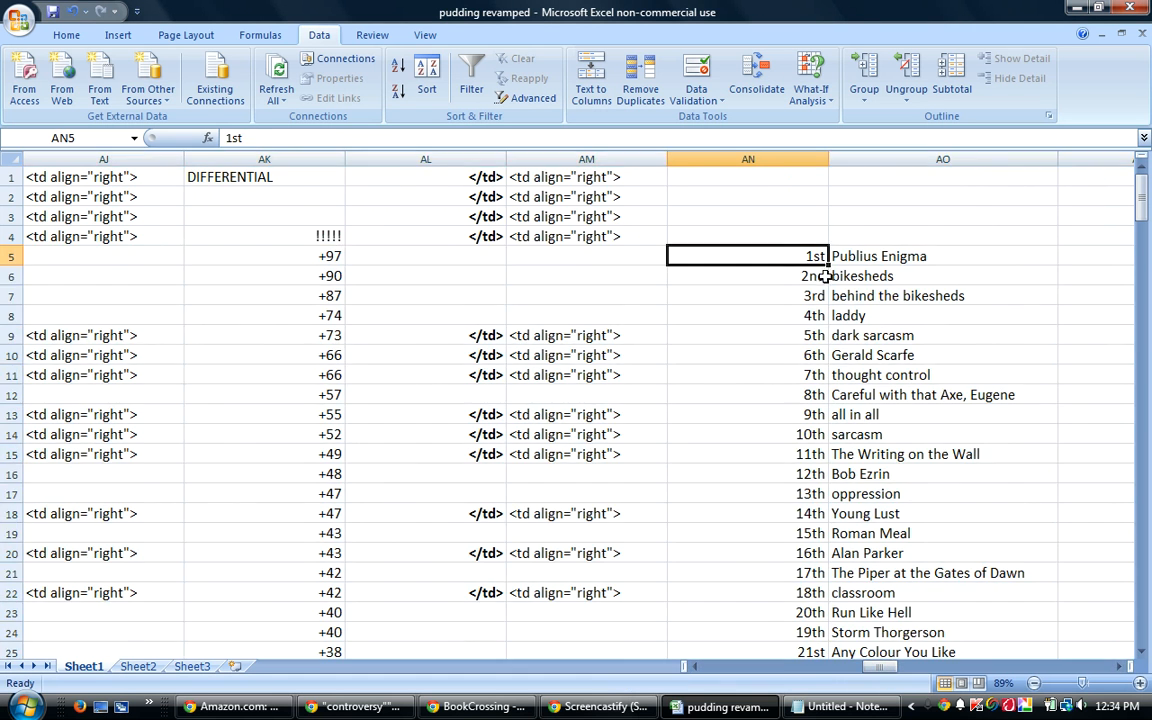
drag(828, 265, 843, 614)
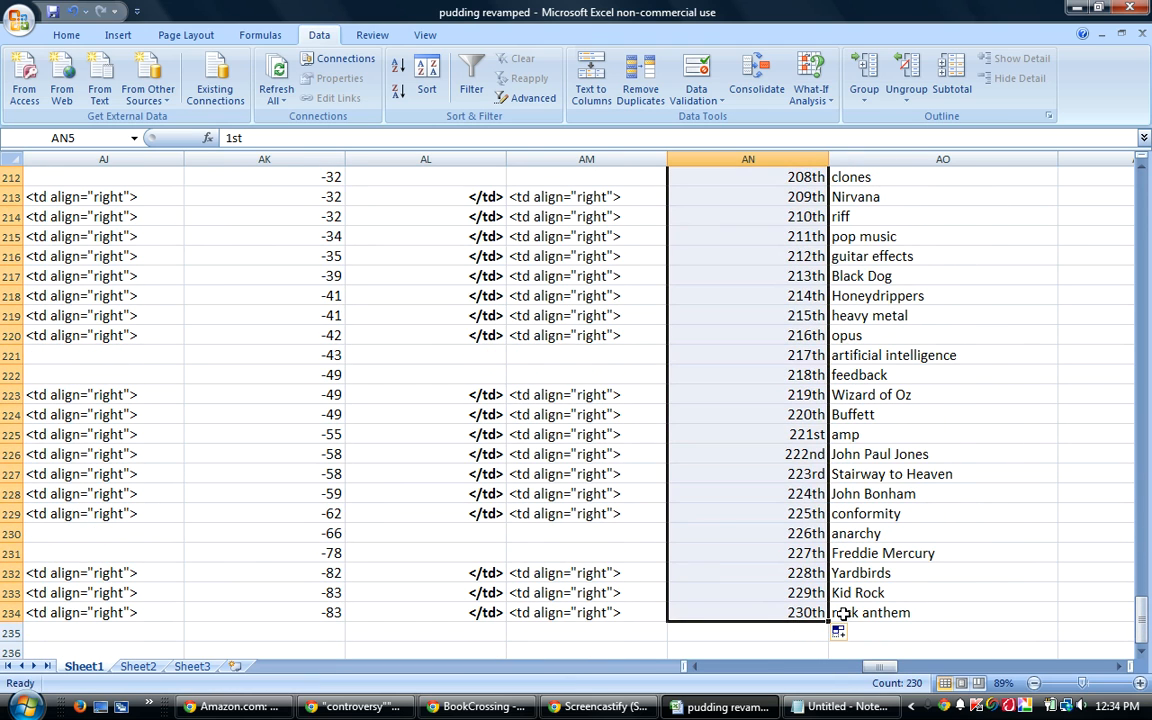
Return rows 5 to 234 to the order by column AV A to Z, then column AP largest to smallest
drag(1141, 614, 1141, 190)
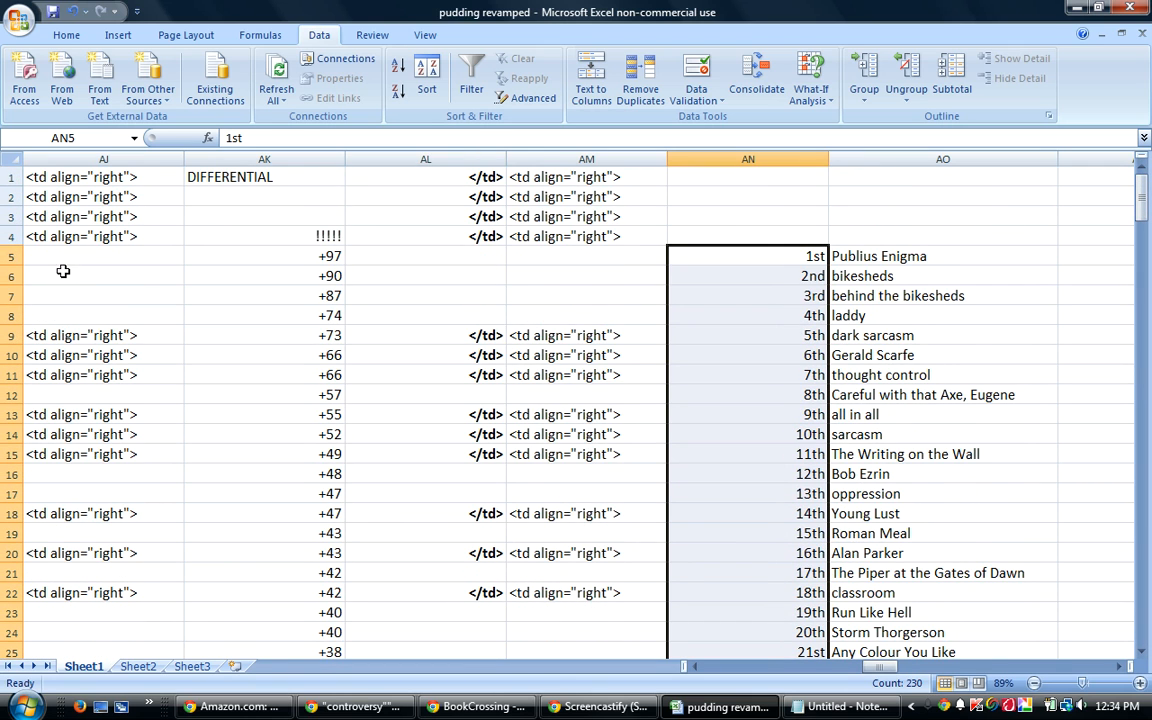
drag(10, 256, 12, 634)
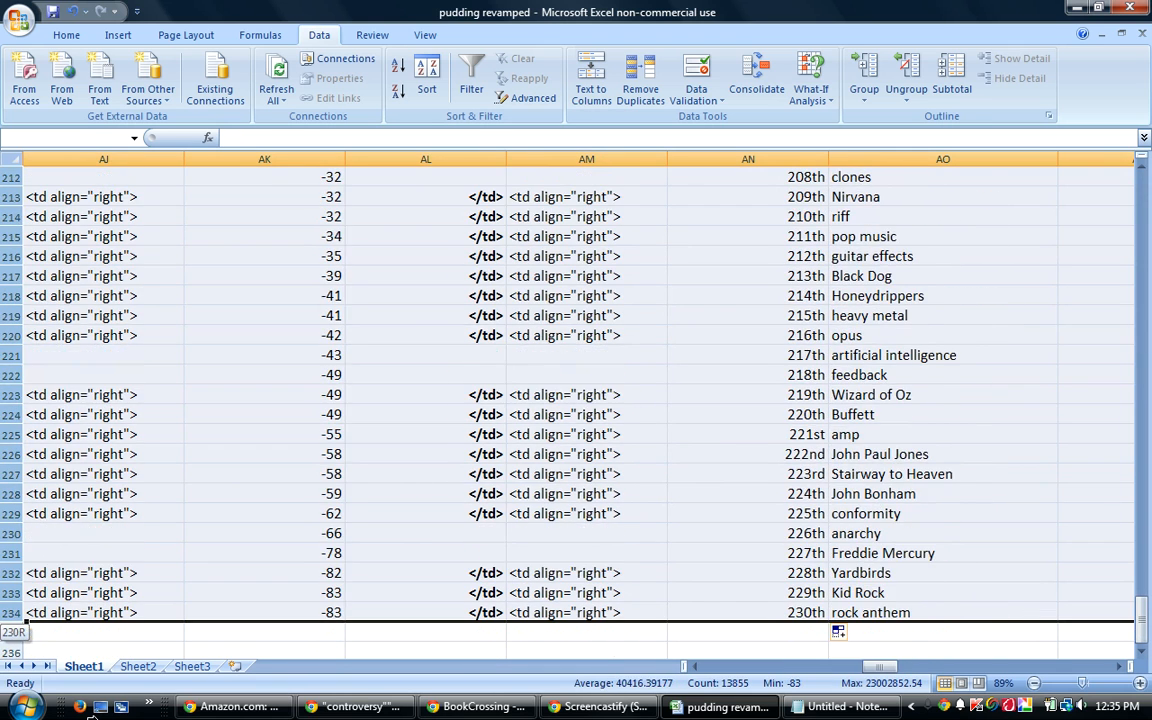
click(427, 80)
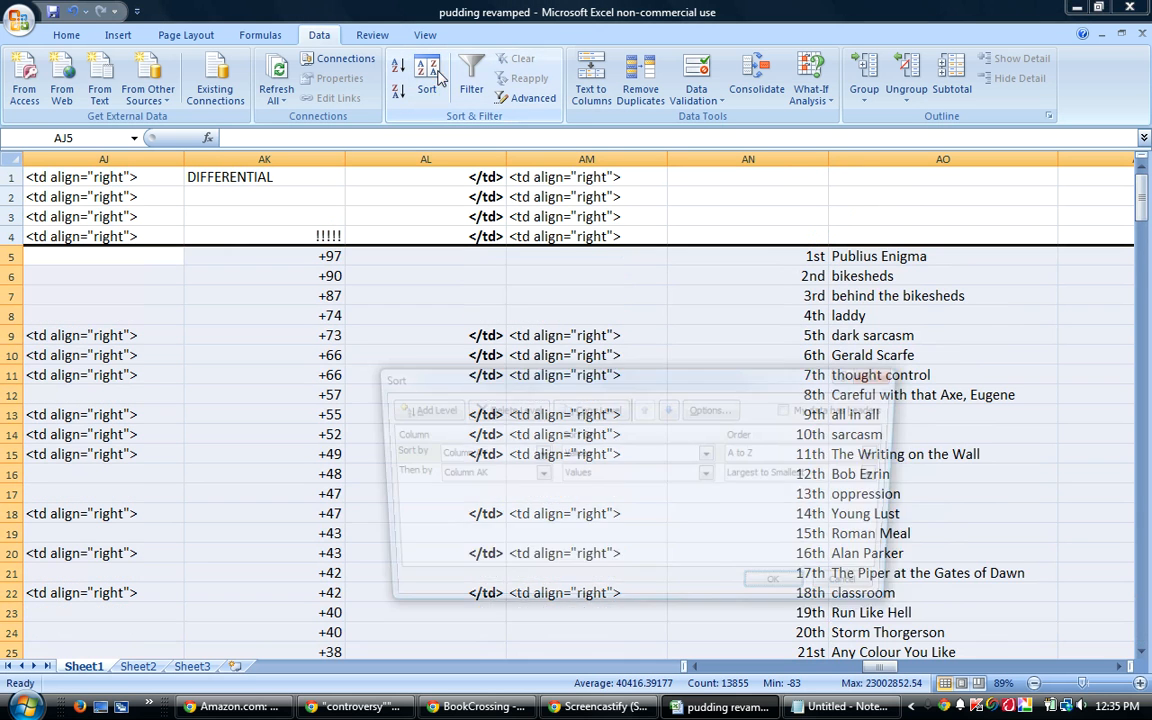
click(537, 475)
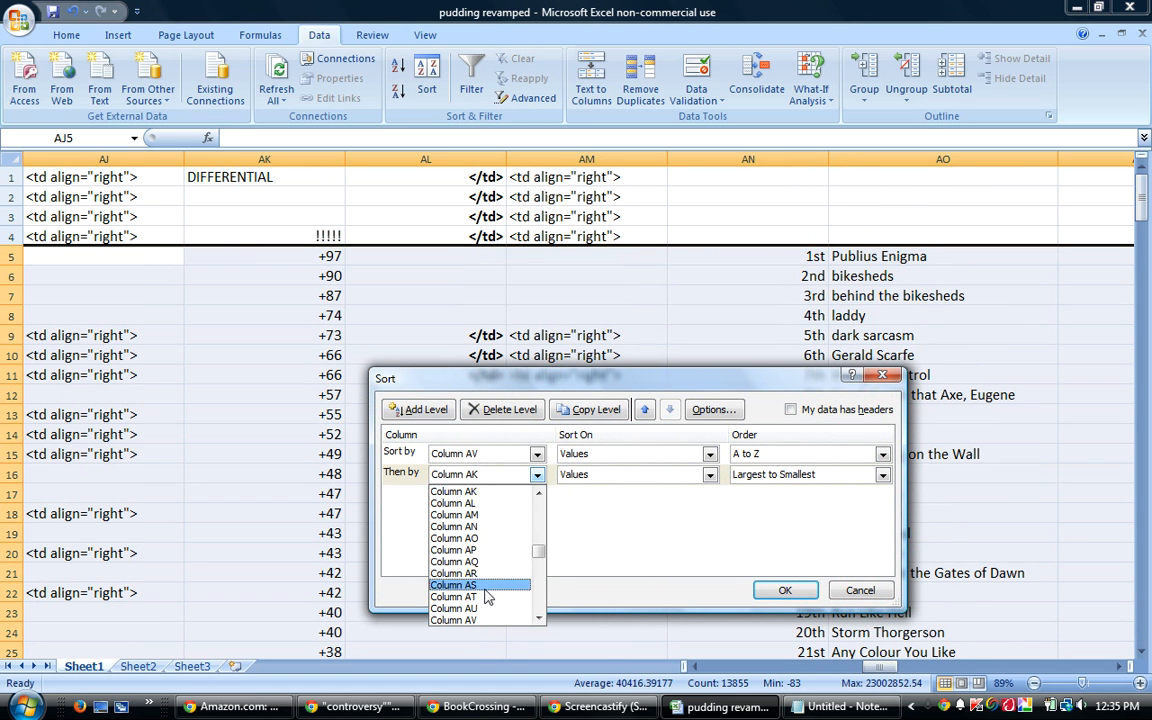
click(478, 556)
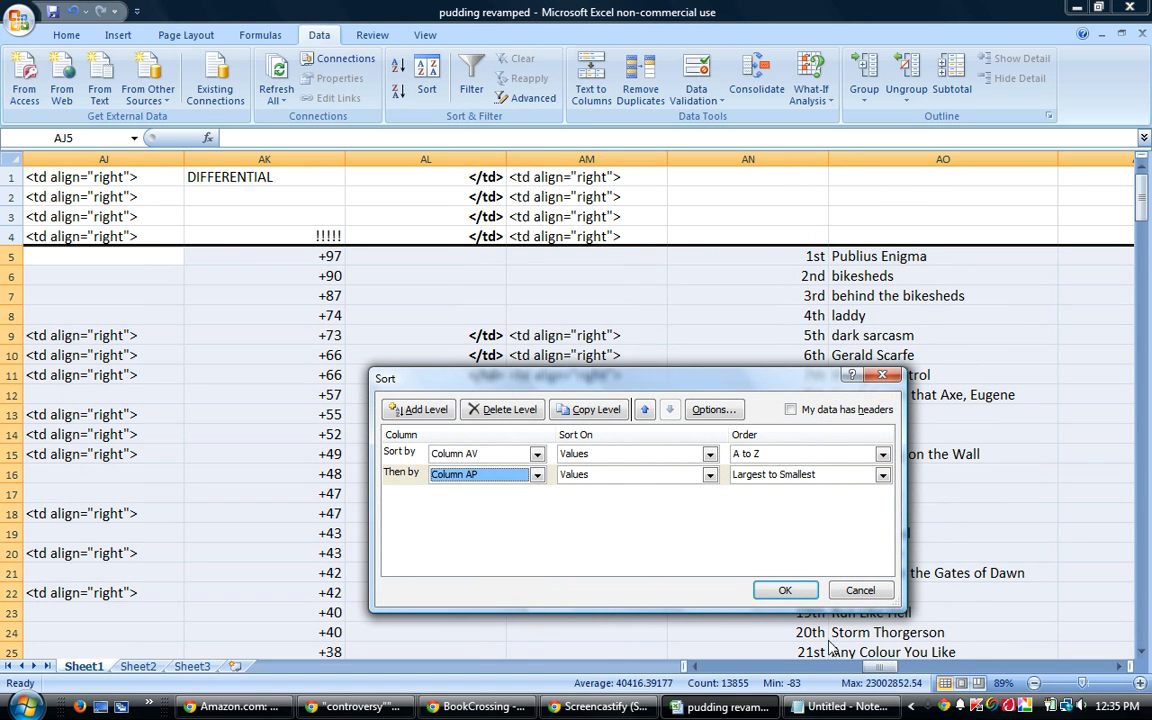
click(784, 589)
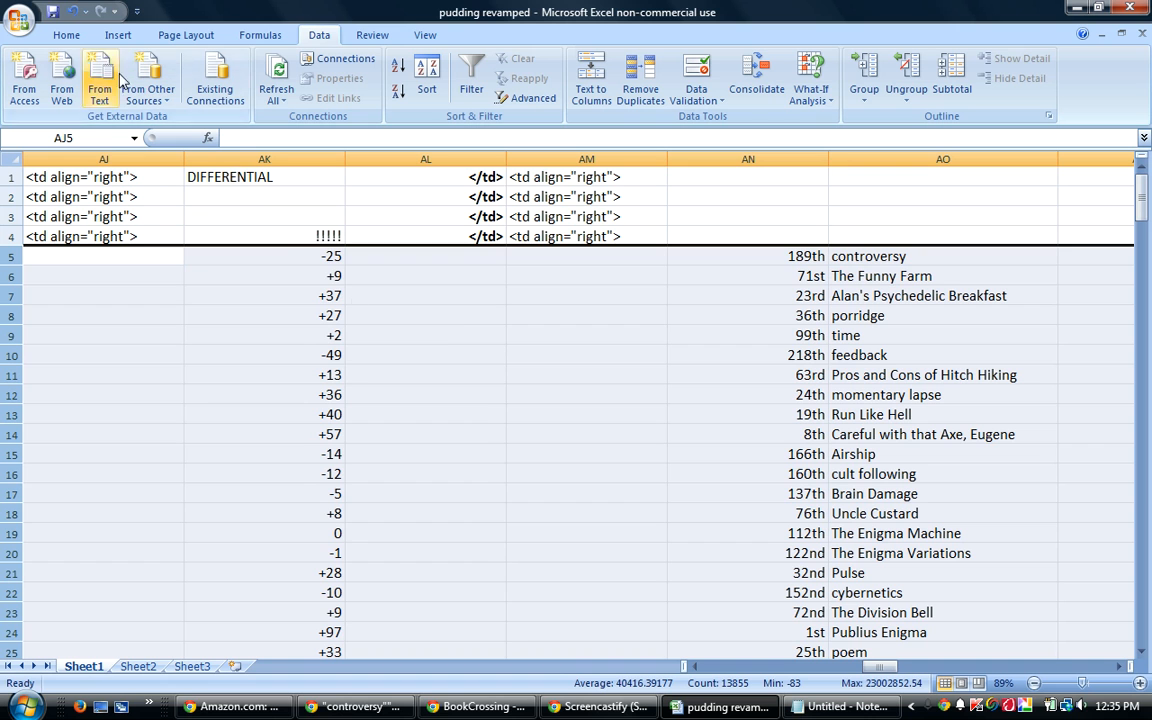
Sort only rows 5 and 6 by column AV A to Z, then by PERCENTAGE SCORE column G largest to smallest
drag(303, 254, 308, 272)
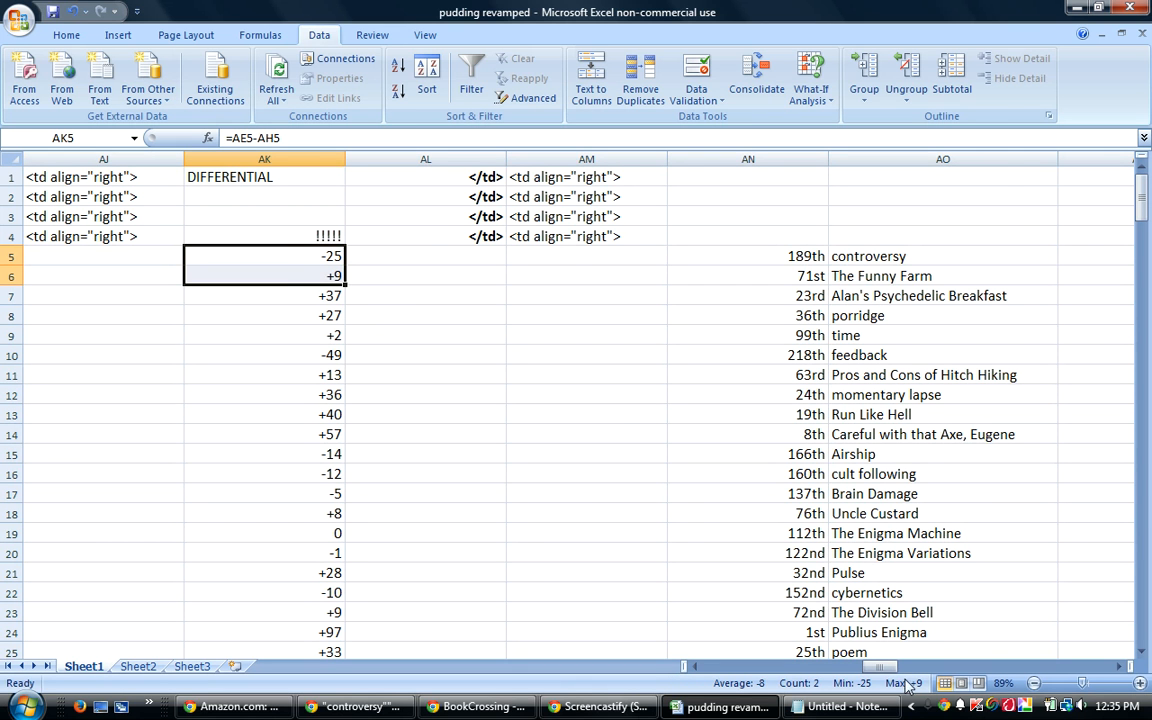
drag(878, 667, 683, 677)
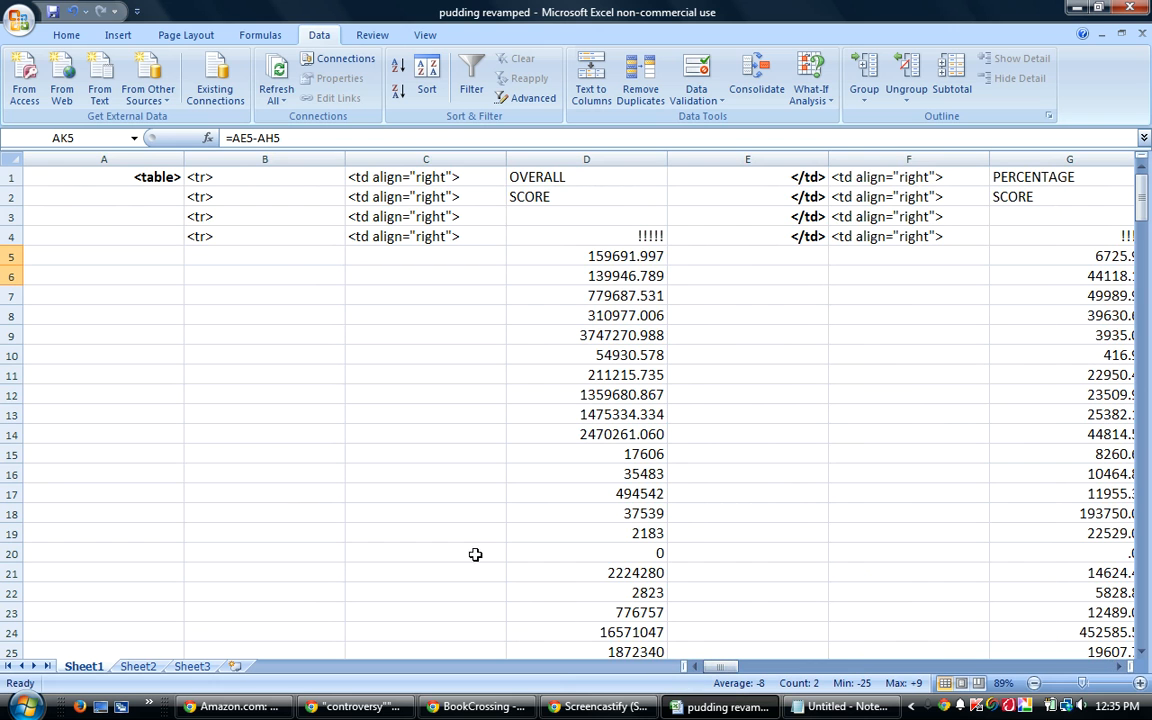
drag(10, 256, 5, 268)
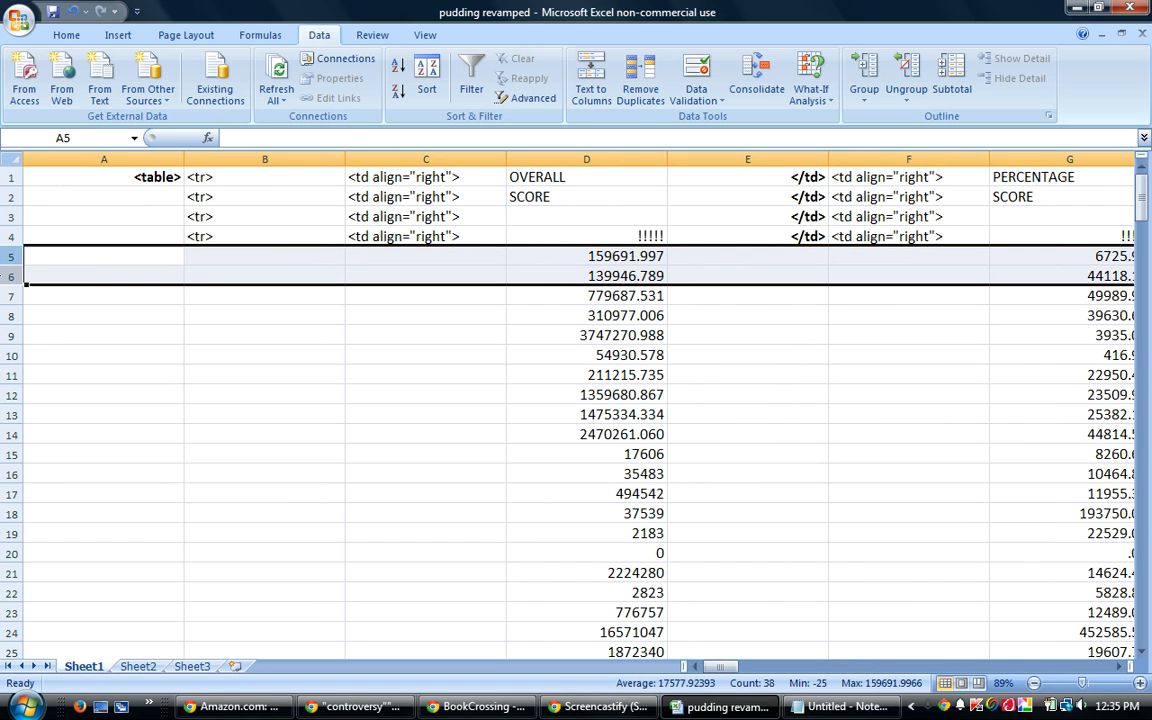
click(427, 68)
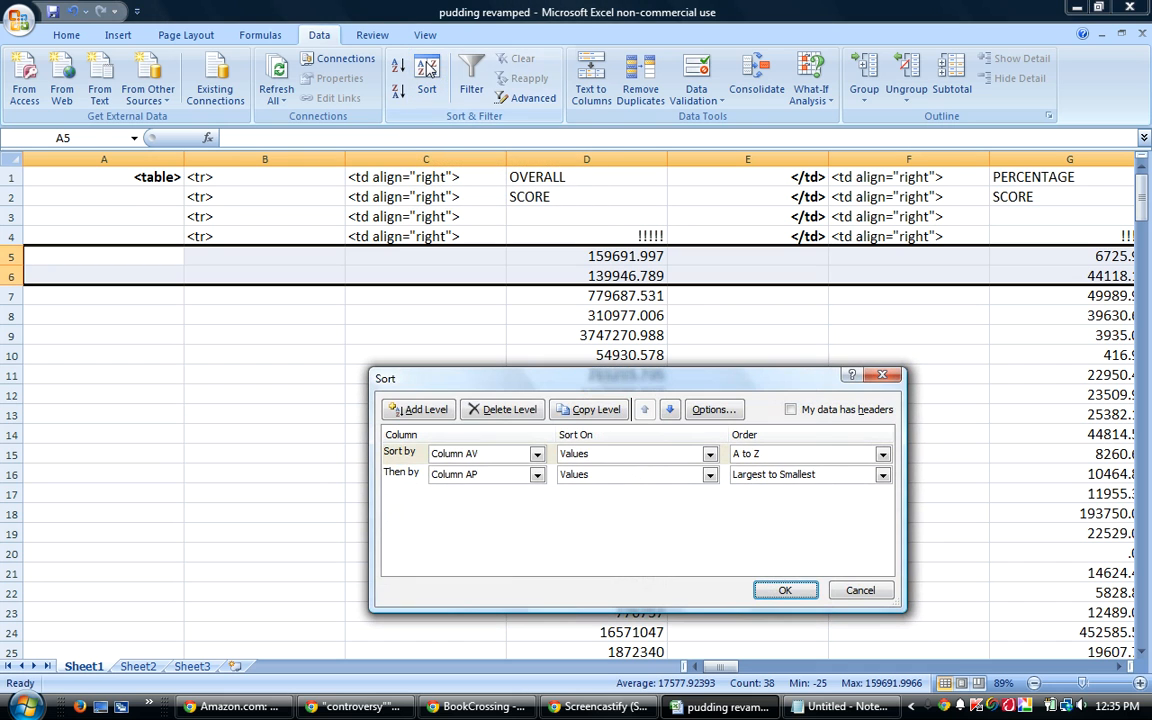
click(537, 476)
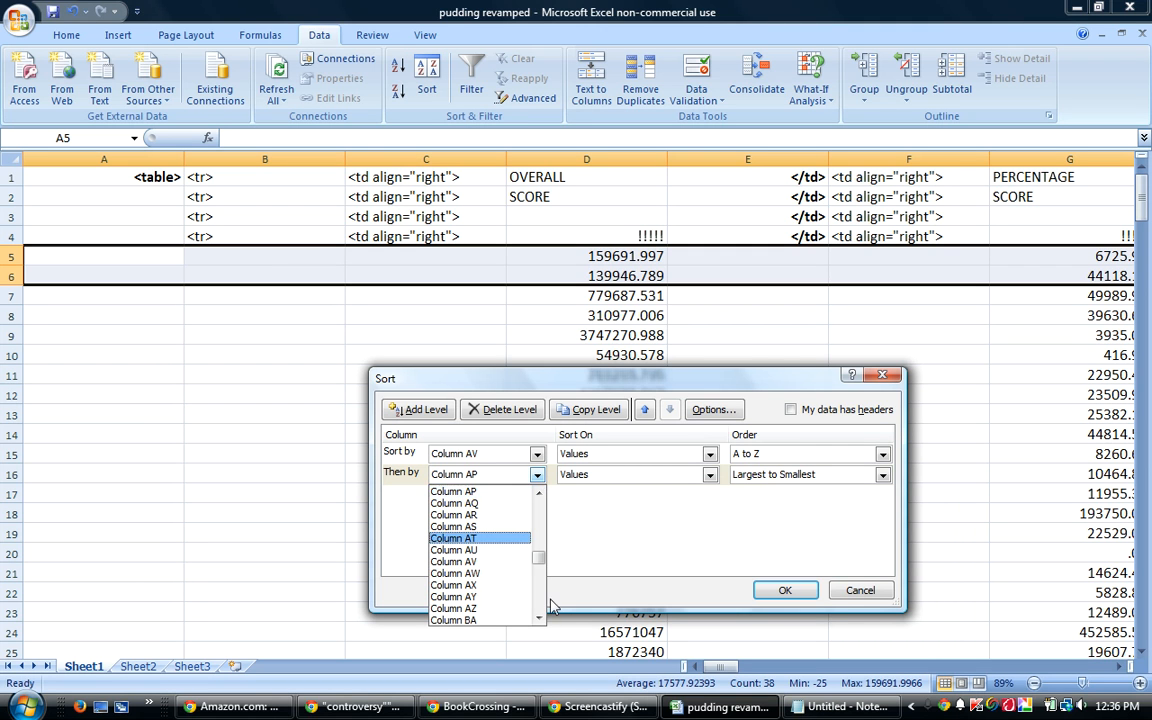
drag(537, 563, 540, 512)
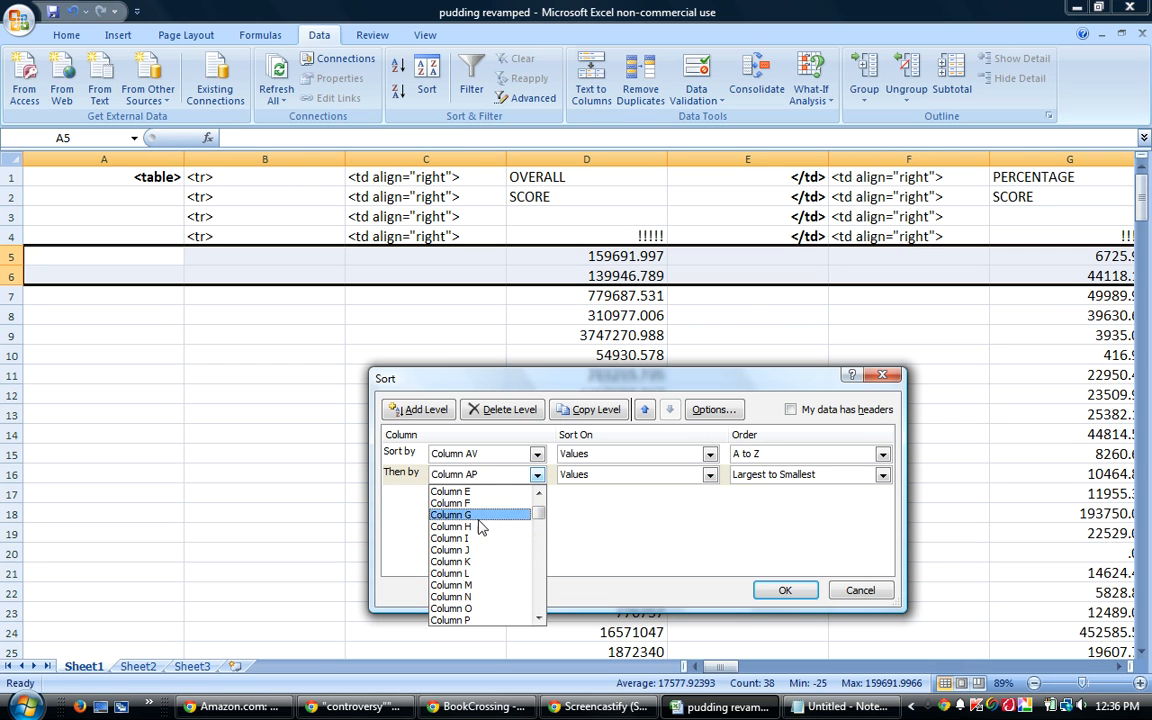
click(472, 515)
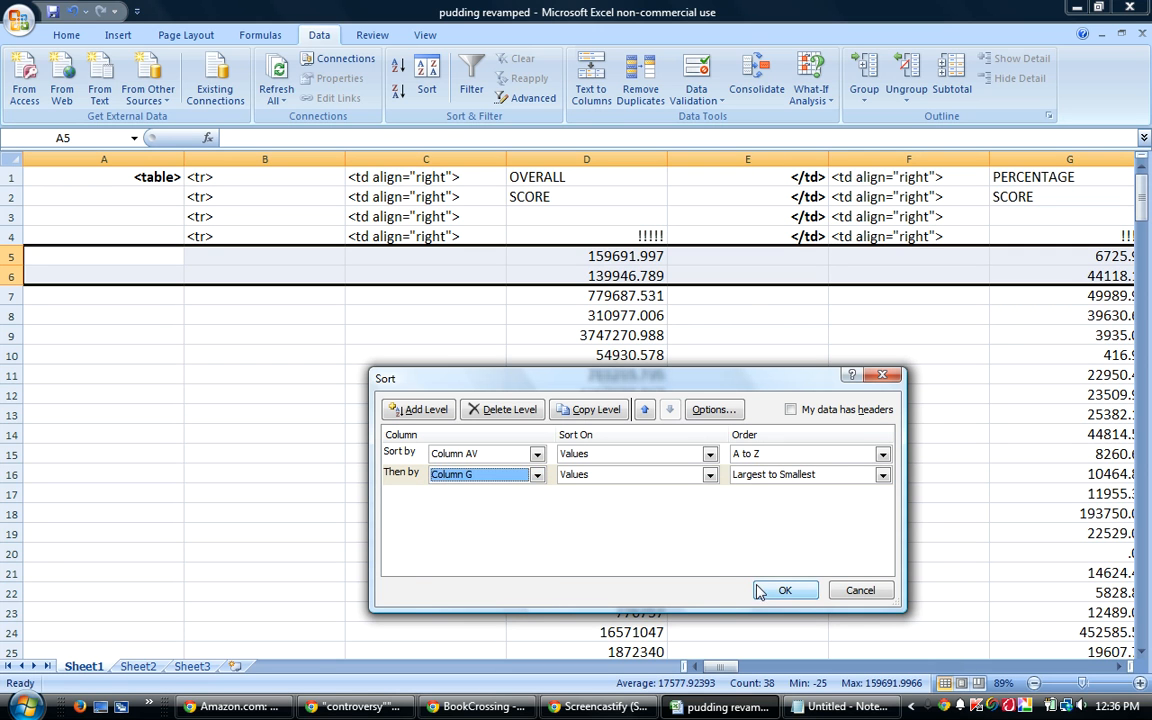
click(786, 591)
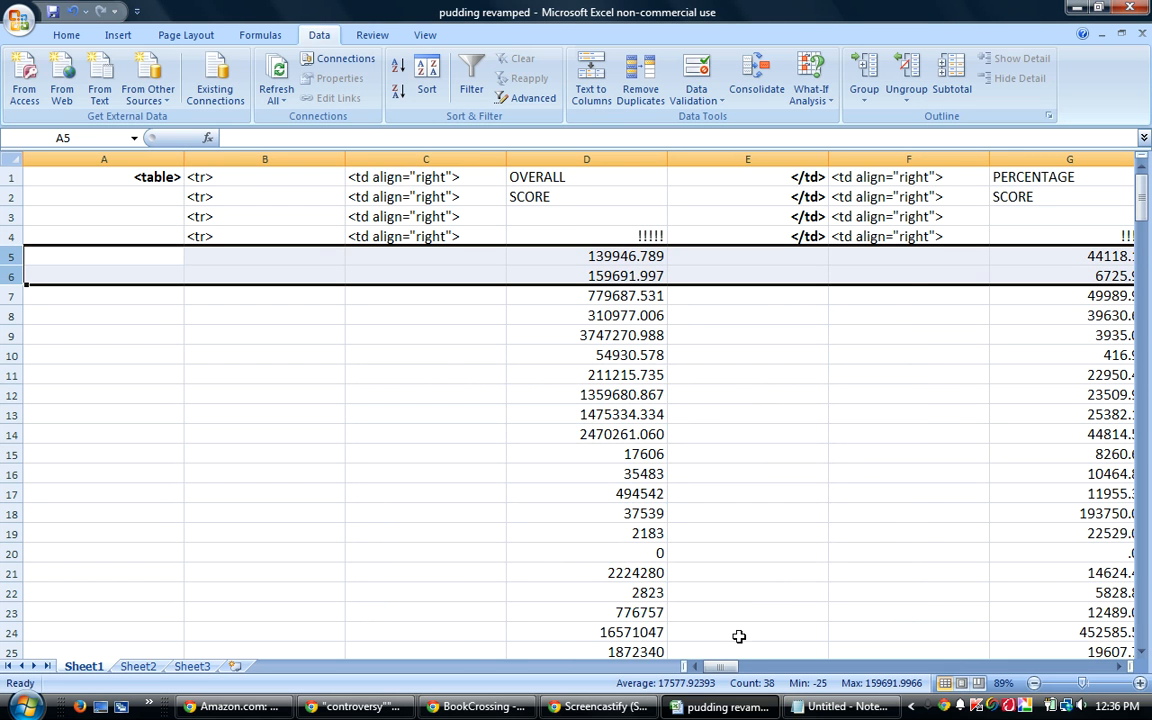
Copy the percentage ranks and guesses of The Funny Farm and controversy from J5:K6
drag(716, 668, 722, 658)
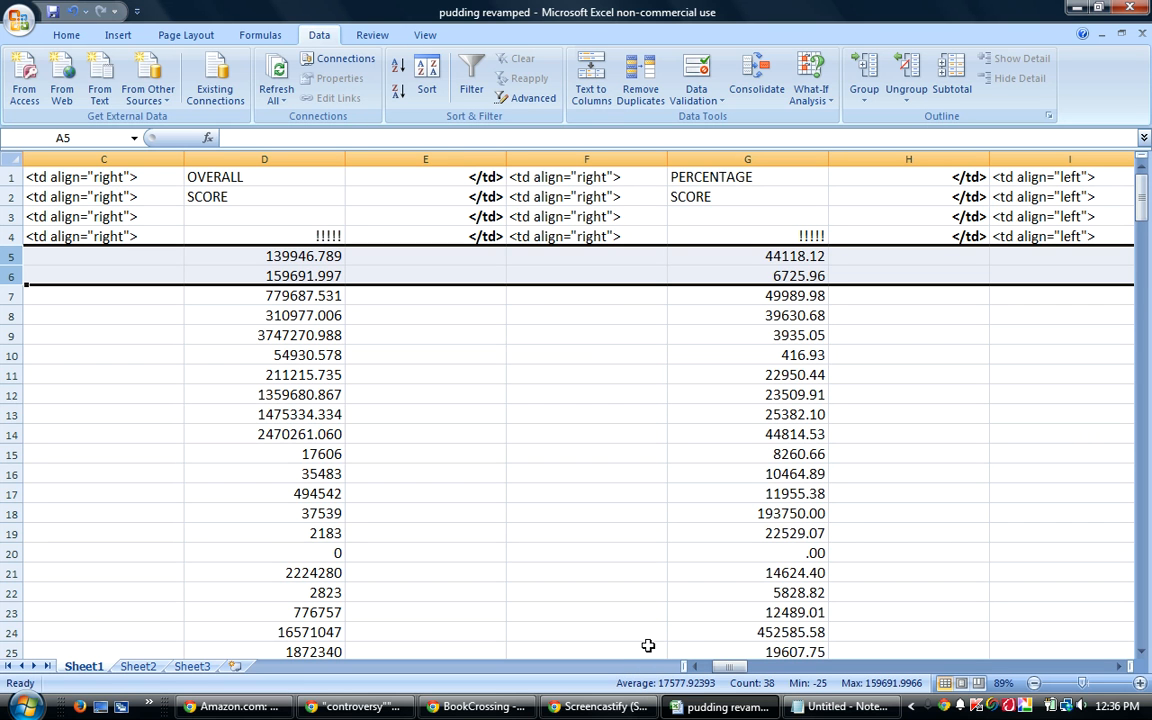
mouse_move(722, 667)
mouse_down()
mouse_move(737, 670)
mouse_move(716, 670)
mouse_up()
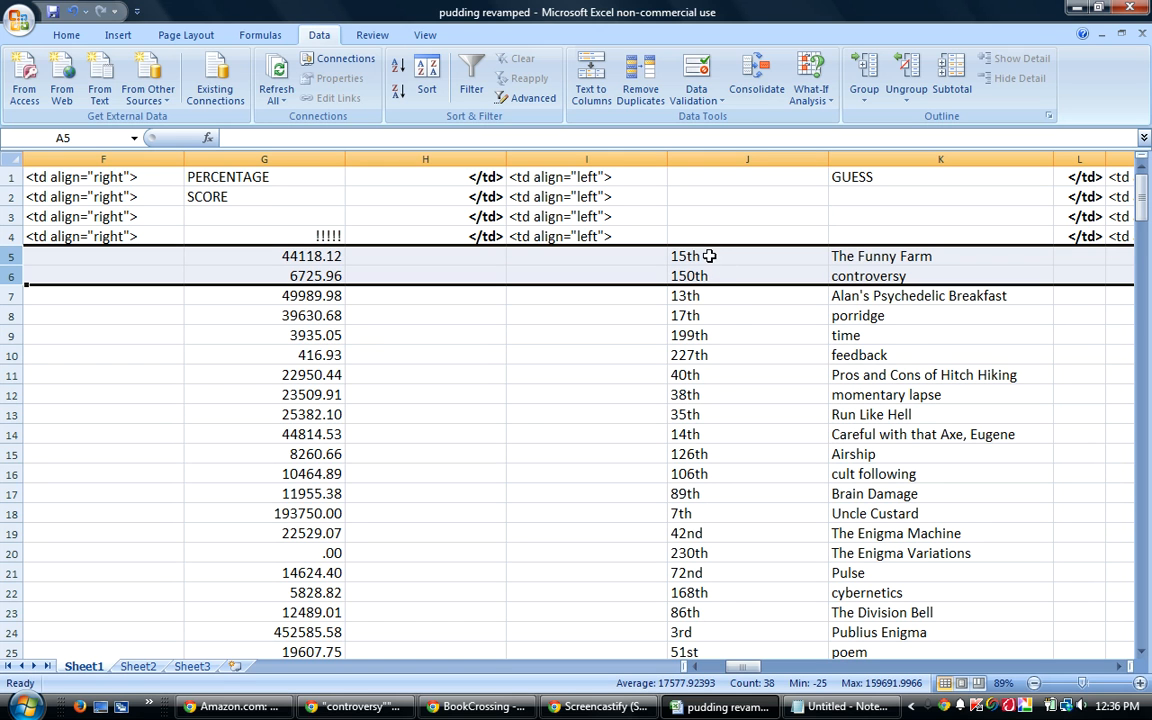
click(741, 302)
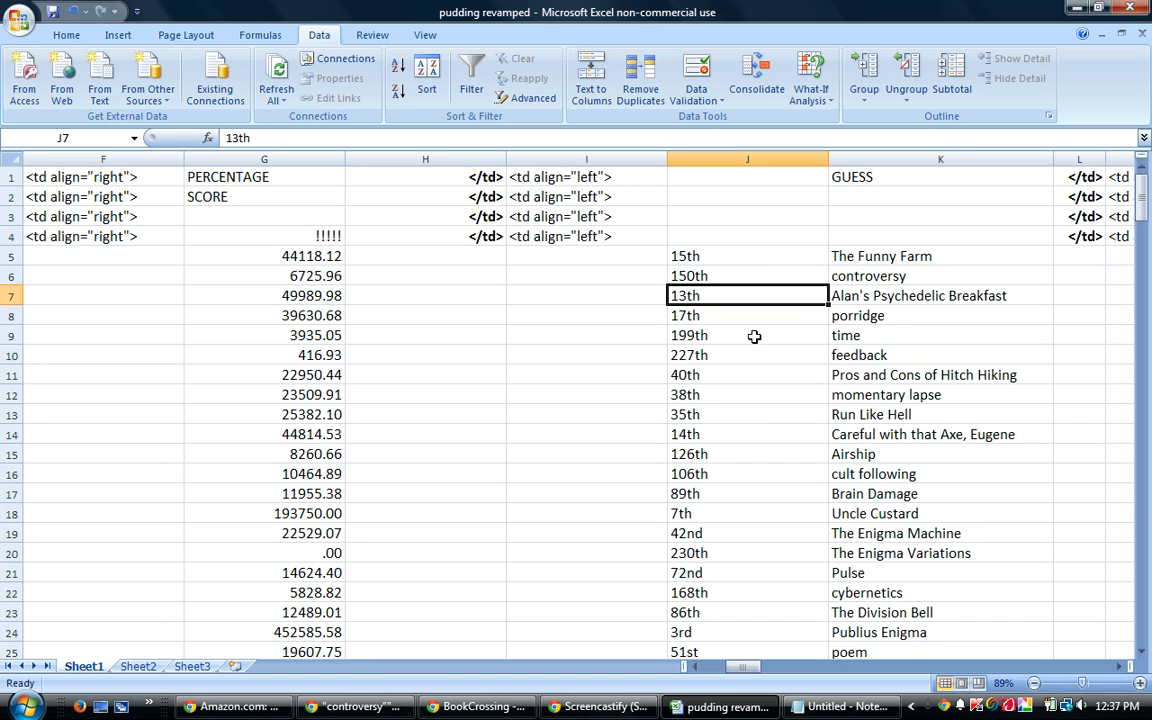
drag(691, 257, 872, 267)
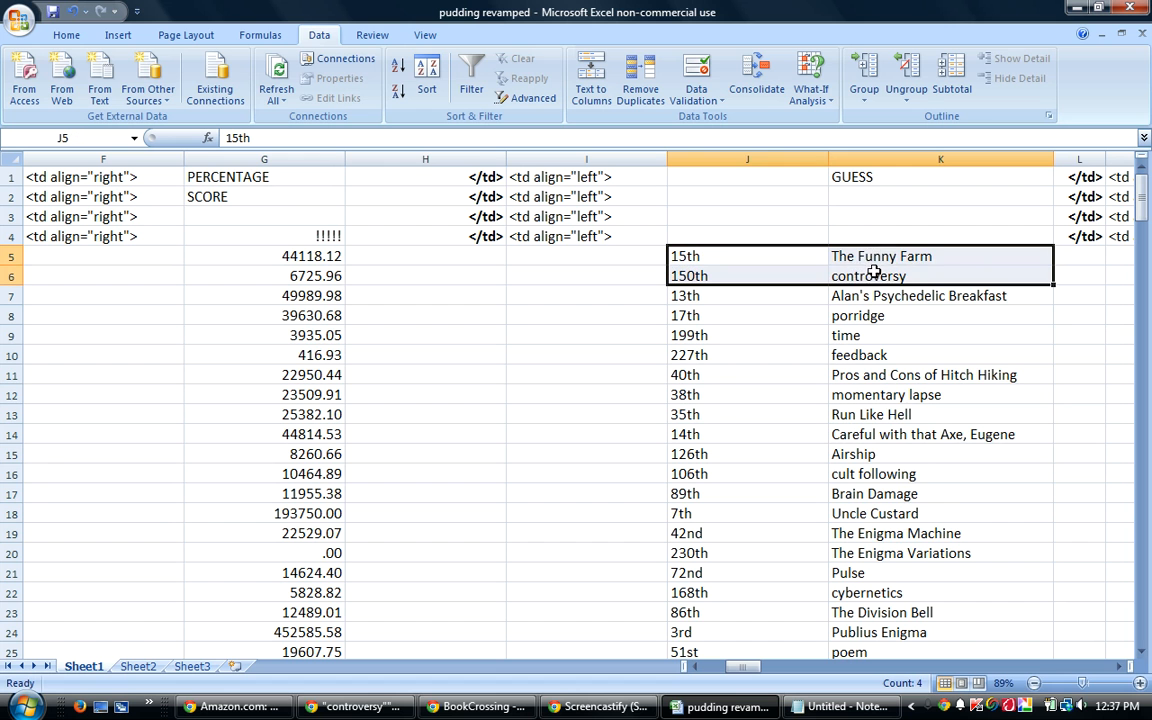
right_click(872, 267)
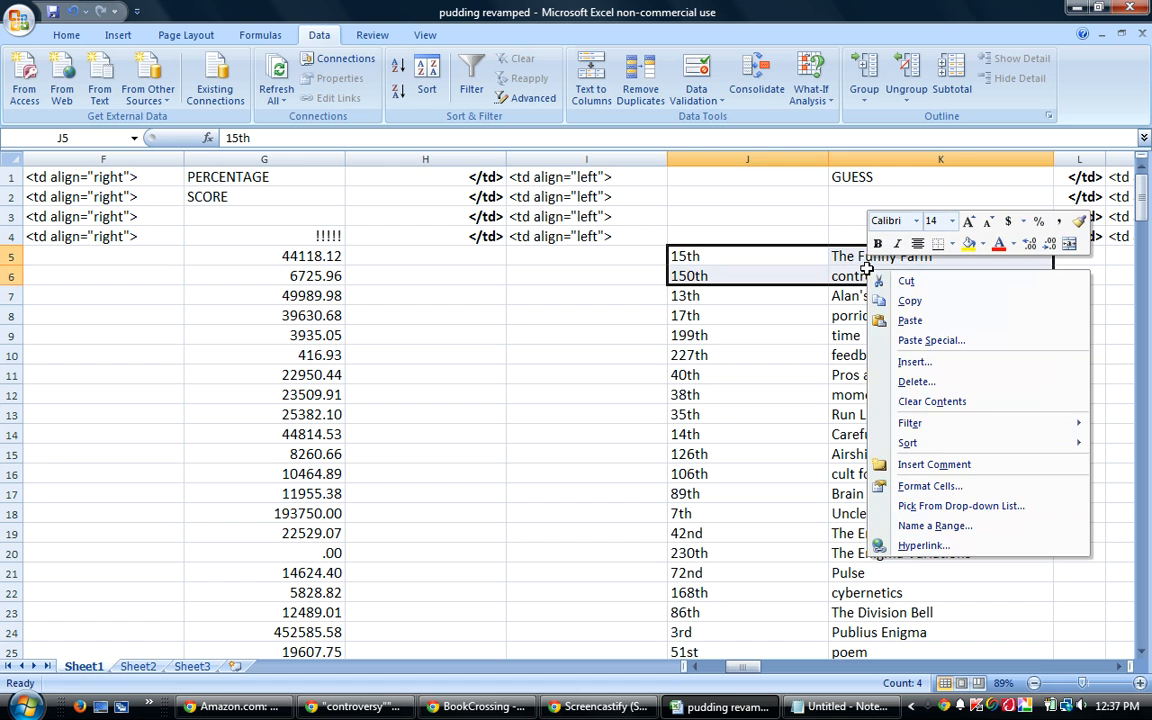
click(909, 302)
Switch to the BookCrossing thread Weird Modifier Guessing Game #105 in Chrome, reload it and open a reply to the first post
click(437, 705)
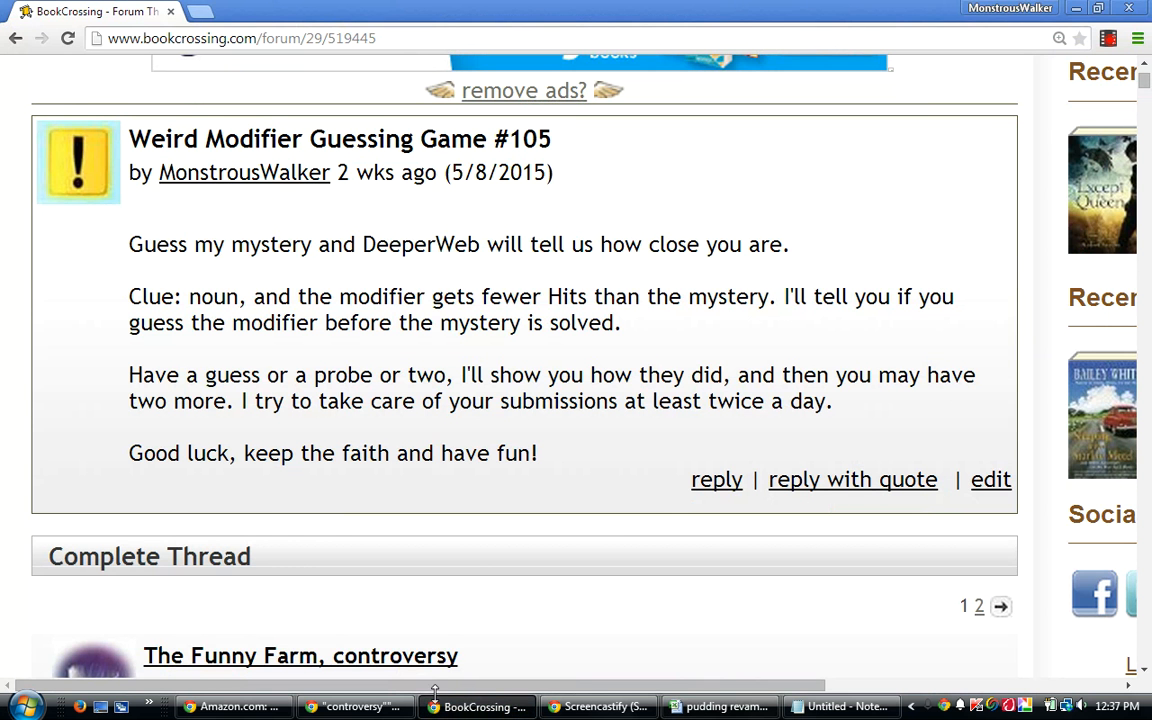
click(398, 44)
key(Return)
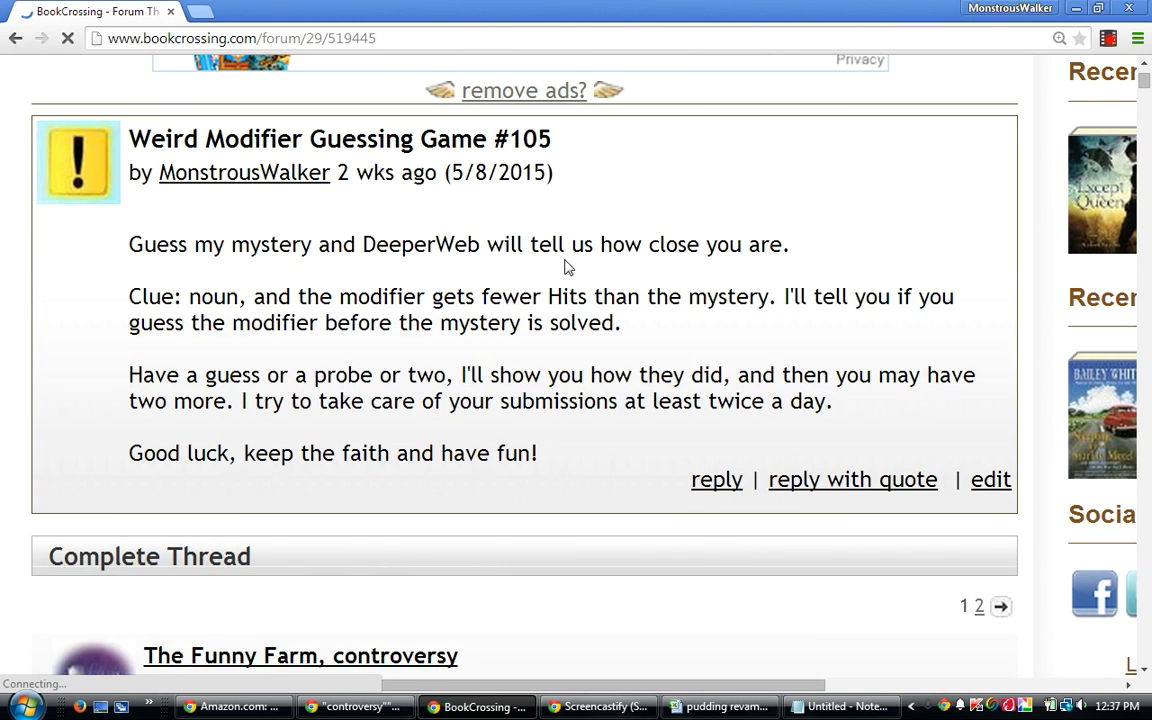
click(717, 480)
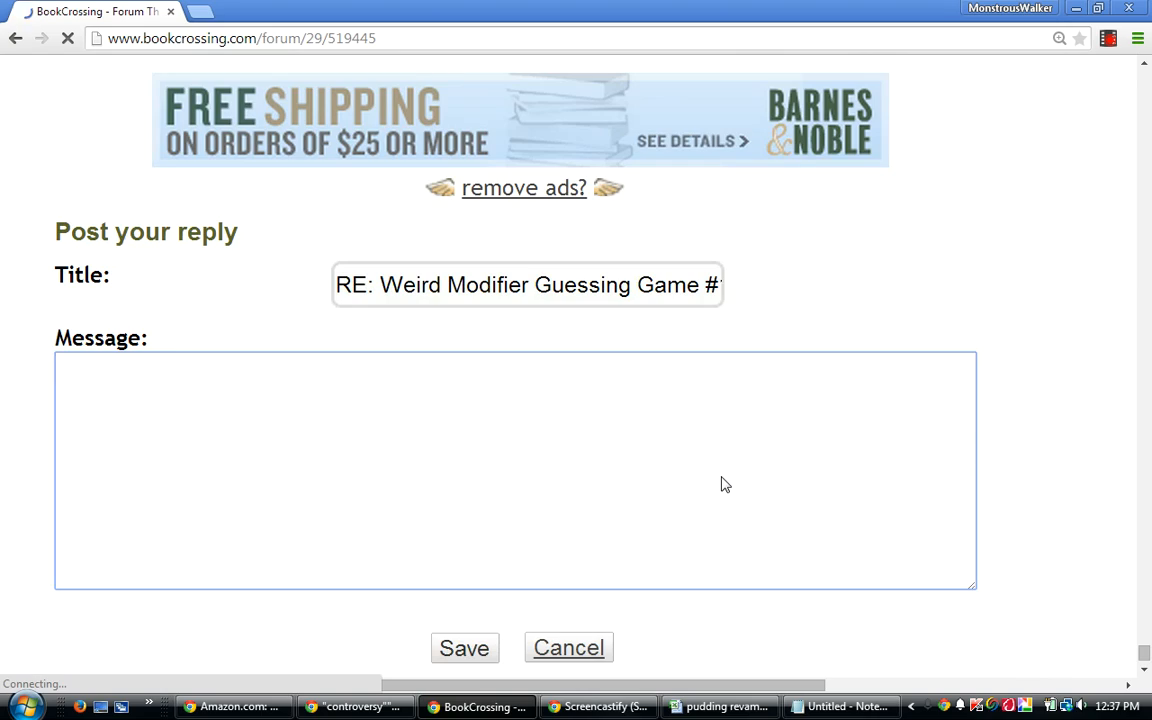
Write the heading "Percentages:" in the reply message and paste the copied ranks and guesses below it, separated by a blank line
text(Percentages)
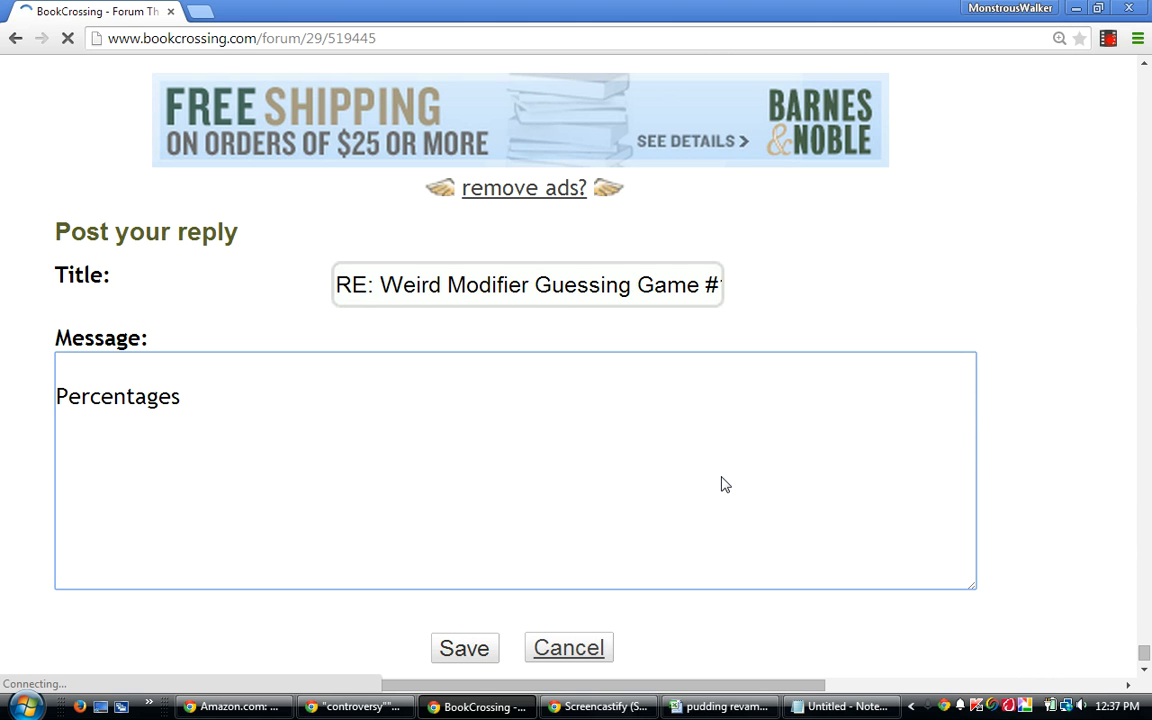
text(:)
key(Return)
key(Return)
right_click(171, 454)
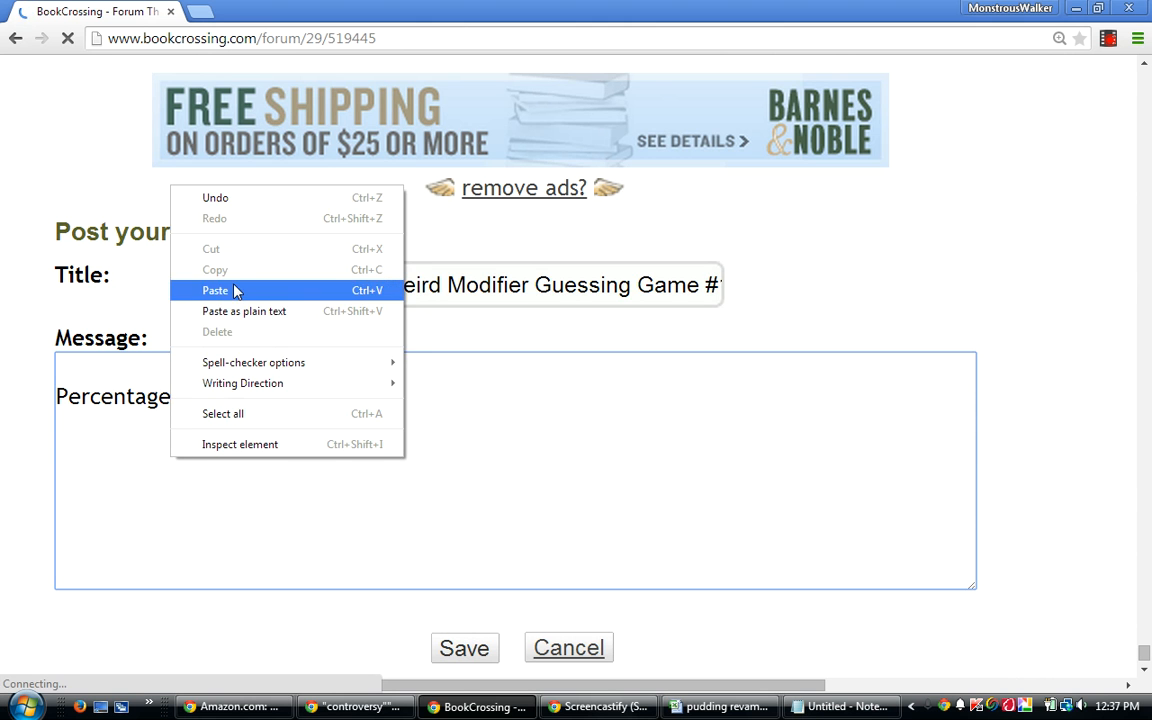
click(238, 291)
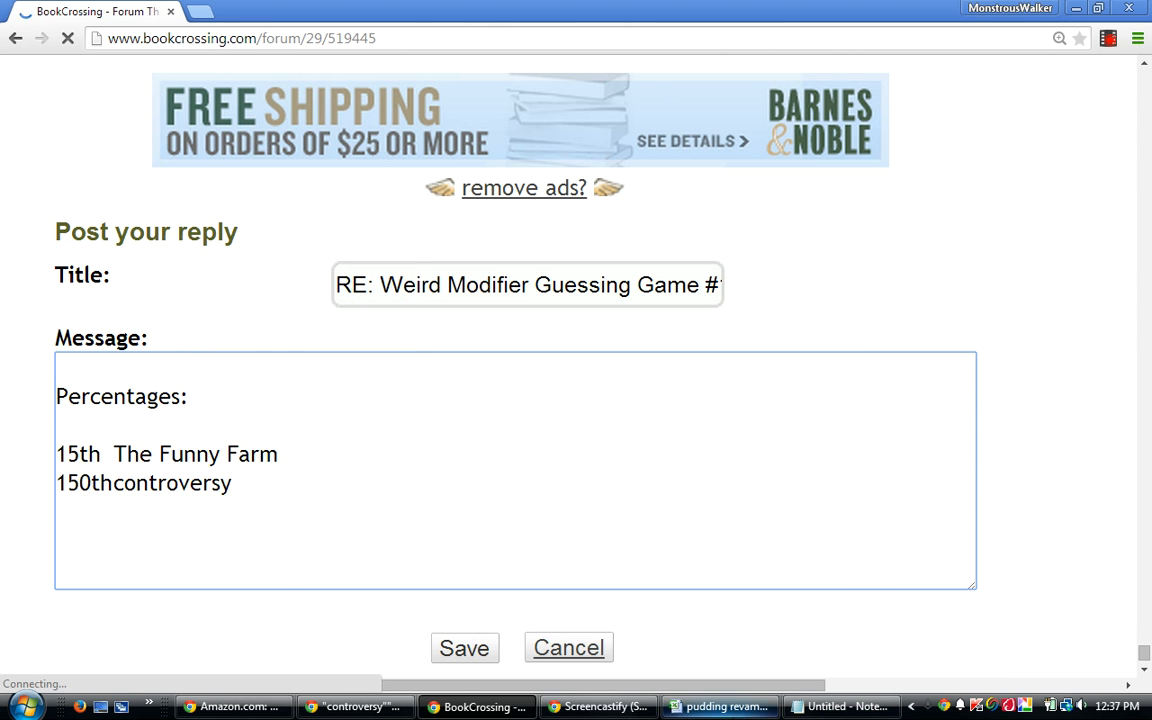
Switch to the pudding revamped workbook in Excel, end the active copy selection and go to the rank in cell AA5
click(715, 713)
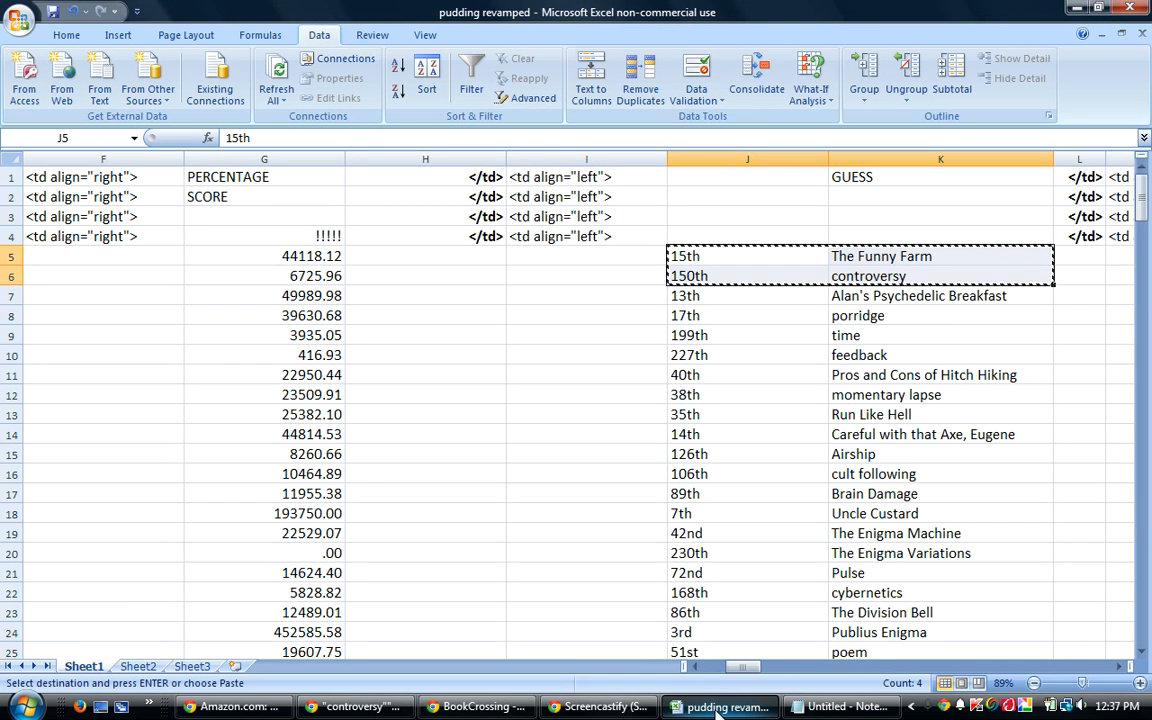
key(Escape)
key(Right)
key(ctrl+Right)
key(Right)
key(Right)
key(Right)
key(Right)
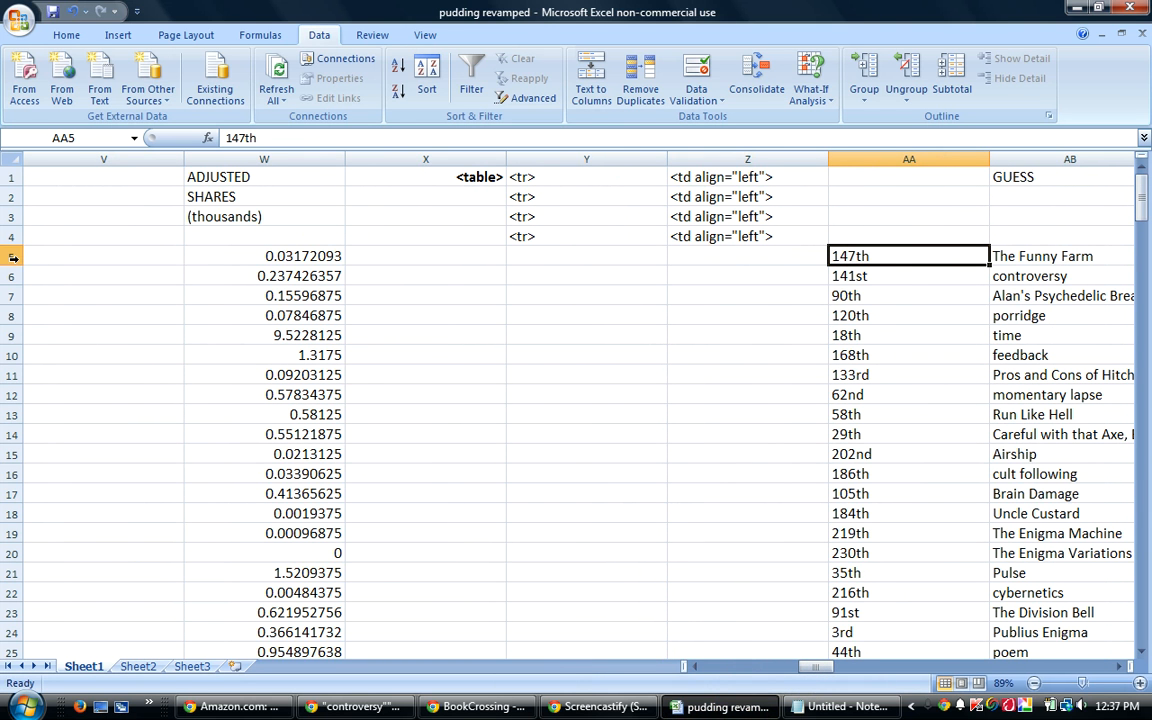
Sort only rows 5 and 6 by column AV A to Z, then by column D largest to smallest
drag(14, 256, 14, 276)
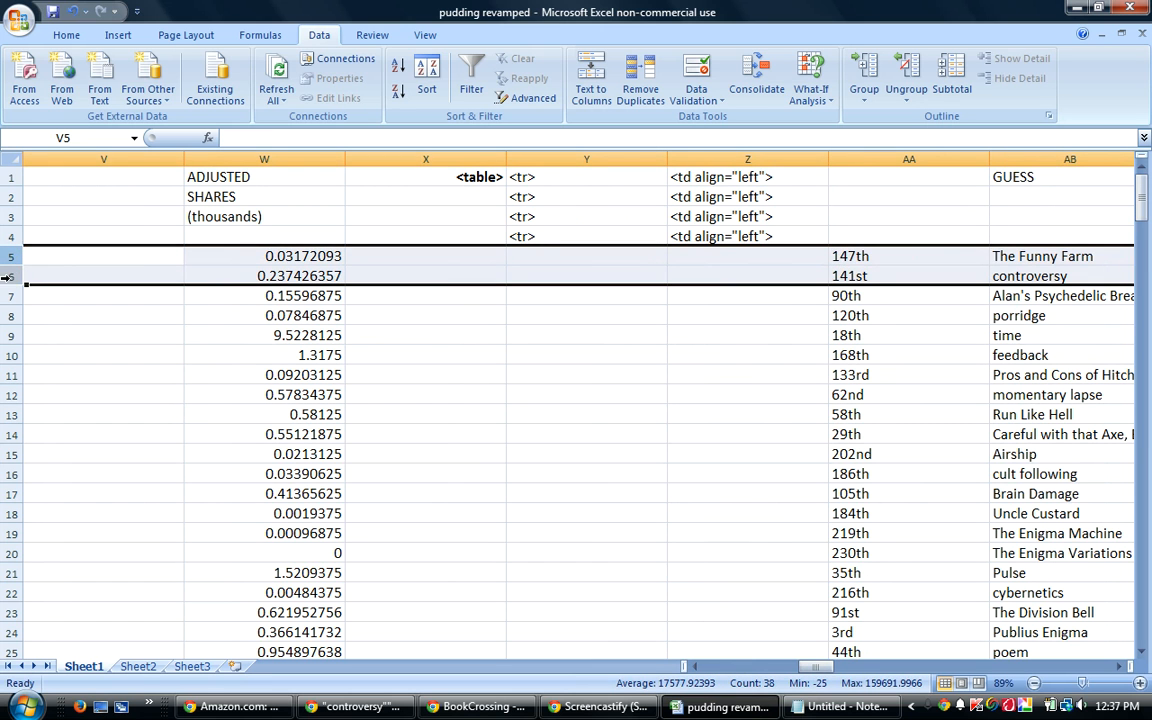
click(424, 80)
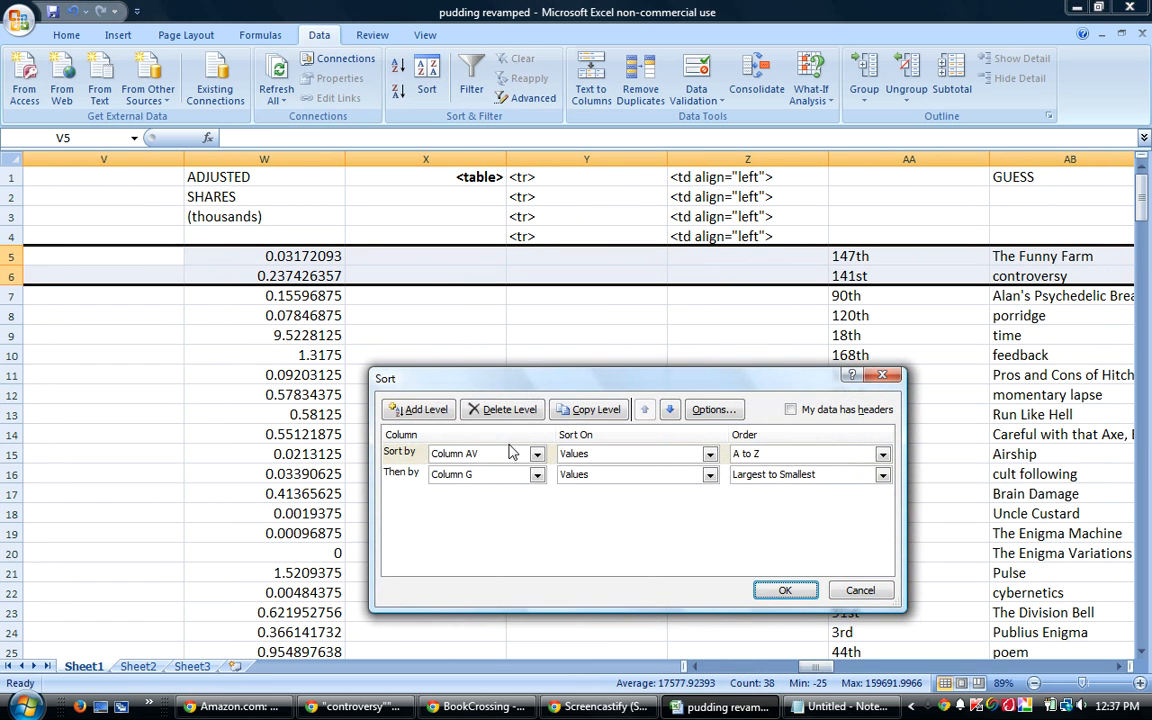
click(535, 476)
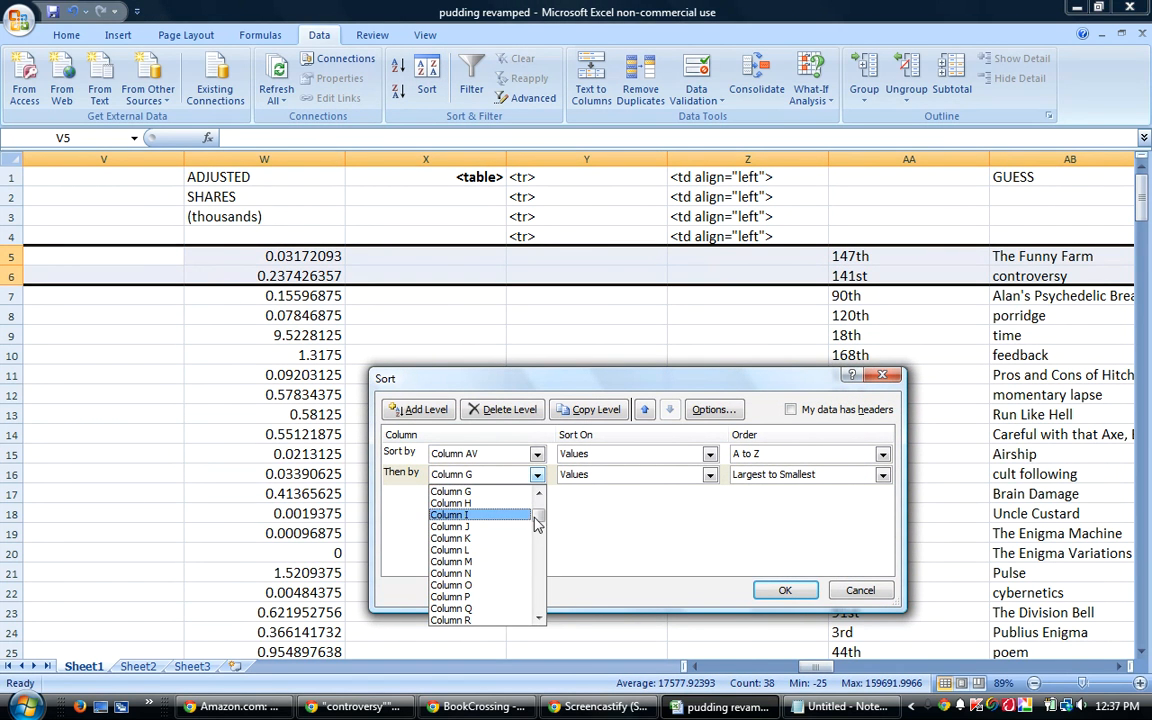
drag(540, 518, 540, 508)
click(480, 526)
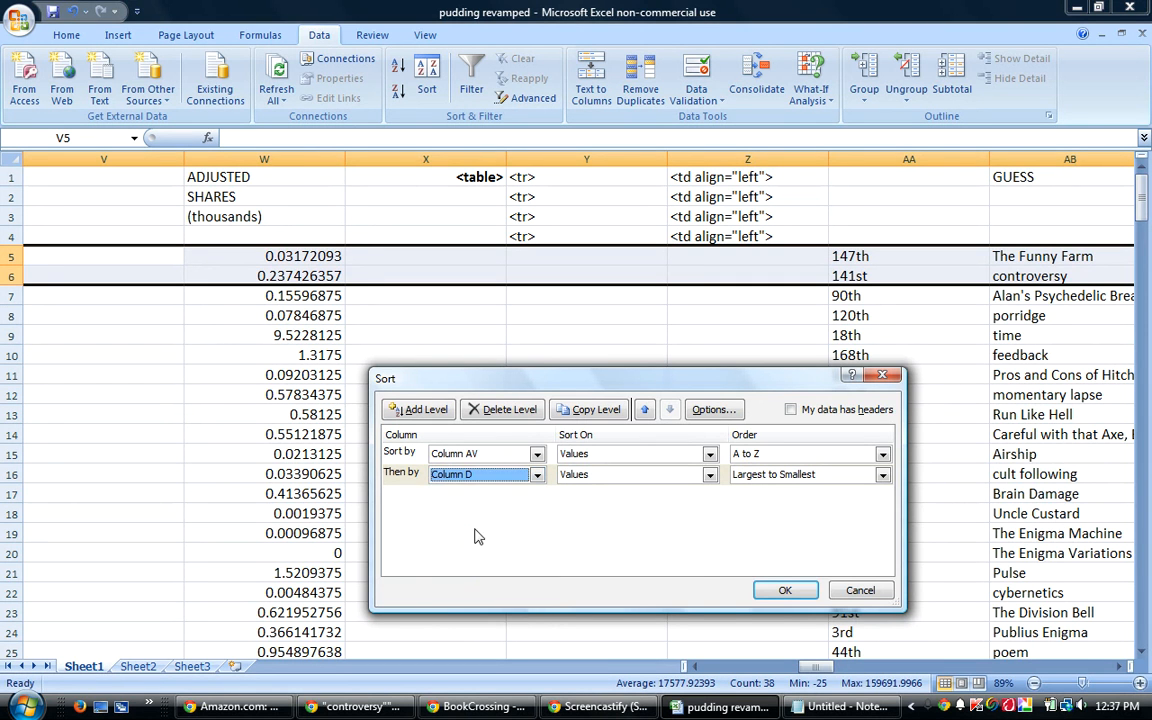
click(784, 591)
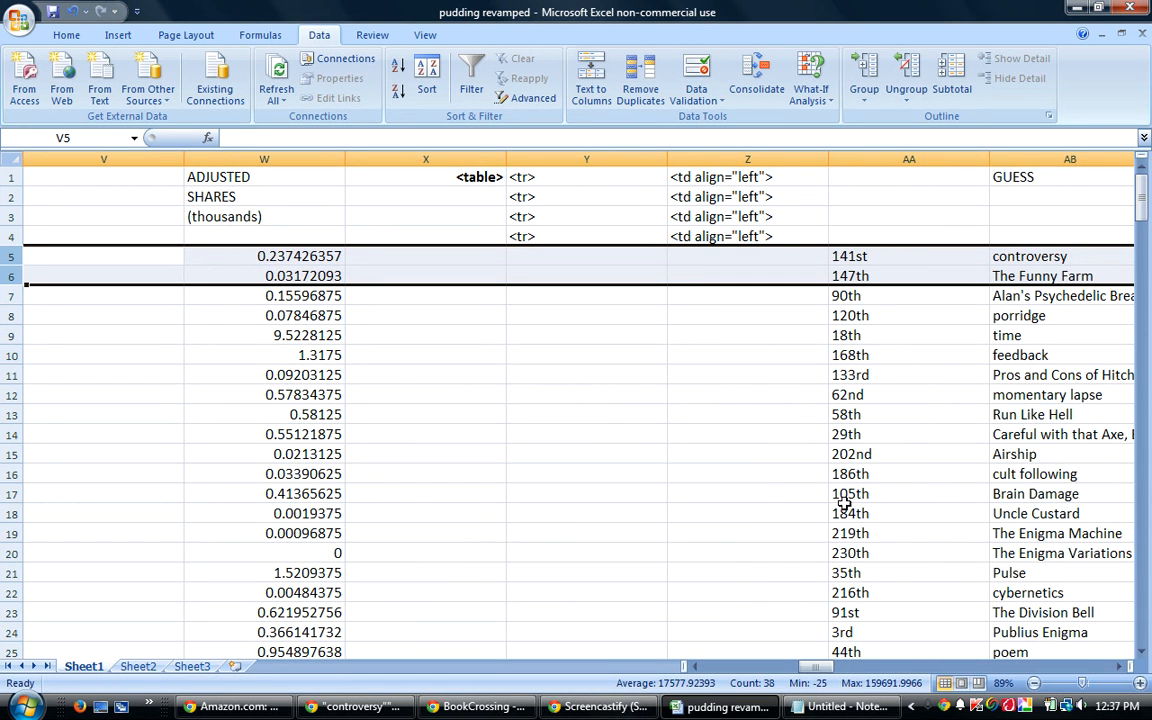
Copy the traditional ranks and guesses of controversy and The Funny Farm from AA5:AB6
drag(853, 258, 998, 272)
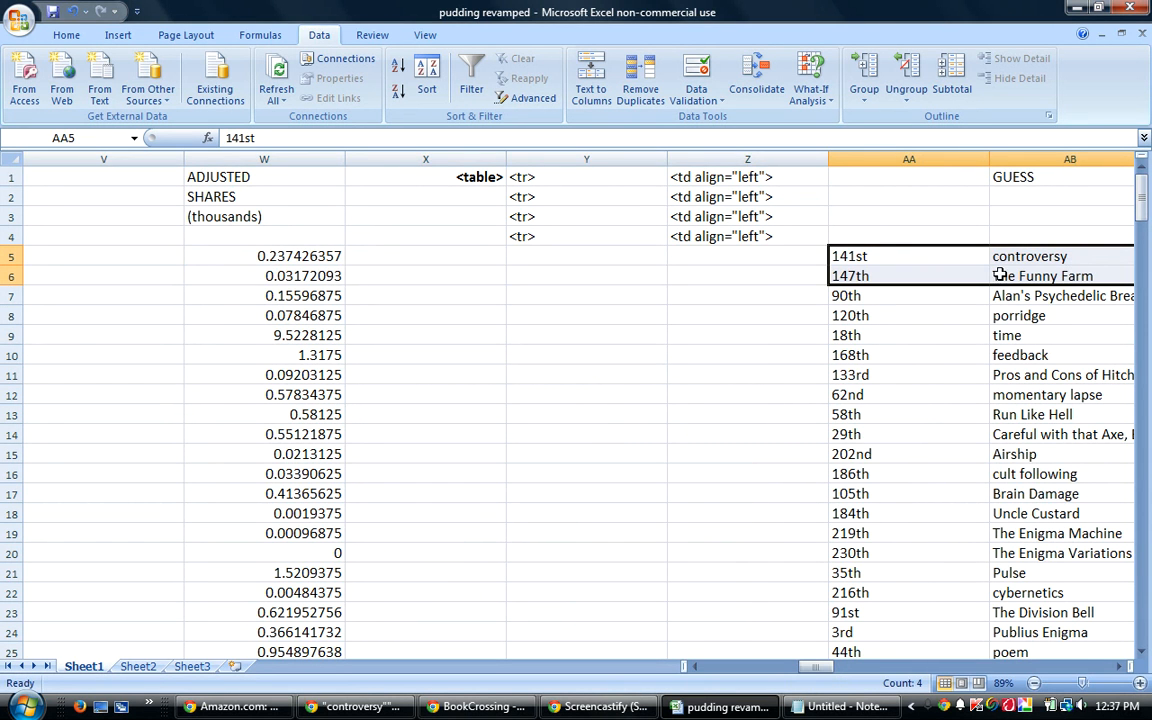
right_click(887, 250)
click(826, 310)
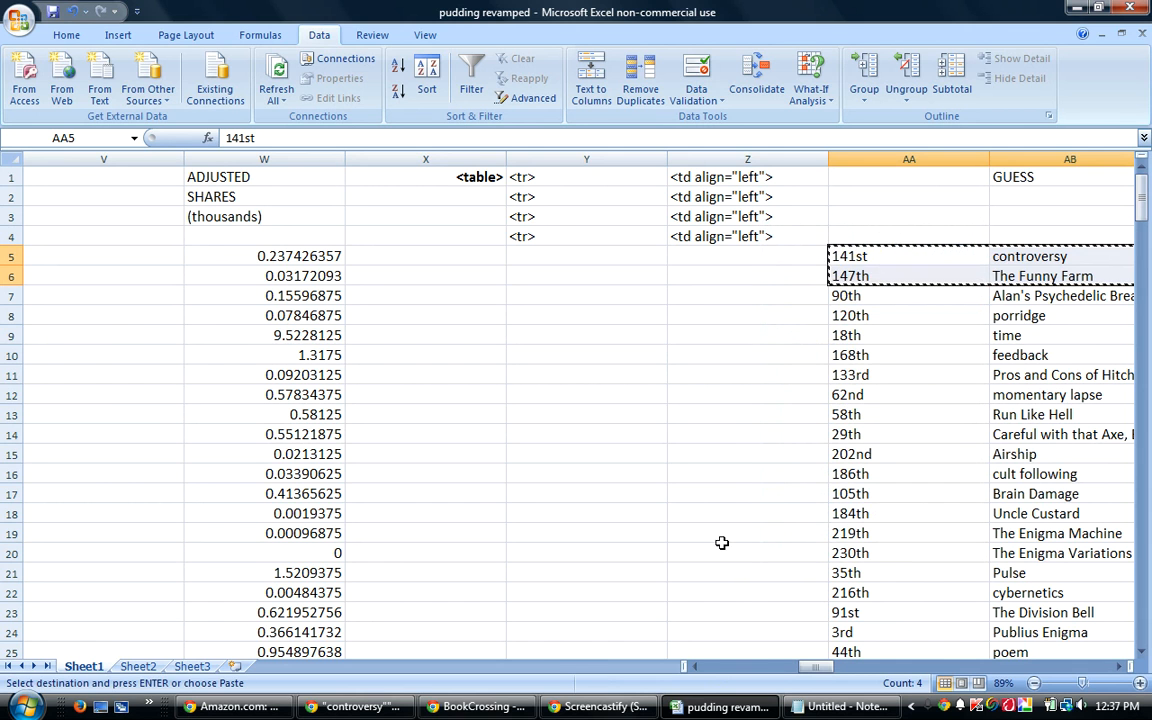
Switch to the BookCrossing reply in Chrome, add the heading "Traditionals:" below the percentages and paste the copied ranks and guesses under it
click(460, 710)
key(Return)
text(tra)
key(BackSpace)
key(BackSpace)
key(BackSpace)
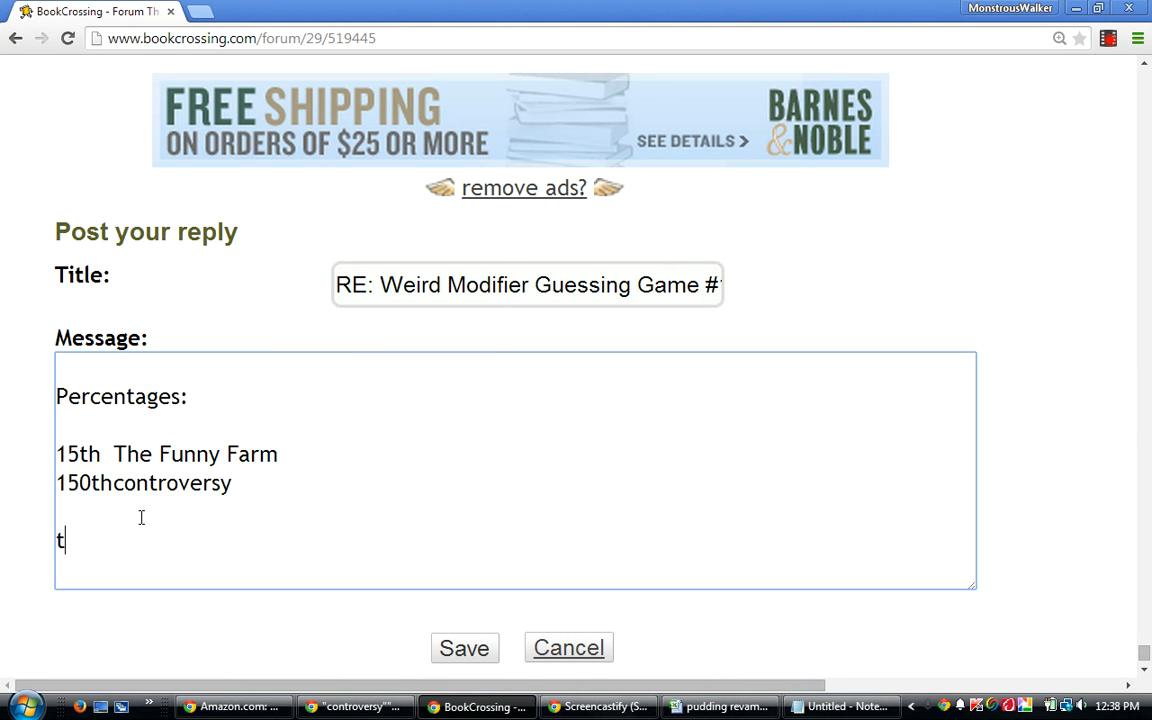
text(Tradi)
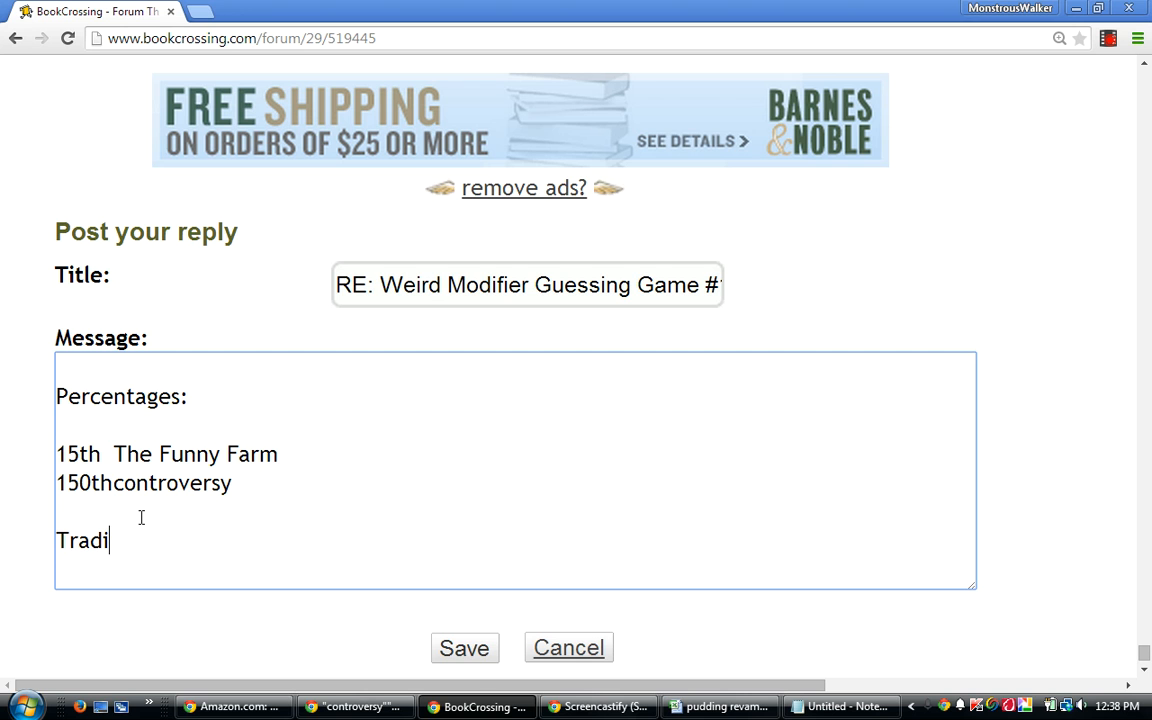
text(tionals:)
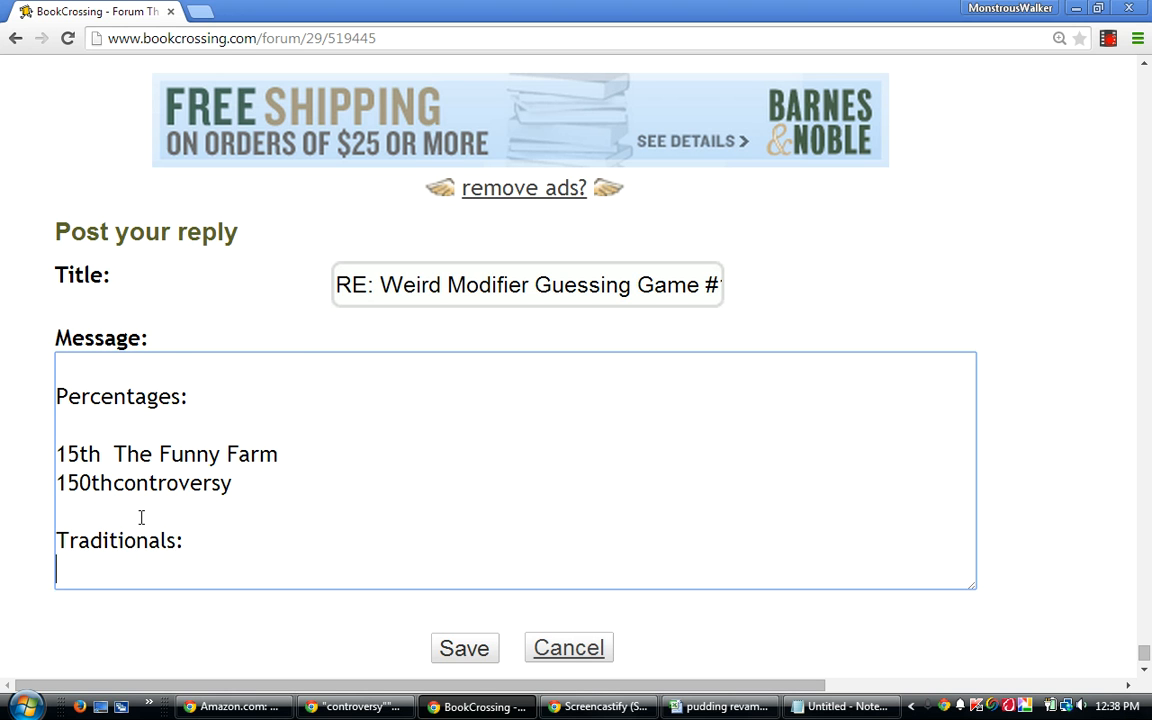
key(Return)
right_click(67, 573)
click(112, 407)
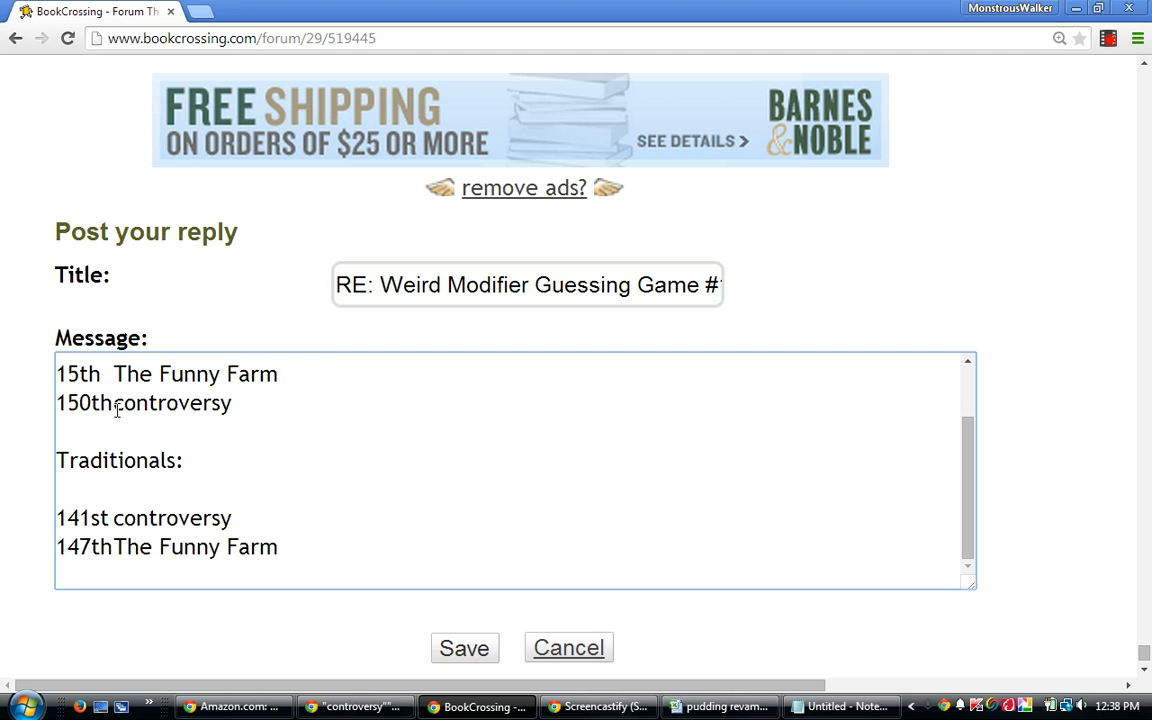
Add the line "230 guesses" at the end of the reply message, set off by several blank lines
key(Return)
key(Return)
key(Return)
text(23)
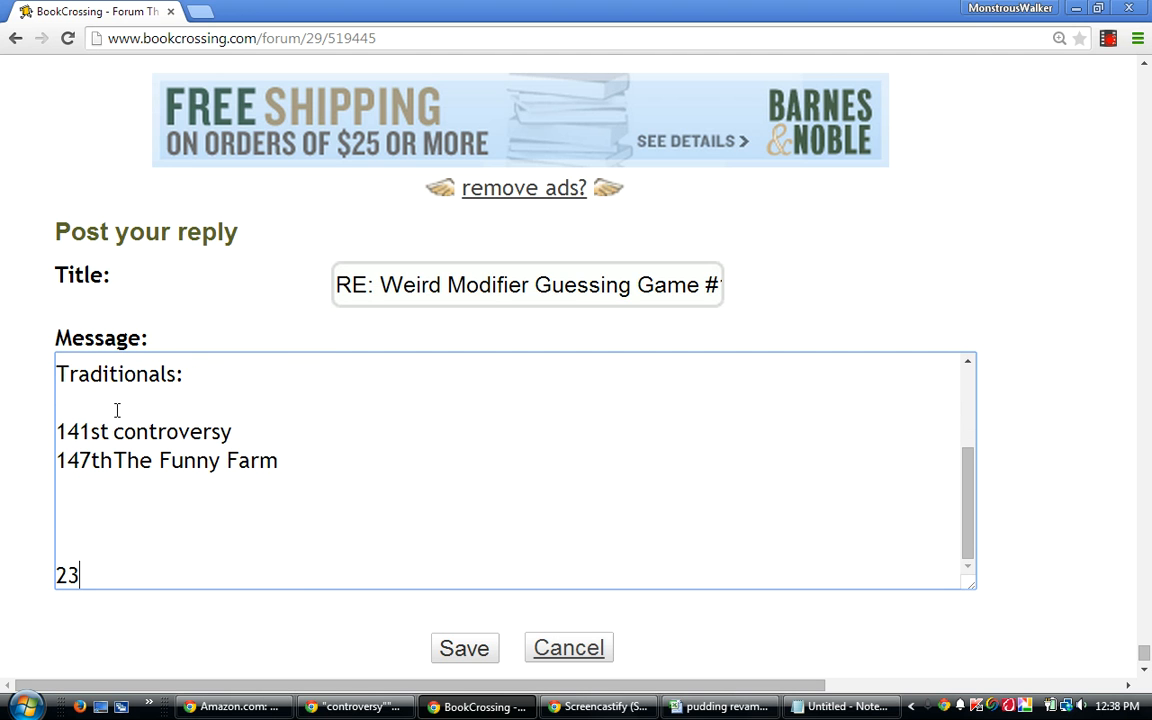
text(0 guesses)
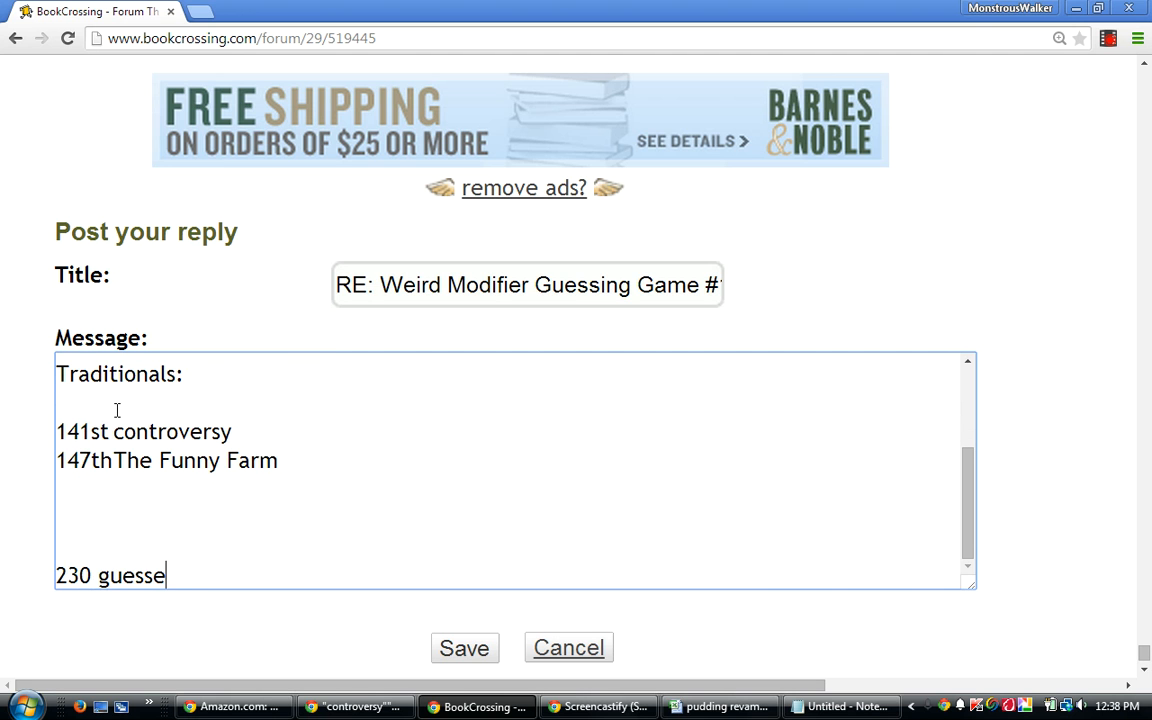
Switch to the Excel workbook and examine the differential ranks of controversy and The Funny Farm in column AN
click(733, 708)
key(Escape)
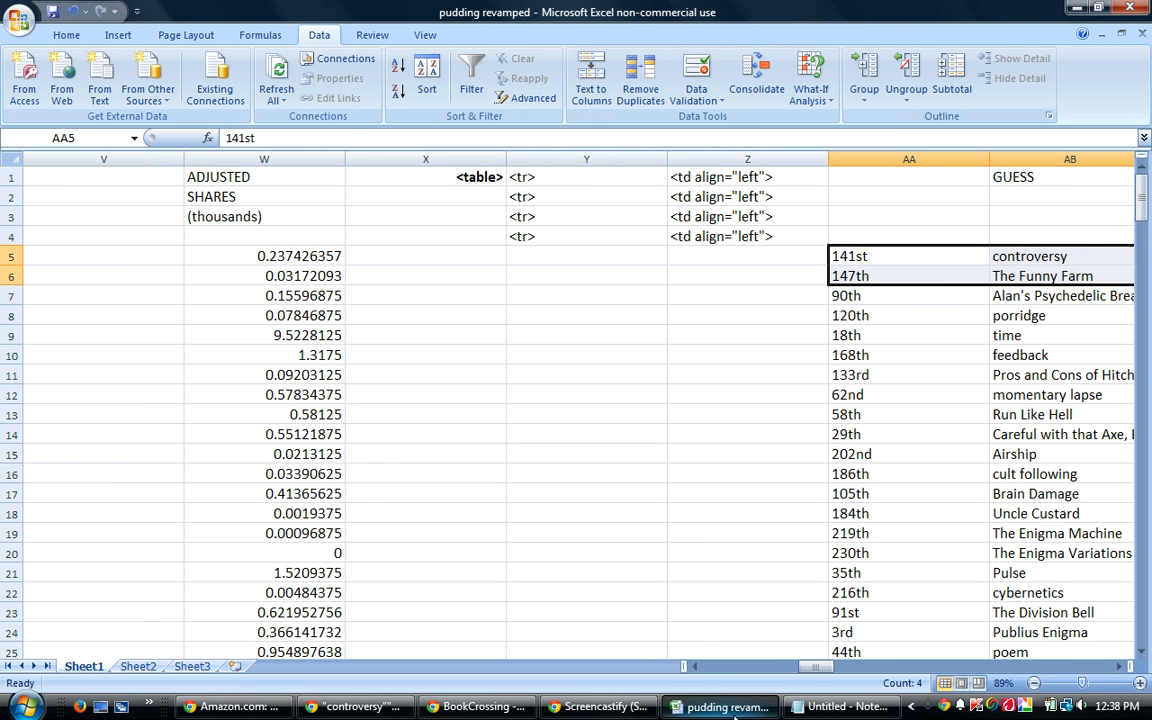
key(Right)
key(Right)
key(Right)
key(Right)
key(Right)
key(Right)
key(Right)
key(Right)
key(Right)
key(Right)
key(Right)
key(Right)
key(Right)
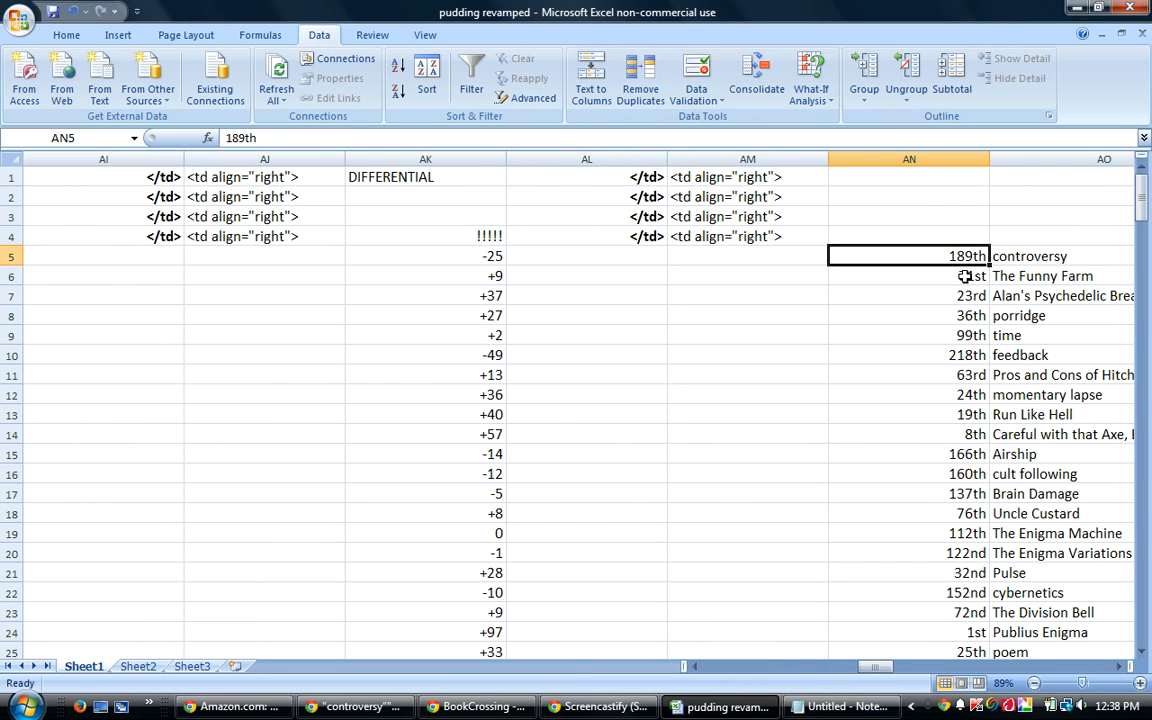
key(Down)
key(Up)
Back in the BookCrossing reply, add "& 71st" after The Funny Farm's percentage rank and "& 189th" after controversy's
click(484, 707)
click(244, 553)
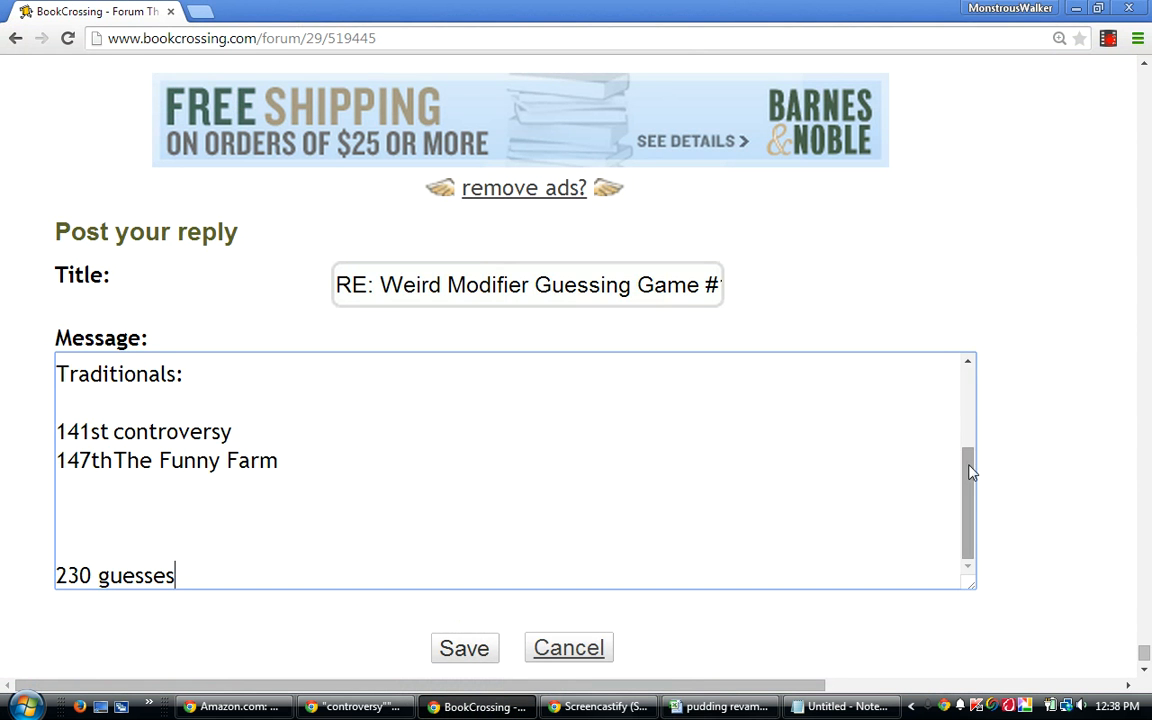
drag(968, 484, 969, 393)
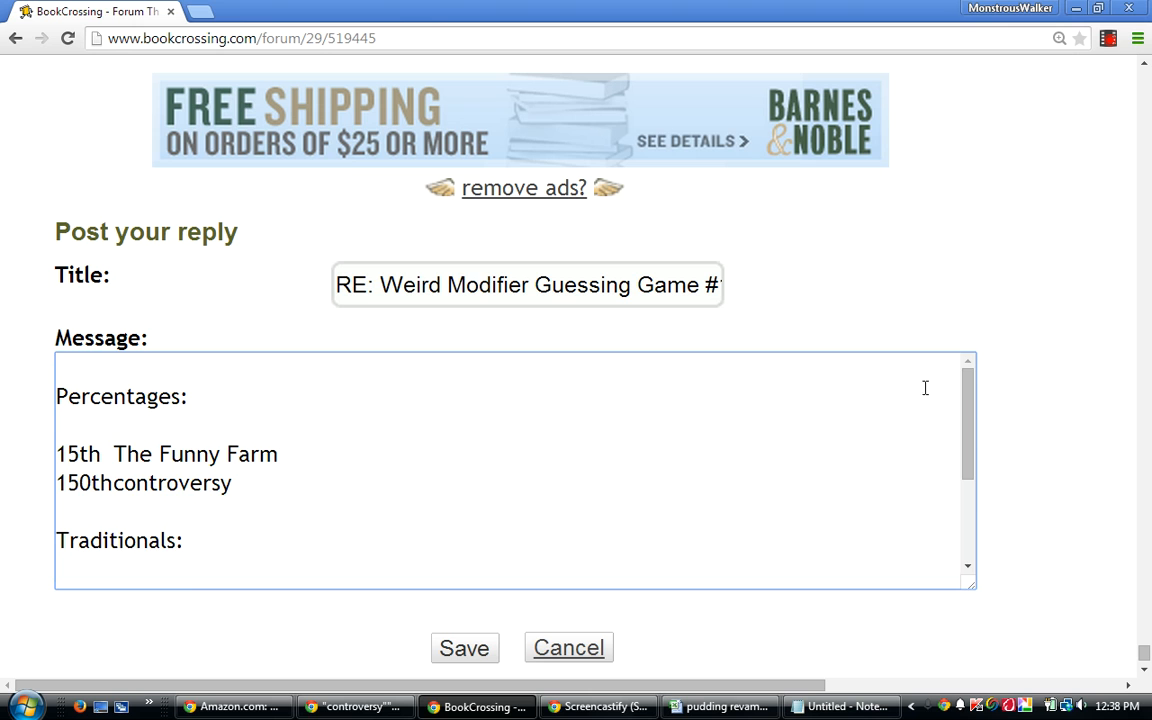
click(106, 456)
text(& 71st)
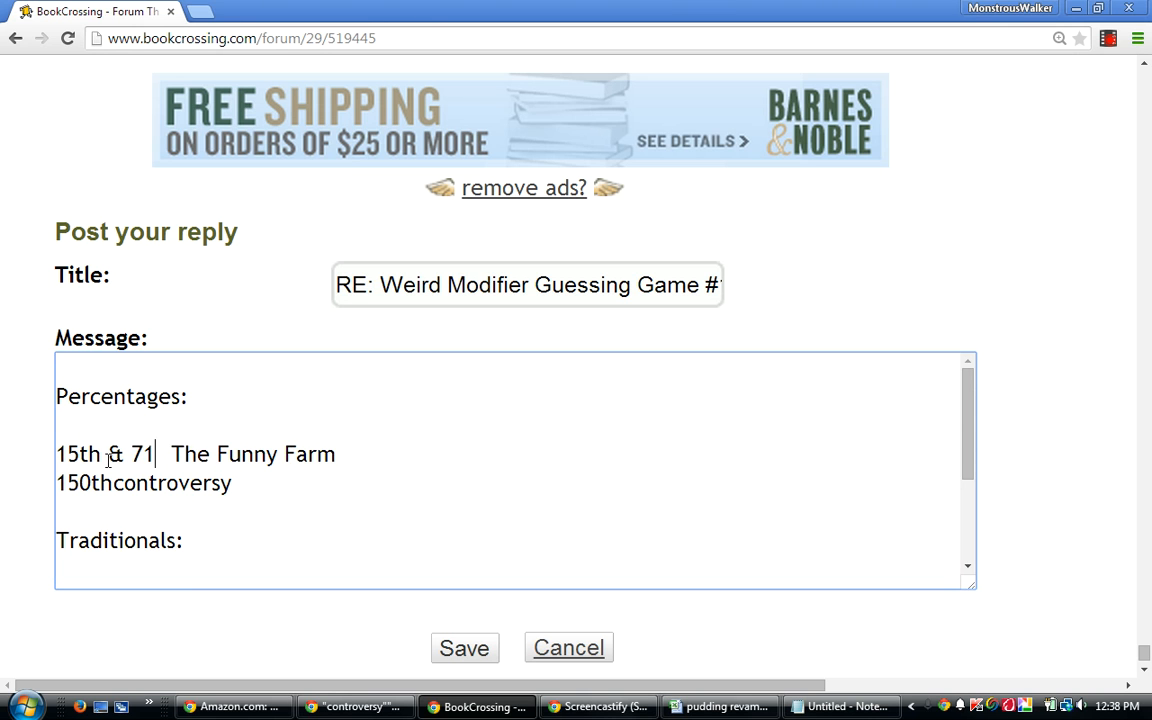
click(111, 483)
text(& 189th)
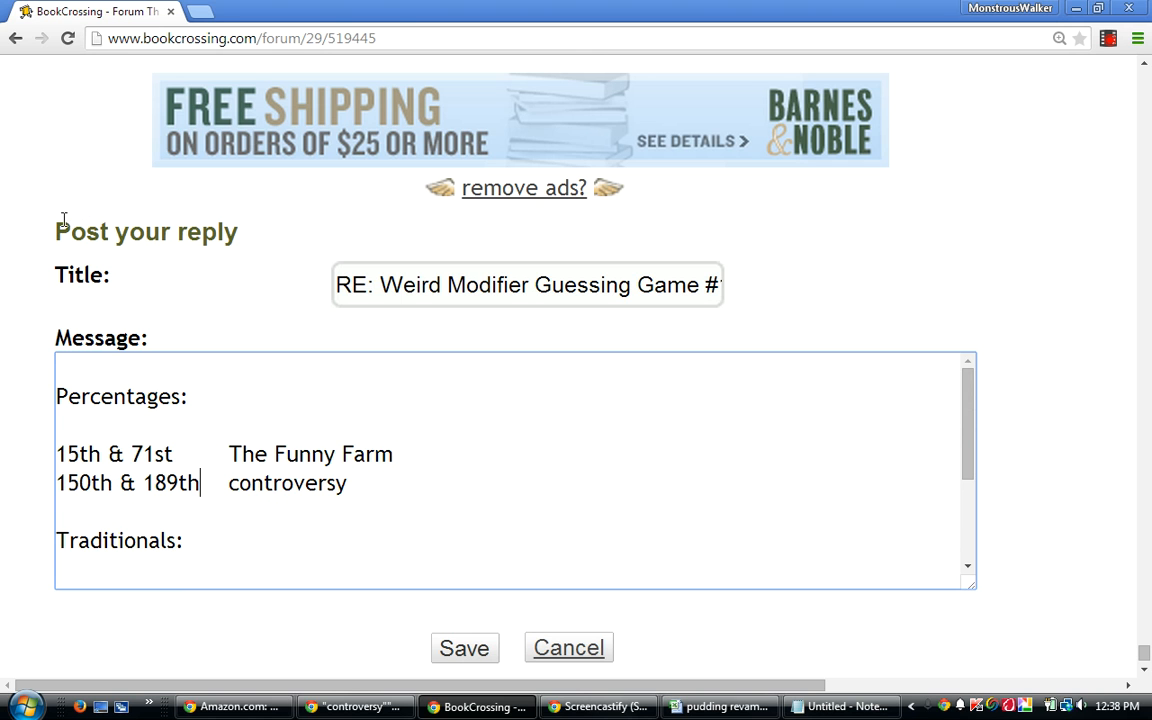
Extend the first heading of the reply message to read "Percentages and Differentials:"
click(182, 398)
text(and)
text( Differentia)
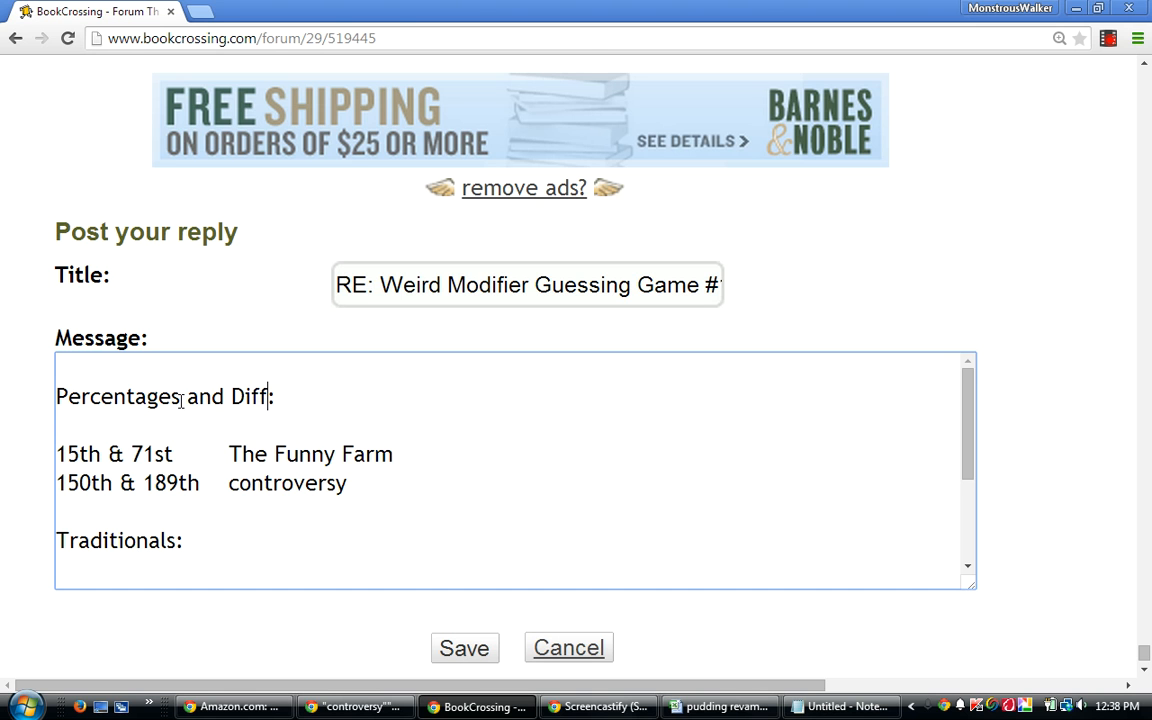
text(ls)
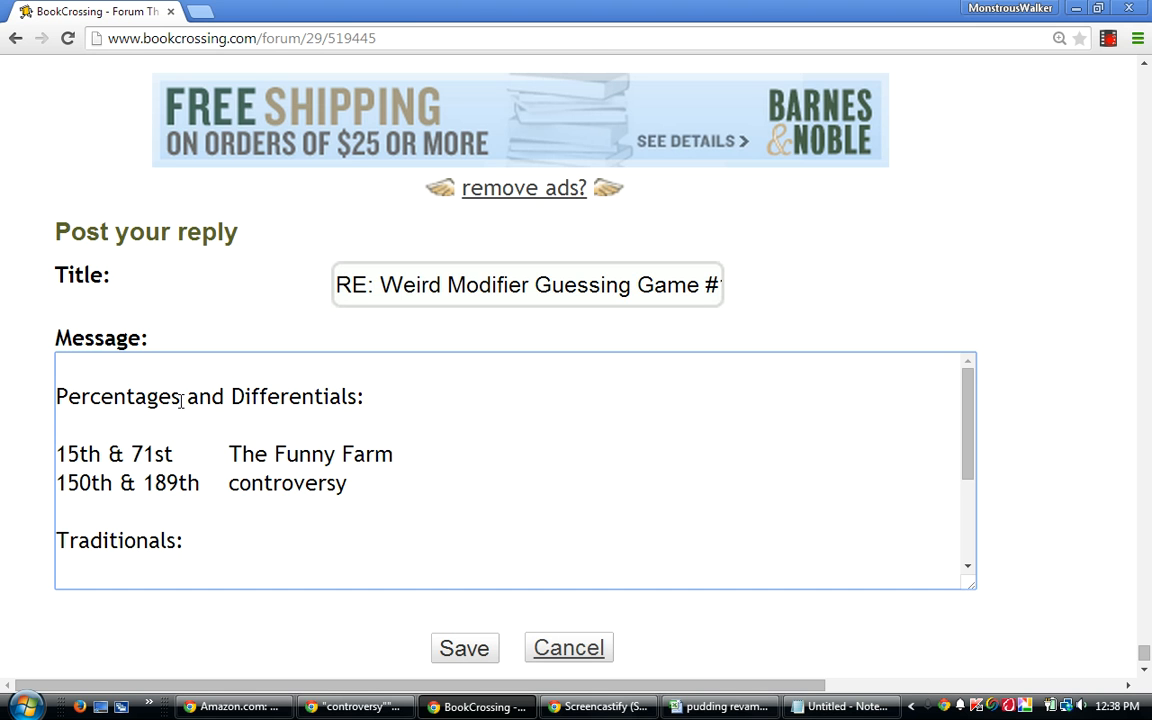
drag(969, 406, 967, 494)
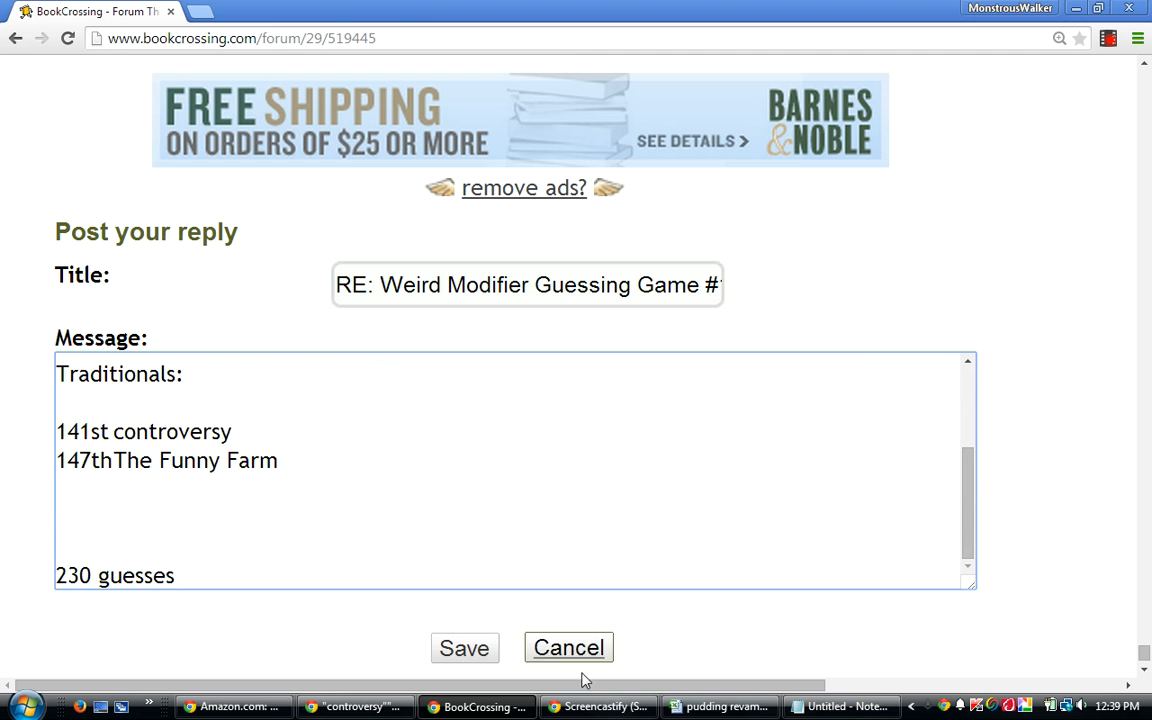
Switch to the Excel workbook and sort rows 5 to 234 by column AV A to Z, then by column G largest to smallest
mouse_move(720, 706)
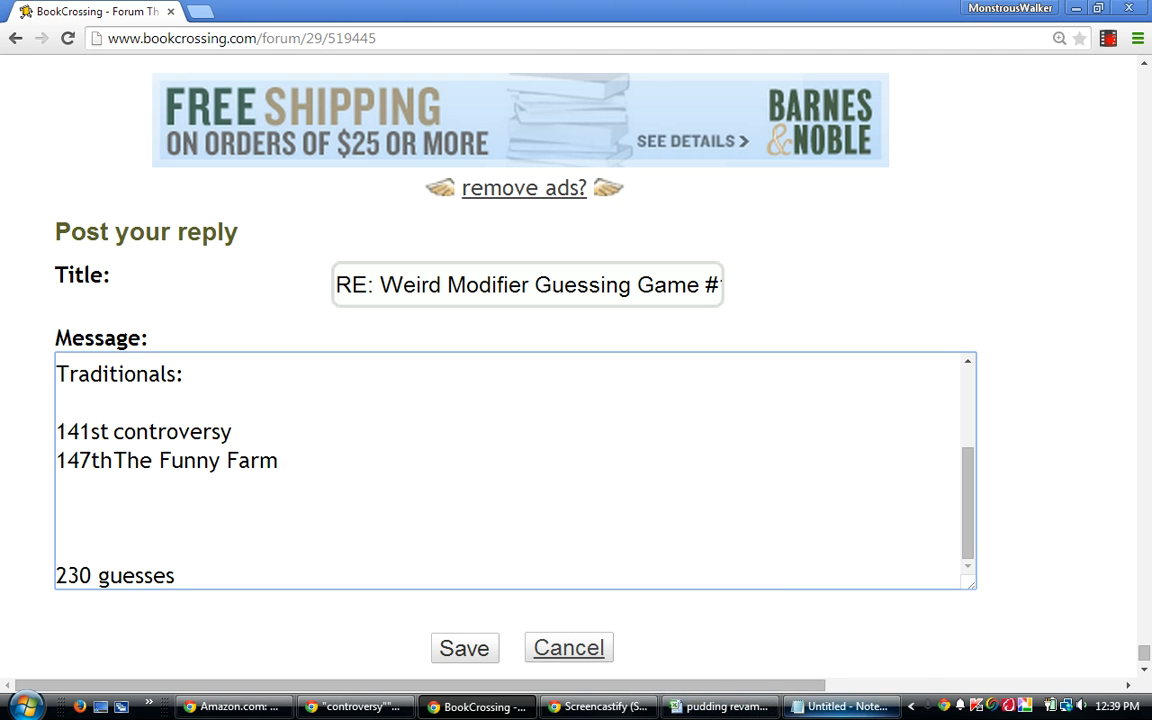
mouse_move(838, 708)
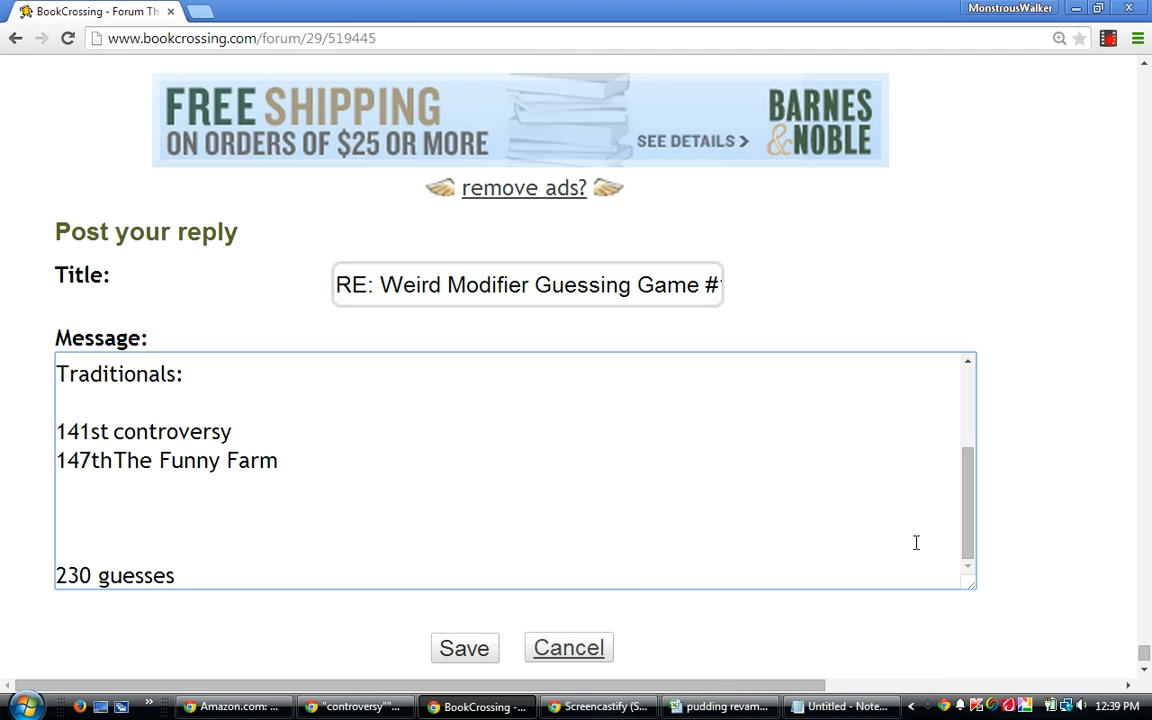
click(725, 707)
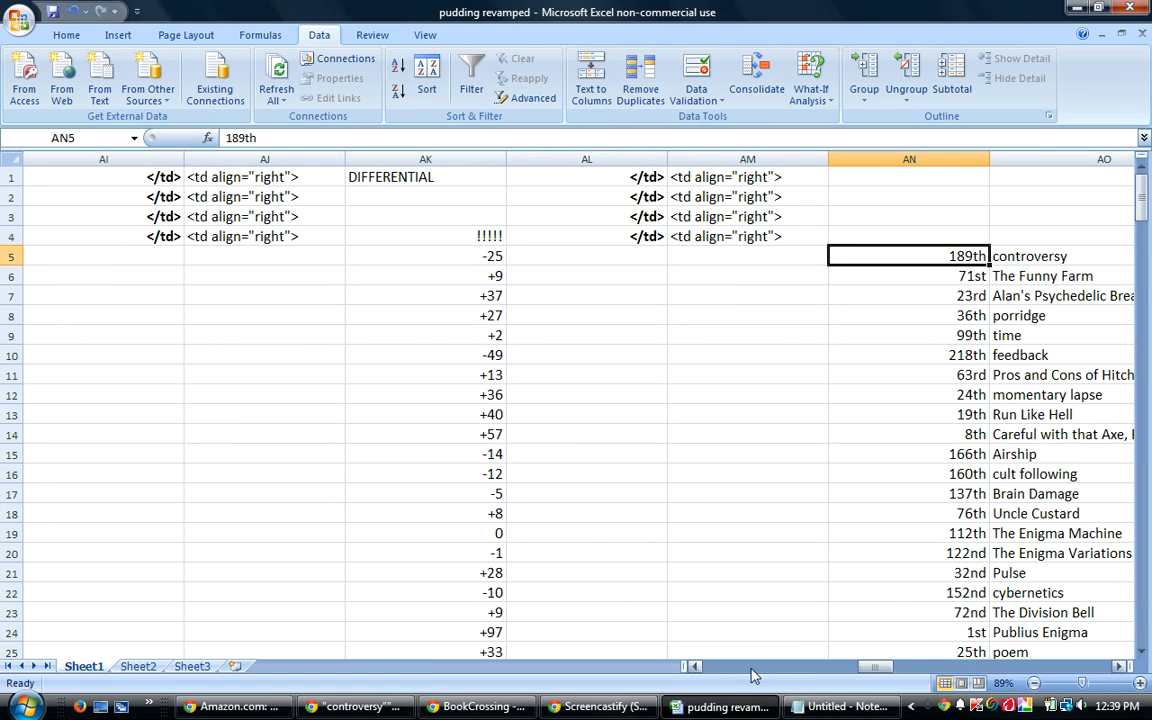
click(489, 276)
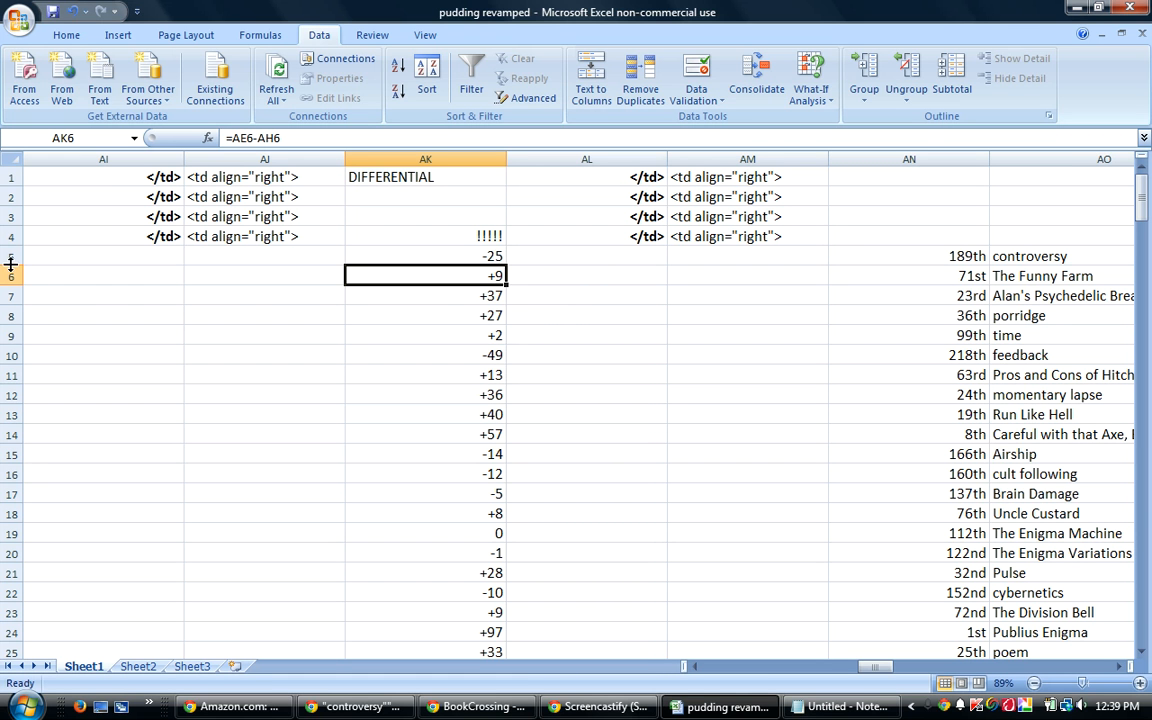
drag(10, 252, 12, 612)
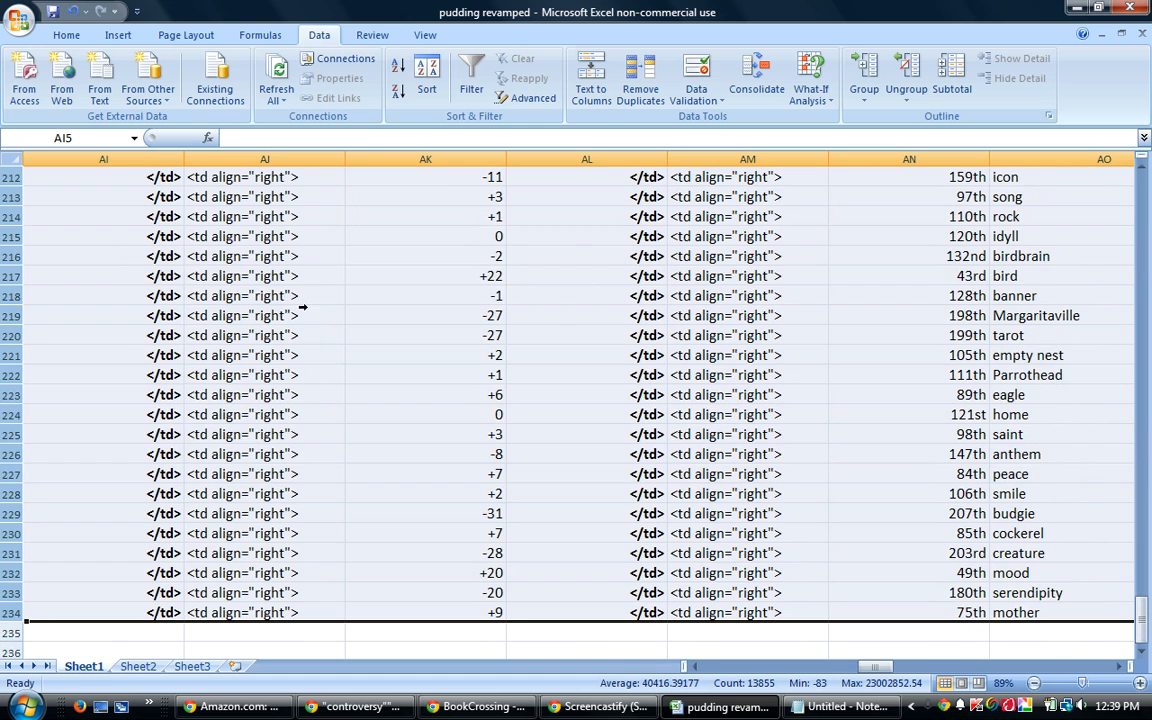
click(426, 75)
click(537, 474)
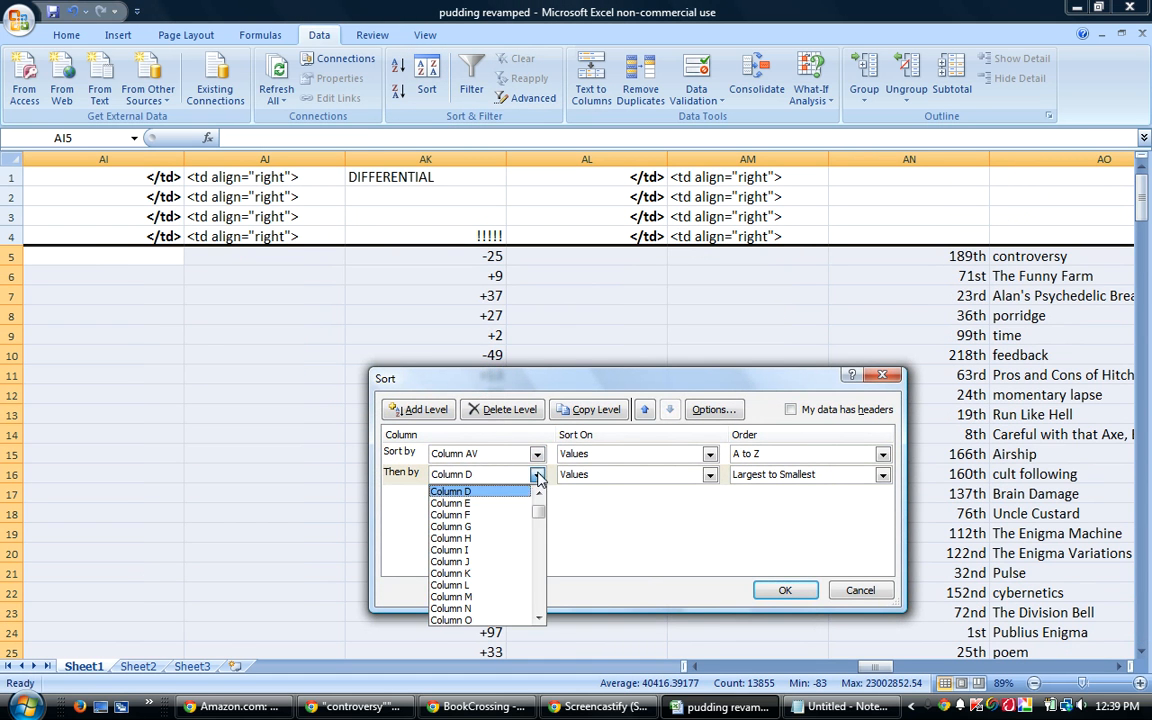
click(500, 524)
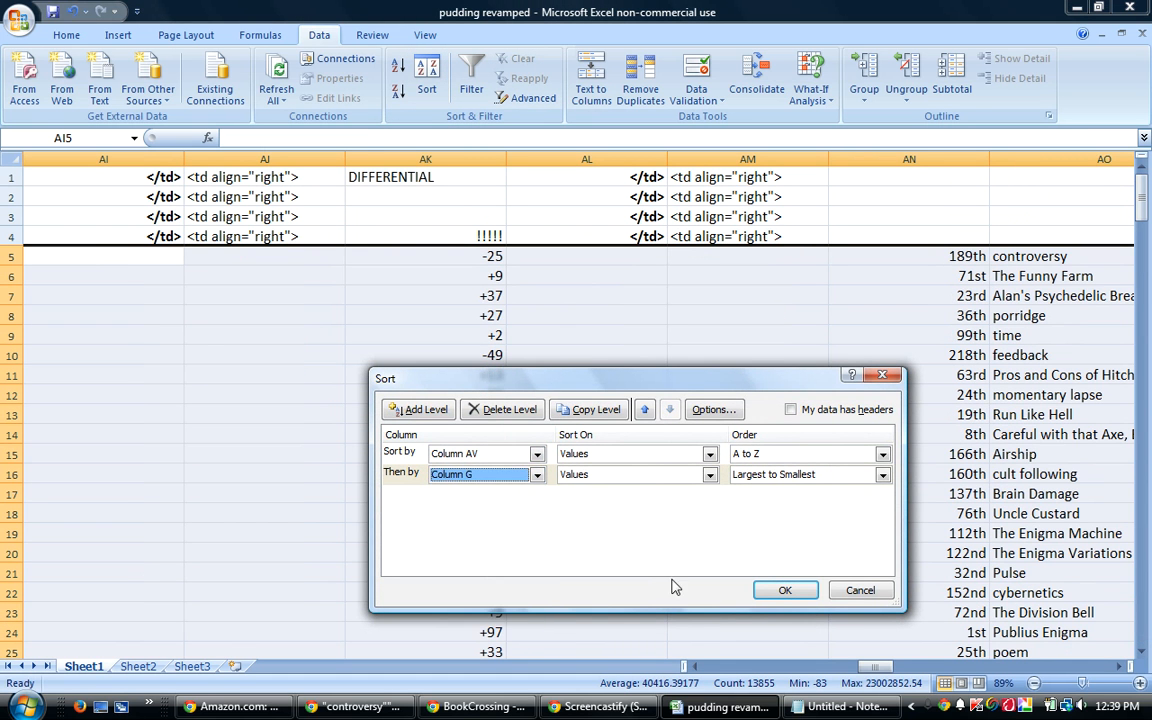
click(780, 589)
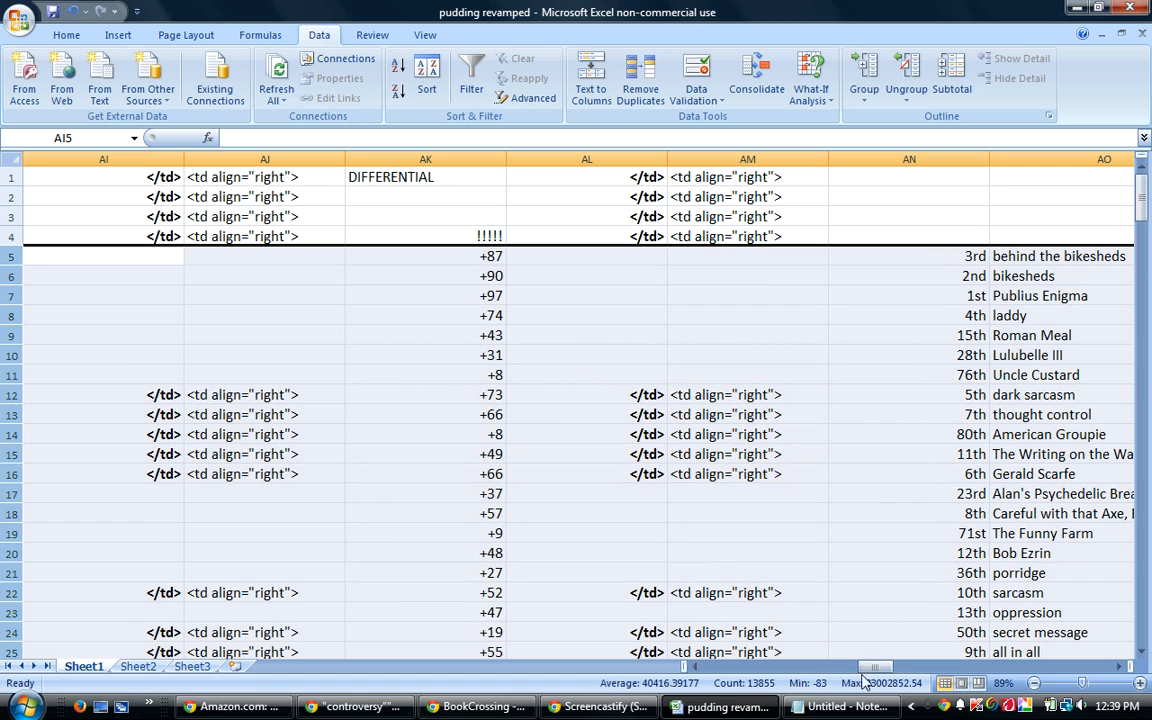
Examine the GUESS NUMBER and SCREEN NAME columns beside the sorted guesses
drag(878, 668, 886, 670)
drag(883, 670, 893, 675)
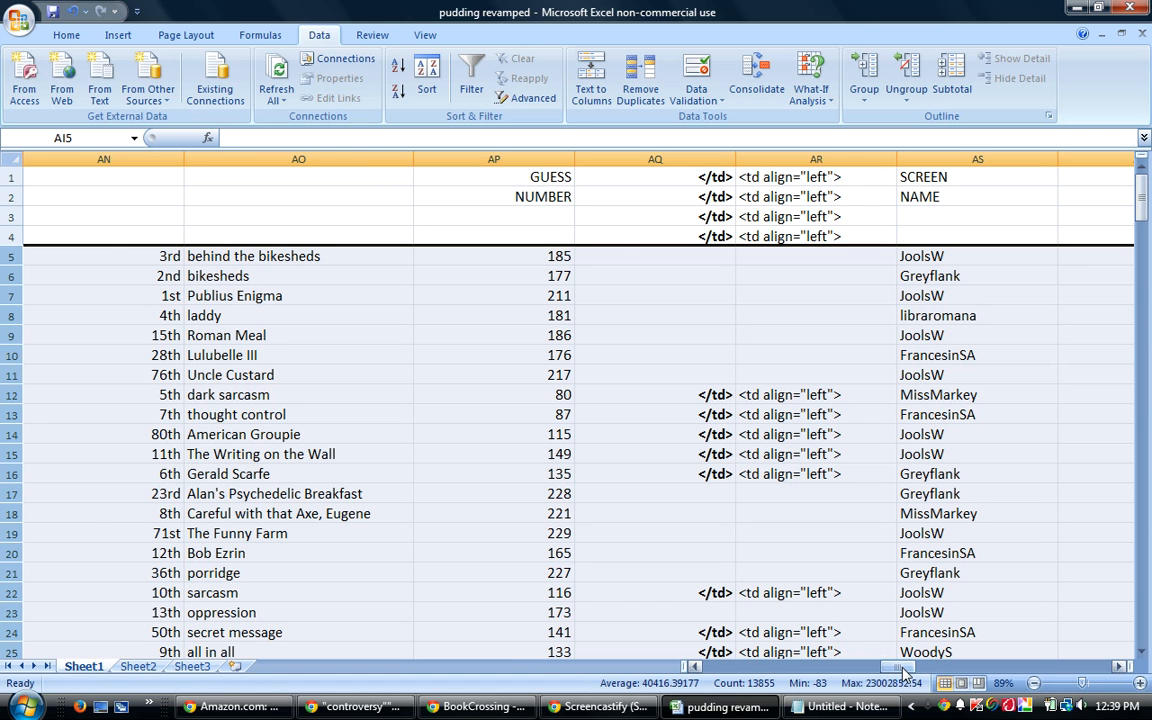
drag(905, 672, 912, 675)
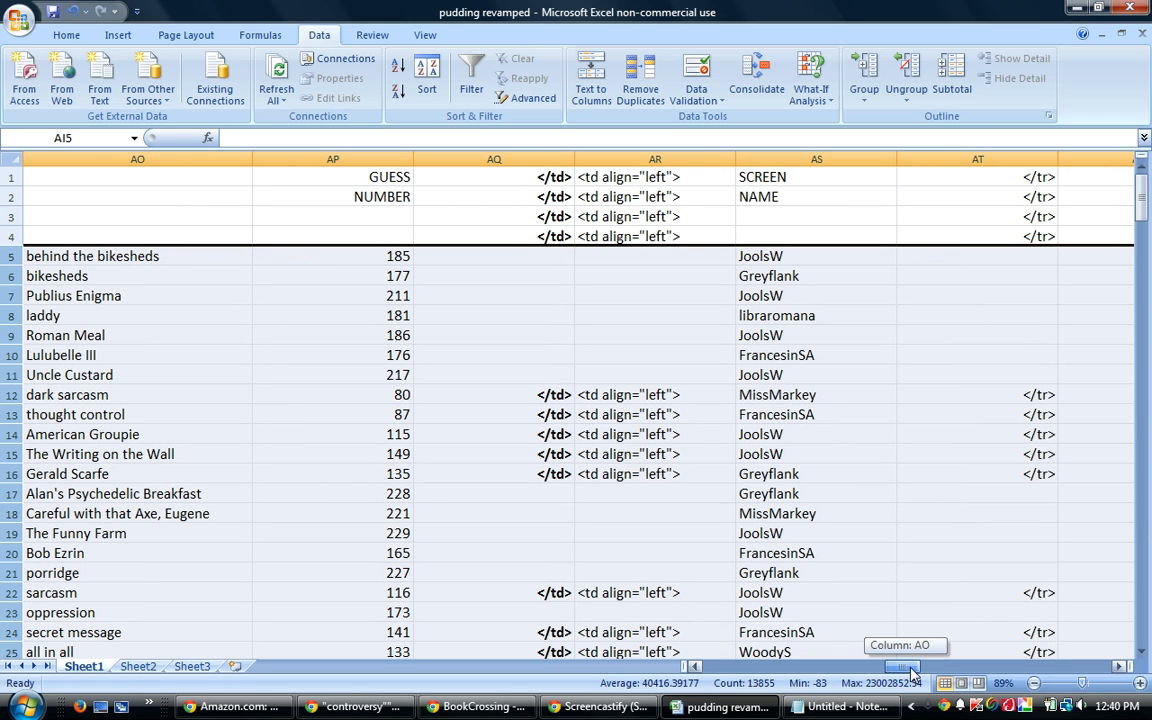
drag(912, 675, 905, 660)
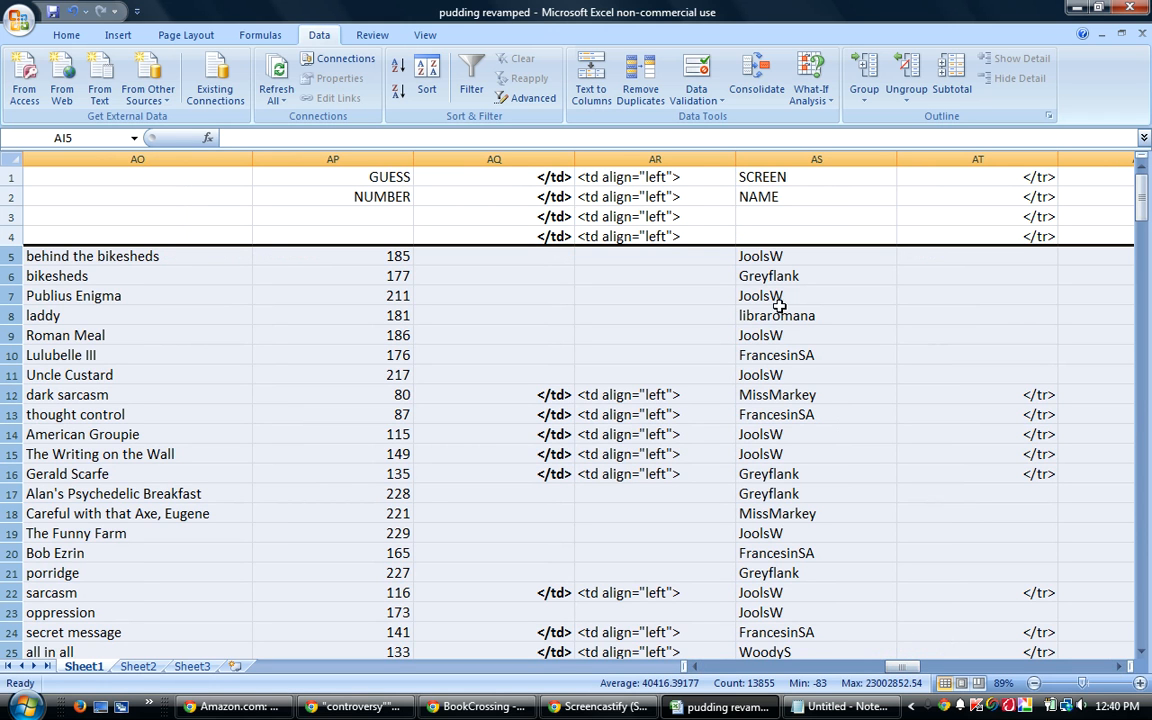
Examine the screen names in cells AS5 to AS15 for the top-ranked guesses
click(776, 258)
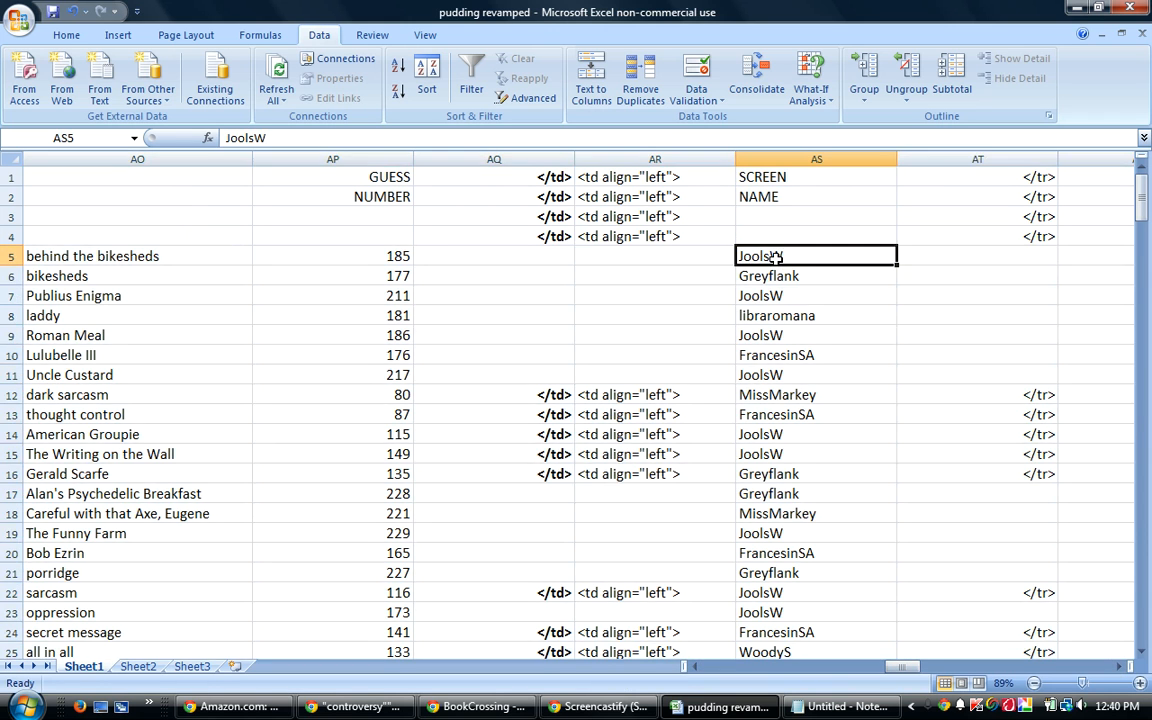
drag(776, 258, 762, 450)
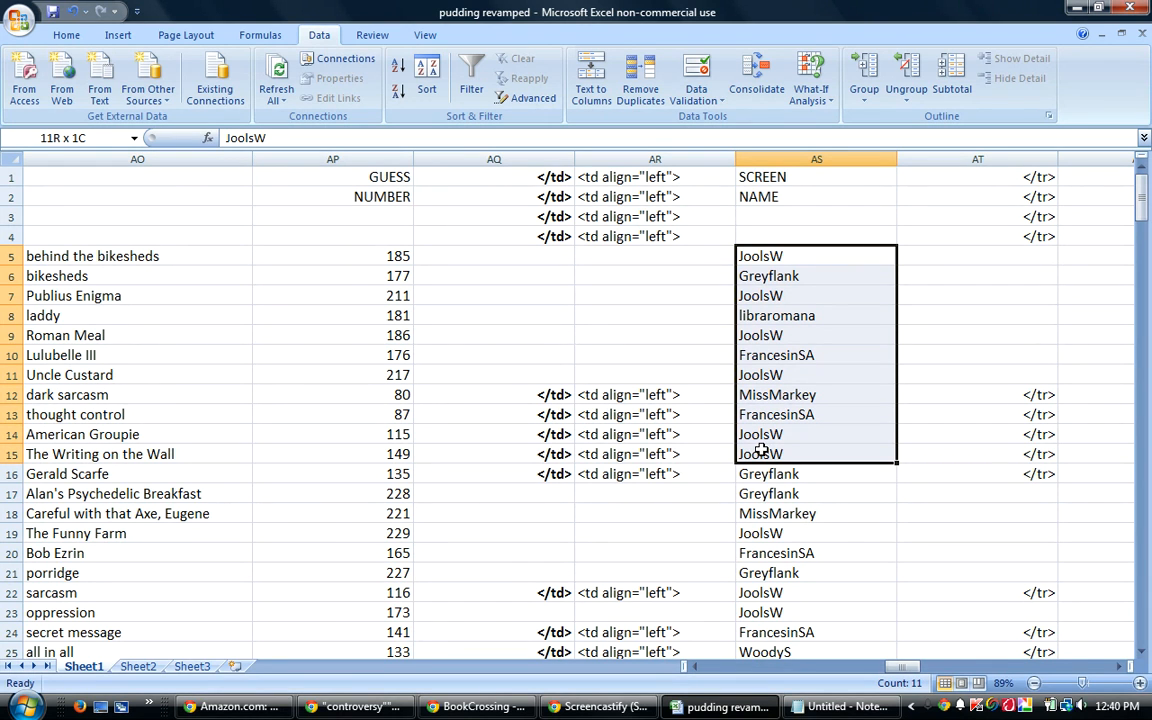
drag(762, 450, 762, 450)
click(905, 668)
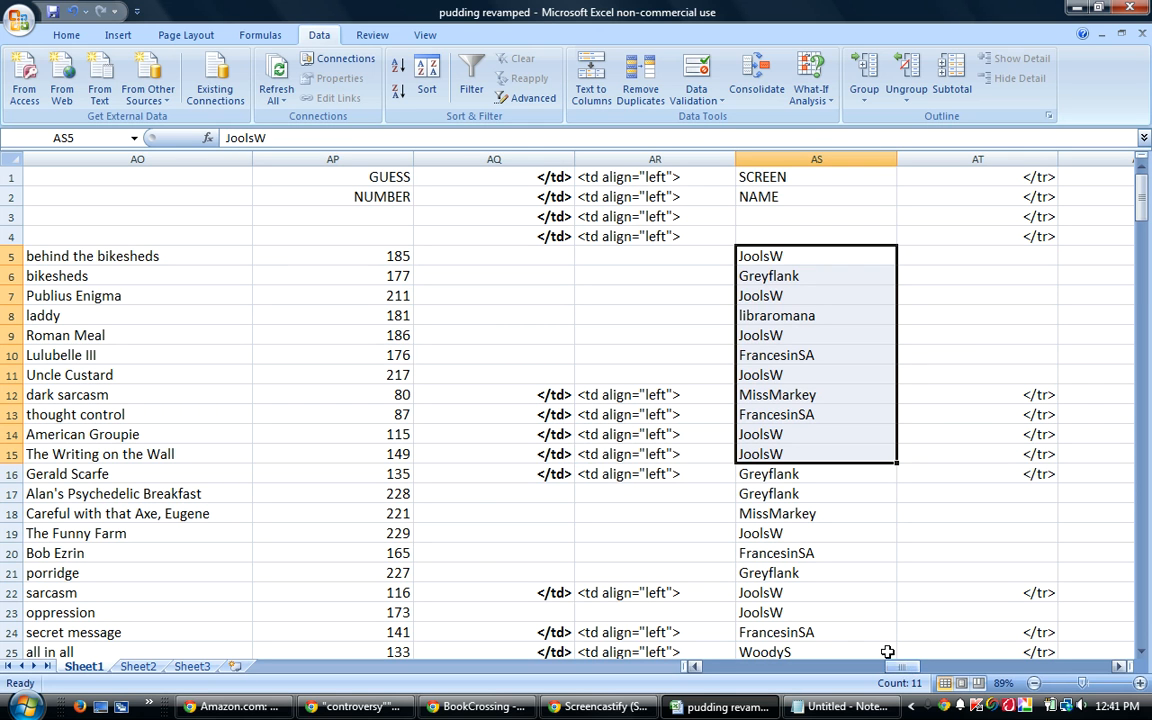
click(848, 607)
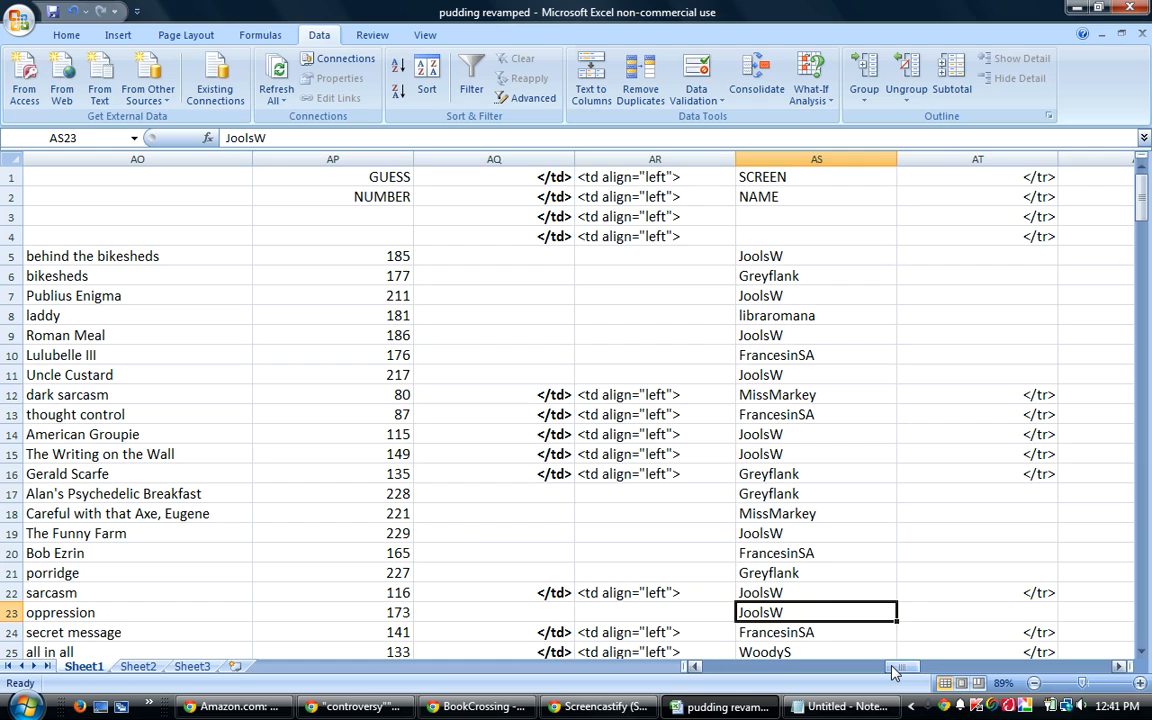
Fill column AX from row 5 to row 234 with the consecutive ranks 1 to 230
drag(895, 670, 730, 684)
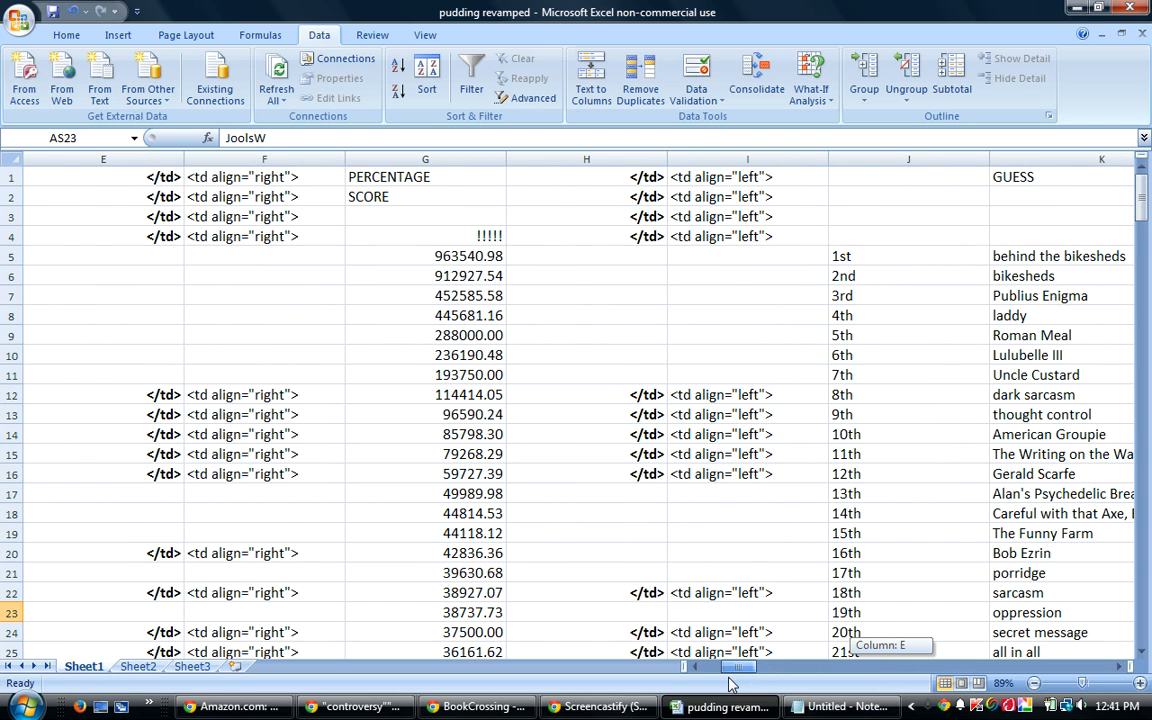
drag(730, 684, 940, 667)
drag(486, 257, 494, 714)
drag(490, 713, 478, 628)
drag(1143, 627, 1143, 178)
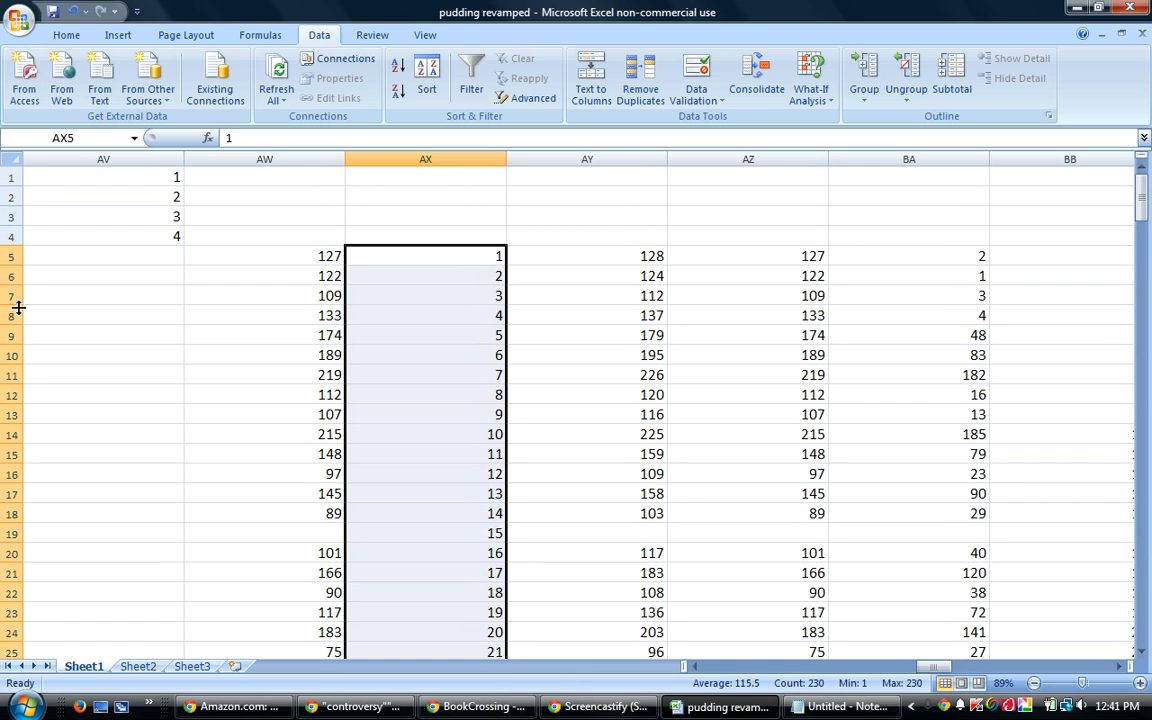
Sort rows 5 to 234 by column AV A to Z, then by column D largest to smallest
drag(8, 256, 12, 640)
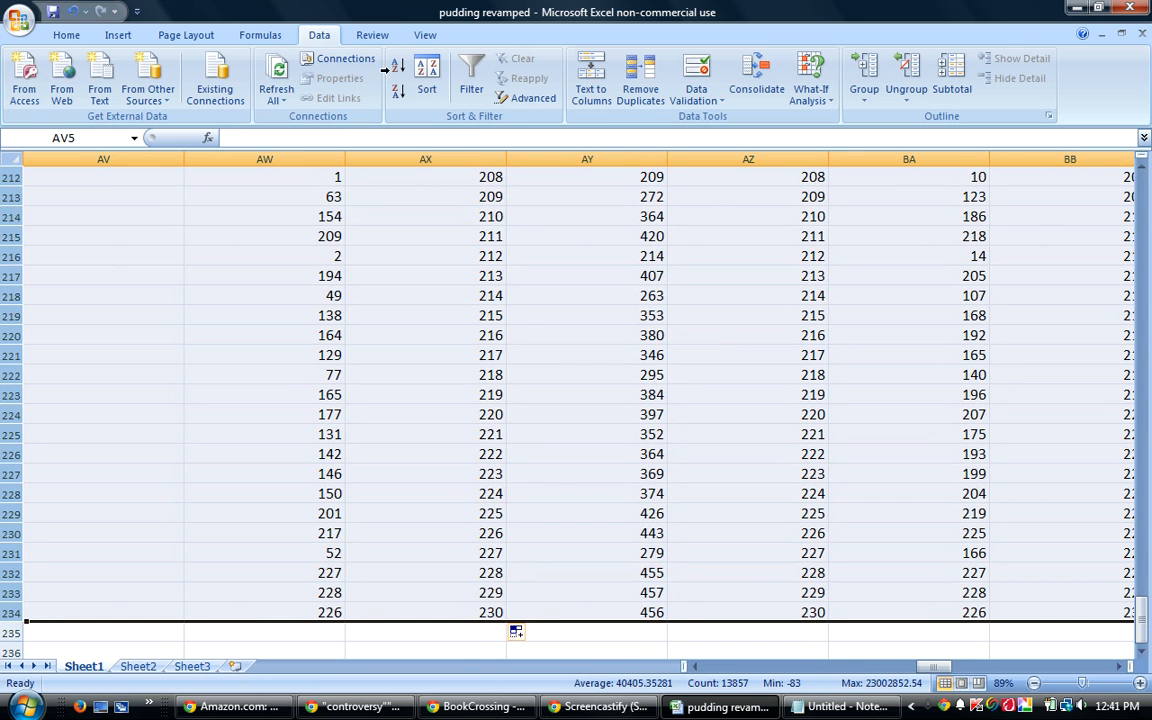
click(427, 80)
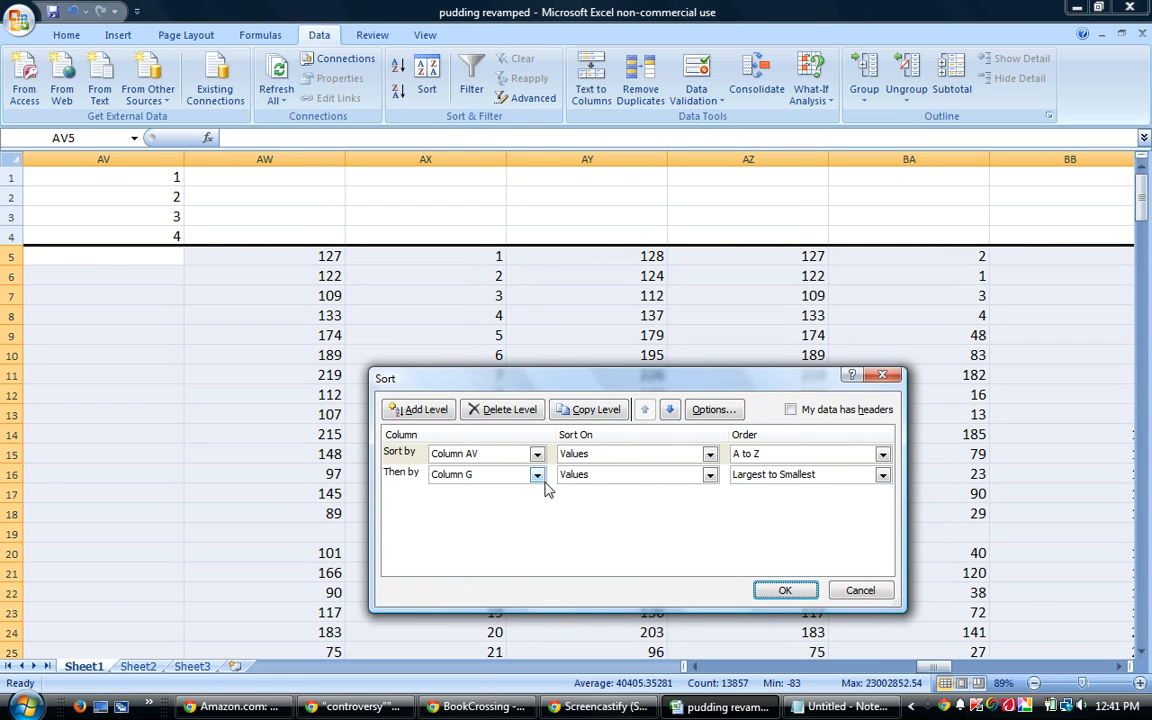
click(537, 474)
drag(538, 520, 540, 507)
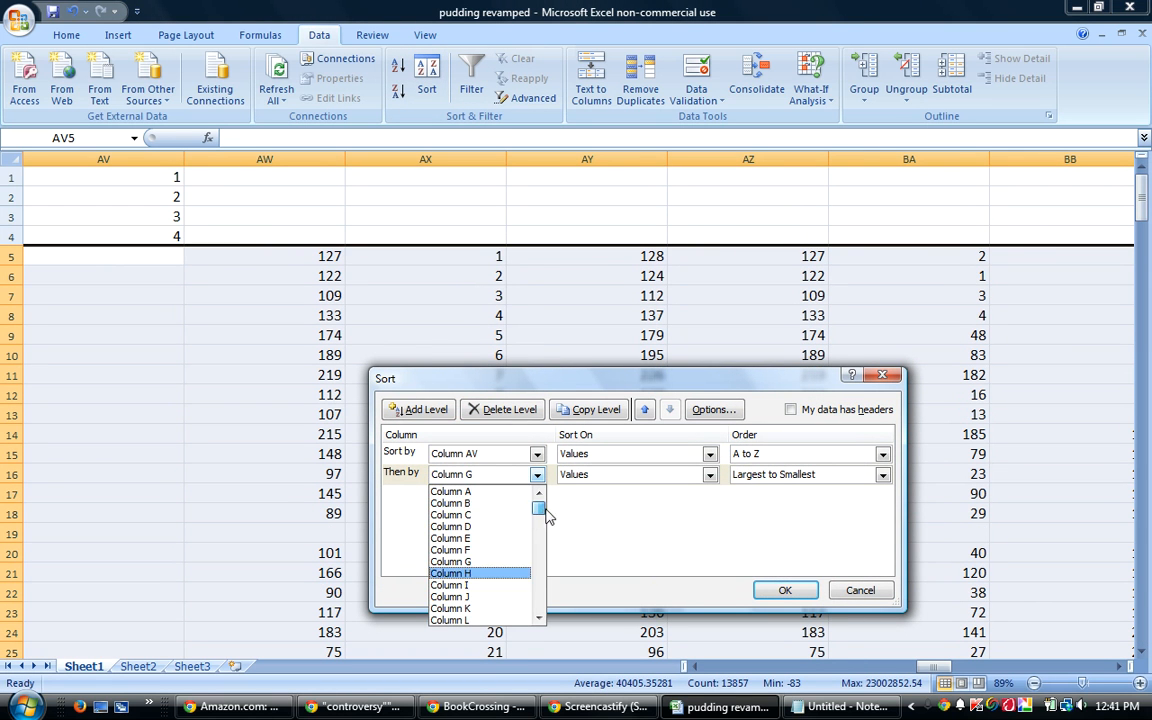
click(475, 527)
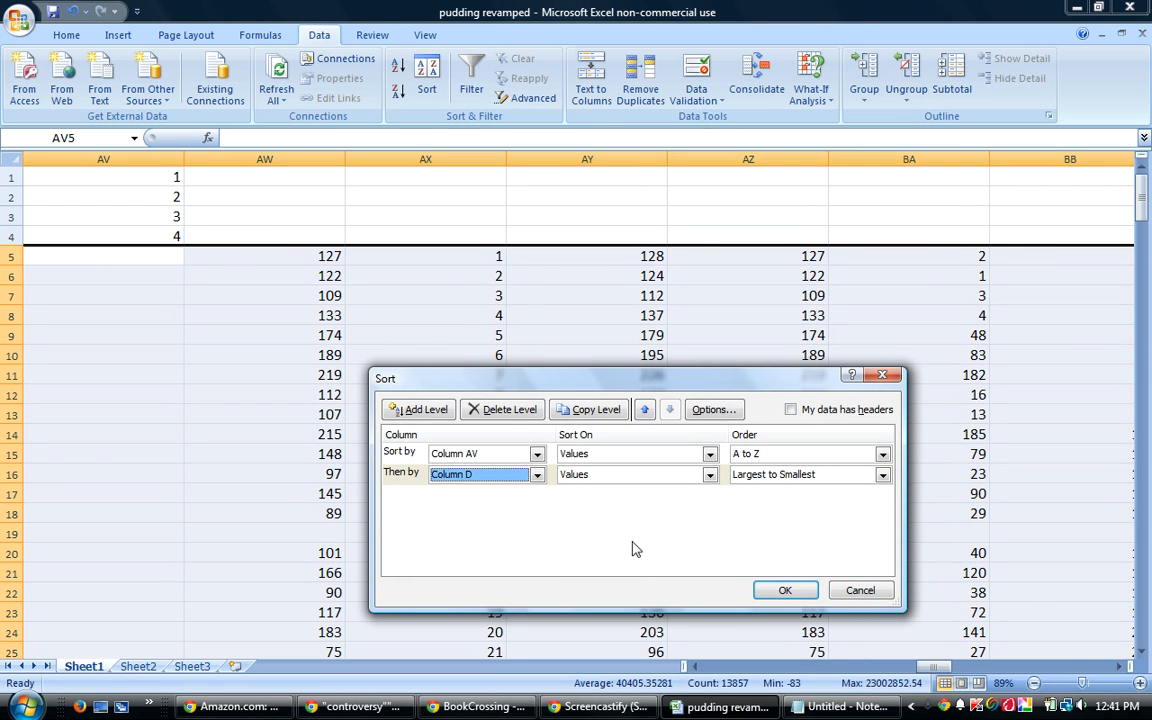
click(777, 591)
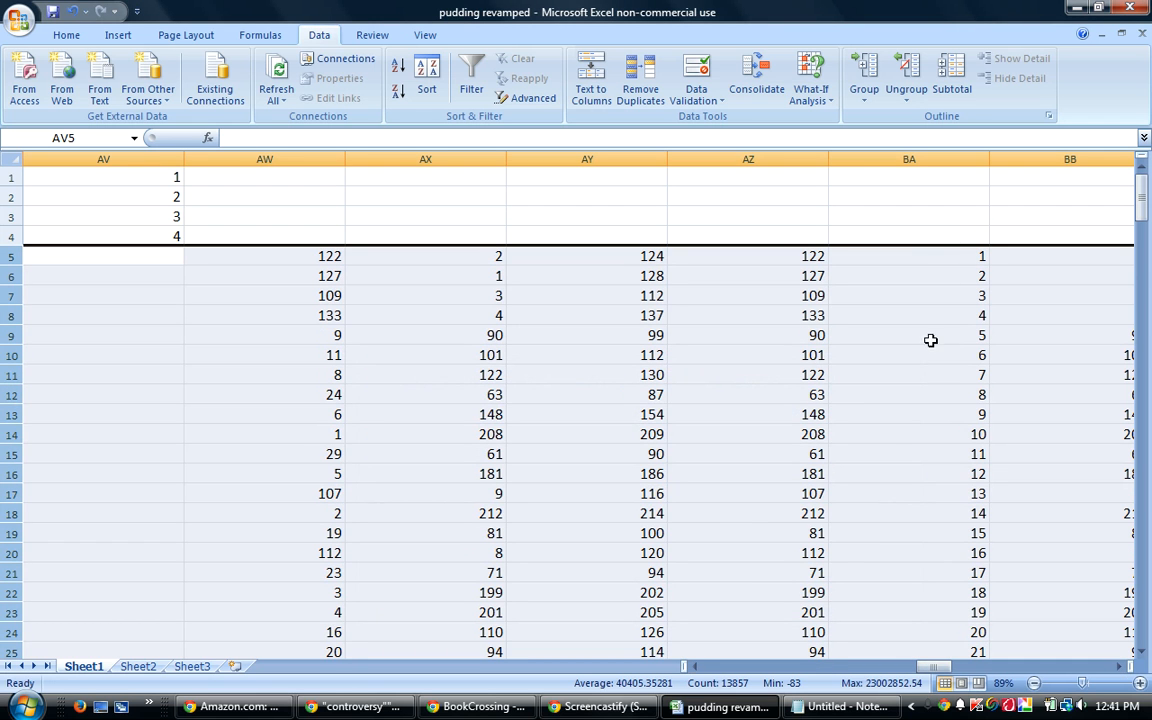
Fill column BA from row 5 to row 234 with the consecutive ranks 1 to 230
click(981, 256)
click(977, 288)
drag(985, 252, 973, 602)
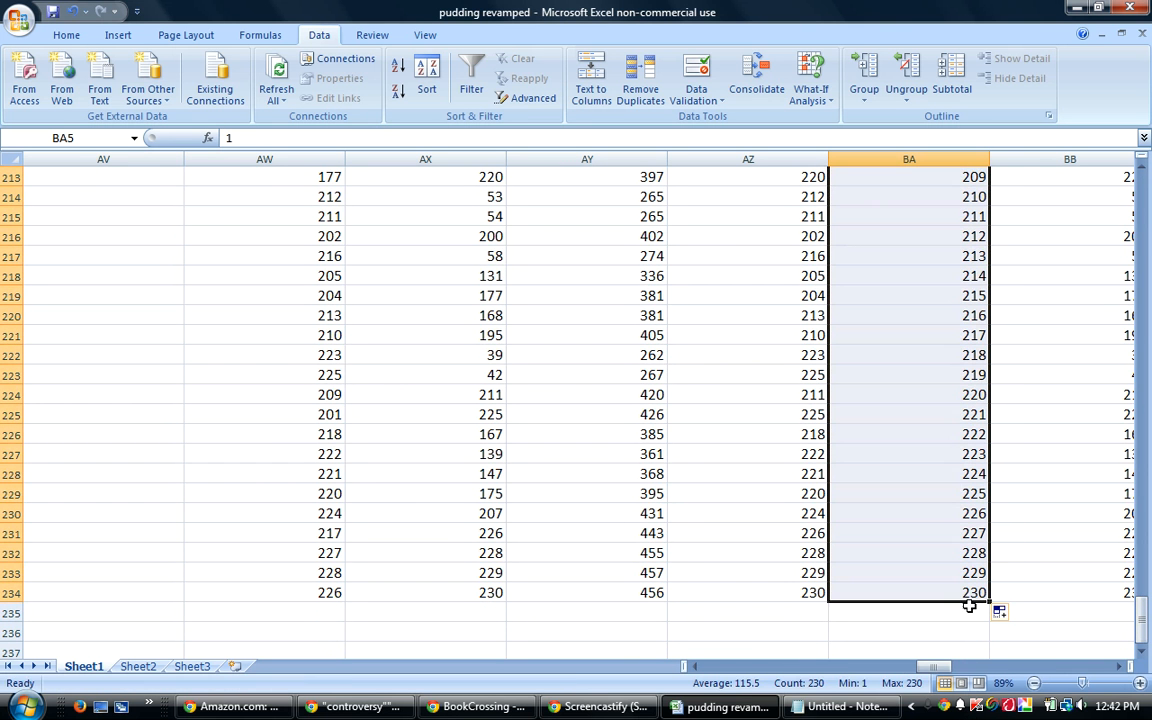
drag(1142, 612, 1126, 183)
Fill the formulas in BB5 and BC5 down both columns to row 234
drag(922, 670, 930, 665)
click(800, 257)
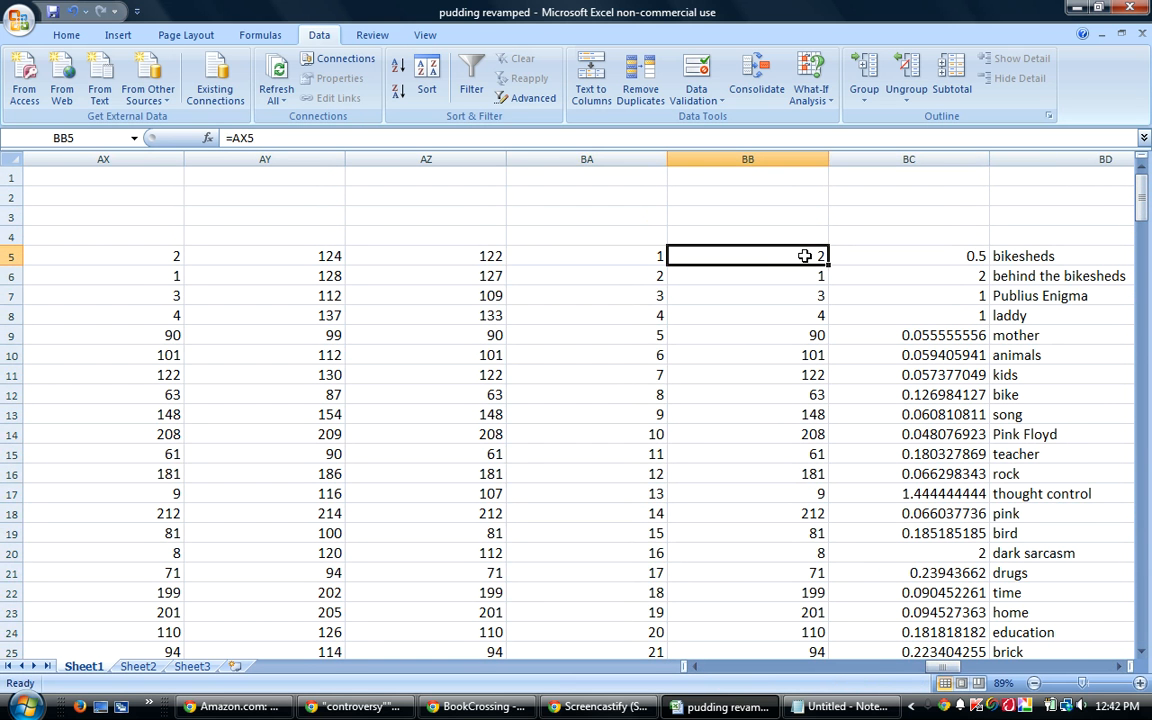
drag(800, 257, 902, 254)
drag(990, 262, 677, 631)
drag(930, 712, 946, 609)
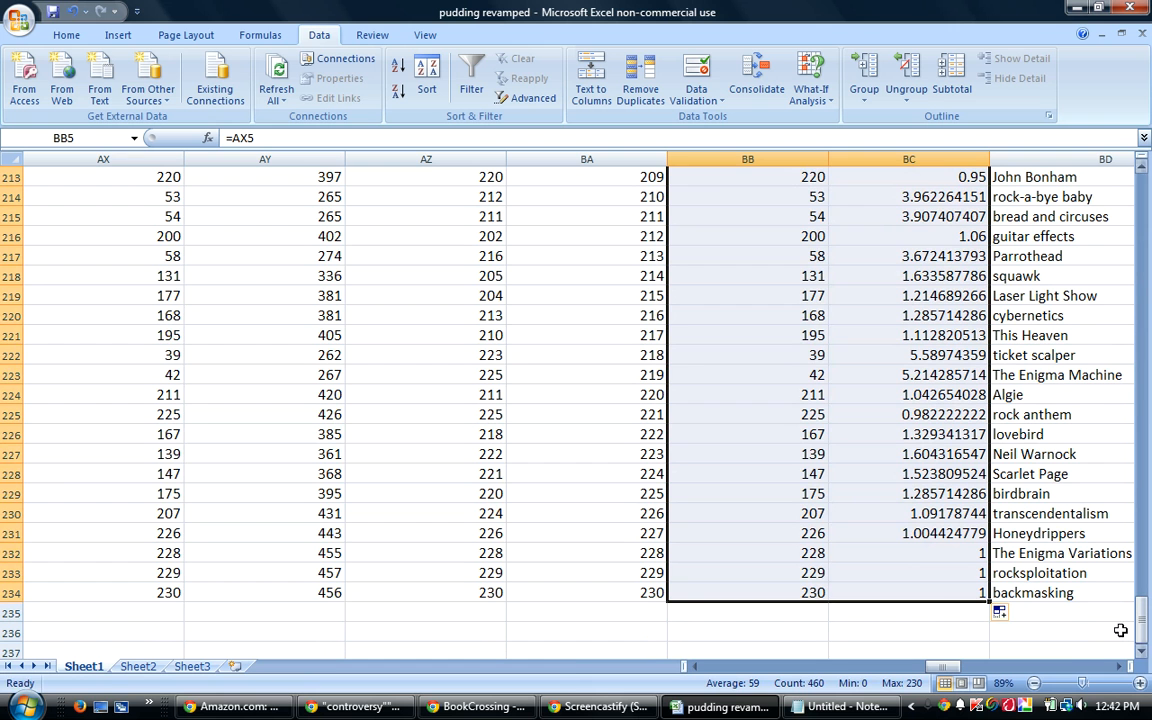
drag(1141, 608, 1145, 205)
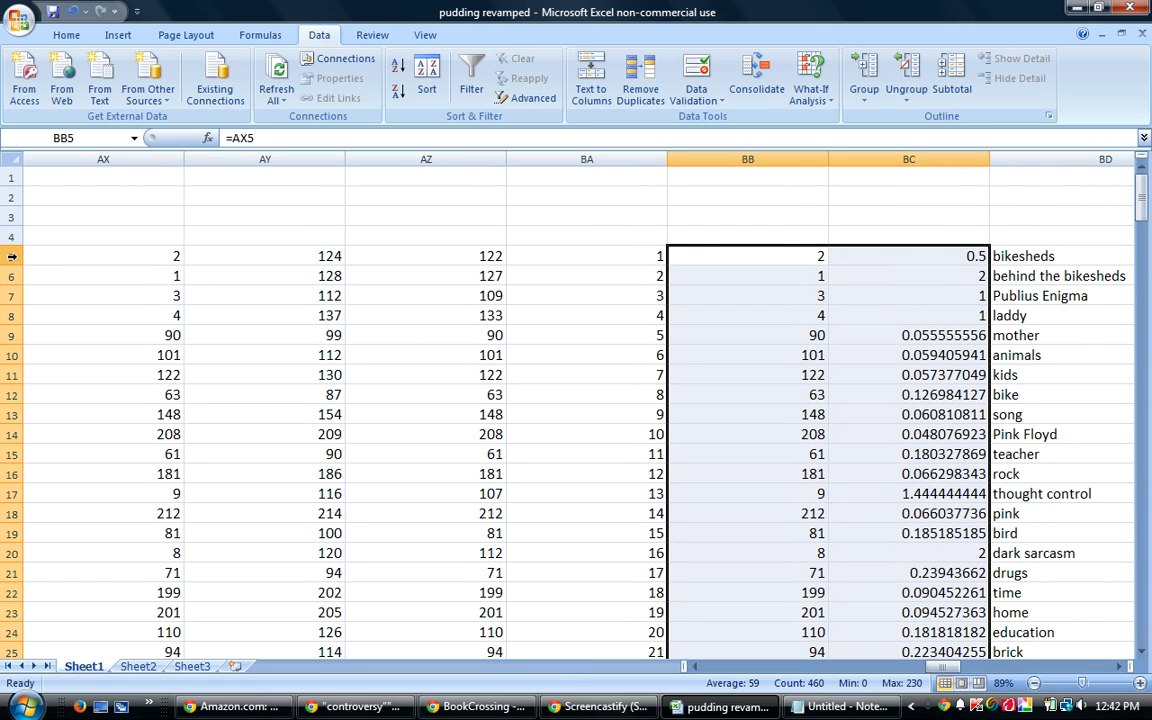
Sort rows 5 to 234 by column AV A to Z, then by column BC largest to smallest
drag(10, 256, 90, 615)
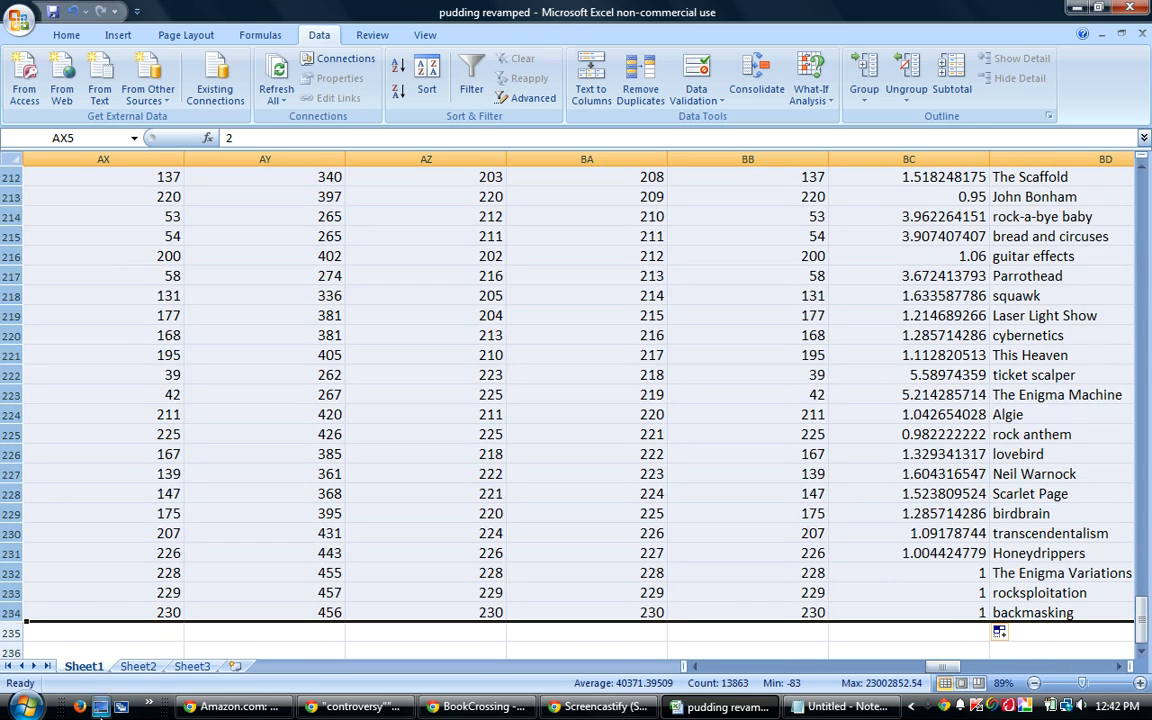
click(427, 75)
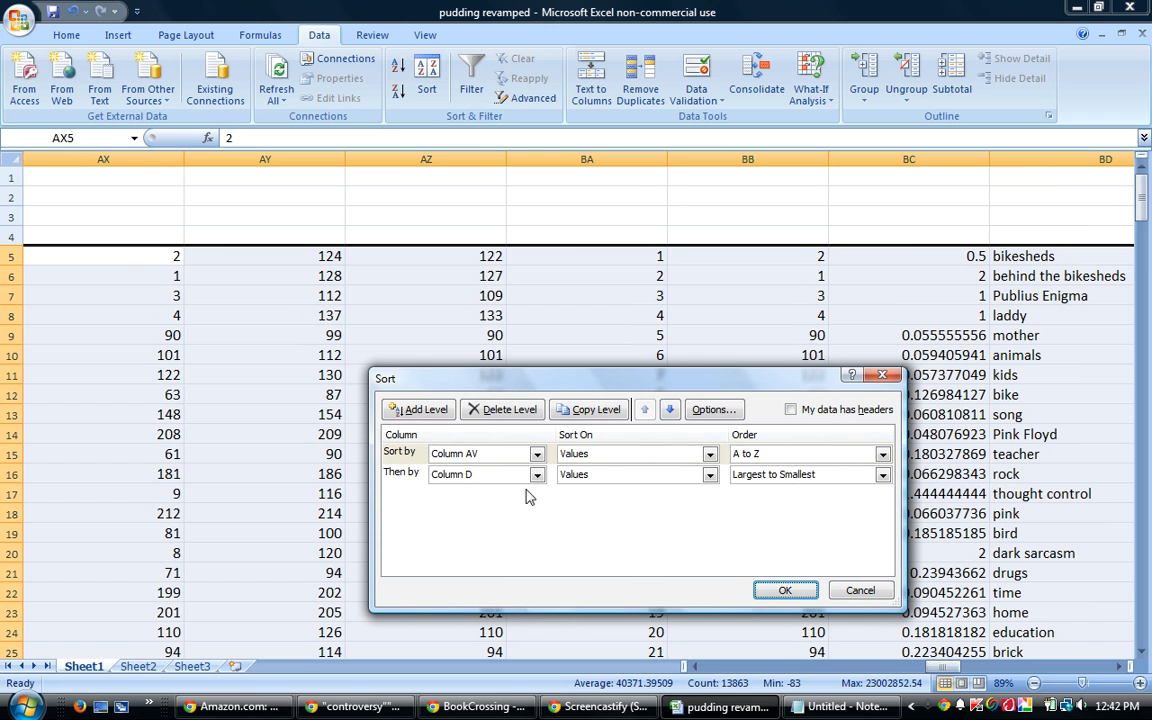
click(537, 475)
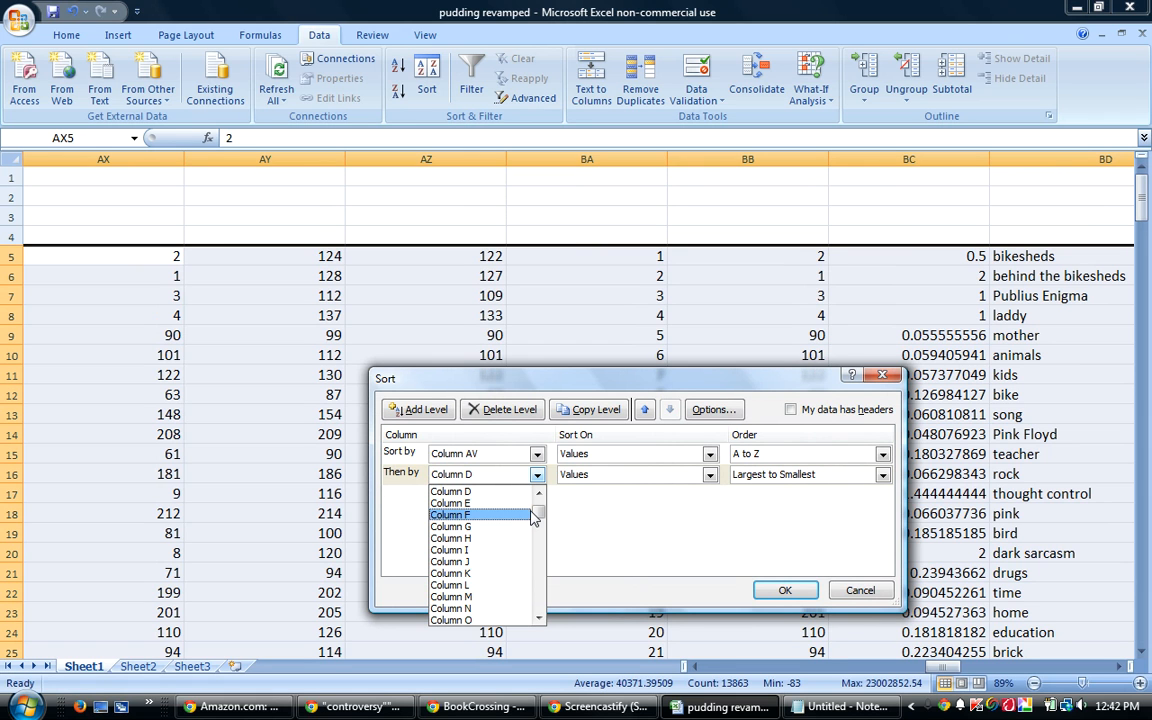
drag(545, 509, 539, 566)
click(465, 574)
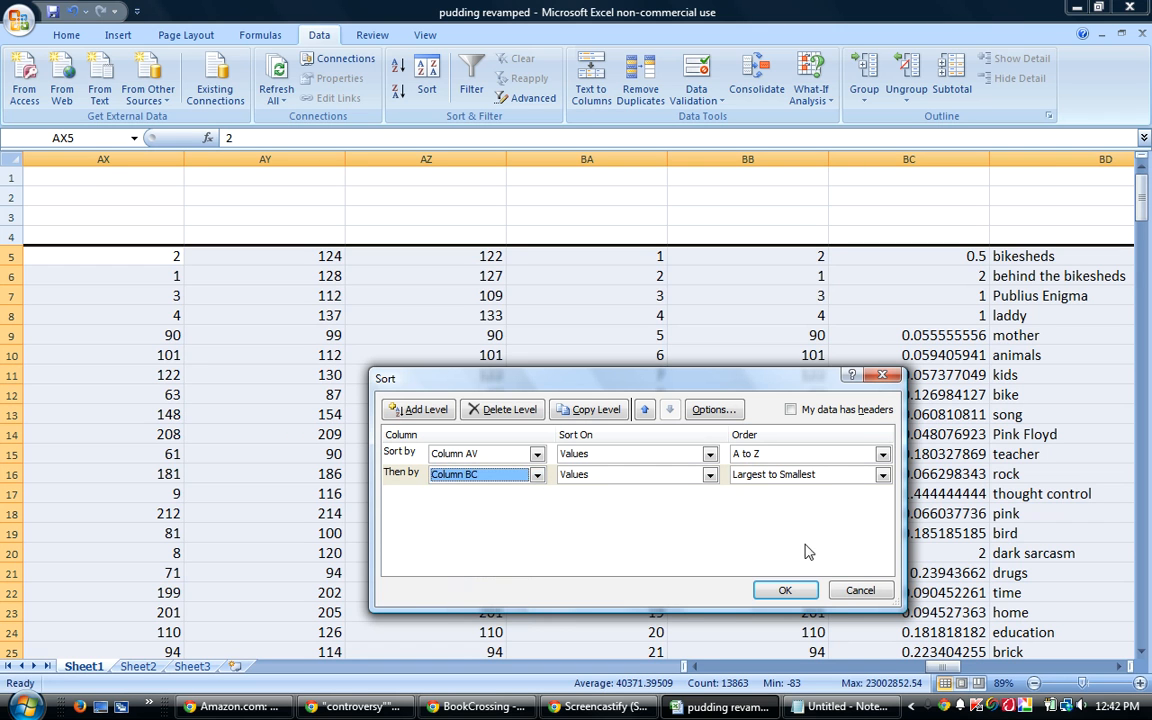
click(785, 592)
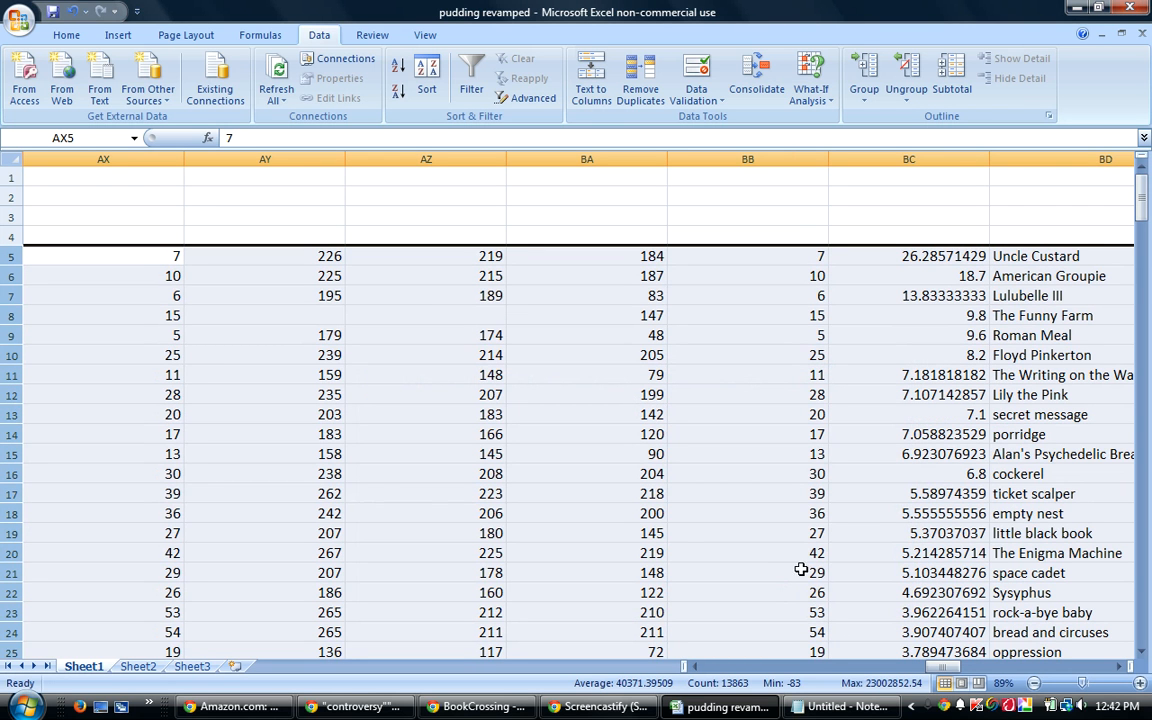
Copy the top five quoted guesses in cells BP5 to BP9, from "Uncle Custard" to "Roman Meal"
click(1015, 318)
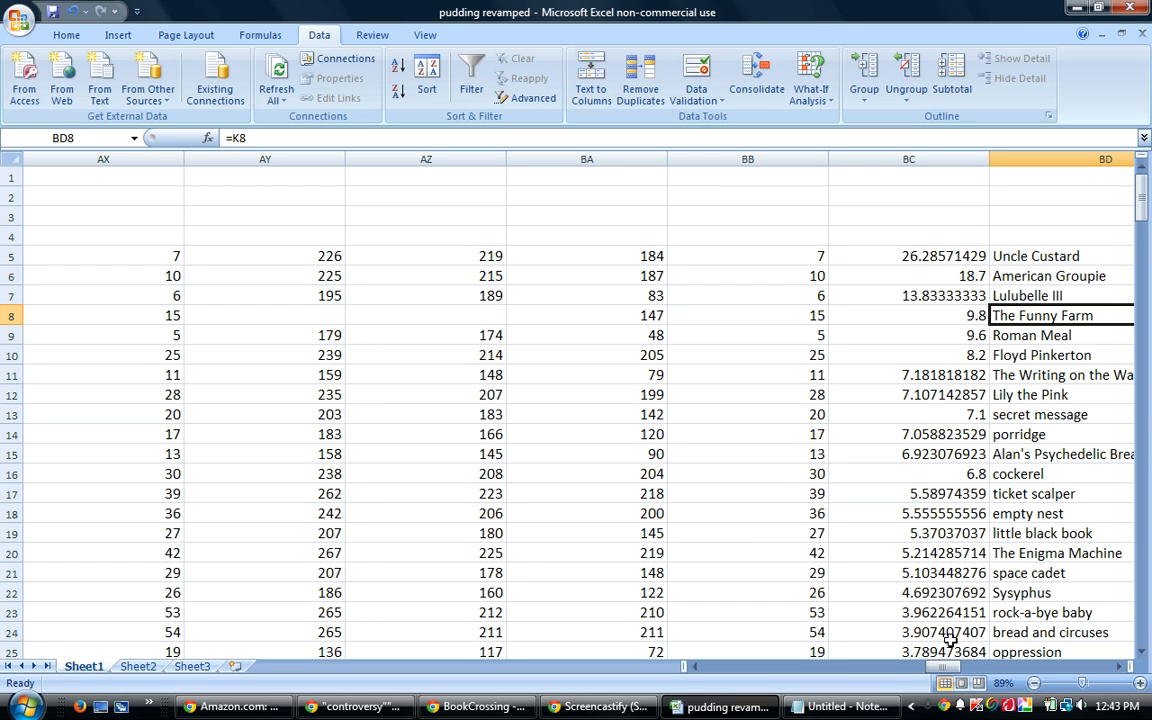
drag(936, 668, 1008, 668)
drag(390, 256, 400, 335)
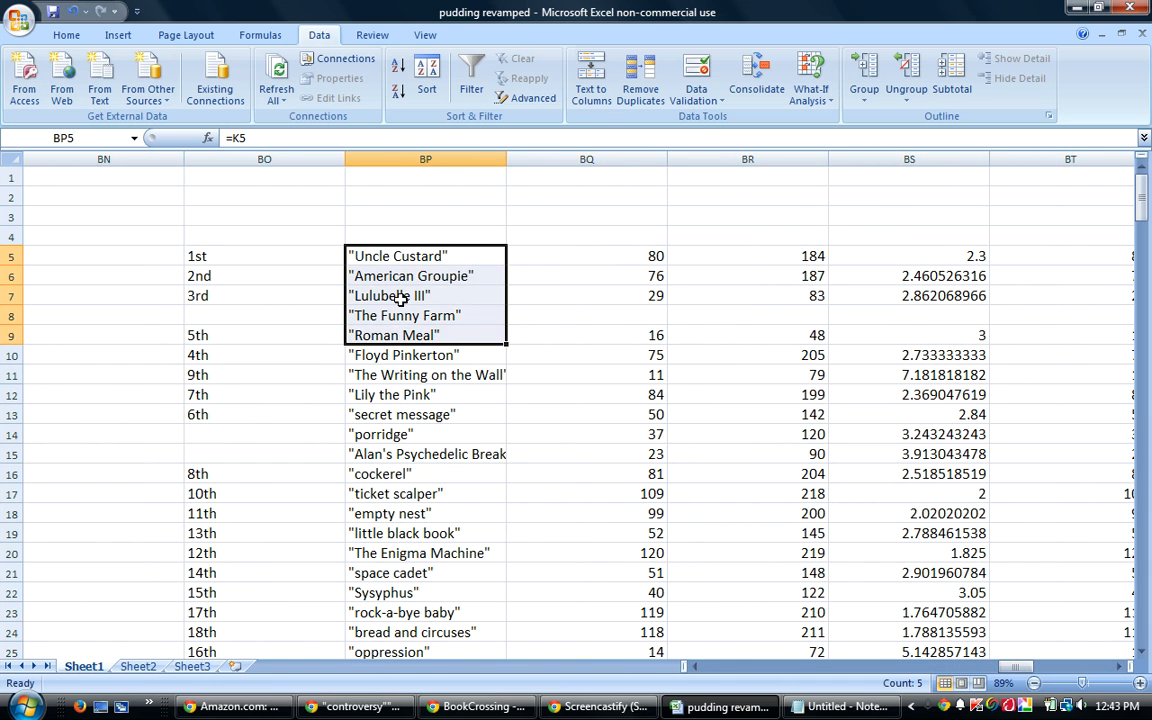
right_click(403, 301)
click(445, 332)
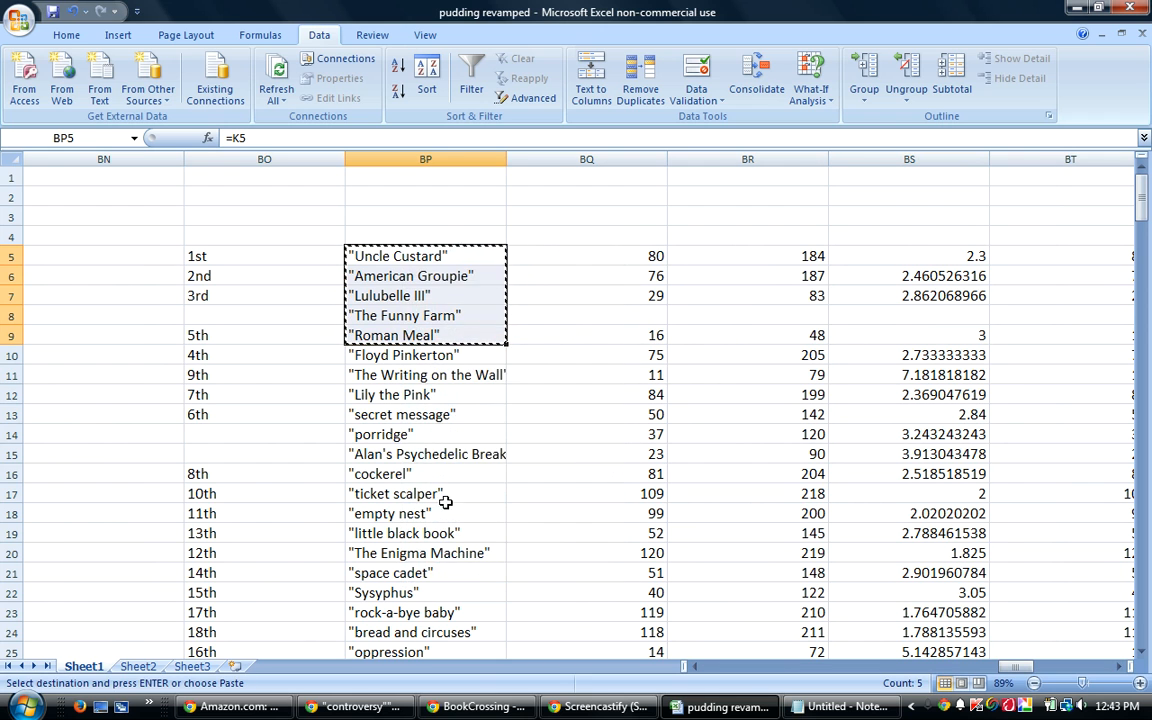
Switch to the BookCrossing reply, add the heading "Percentage Relativity Five:" below the Traditionals list, and paste the five copied guesses under it
click(485, 707)
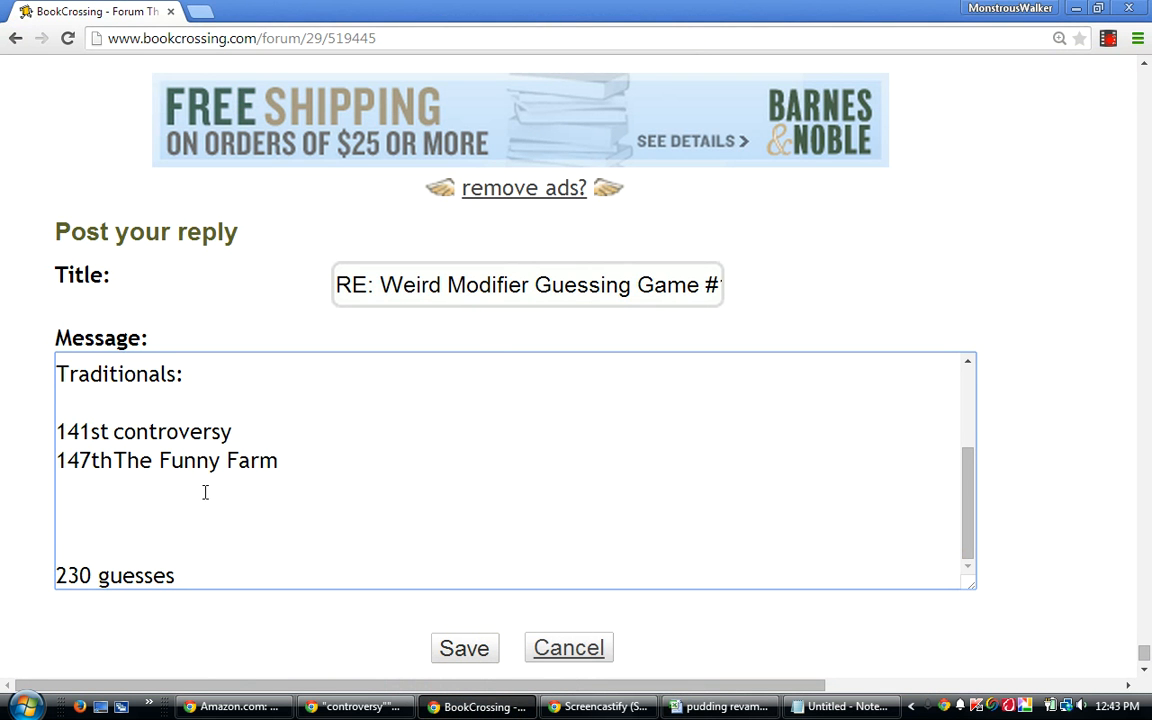
text(Percentage Relativity Five:)
key(Return)
key(Return)
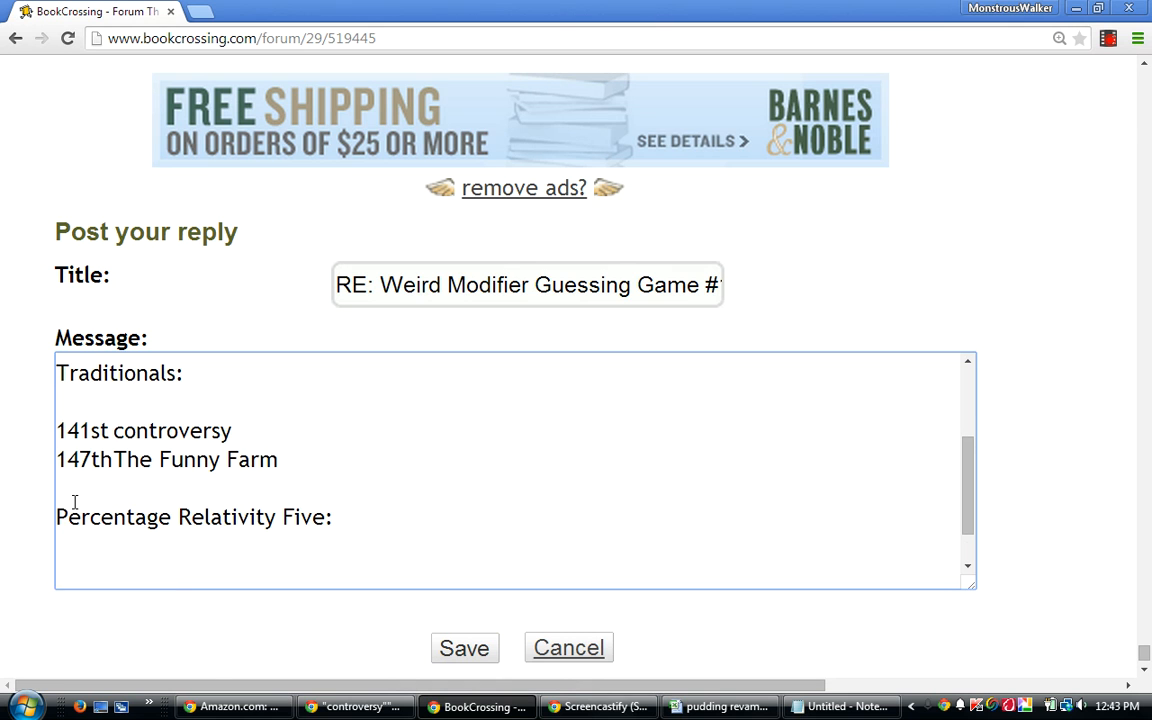
right_click(80, 573)
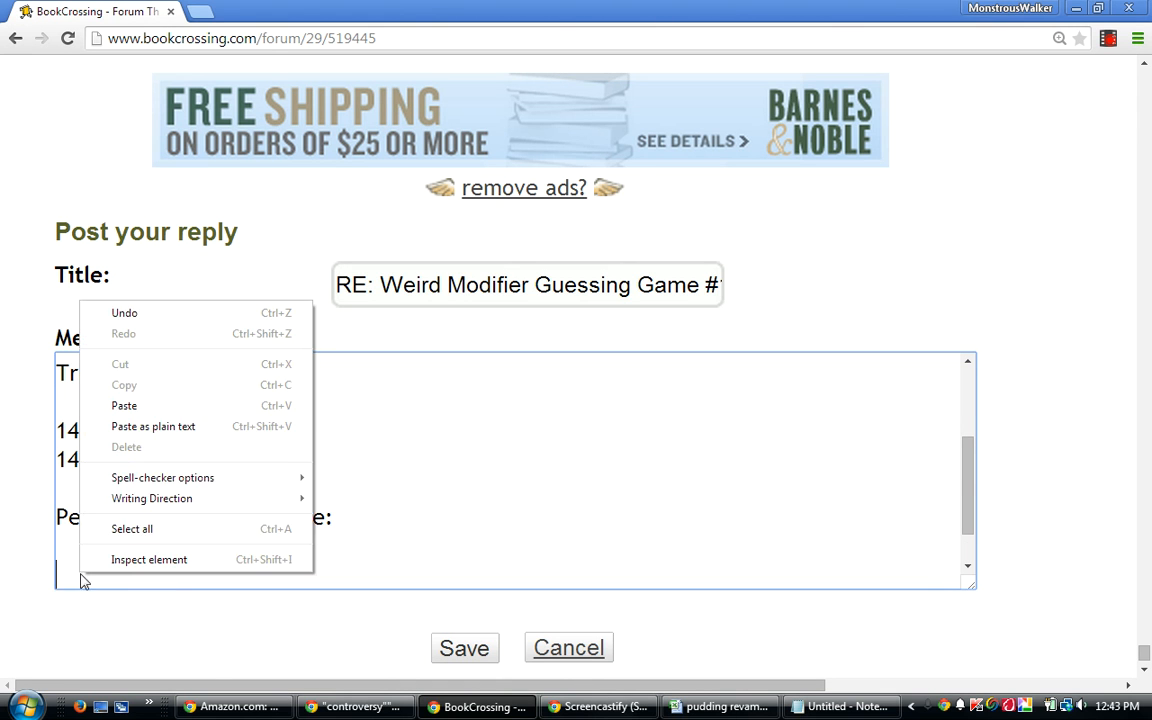
click(145, 405)
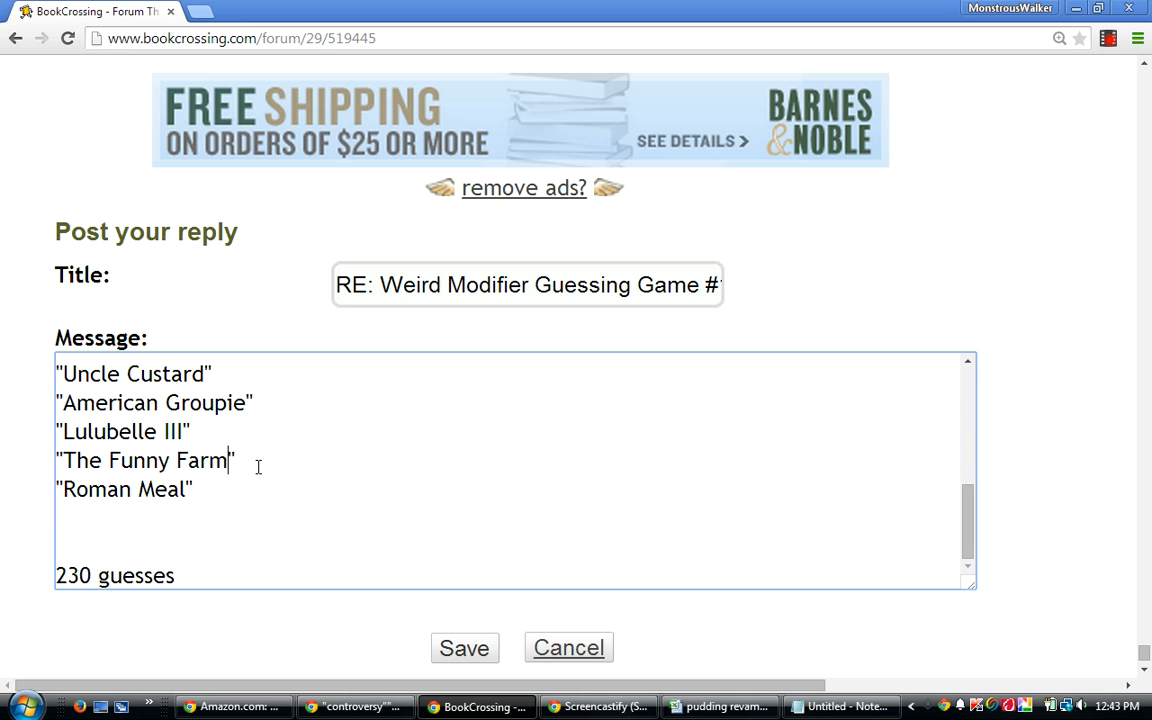
Rewrite "The Funny Farm" in the pasted list in capitals as "THE FUNNY FARM", keeping its quotation marks
key(BackSpace)
key(BackSpace)
key(BackSpace)
key(BackSpace)
key(BackSpace)
key(BackSpace)
key(BackSpace)
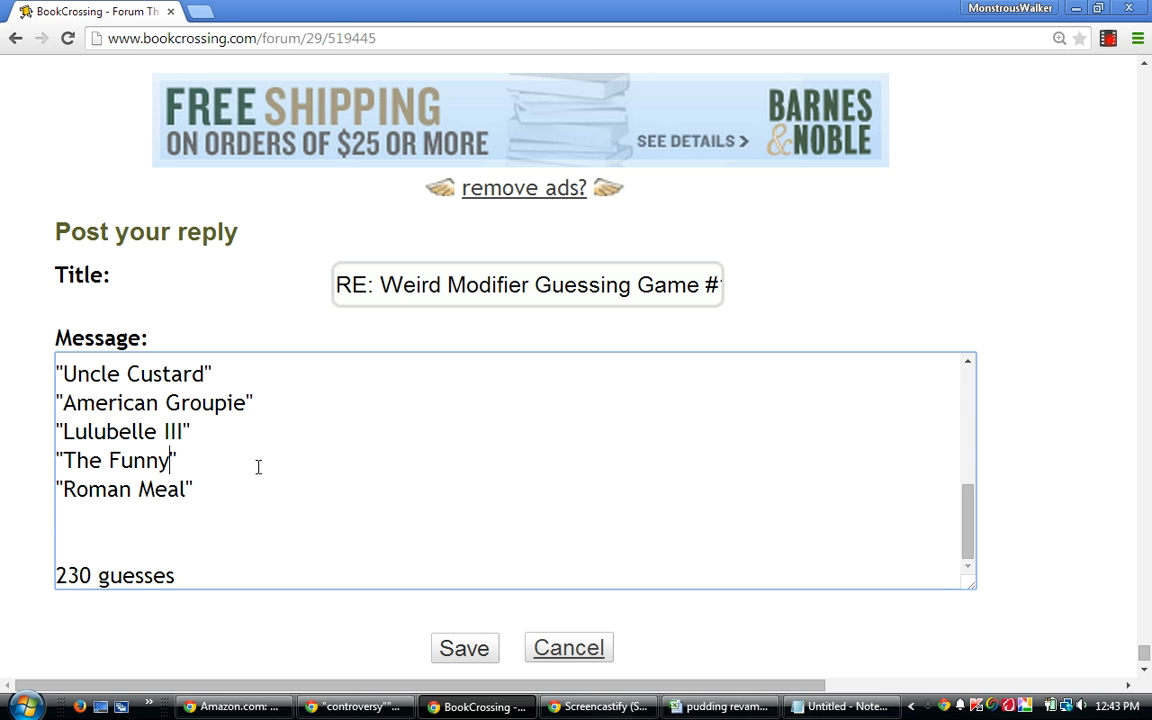
key(BackSpace)
key(BackSpace)
key(BackSpace)
key(BackSpace)
key(BackSpace)
key(BackSpace)
key(BackSpace)
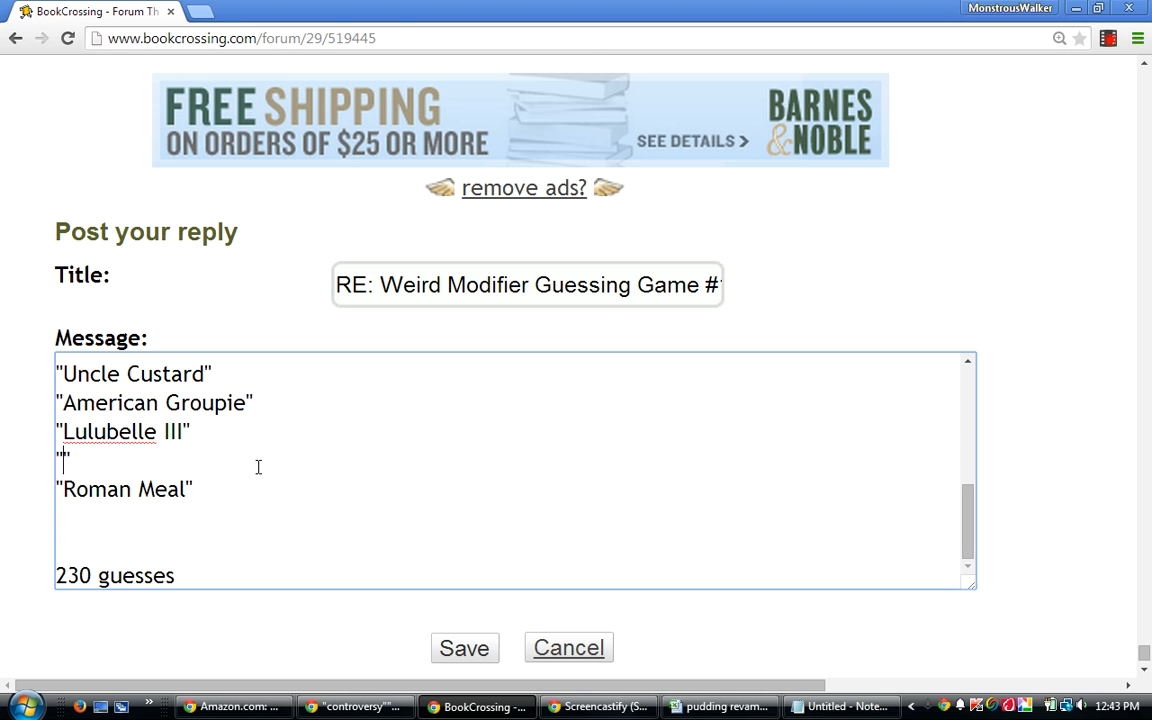
text(THE FUNNY FARM)
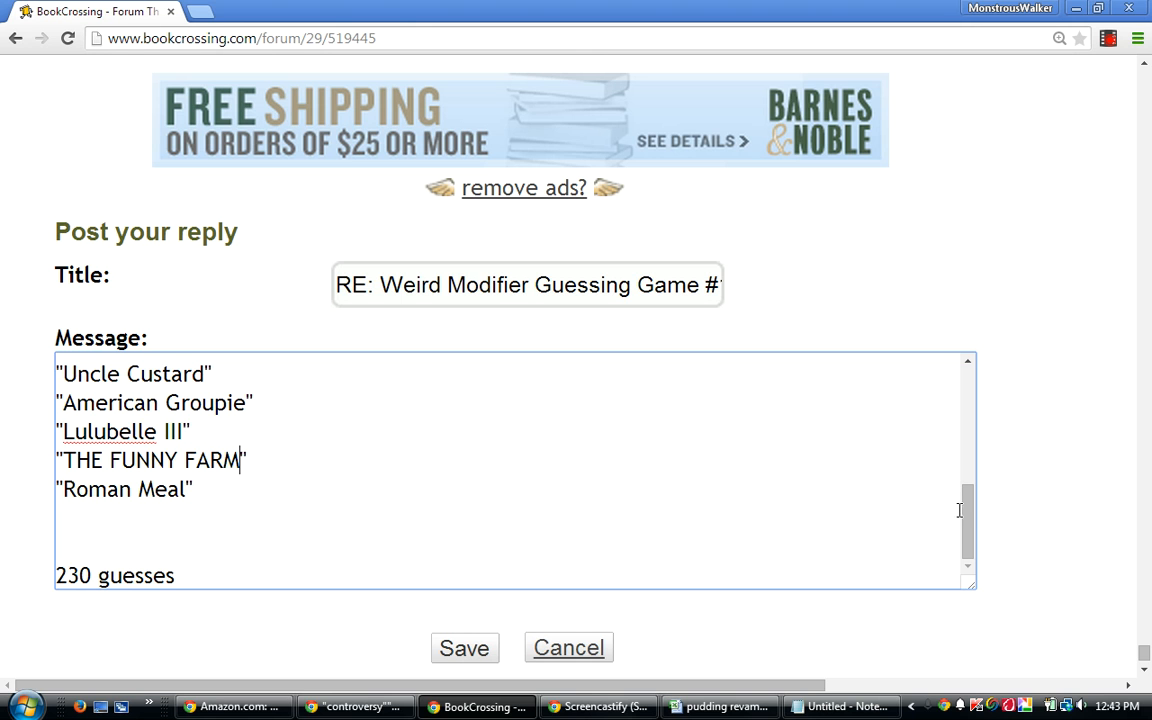
drag(969, 519, 979, 499)
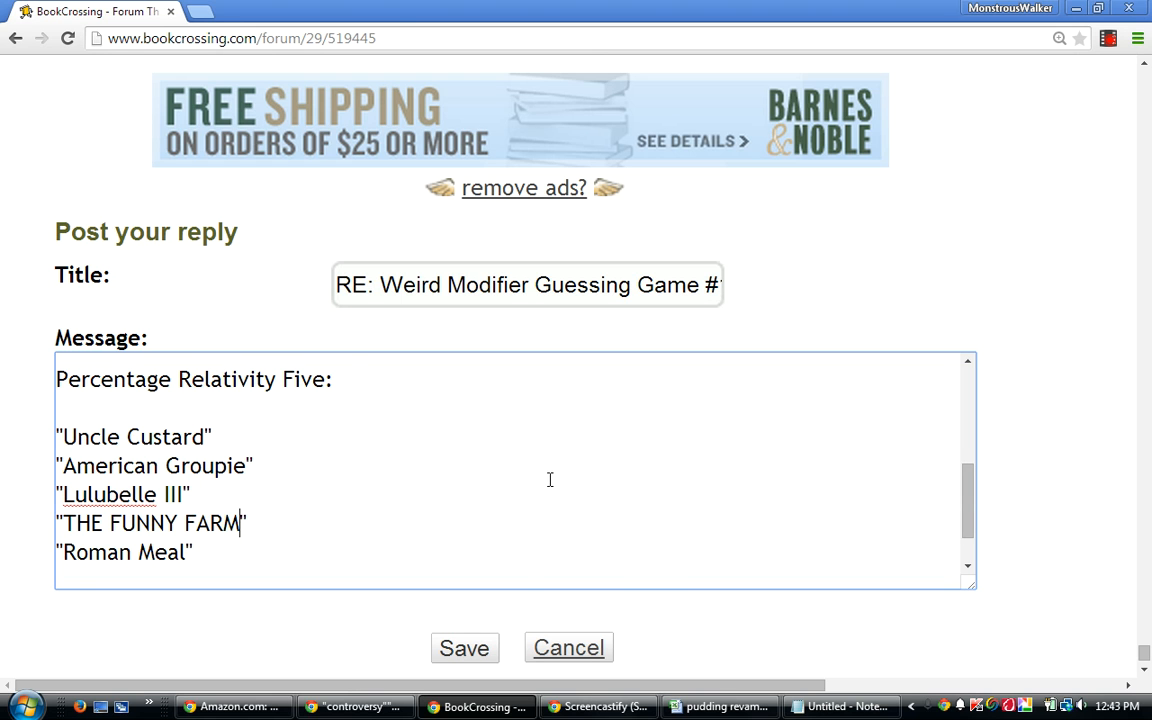
Replace the reply's title with "Where Life is Beautiful All the Time!"
drag(336, 284, 818, 301)
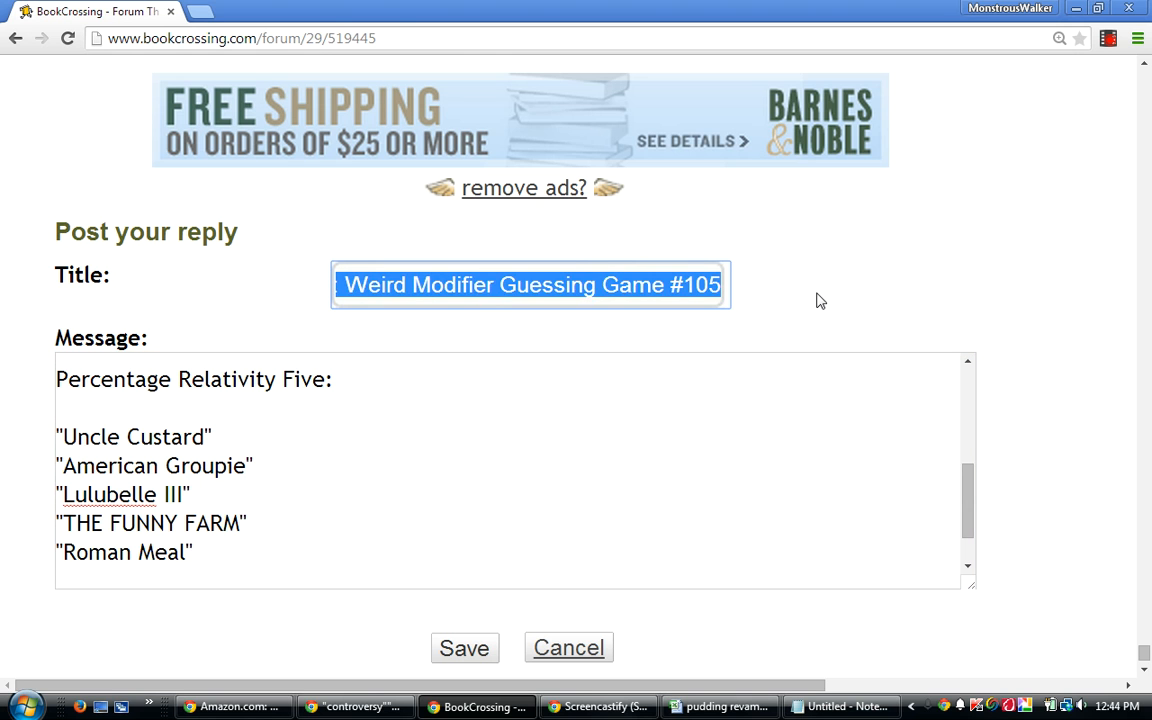
text(Where Life is Beautifu)
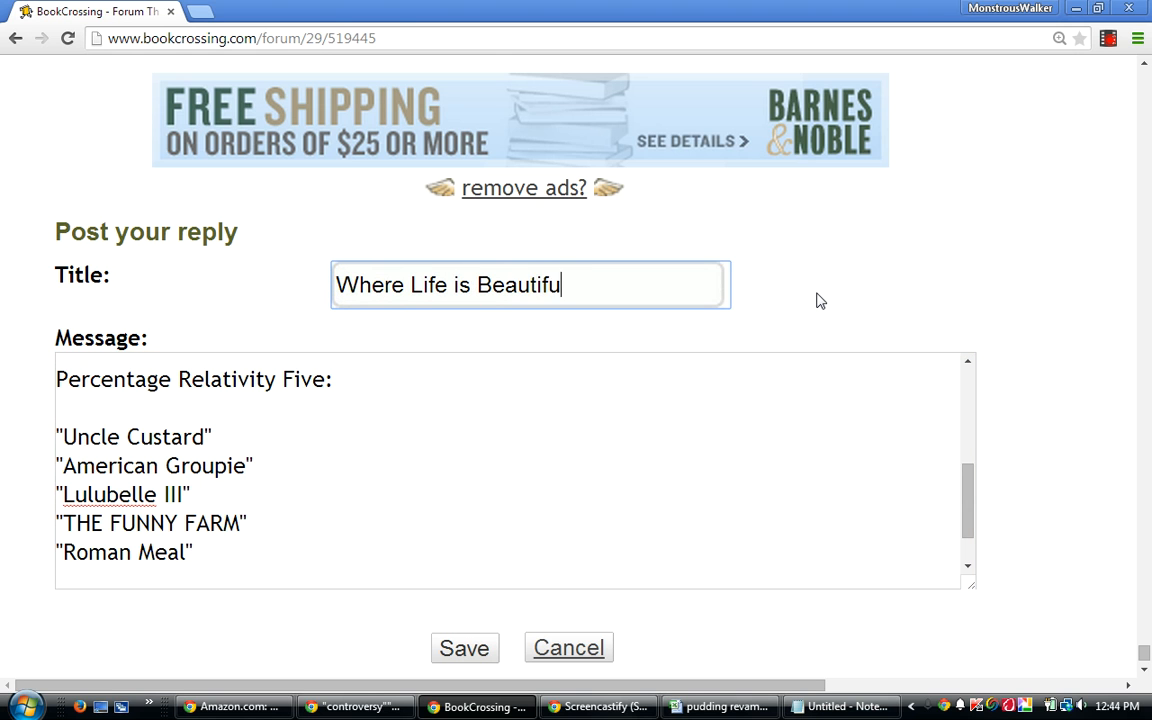
text(l All the Time!)
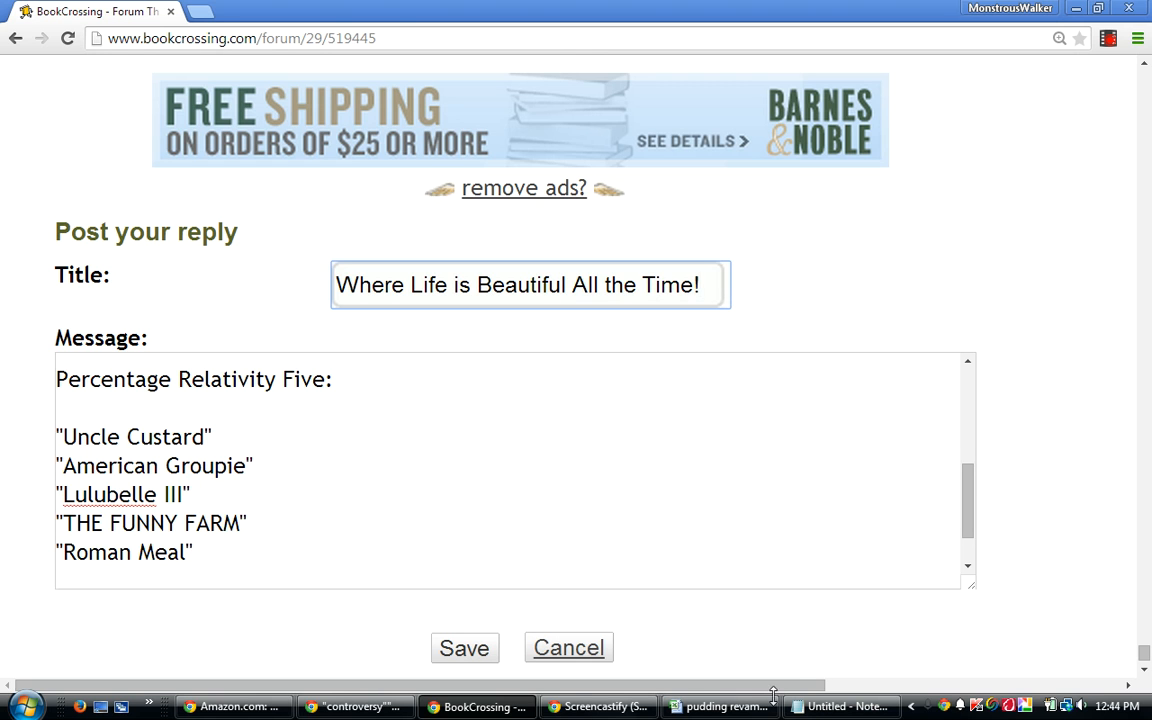
mouse_move(853, 716)
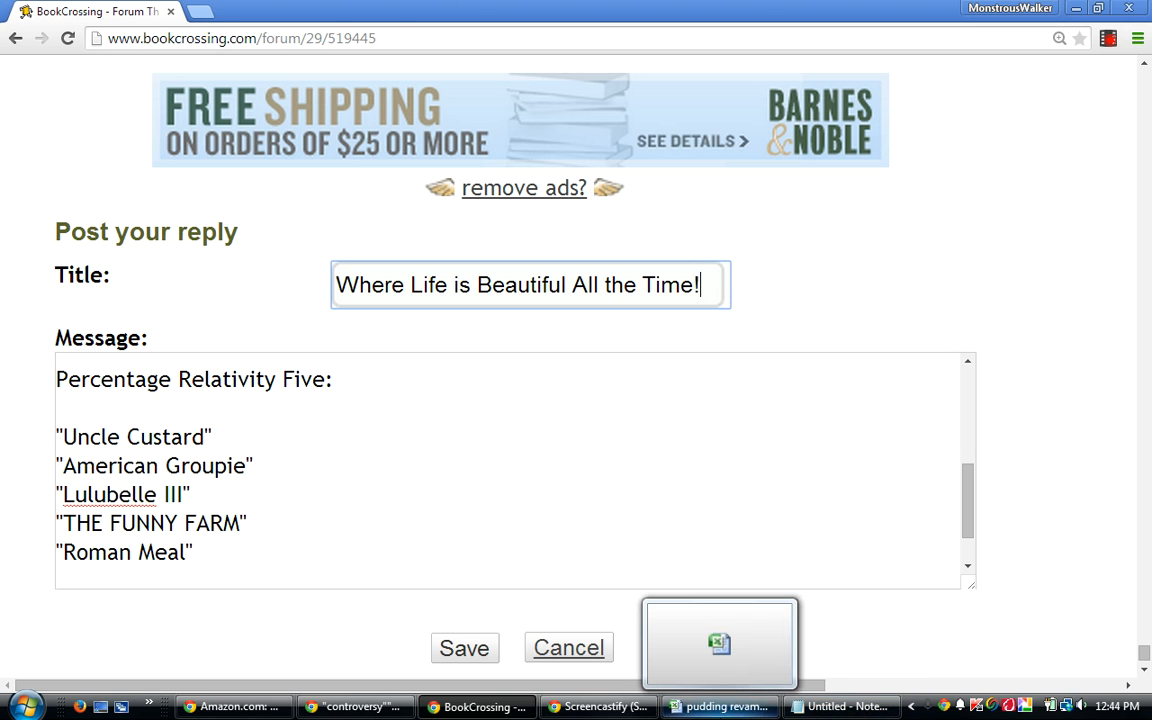
Switch to the Excel workbook and examine the guess numbers of the top five guesses, from Uncle Custard to Roman Meal, in AO5:AP9
click(731, 710)
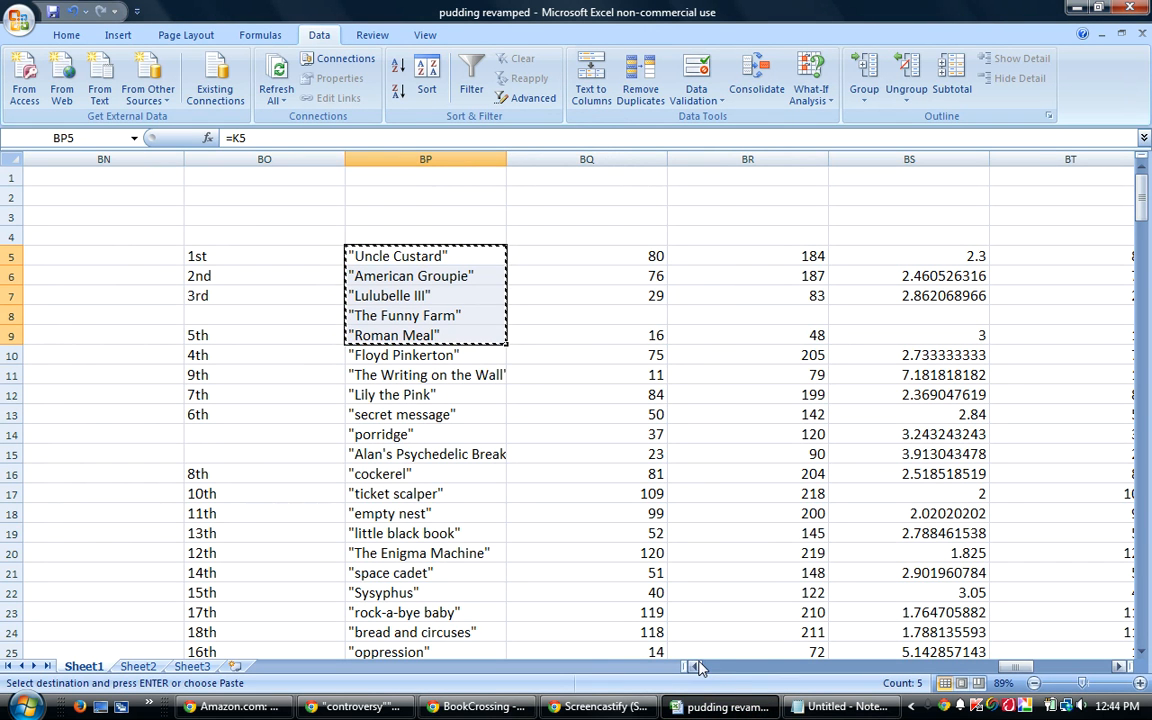
click(745, 588)
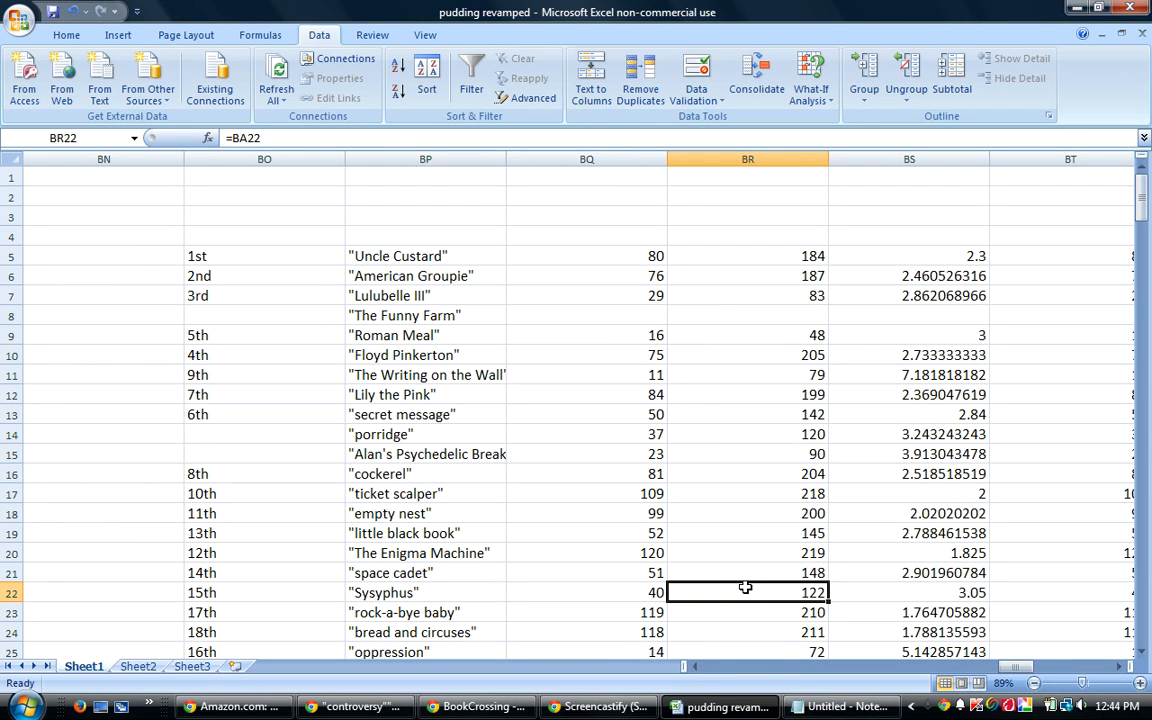
drag(1022, 668, 901, 659)
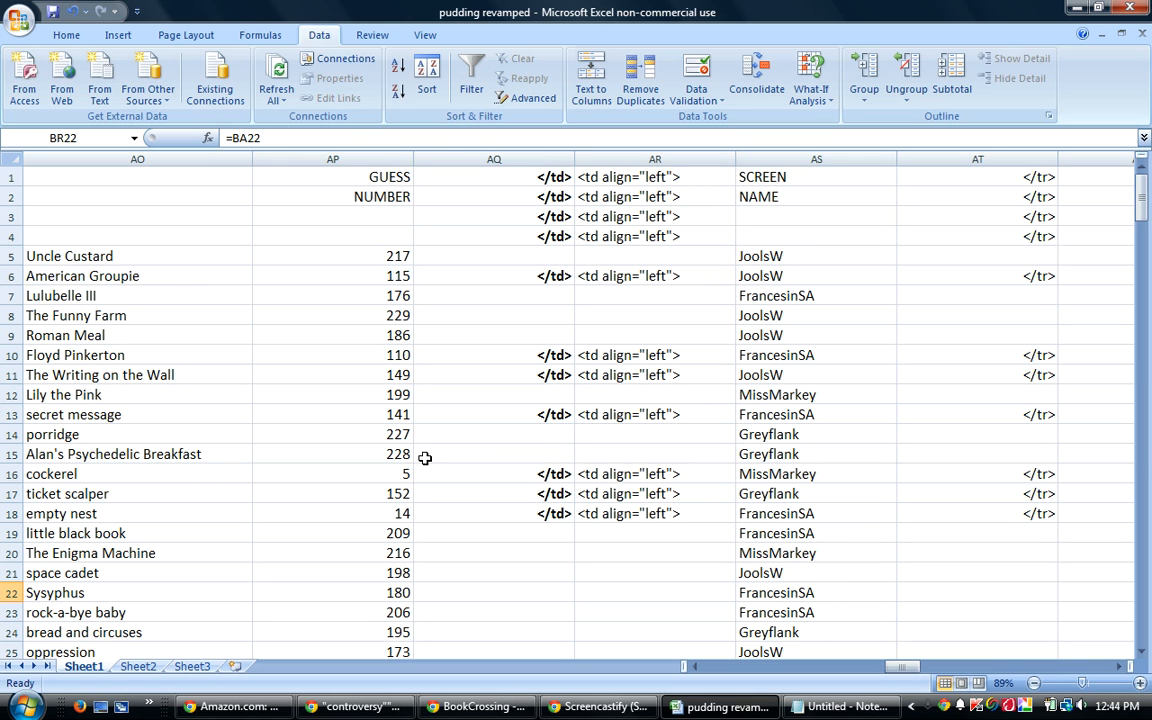
drag(86, 256, 343, 330)
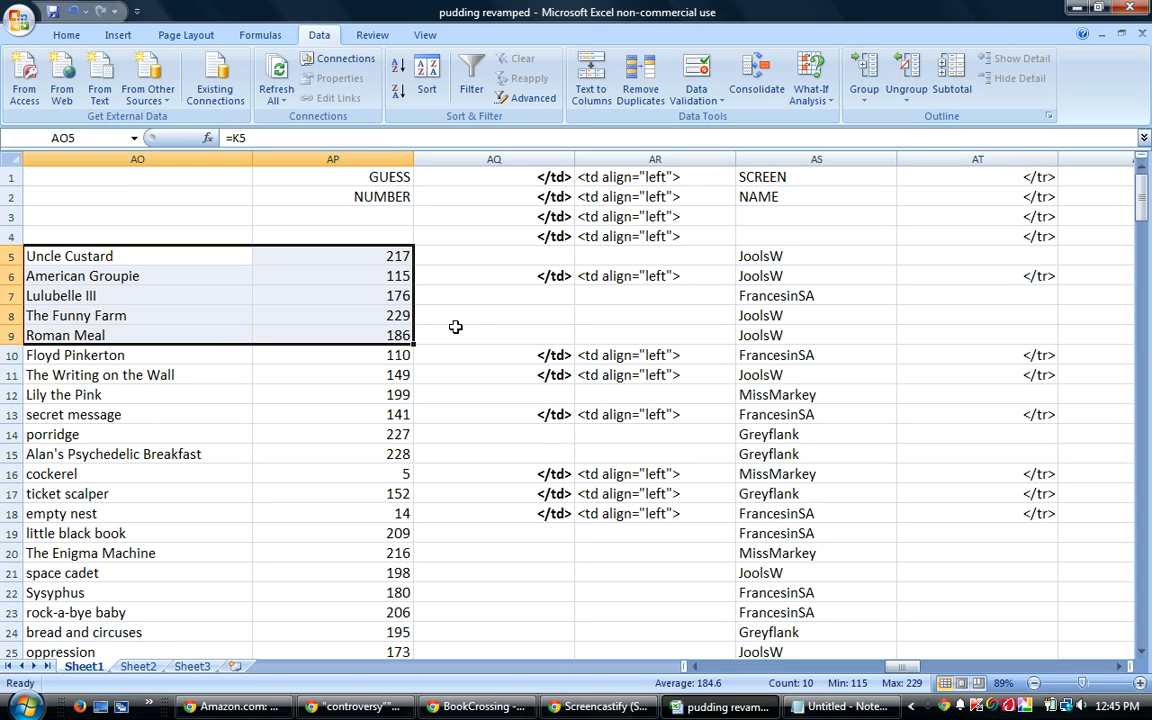
click(375, 277)
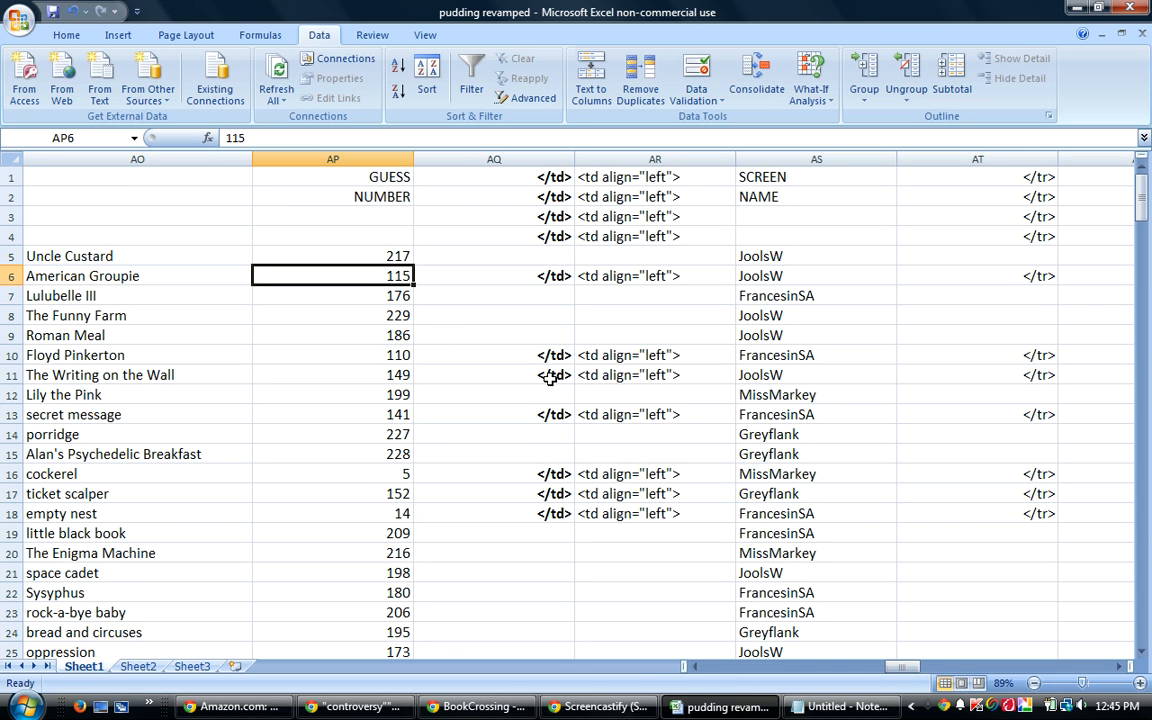
drag(82, 257, 399, 336)
click(85, 335)
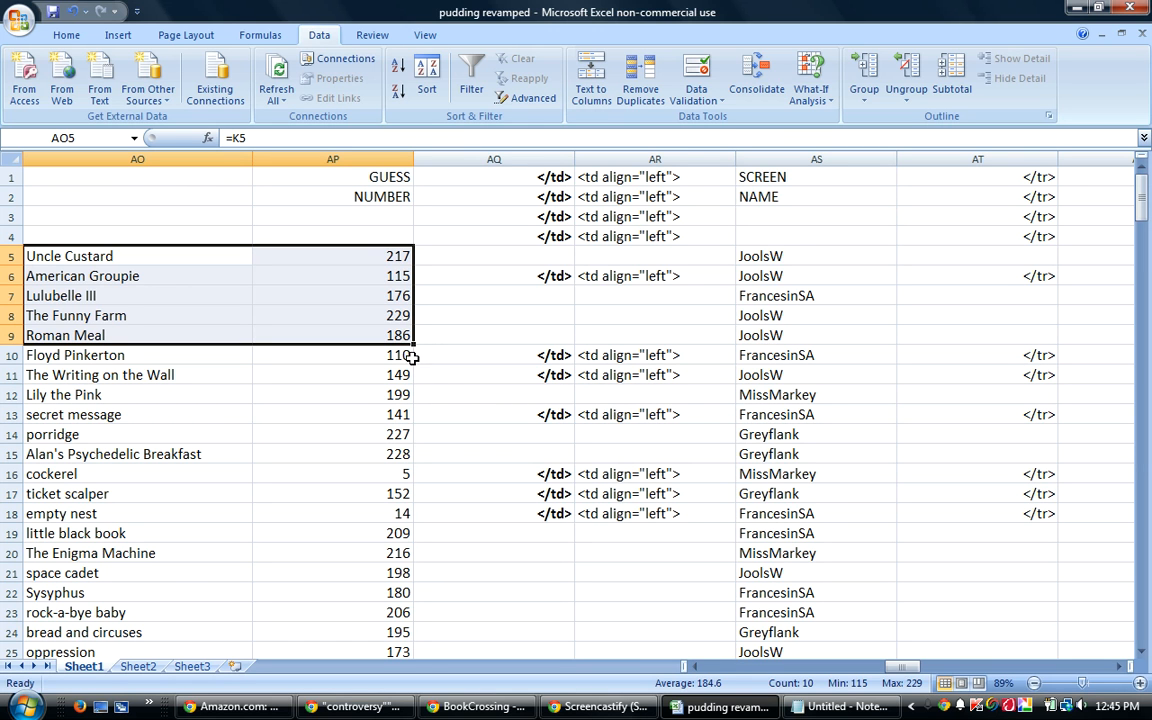
Compare the guess numbers in AP5:AP15 with those in AP16:AP25, checking the entries for cockerel, empty nest, Floyd Pinkerton and American Groupie
click(401, 296)
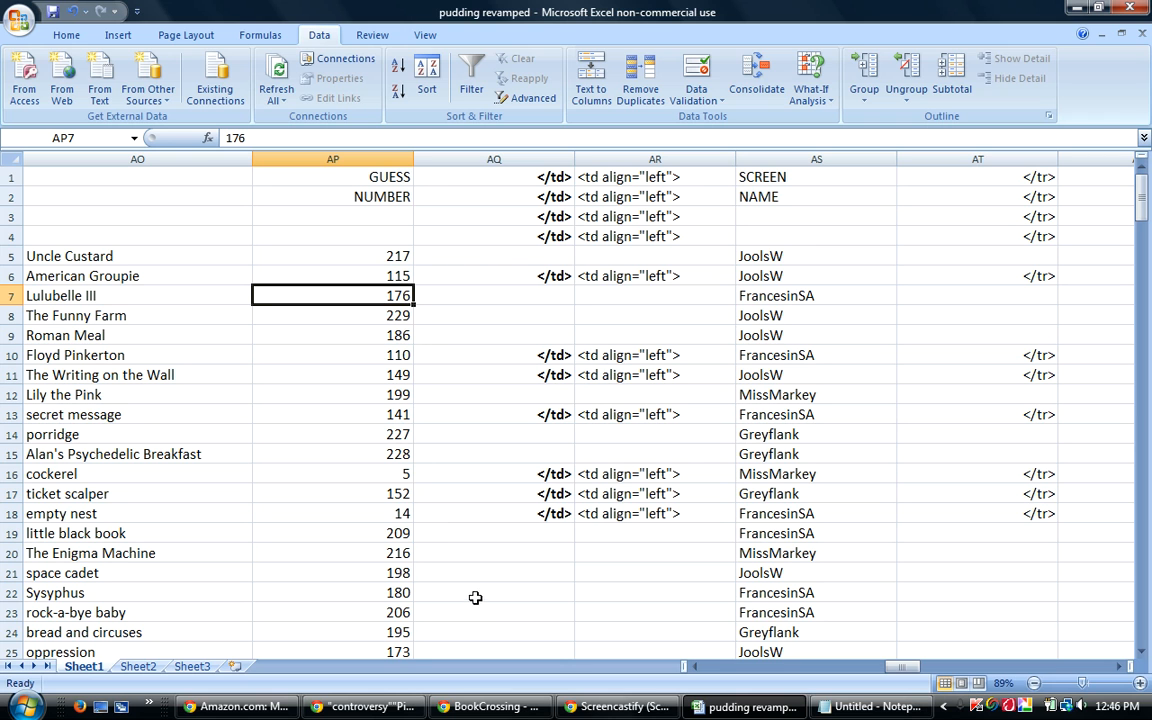
click(388, 651)
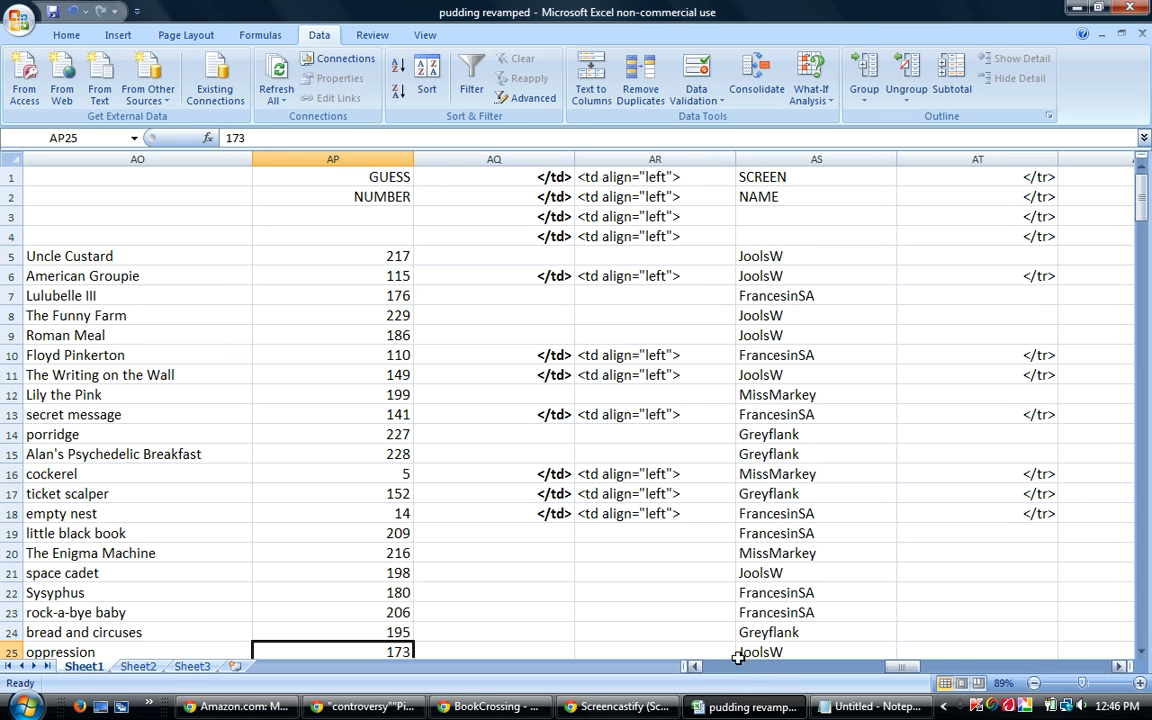
click(398, 474)
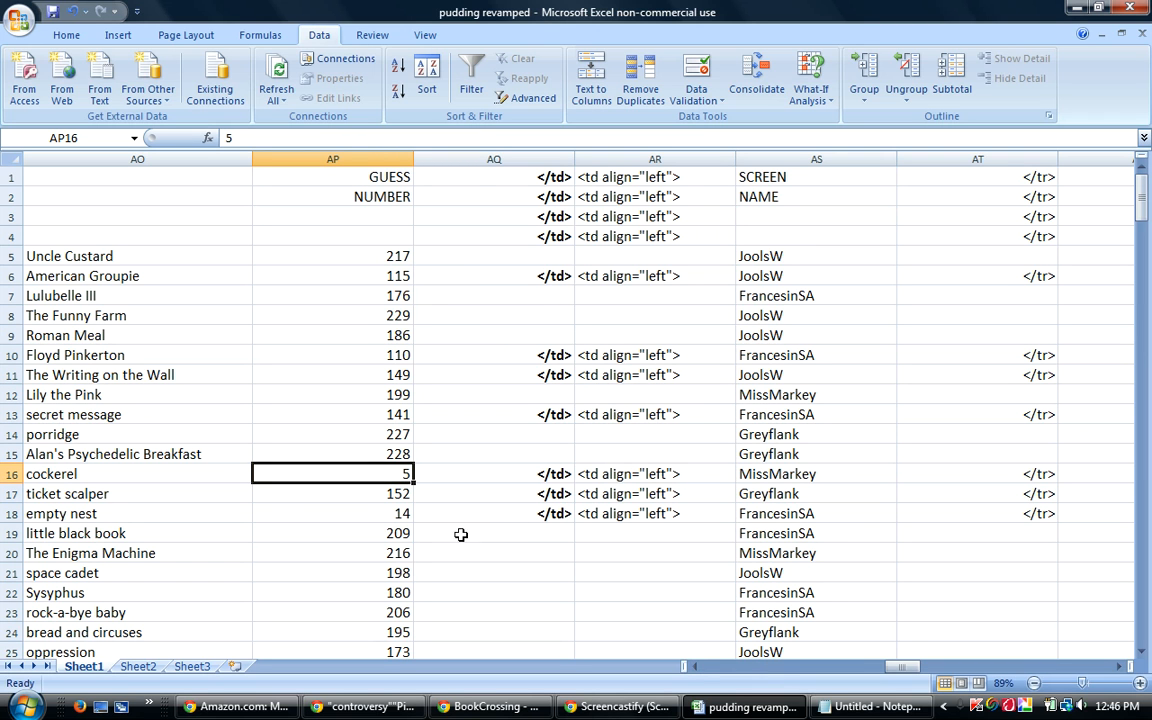
click(380, 513)
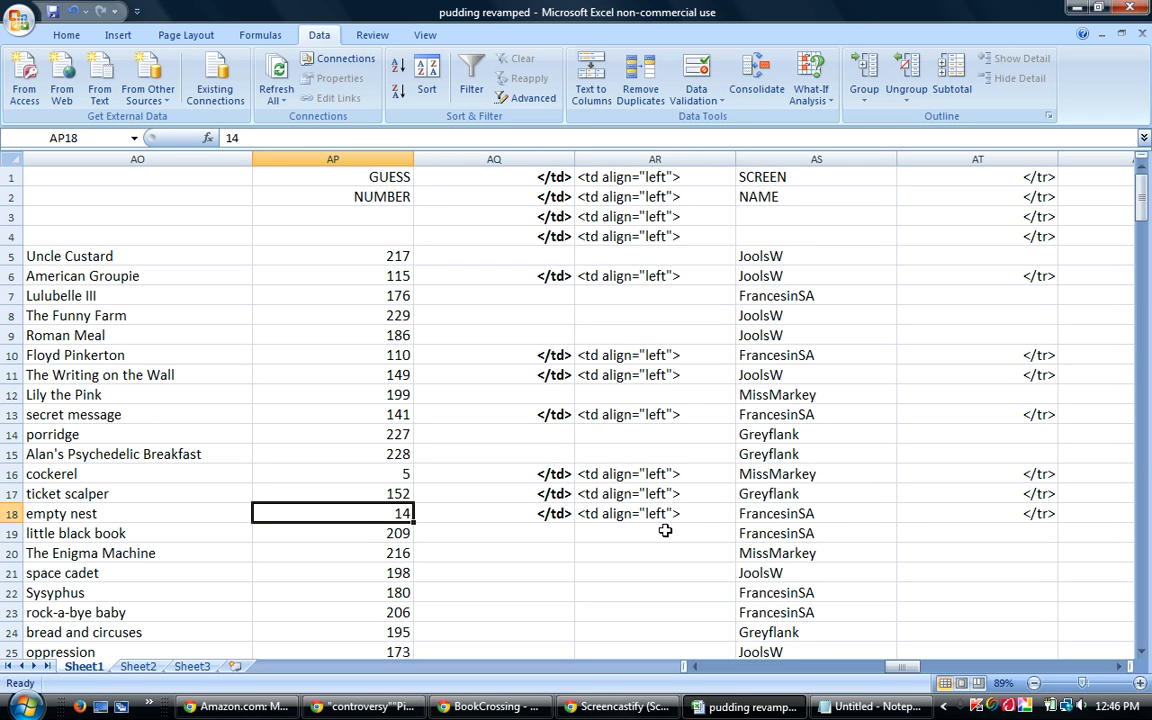
drag(382, 256, 419, 450)
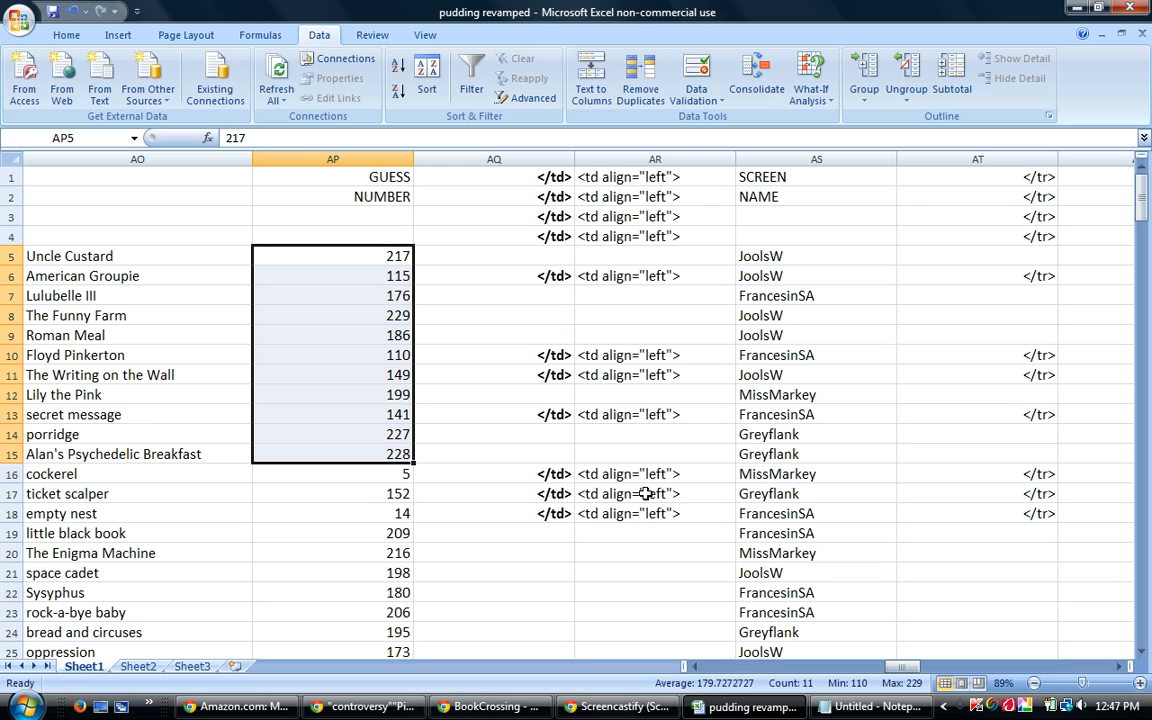
click(380, 355)
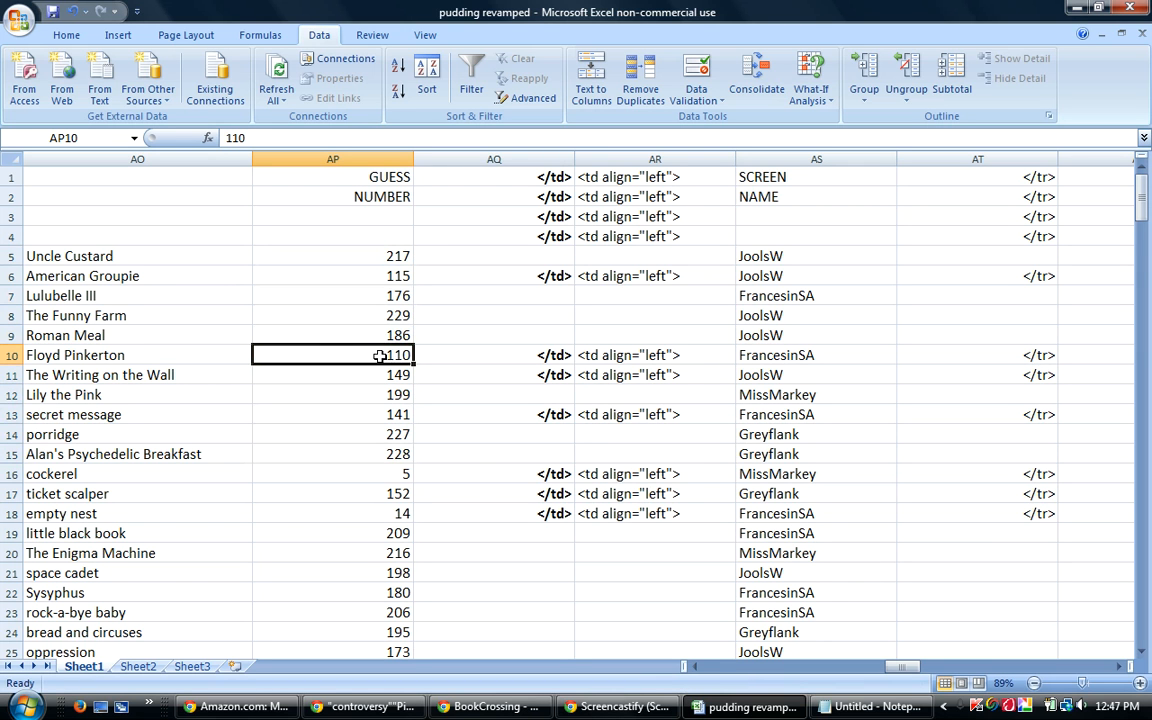
click(386, 275)
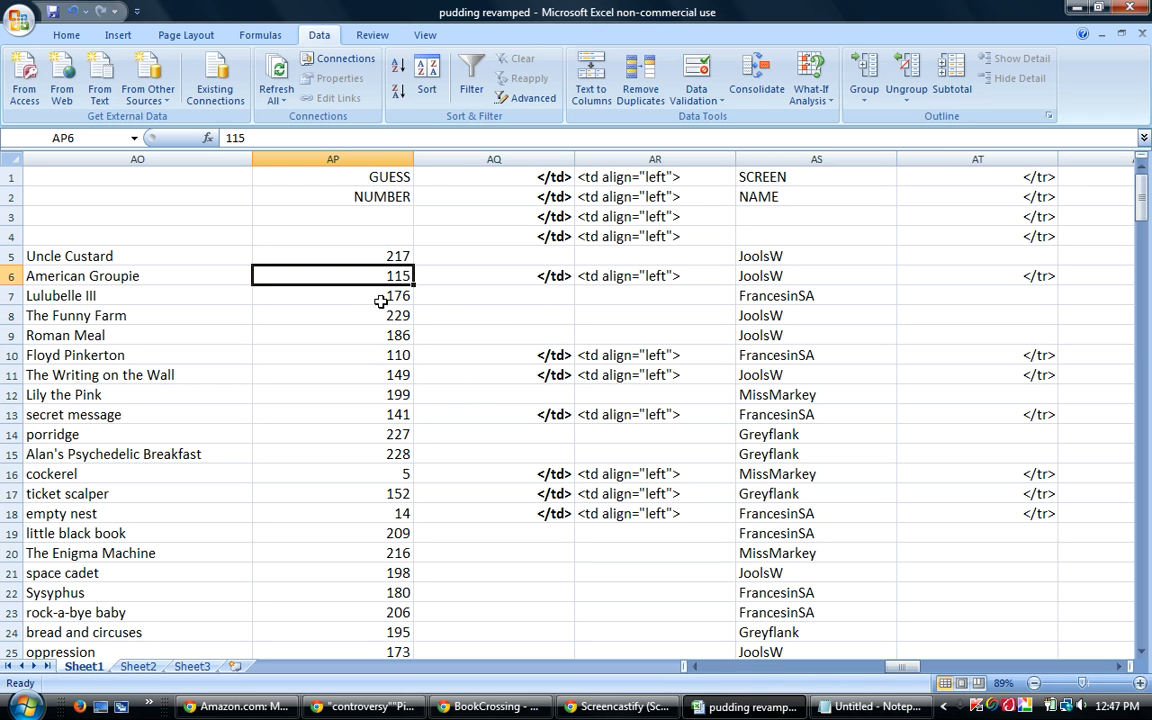
drag(394, 257, 391, 446)
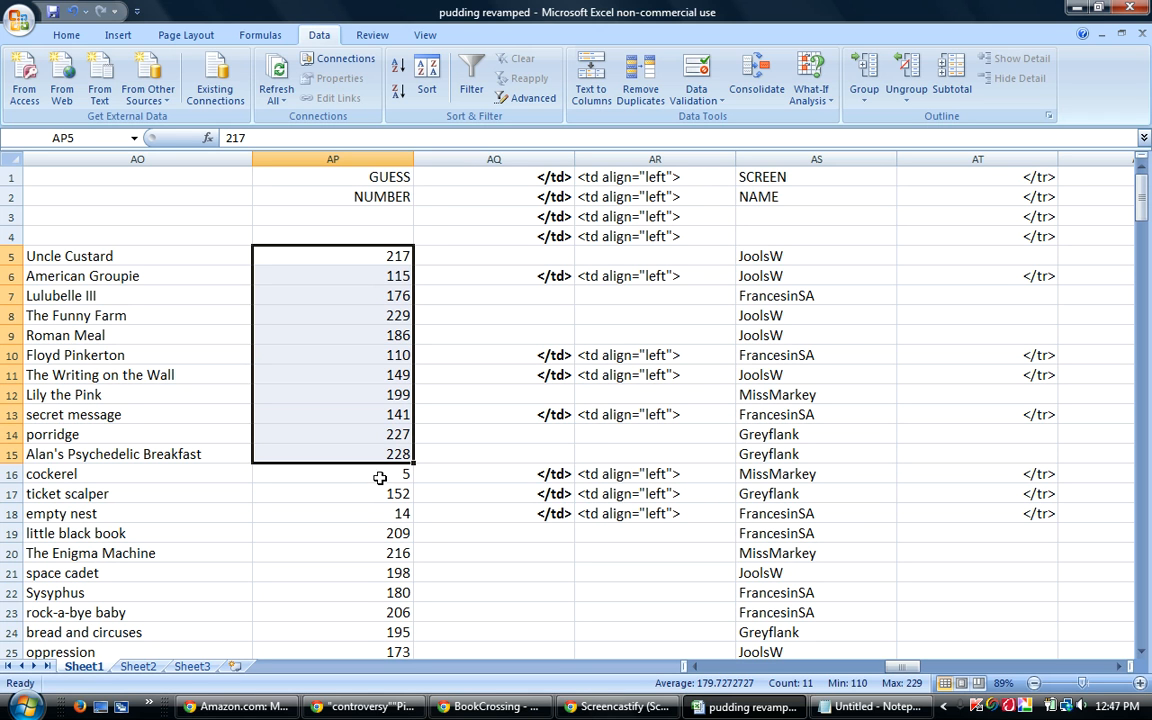
drag(382, 476, 392, 650)
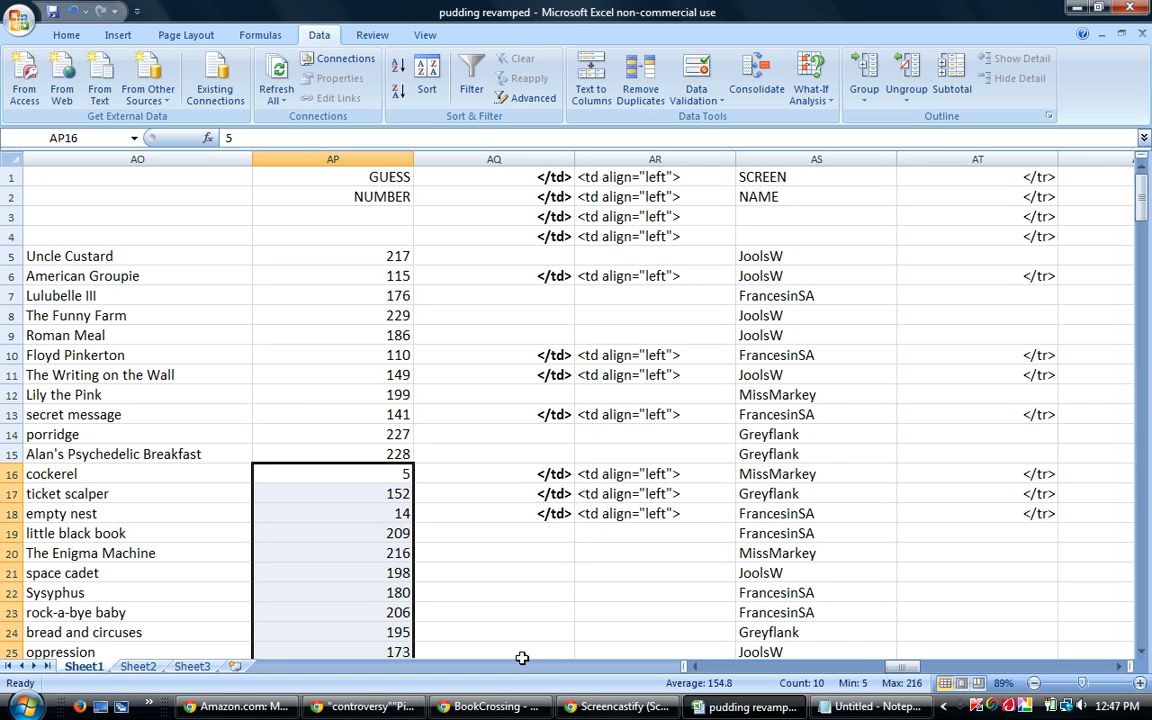
Examine the guess numbers down to row 31, checking the entries for idyll, cockerel, empty nest and Parrothead
click(1143, 653)
click(1143, 653)
click(1143, 653)
click(1143, 653)
click(1143, 653)
click(1143, 653)
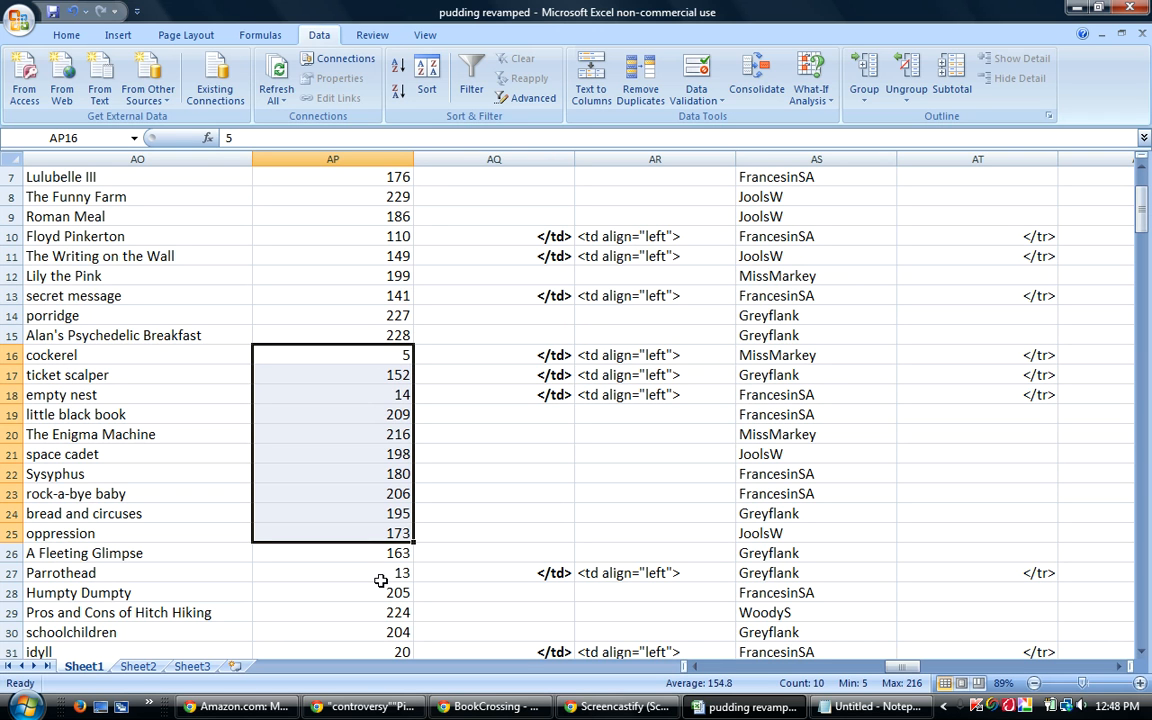
click(388, 652)
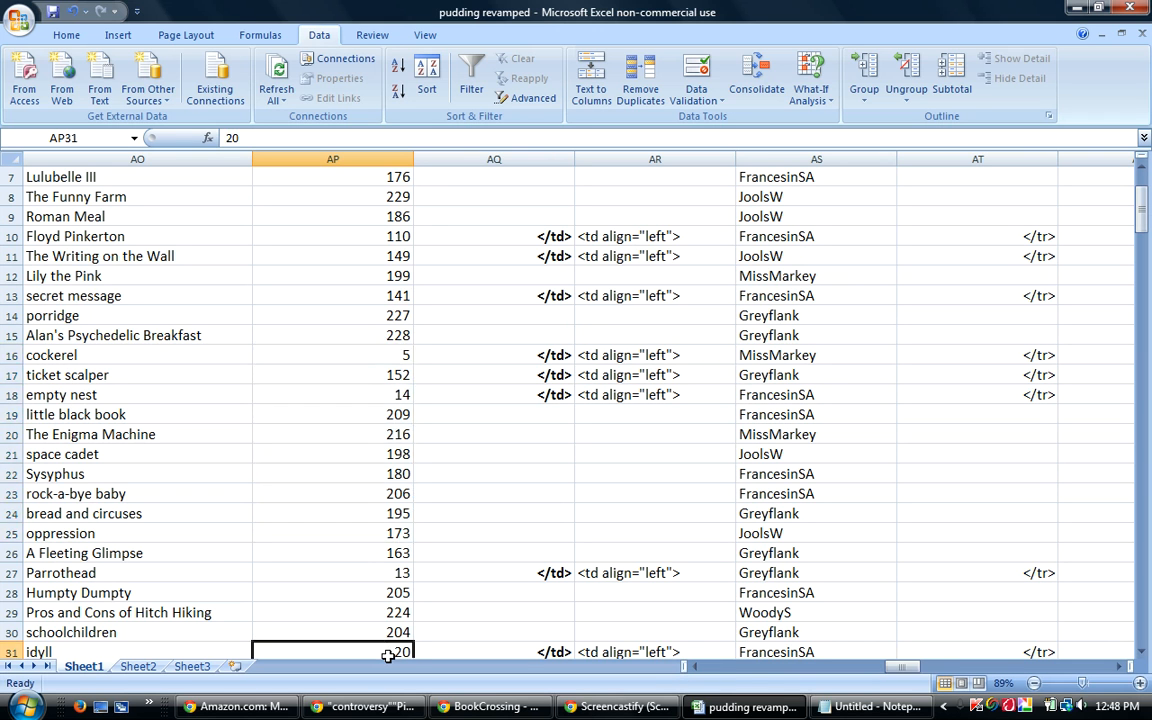
click(400, 355)
click(401, 395)
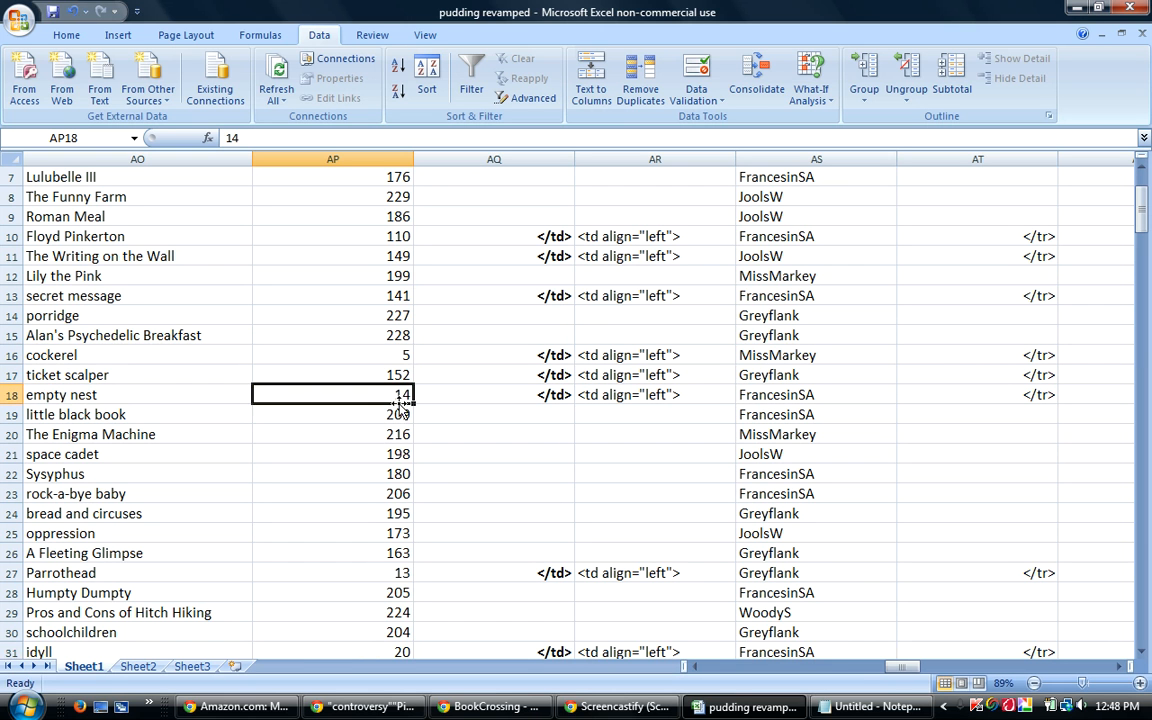
click(380, 575)
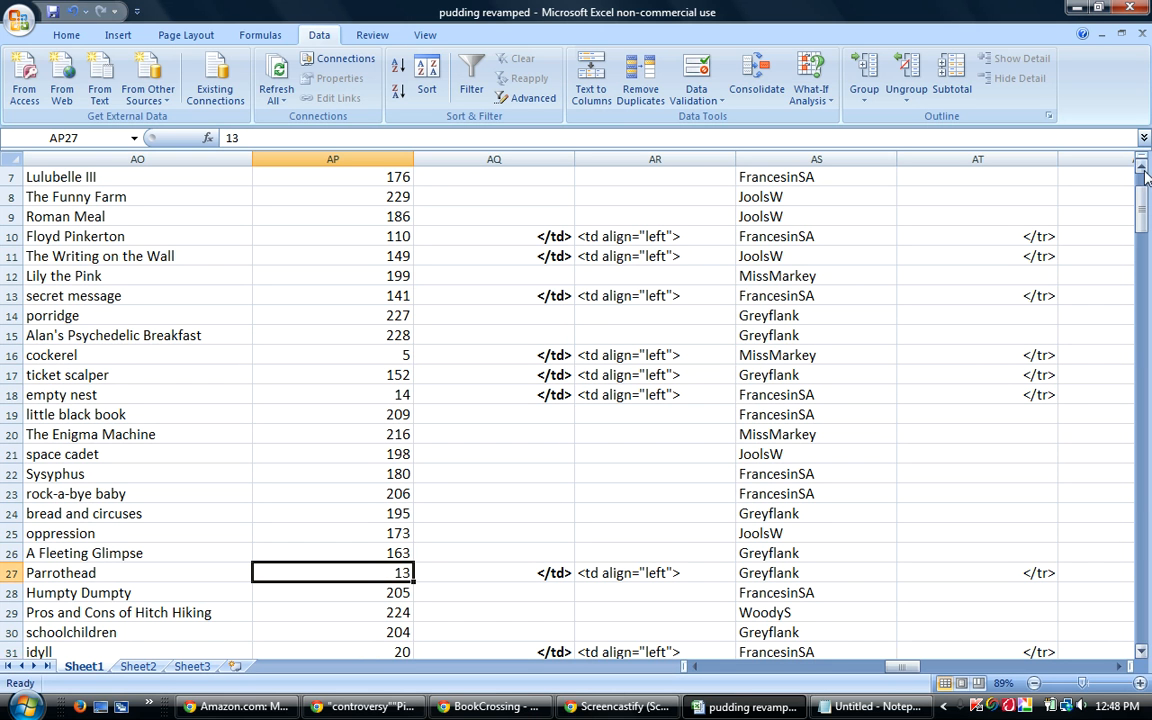
drag(1139, 198, 1138, 208)
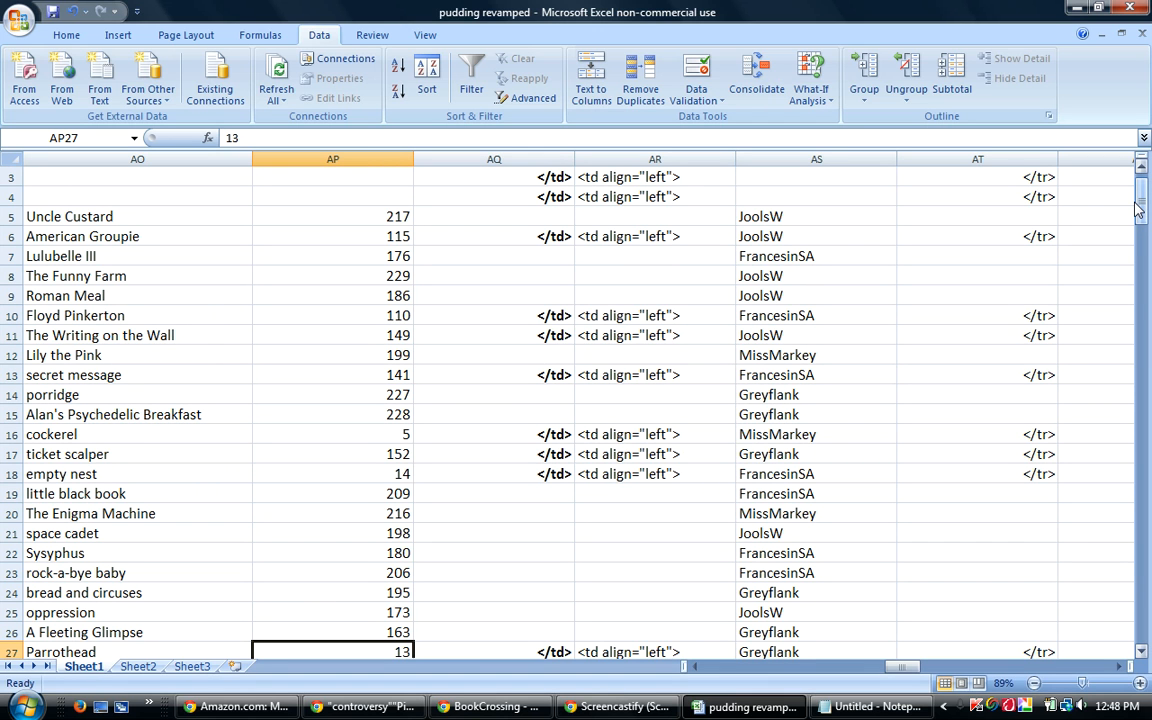
drag(569, 596, 540, 604)
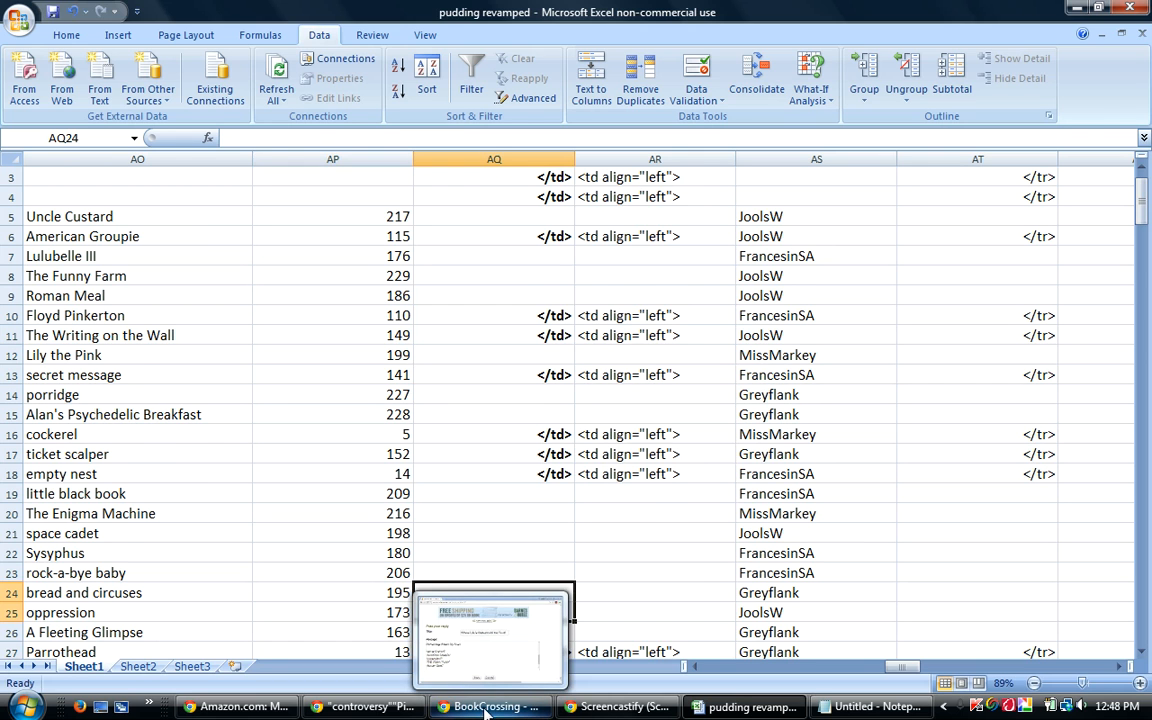
Switch to the BookCrossing reply and start a separate line reading "Fir" above the "Percentages and Differentials:" heading
click(487, 708)
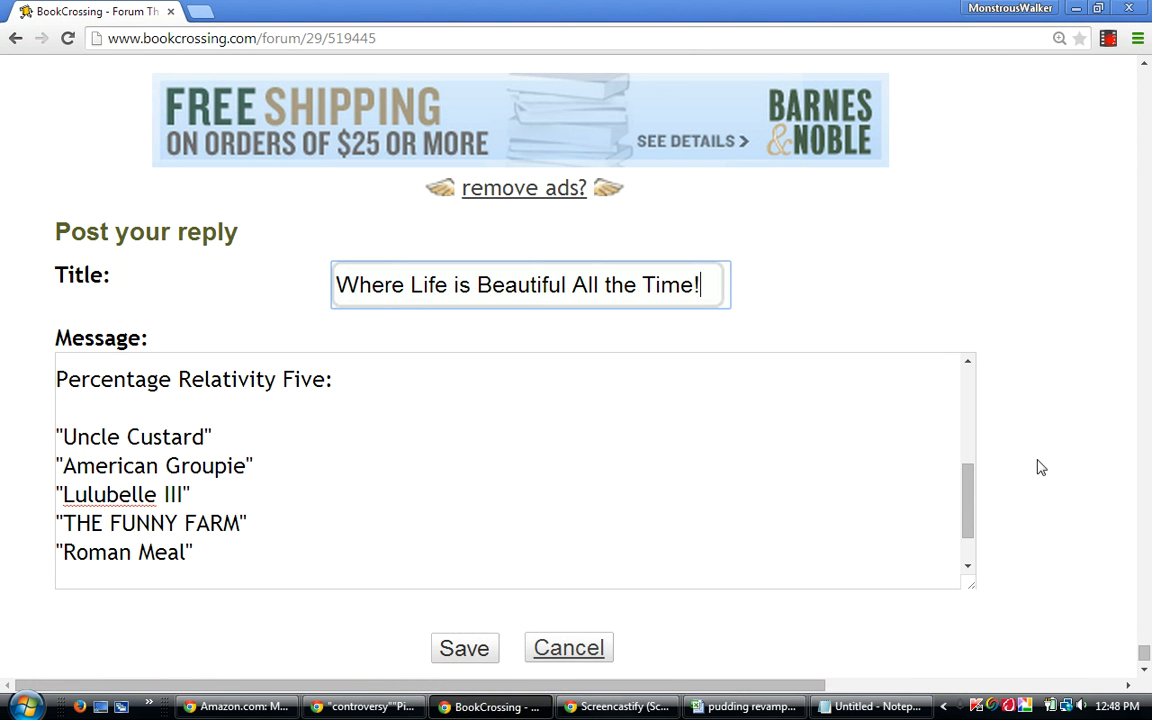
drag(967, 492, 942, 356)
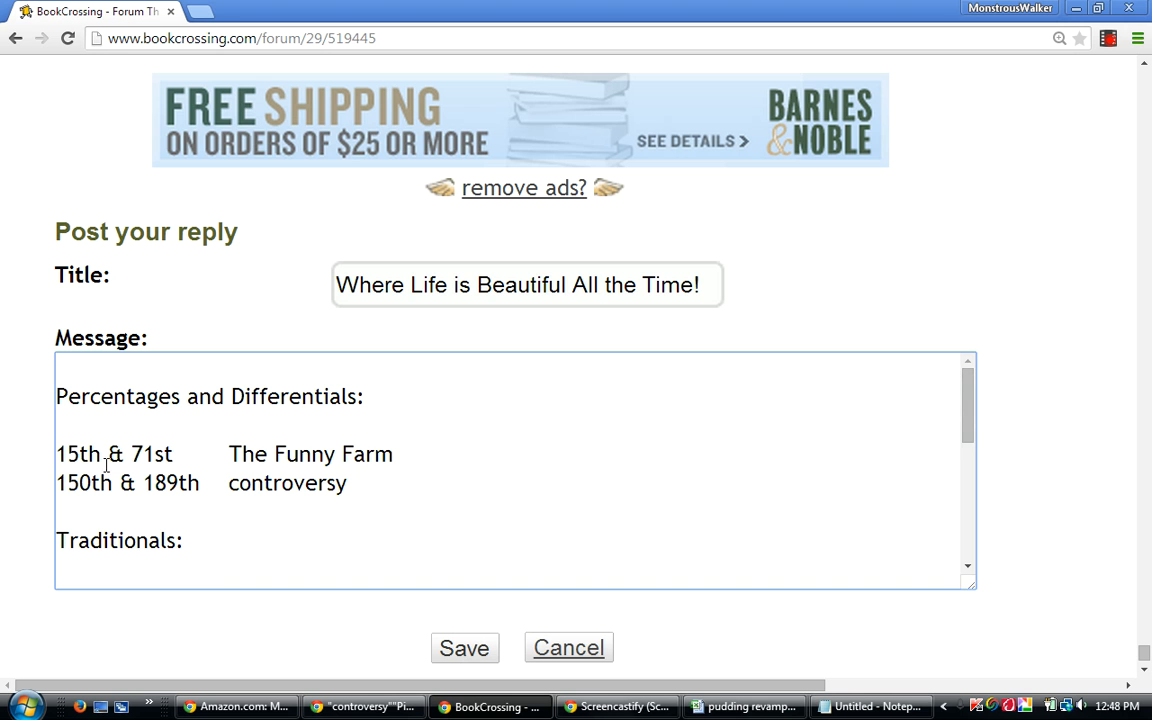
click(83, 362)
key(Return)
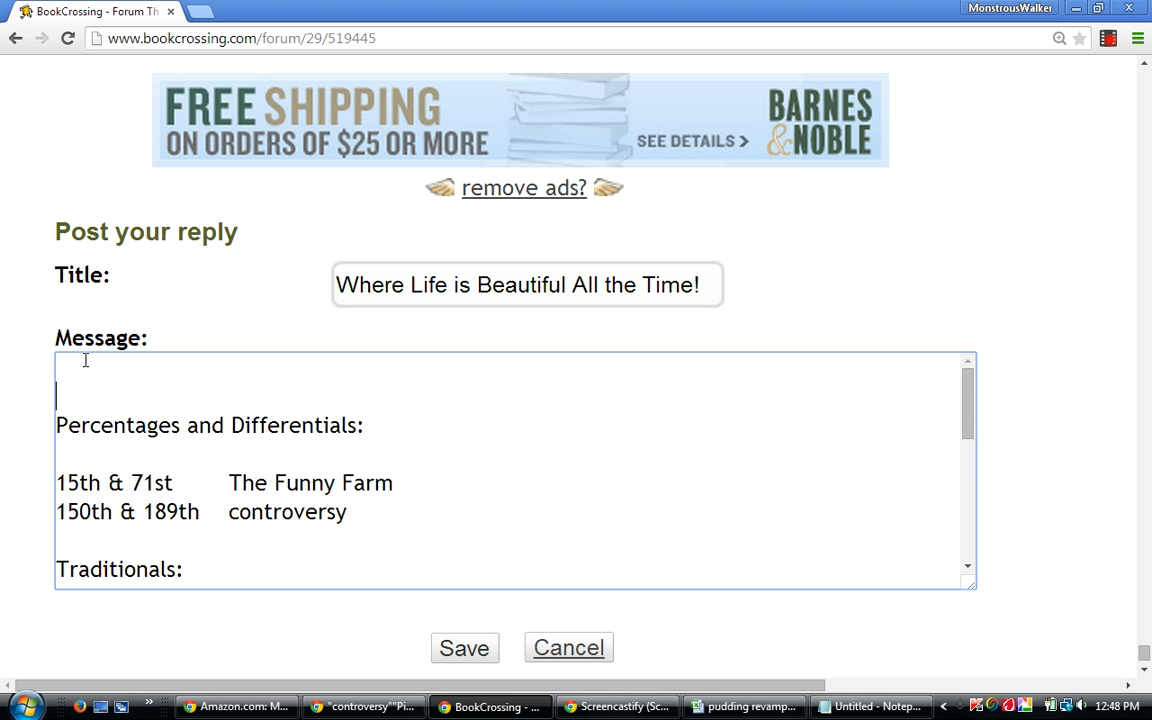
key(Return)
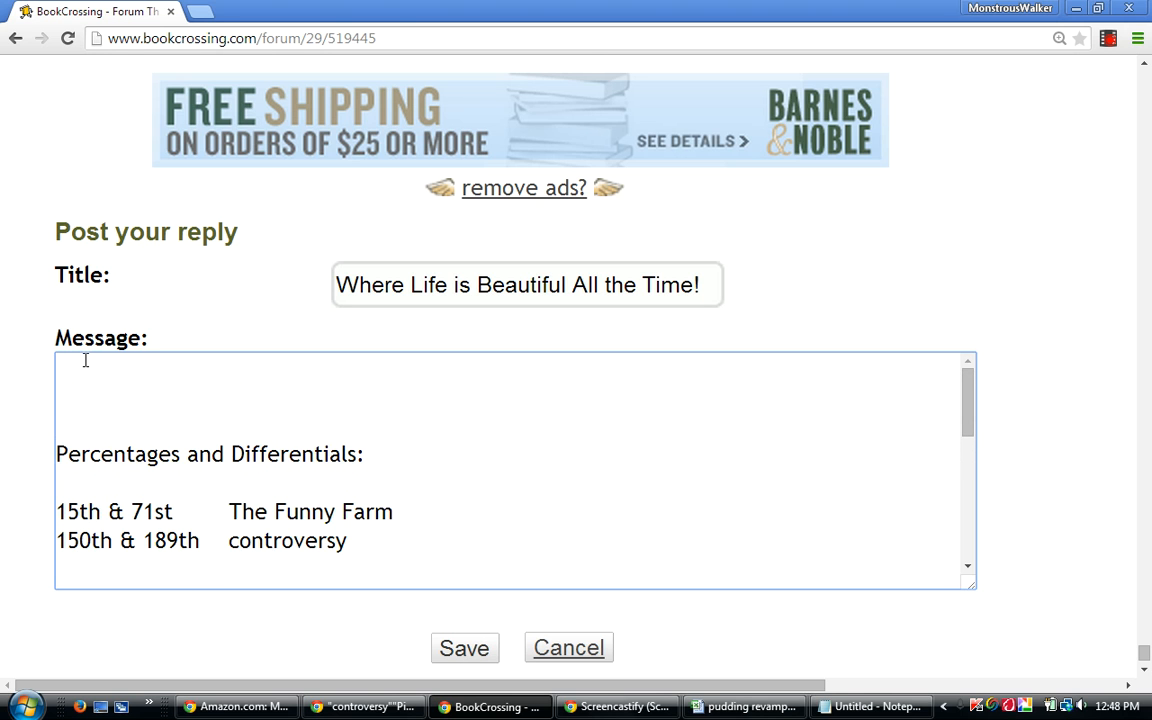
text(Fir)
Remove one blank line between "Roman Meal" and "230 guesses" at the end of the message
drag(967, 393, 966, 398)
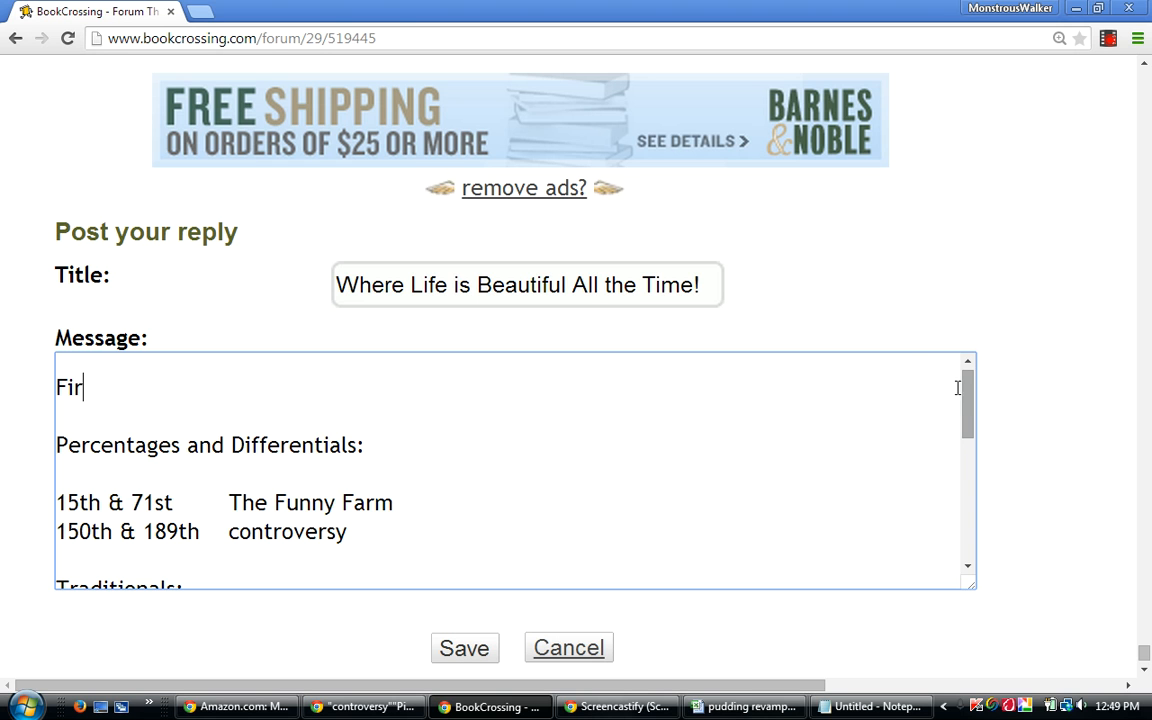
drag(968, 418, 969, 545)
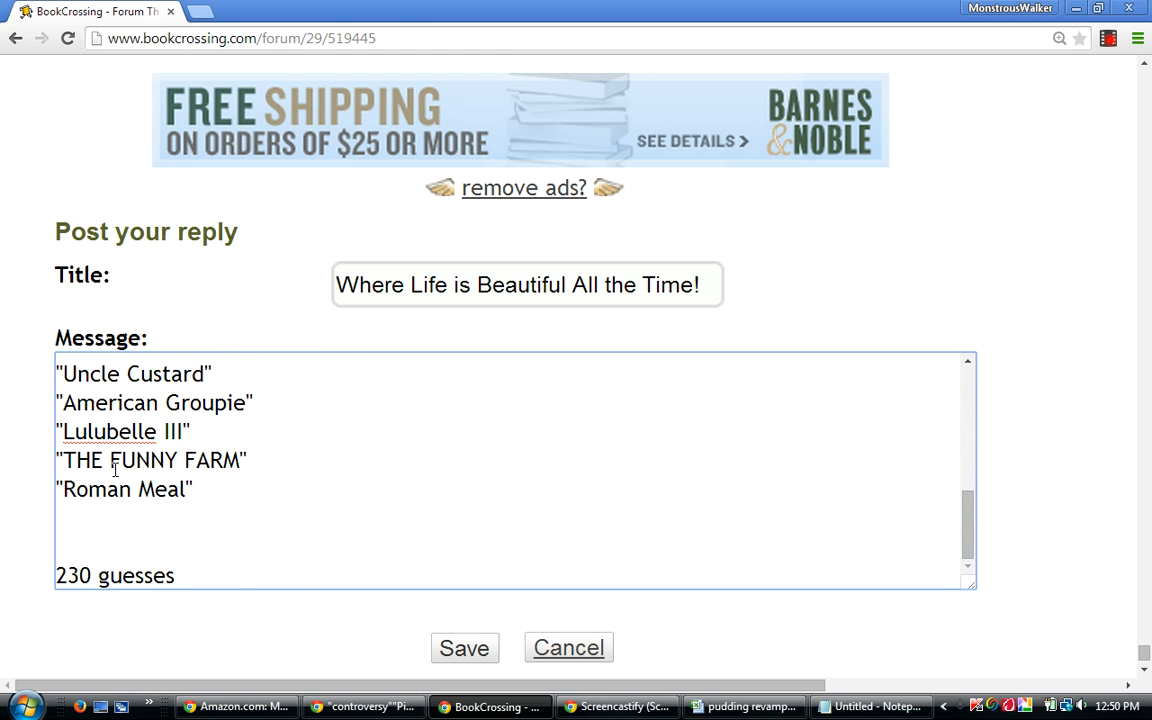
click(52, 518)
key(BackSpace)
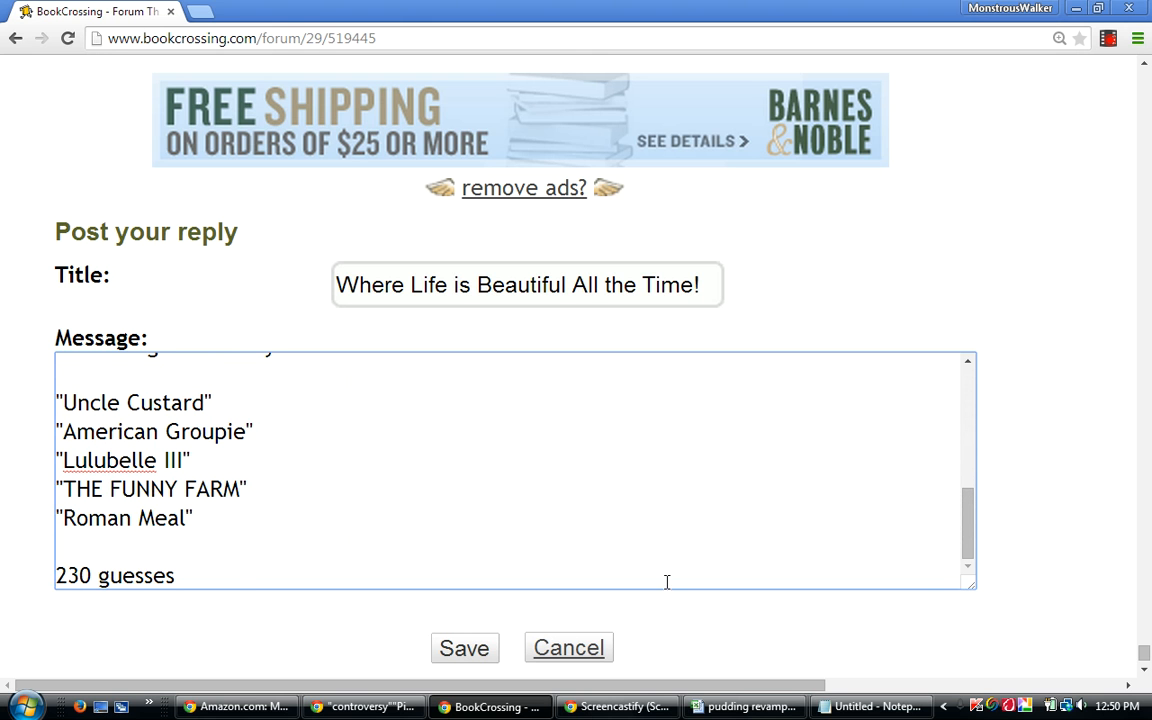
Complete the unfinished opening line of the message as "First loss in Differential distances from zero"
drag(967, 530, 969, 410)
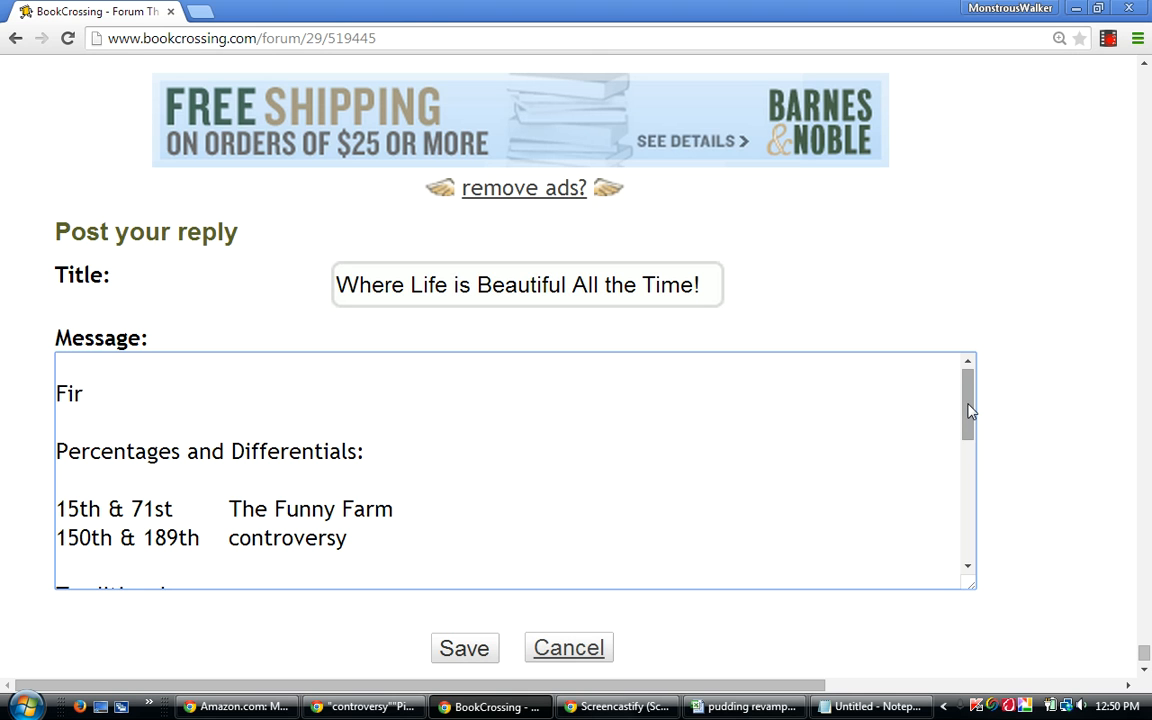
click(95, 393)
text(st loss in )
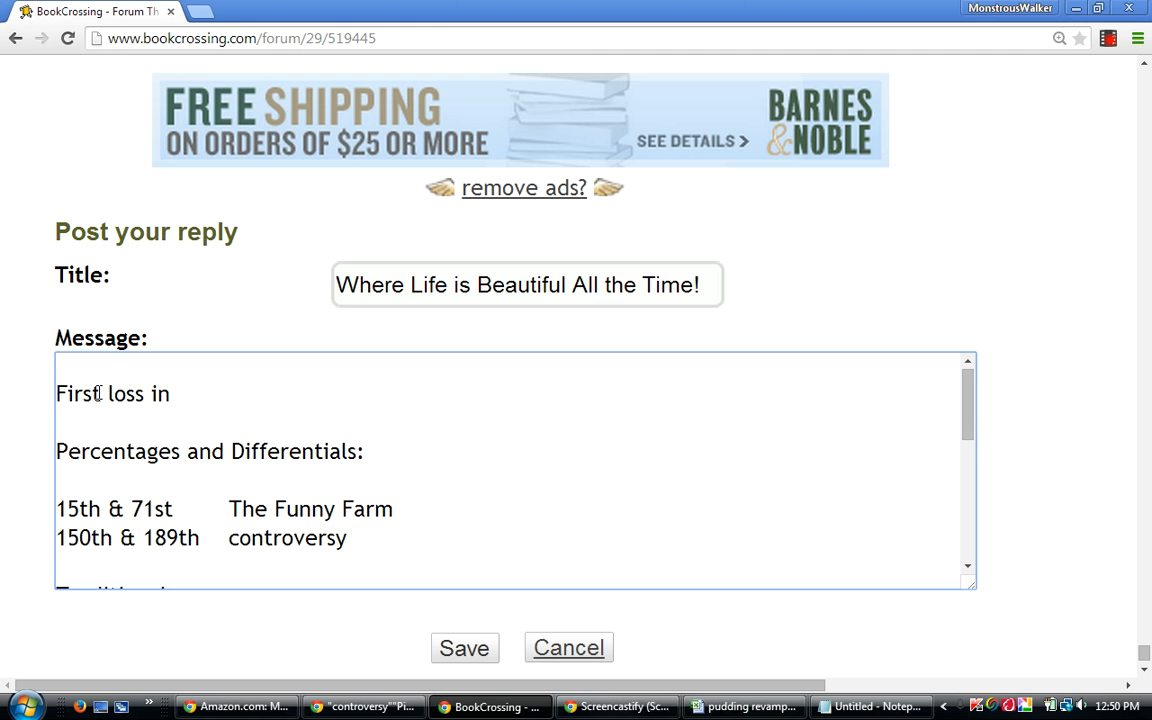
text(Differentials)
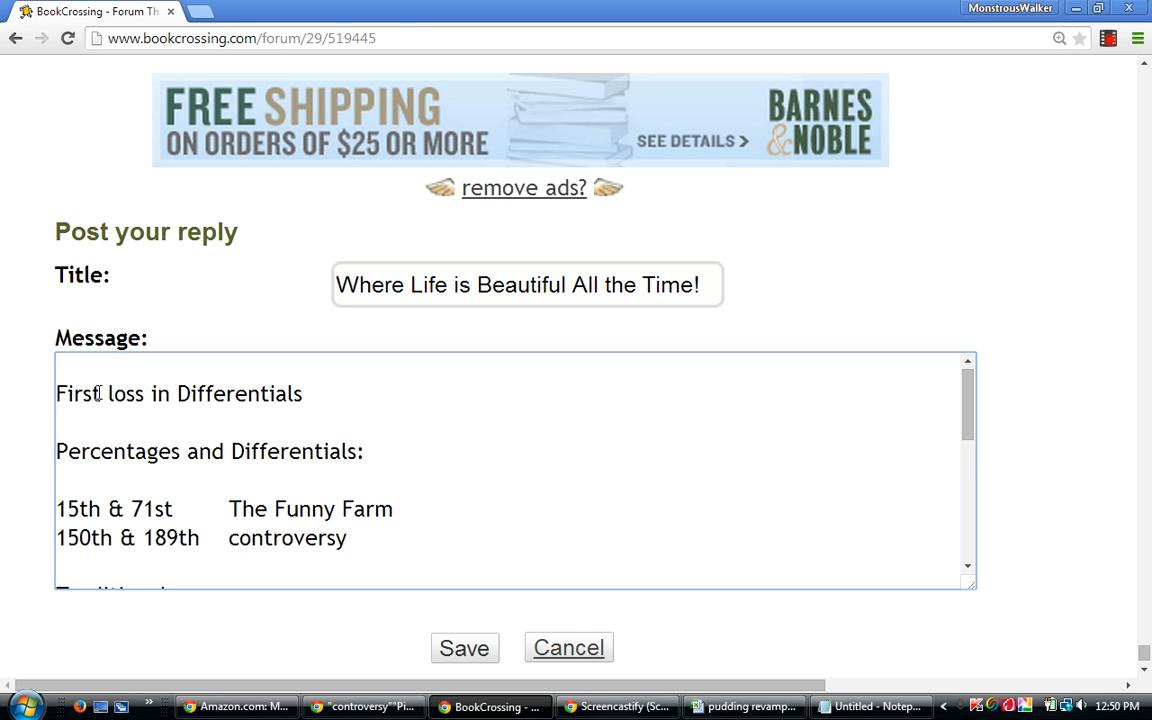
key(BackSpace)
text(distances fro)
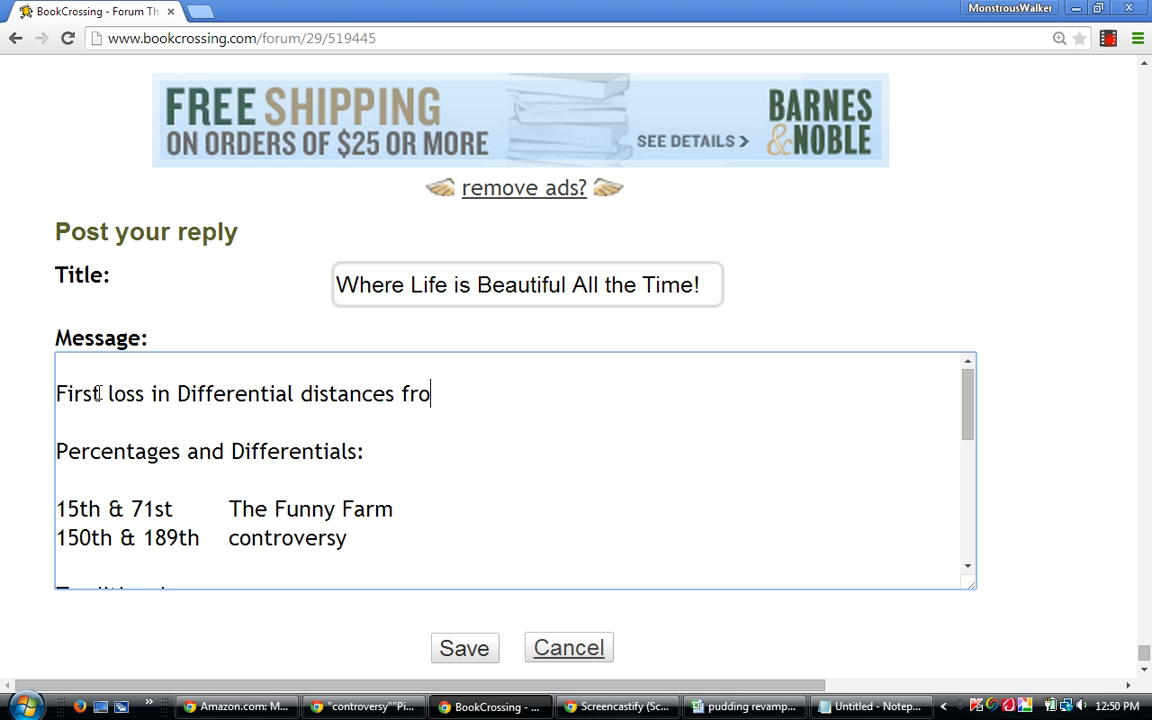
text(m zero)
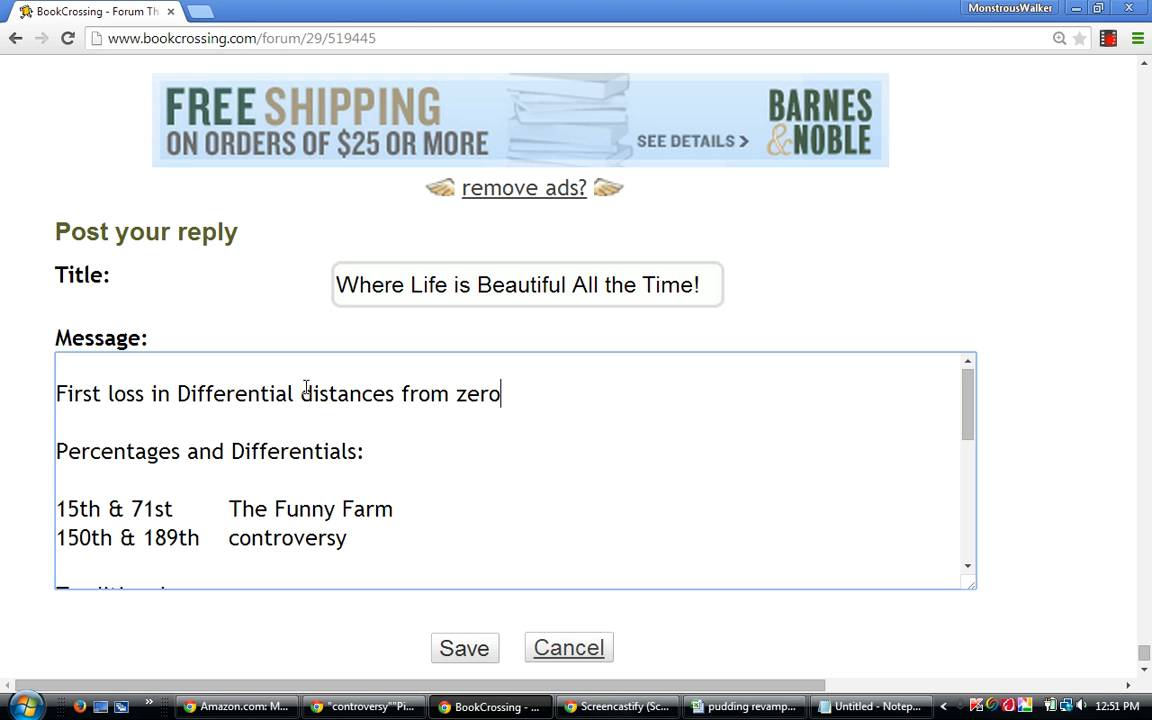
Insert "behind-the-scenes" before "Differential" in the opening line of the message and append "since" after "zero"
click(177, 396)
text(behind-)
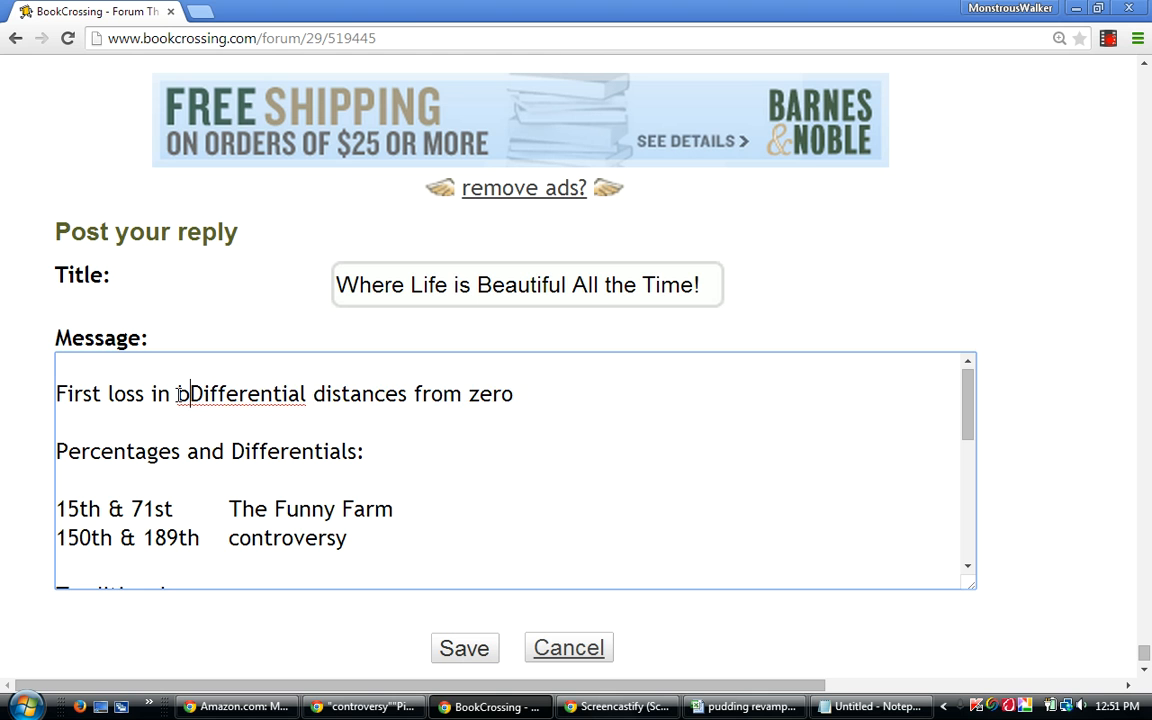
text(the-scene)
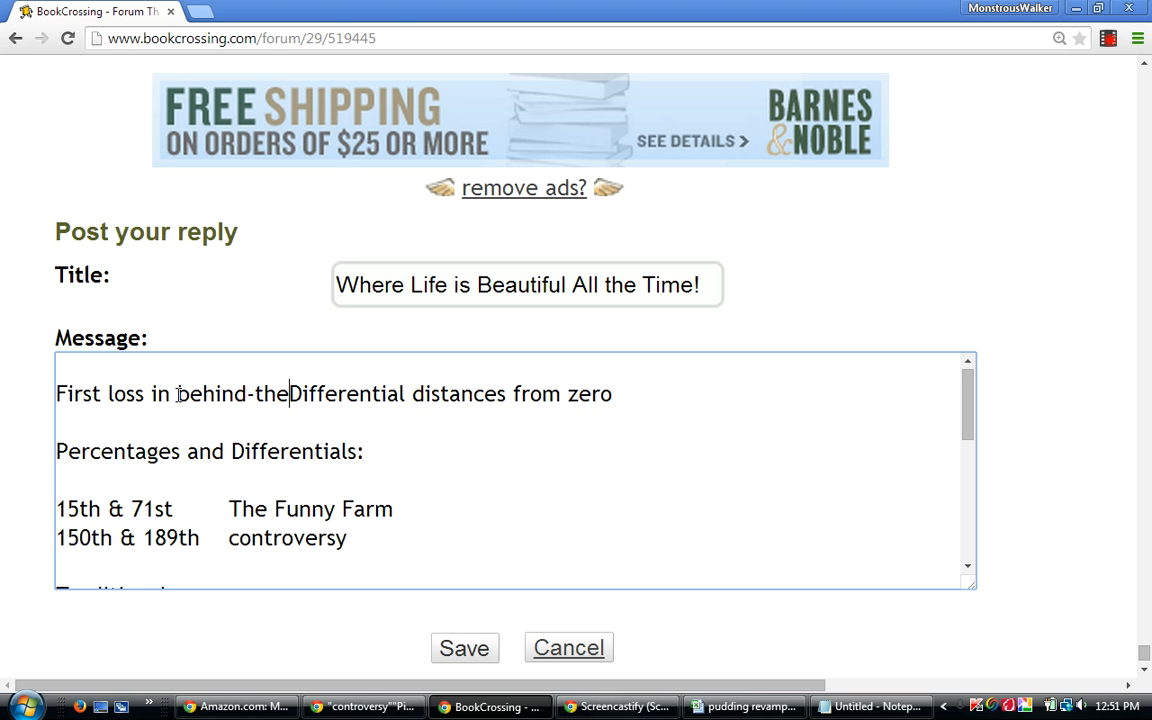
text(s)
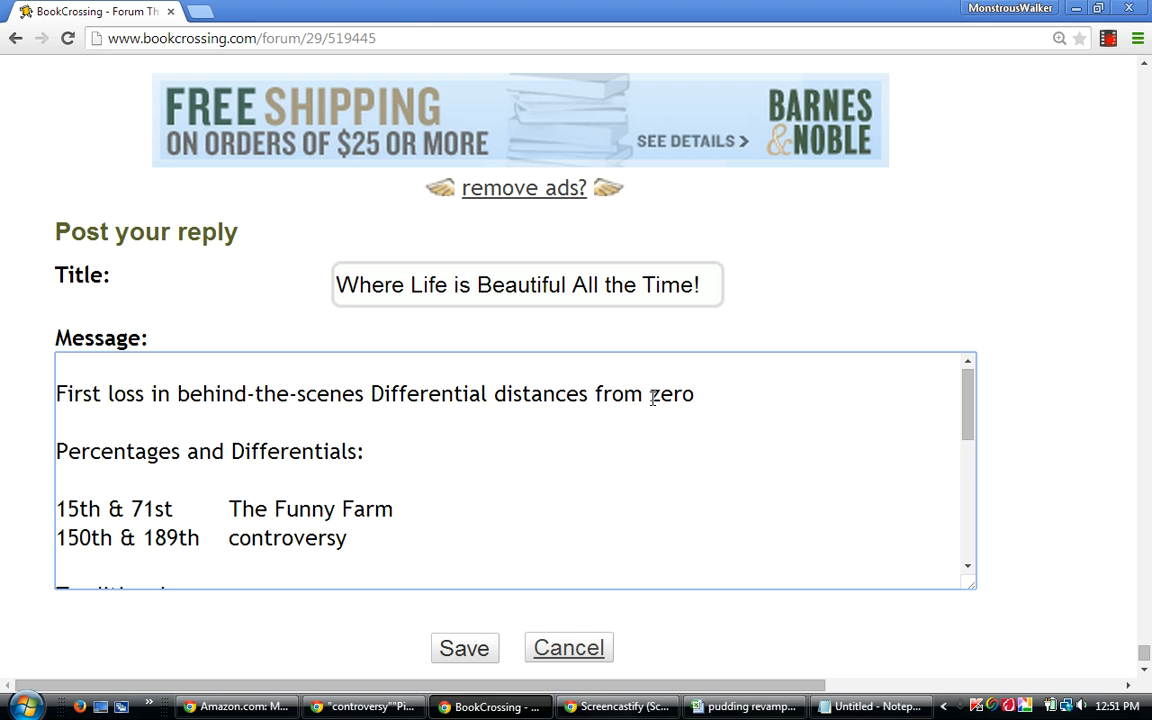
click(709, 393)
text(since)
text(uni)
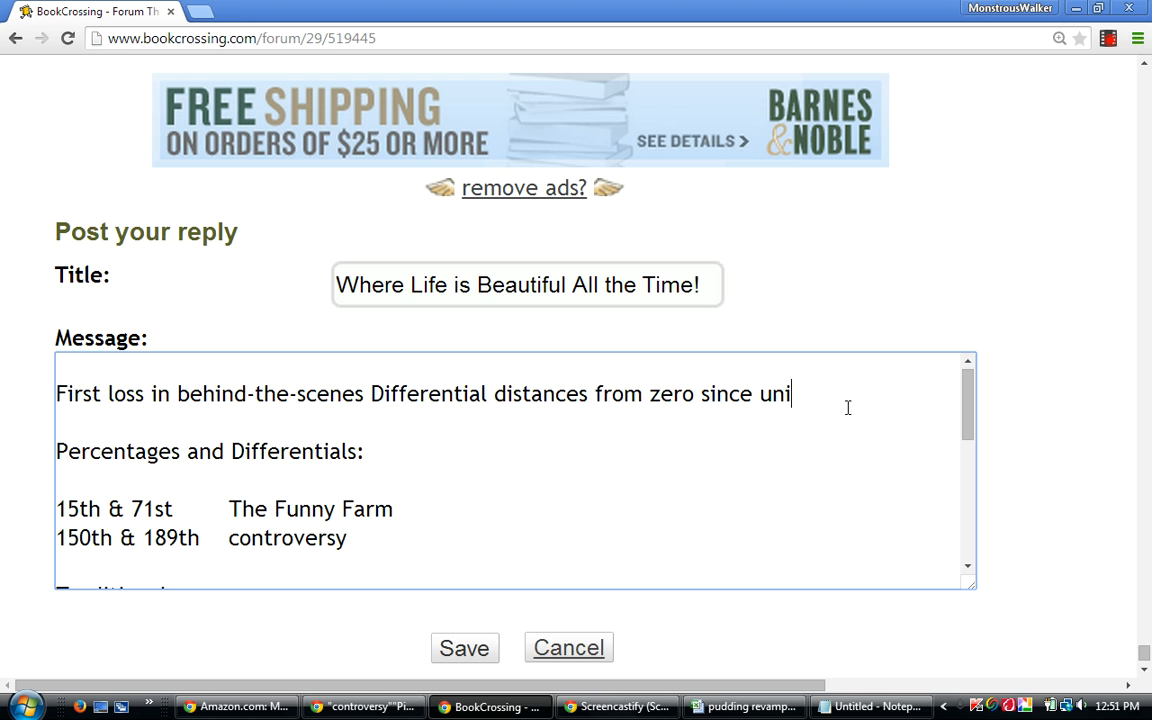
text(fying)
text(coring sys)
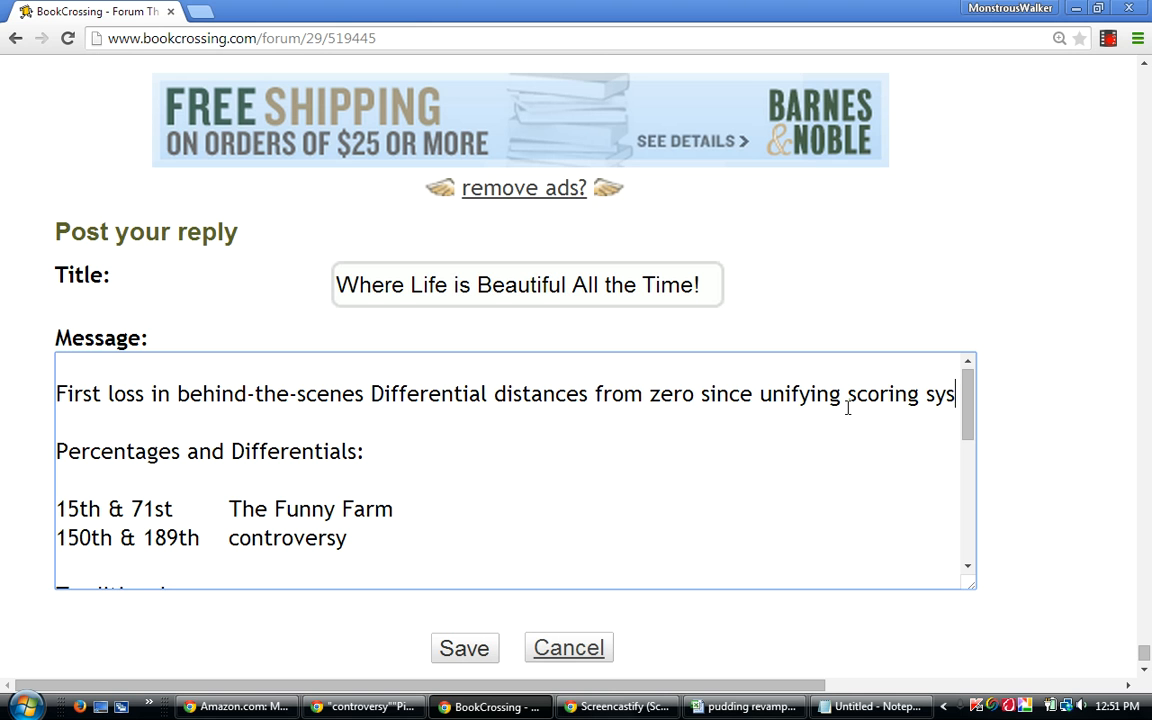
key(BackSpace)
key(BackSpace)
key(BackSpace)
key(BackSpace)
key(BackSpace)
key(BackSpace)
key(BackSpace)
key(BackSpace)
key(BackSpace)
key(BackSpace)
key(BackSpace)
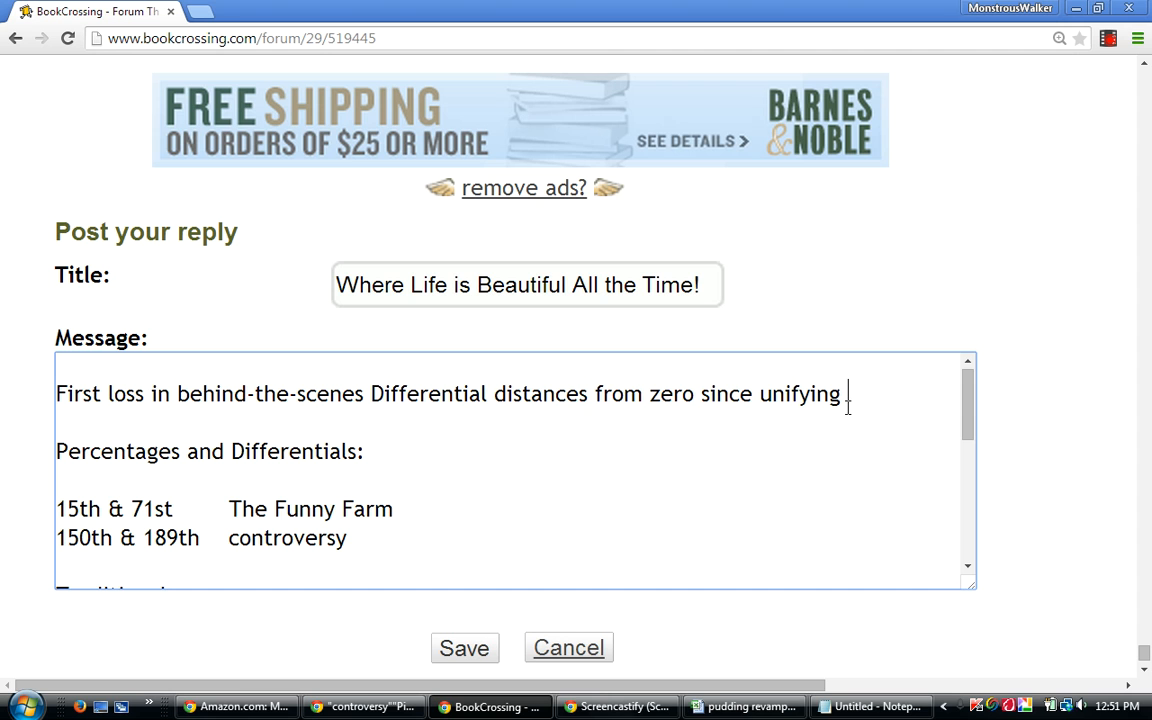
text(the scoring)
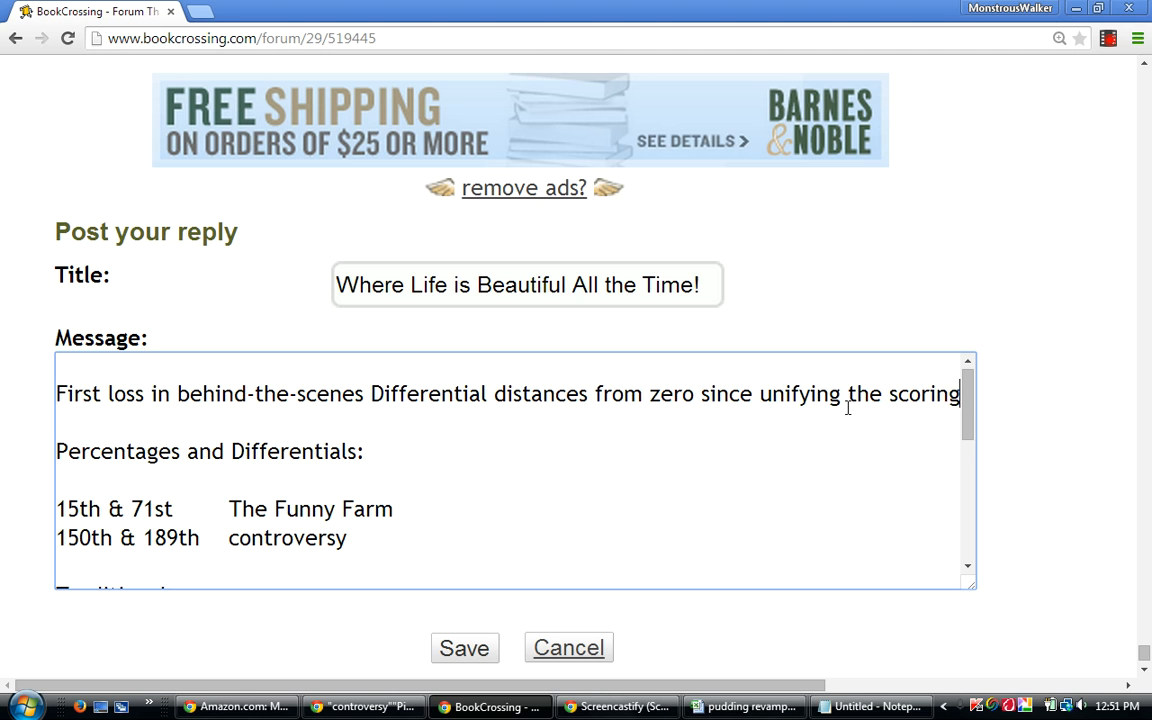
text( system)
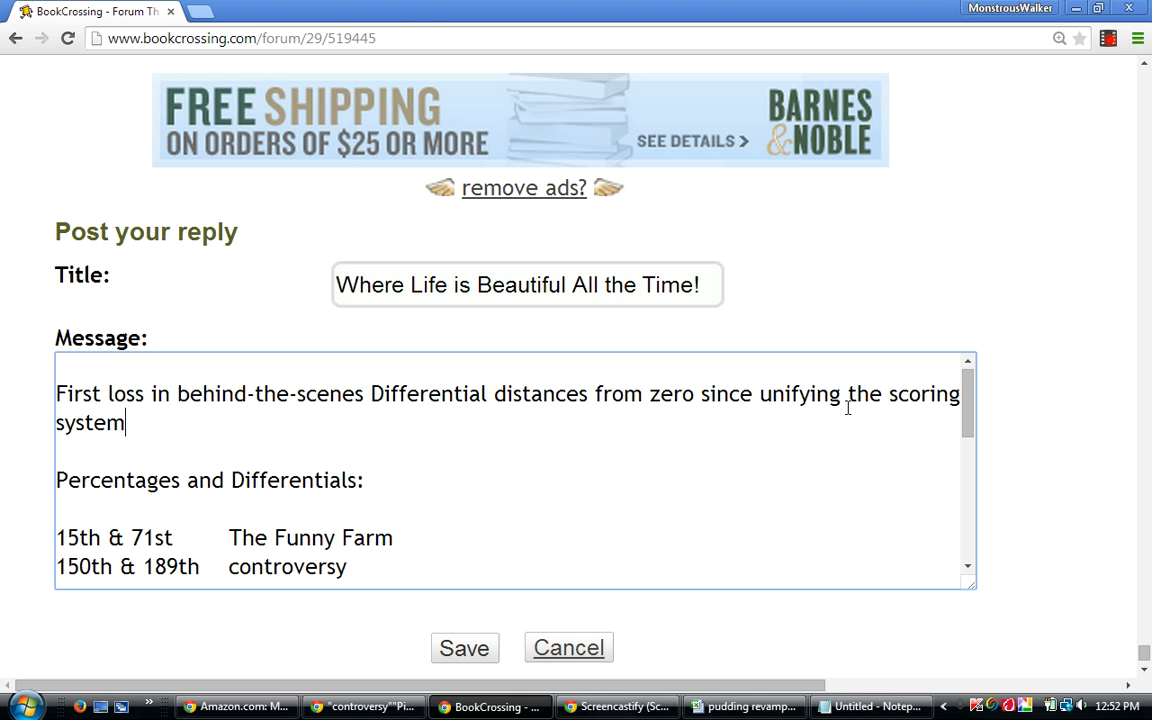
key(BackSpace)
key(BackSpace)
key(BackSpace)
key(BackSpace)
key(BackSpace)
key(BackSpace)
key(BackSpace)
key(BackSpace)
key(BackSpace)
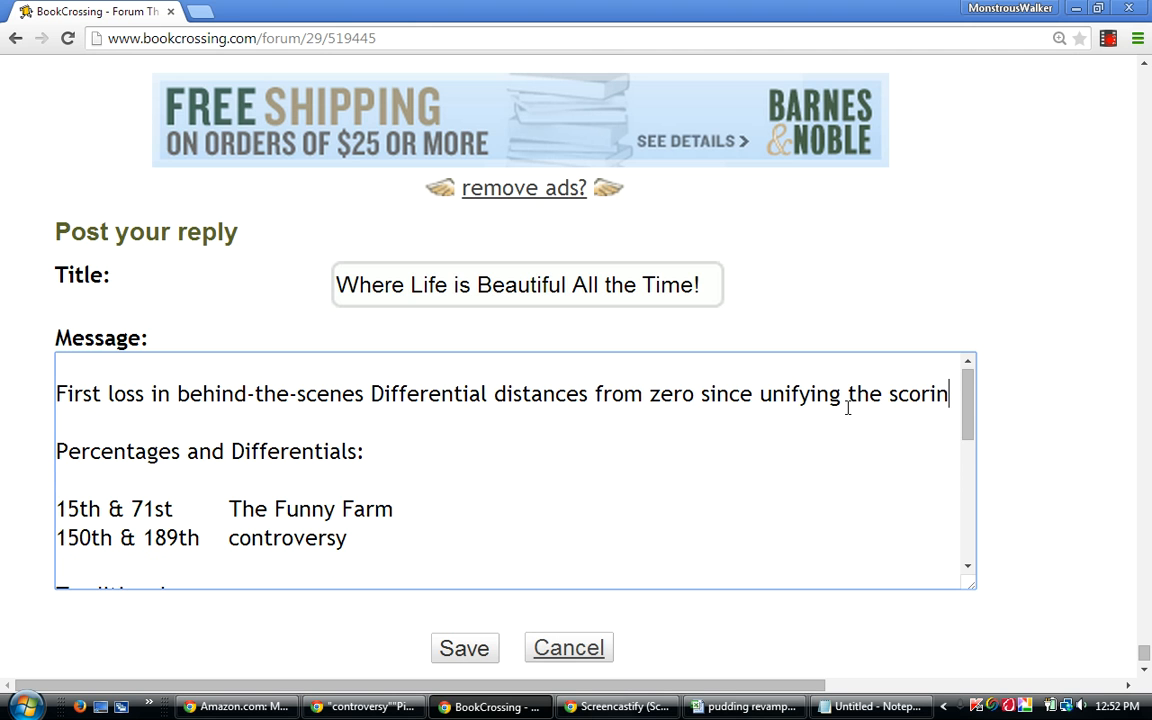
key(BackSpace)
key(BackSpace)
key(BackSpace)
key(BackSpace)
key(BackSpace)
key(BackSpace)
key(BackSpace)
key(BackSpace)
key(BackSpace)
key(BackSpace)
key(BackSpace)
key(BackSpace)
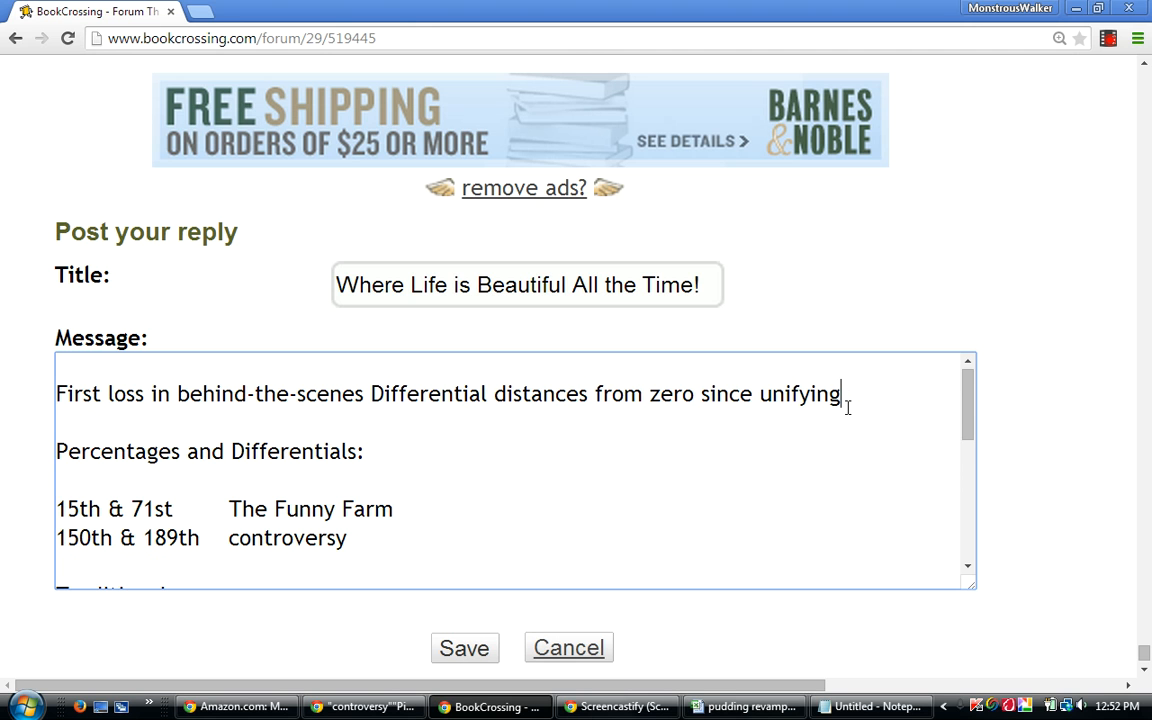
key(BackSpace)
key(BackSpace)
key(BackSpace)
key(BackSpace)
key(BackSpace)
key(BackSpace)
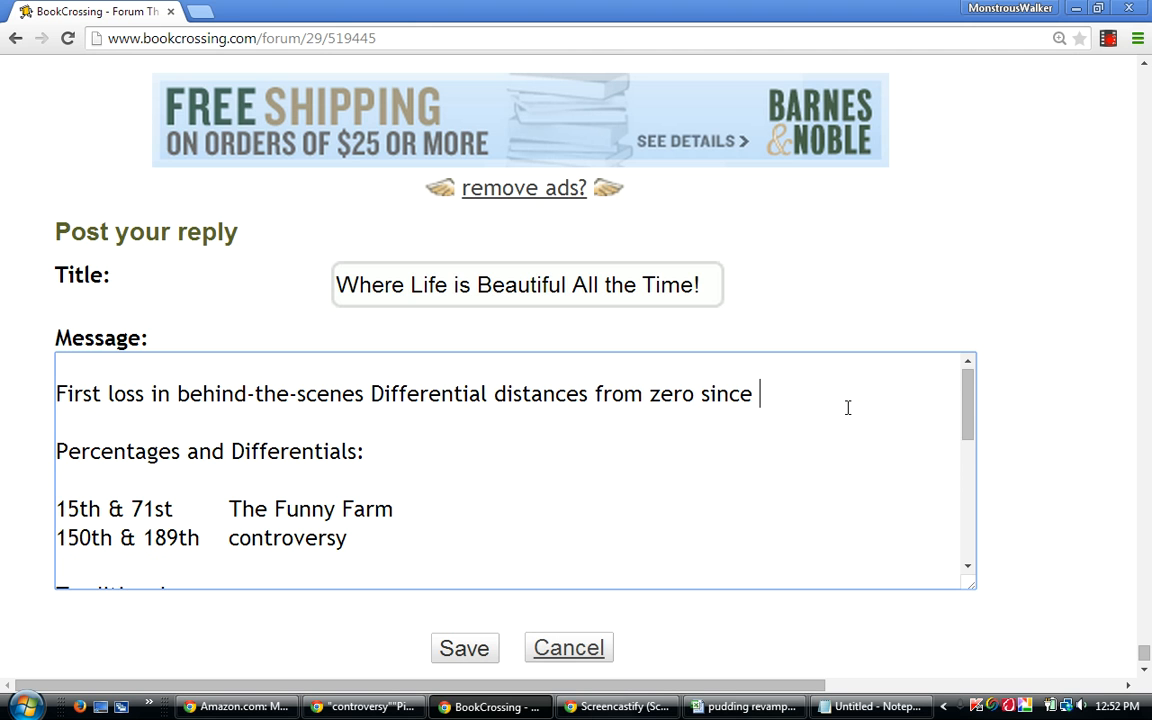
Continue the opening line after "since" with "joining pre-Floyd guesses with post-Floyd"
text(joining )
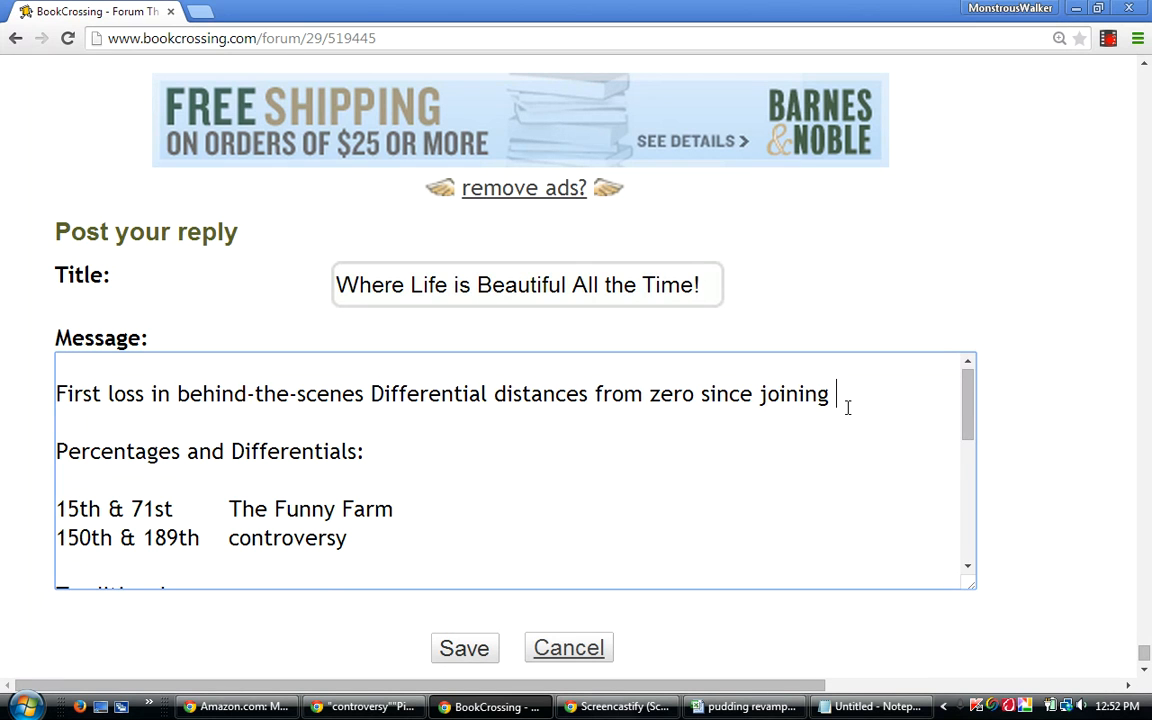
text(pre-Floyd guesse)
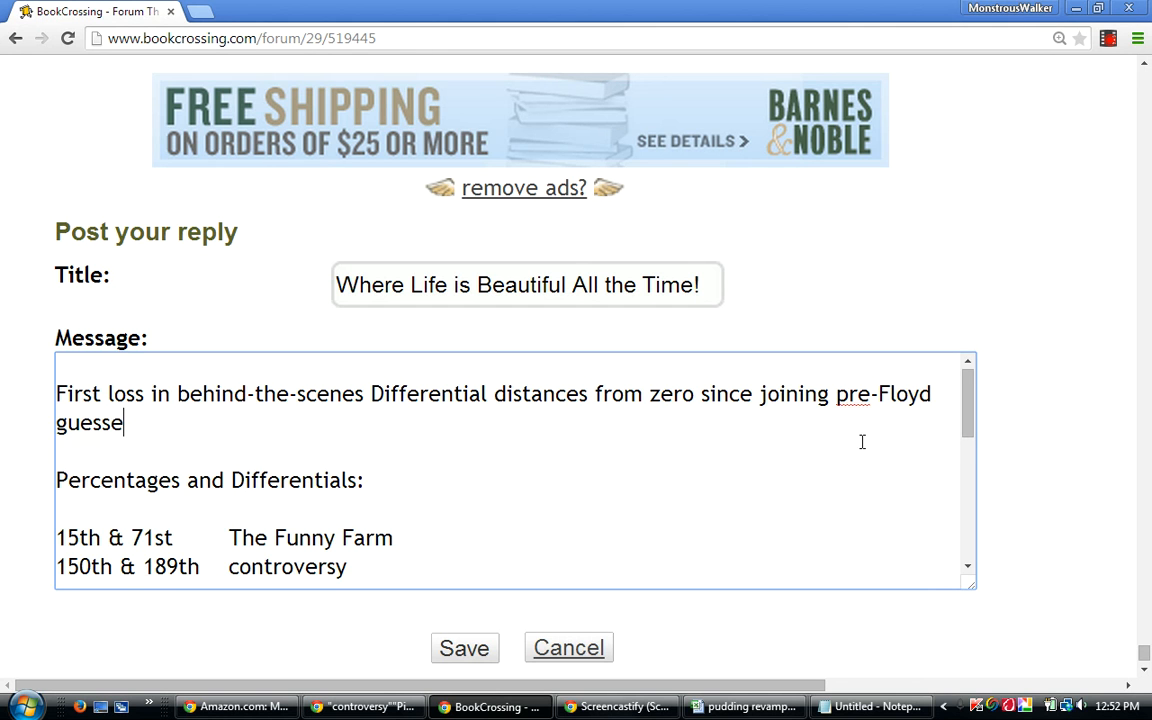
text(s with po)
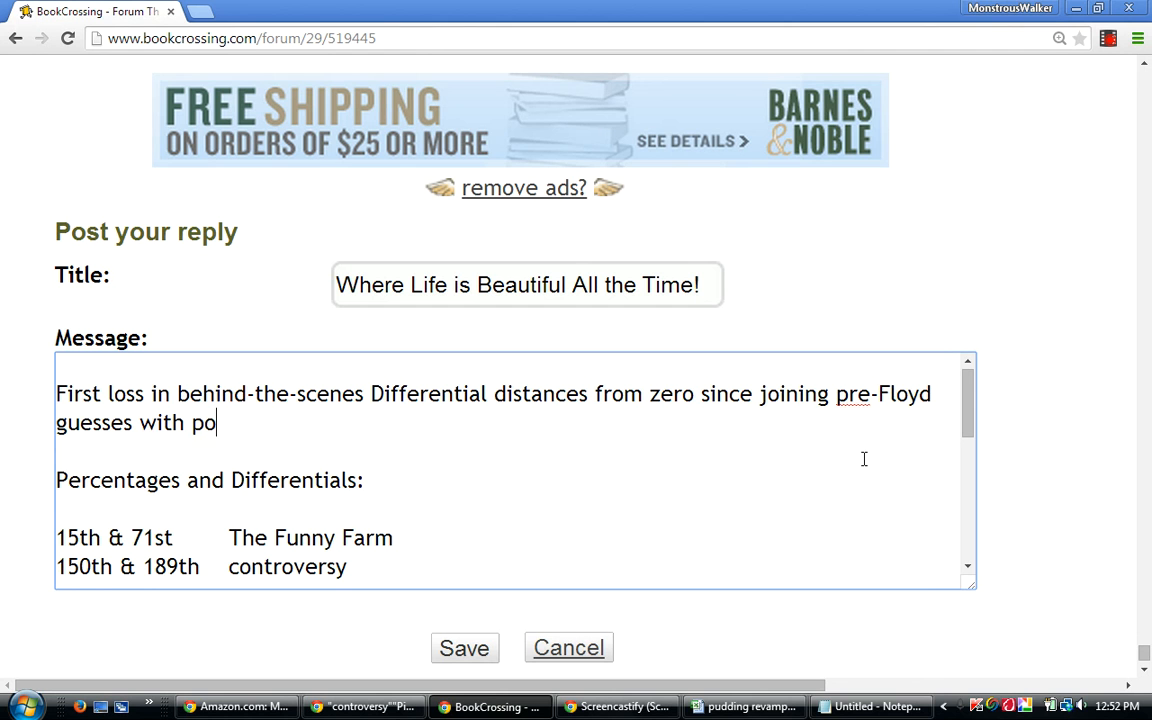
text(st-Flo)
key(BackSpace)
text(loyd)
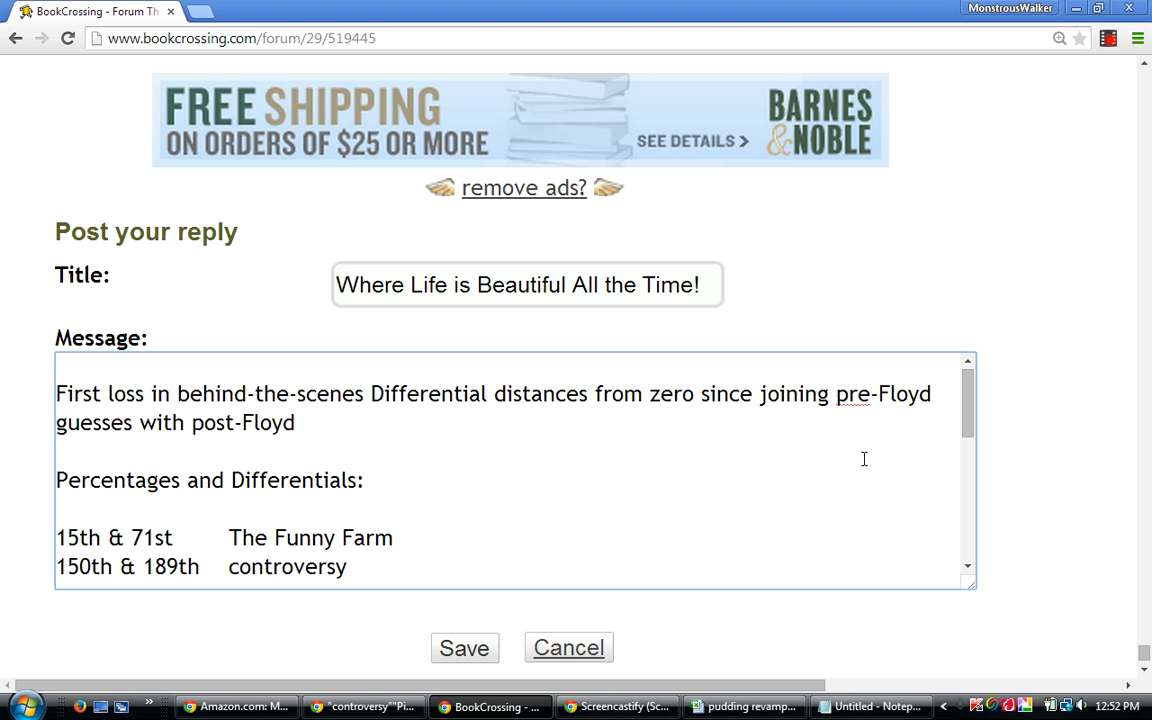
Replace the word "joining" with "the" before "pre-Floyd" in the opening line
click(826, 394)
key(BackSpace)
key(BackSpace)
key(BackSpace)
key(BackSpace)
key(BackSpace)
key(BackSpace)
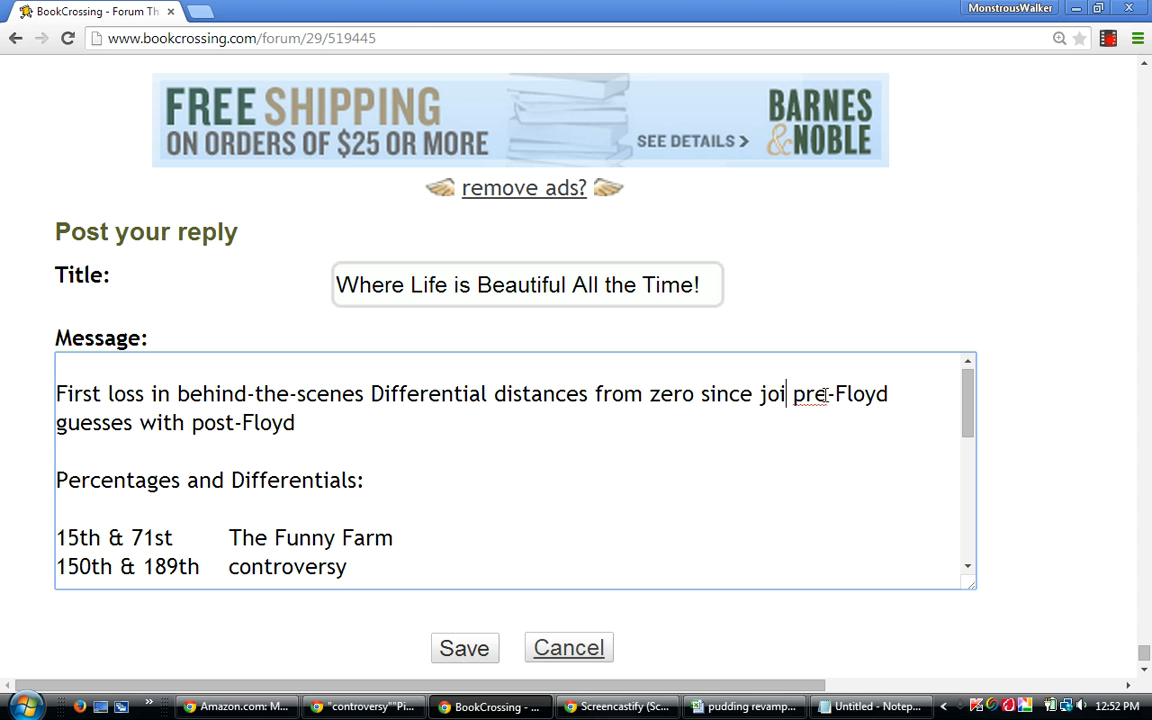
key(BackSpace)
text(the)
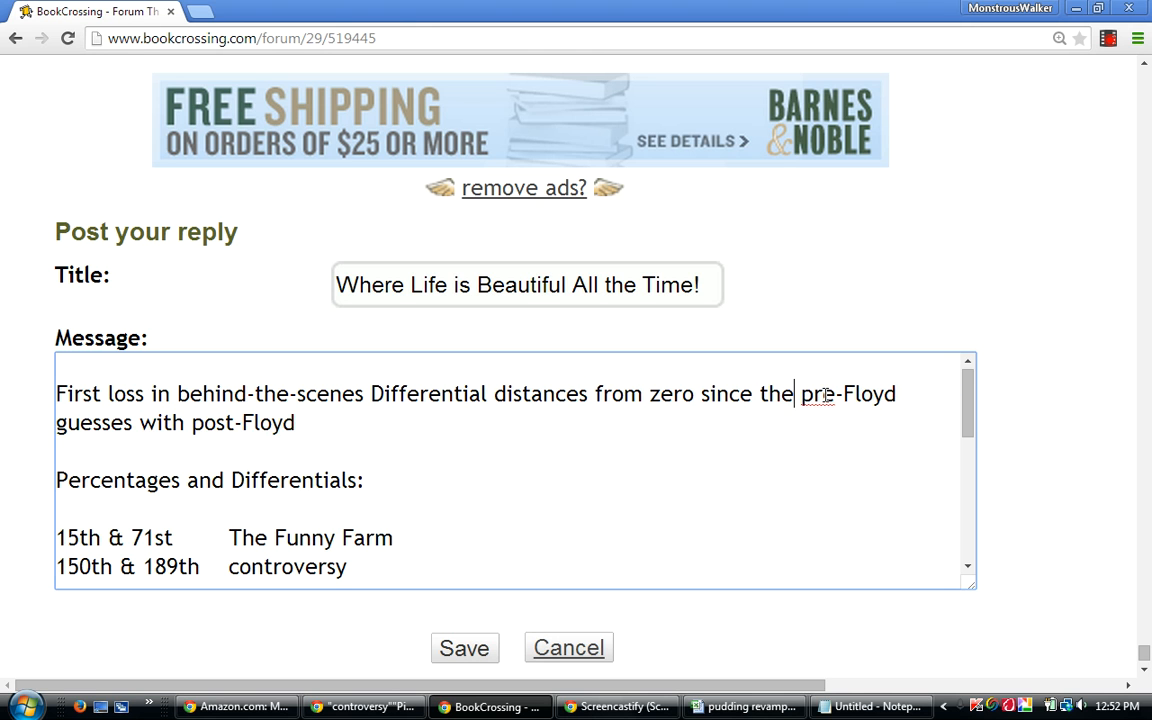
Make "pre-Floyd" plural and replace "guesses with" by "and", so the phrase reads "pre-Floyds and post-Floyd"
click(898, 392)
text(s)
click(183, 423)
key(BackSpace)
key(BackSpace)
key(BackSpace)
key(BackSpace)
key(BackSpace)
key(BackSpace)
key(BackSpace)
key(BackSpace)
key(BackSpace)
key(BackSpace)
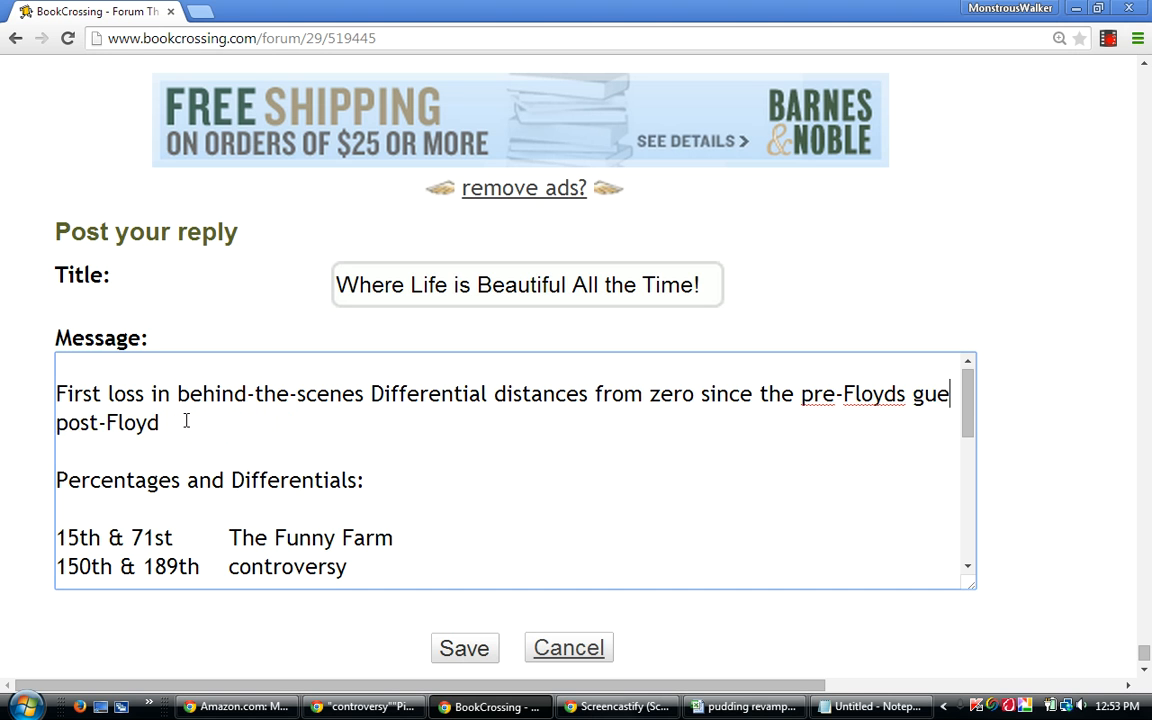
key(BackSpace)
key(BackSpace)
text(and)
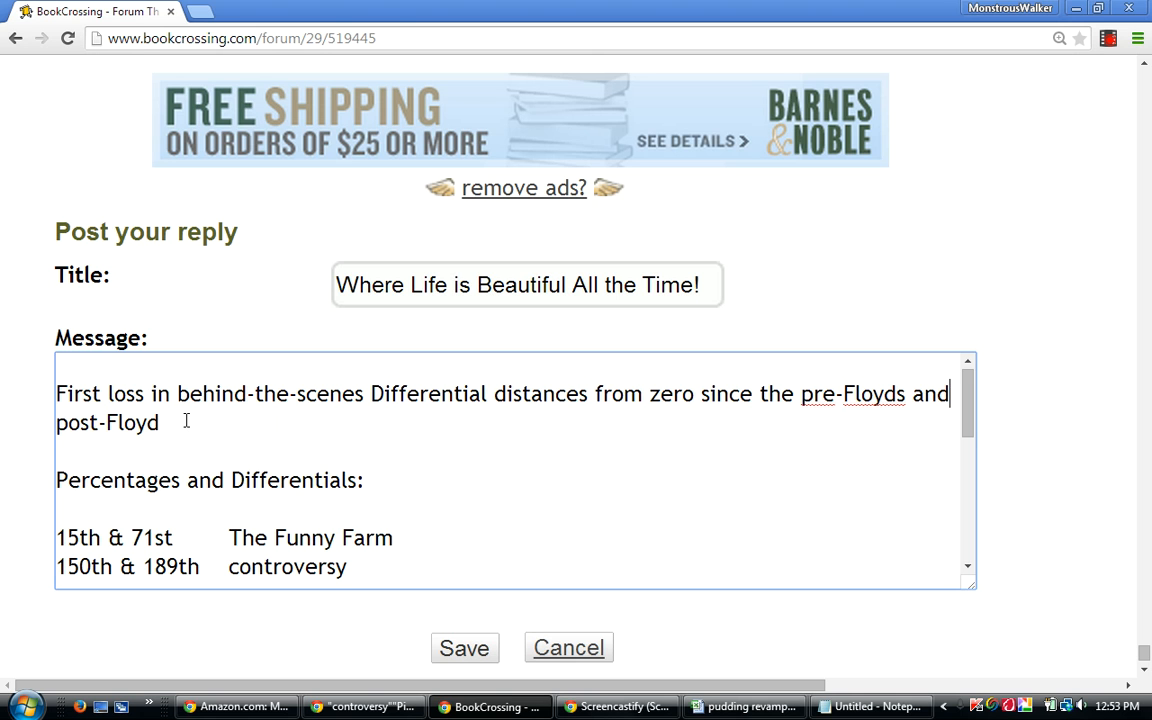
Make "post-Floyd" plural and finish the opening sentence with "united under the same scoring system."
click(189, 423)
text(s united under t)
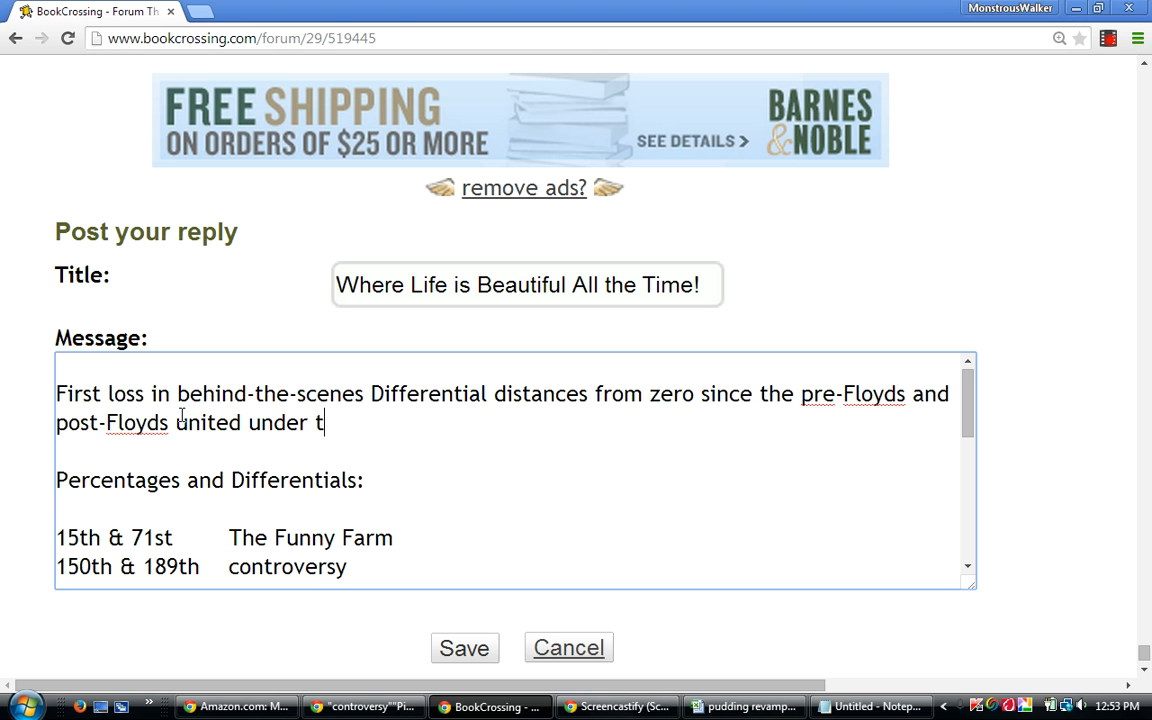
text(he same sc)
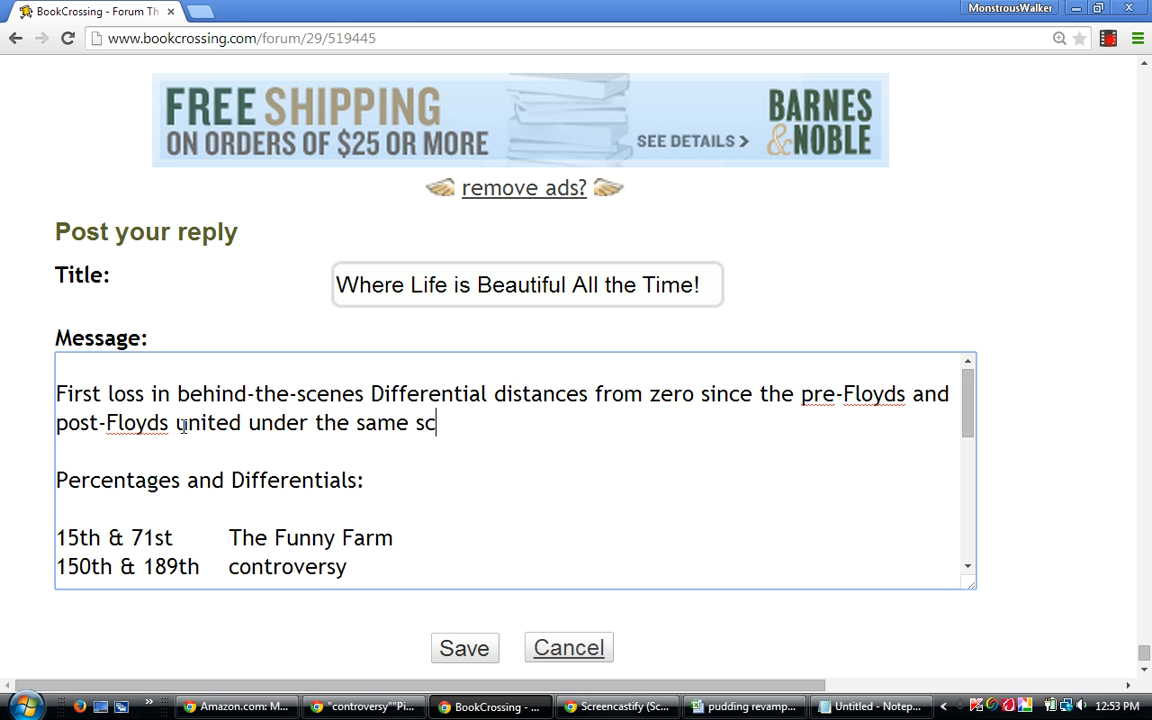
text(oring s)
key(BackSpace)
text(system.)
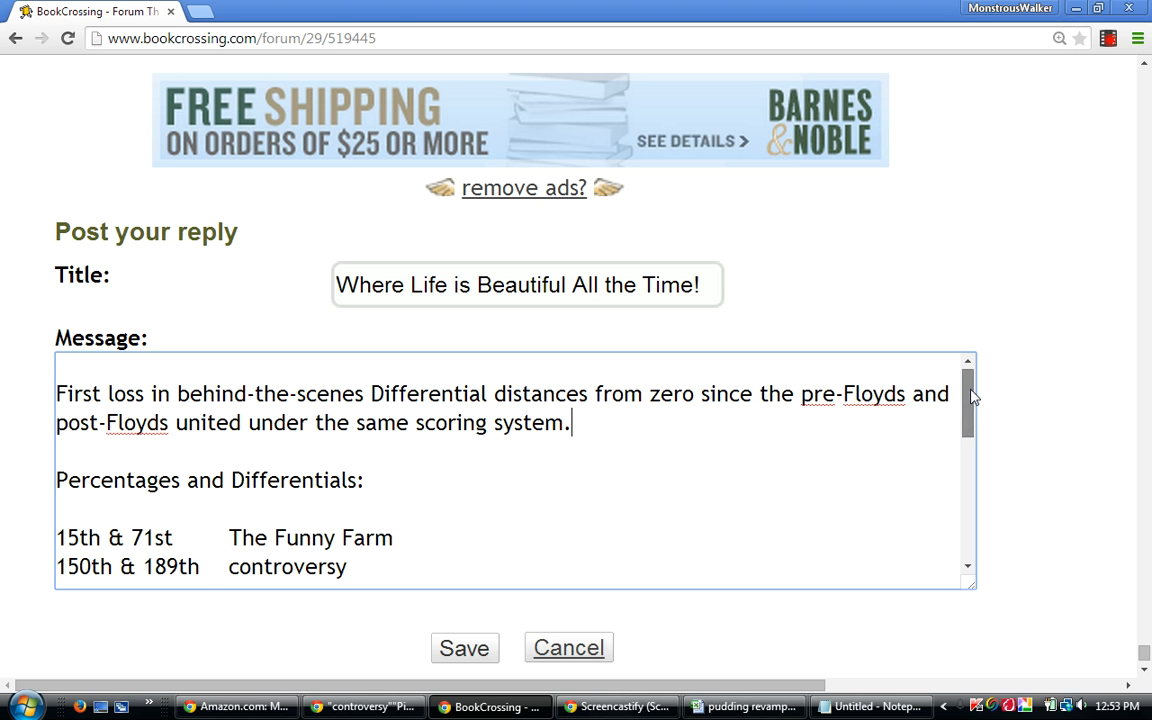
Check the message through to its end and save the forum reply
drag(970, 397, 954, 532)
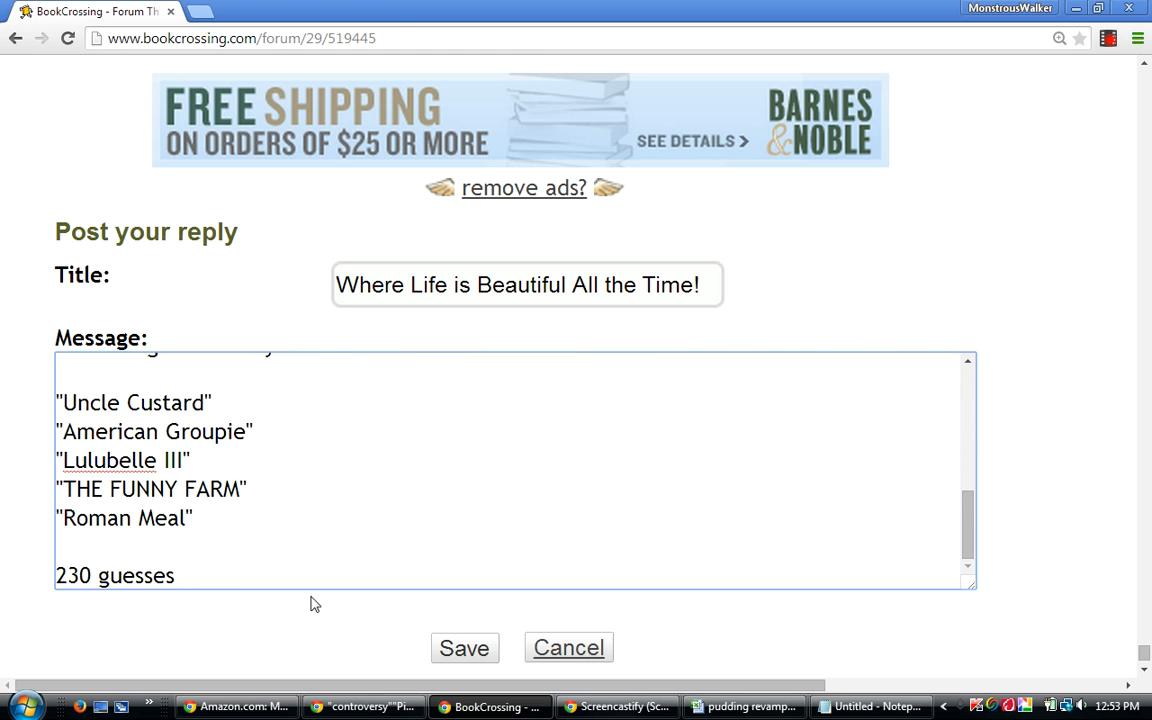
click(465, 648)
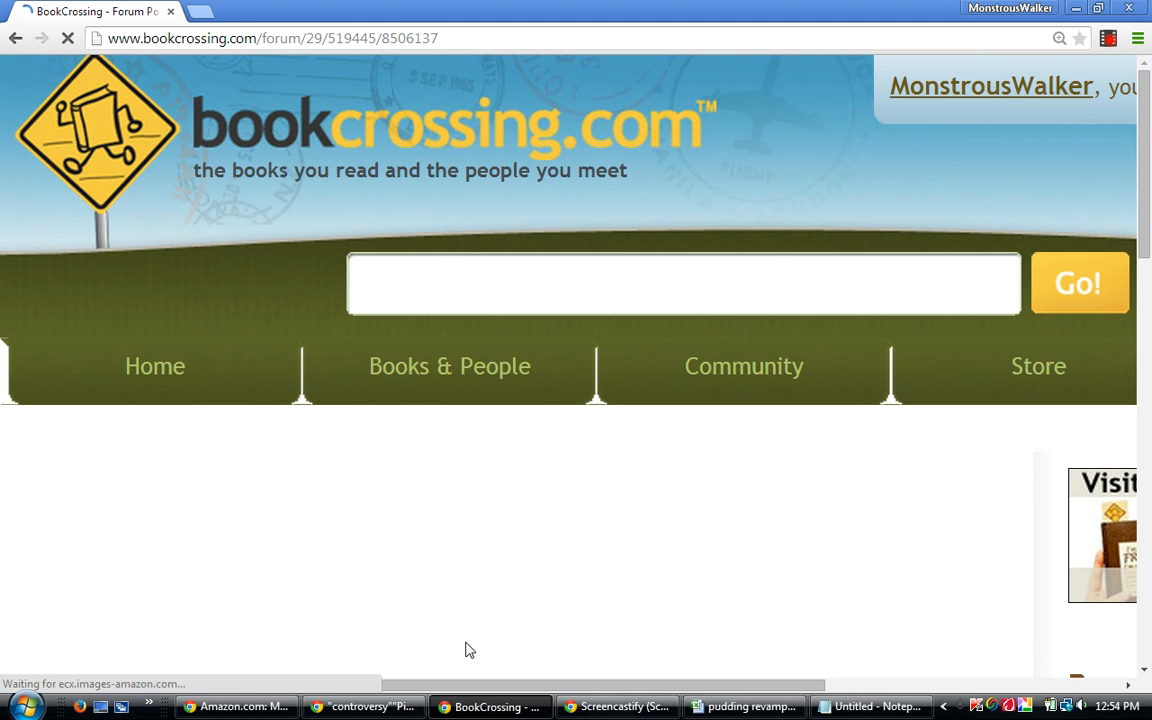
Review the posted "Where Life is Beautiful All the Time!" reply from its opening sentence to the guess count
key(Down)
key(Down)
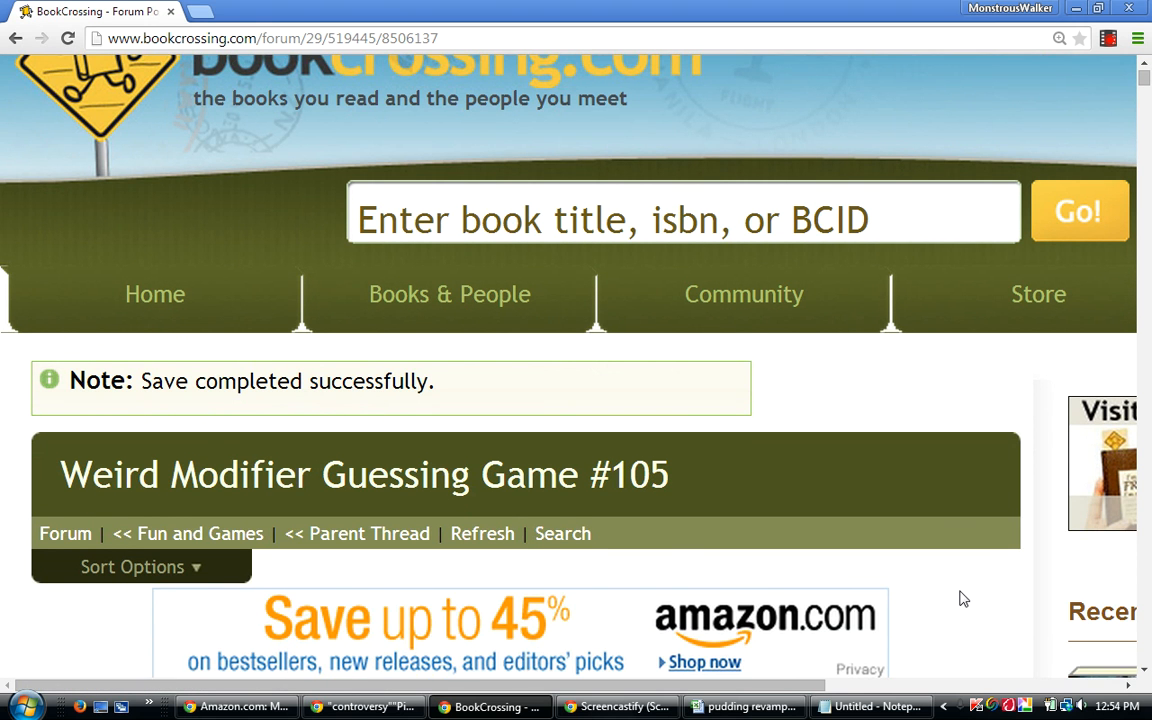
key(Down)
key(Down)
key(Down)
key(Down)
key(Down)
key(Down)
key(Down)
key(Down)
key(Down)
key(Down)
key(Down)
key(Down)
key(Down)
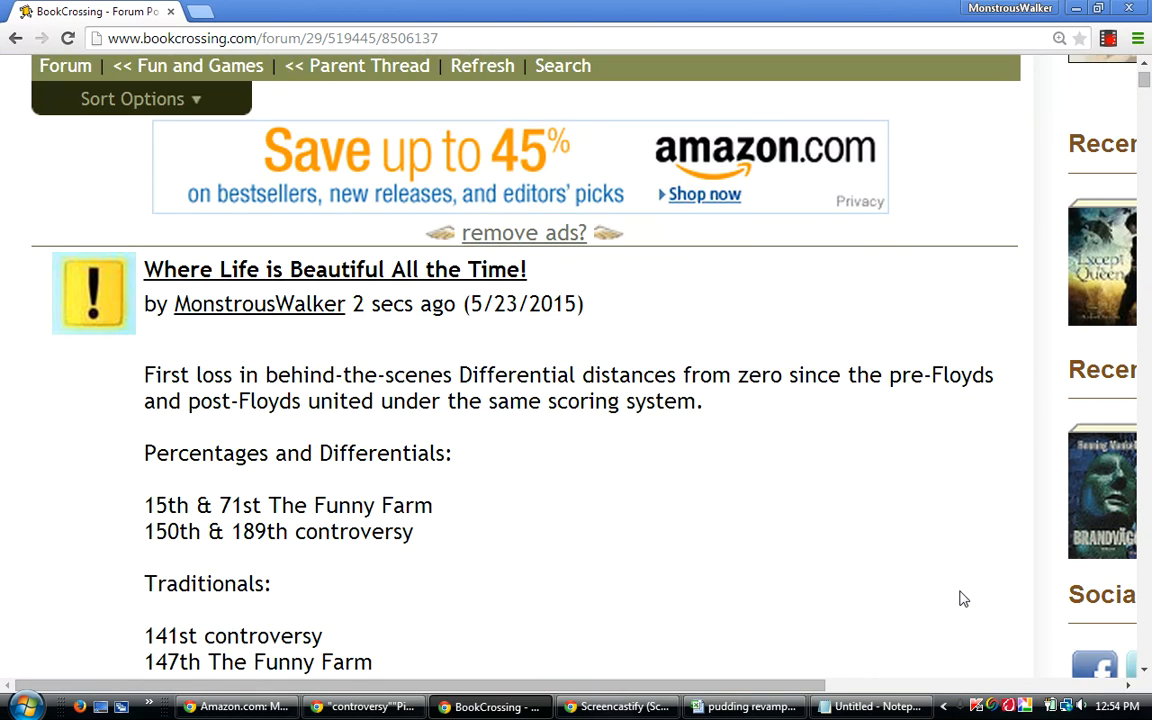
key(Down)
key(Down)
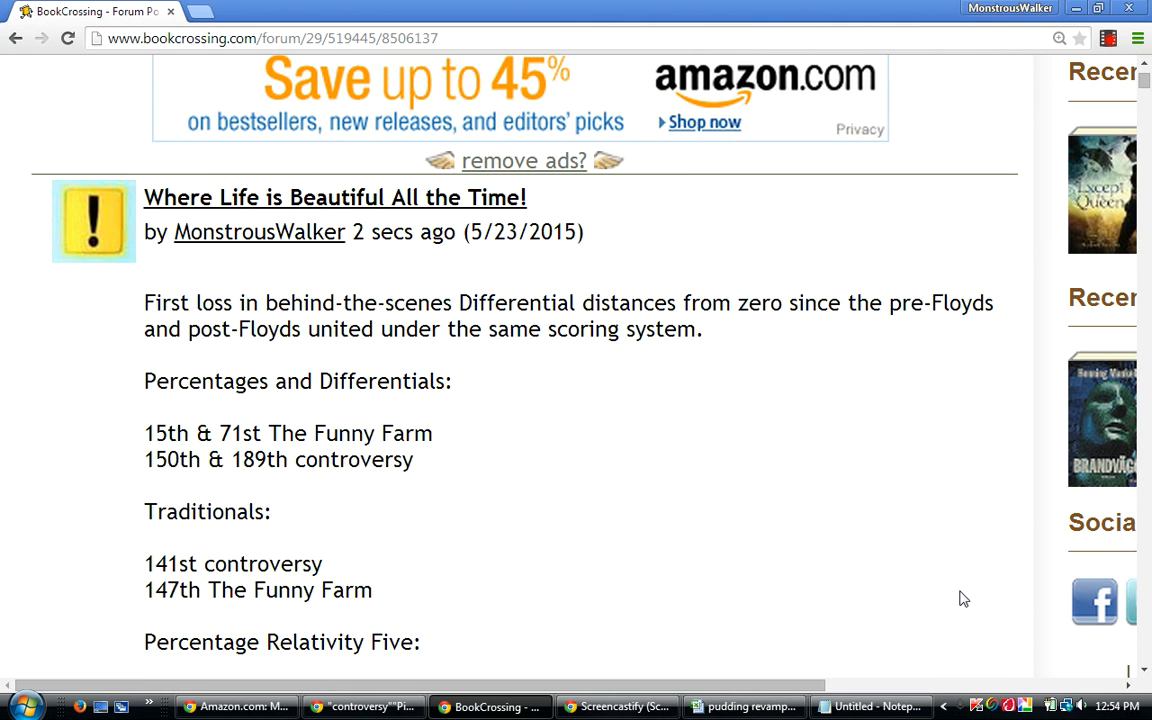
key(Down)
key(Down)
key(Down)
key(Down)
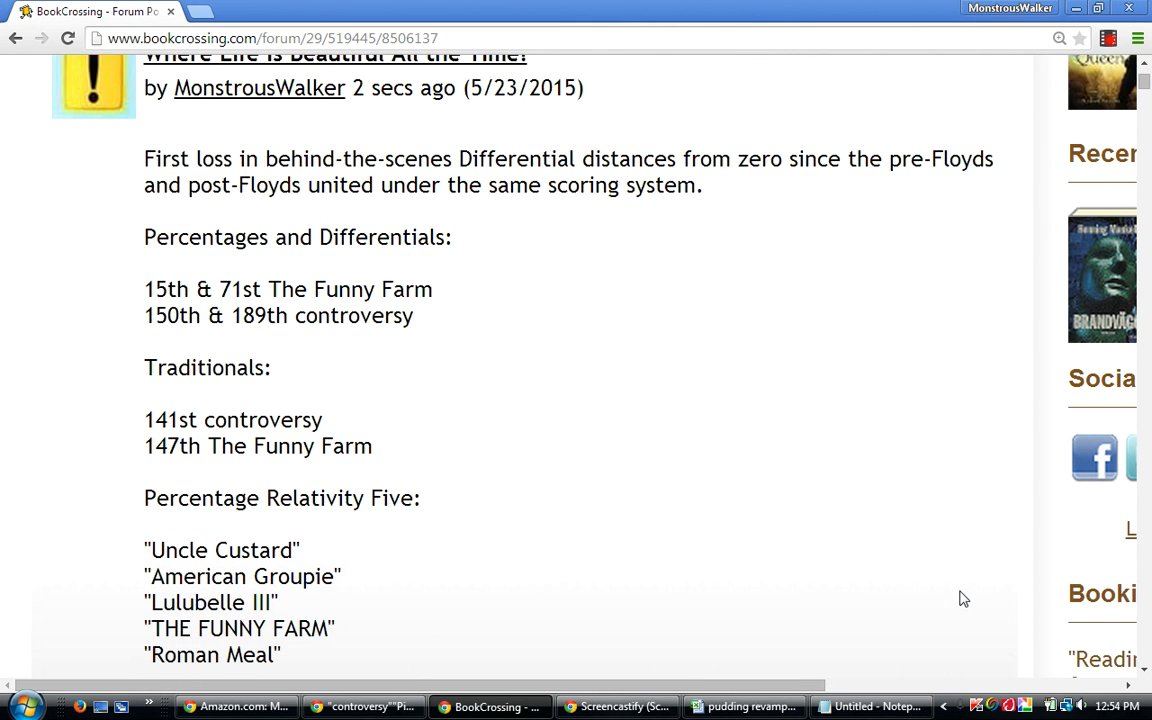
key(Down)
key(Down)
key(Down)
key(Down)
key(Down)
key(Down)
key(Down)
key(Down)
key(Down)
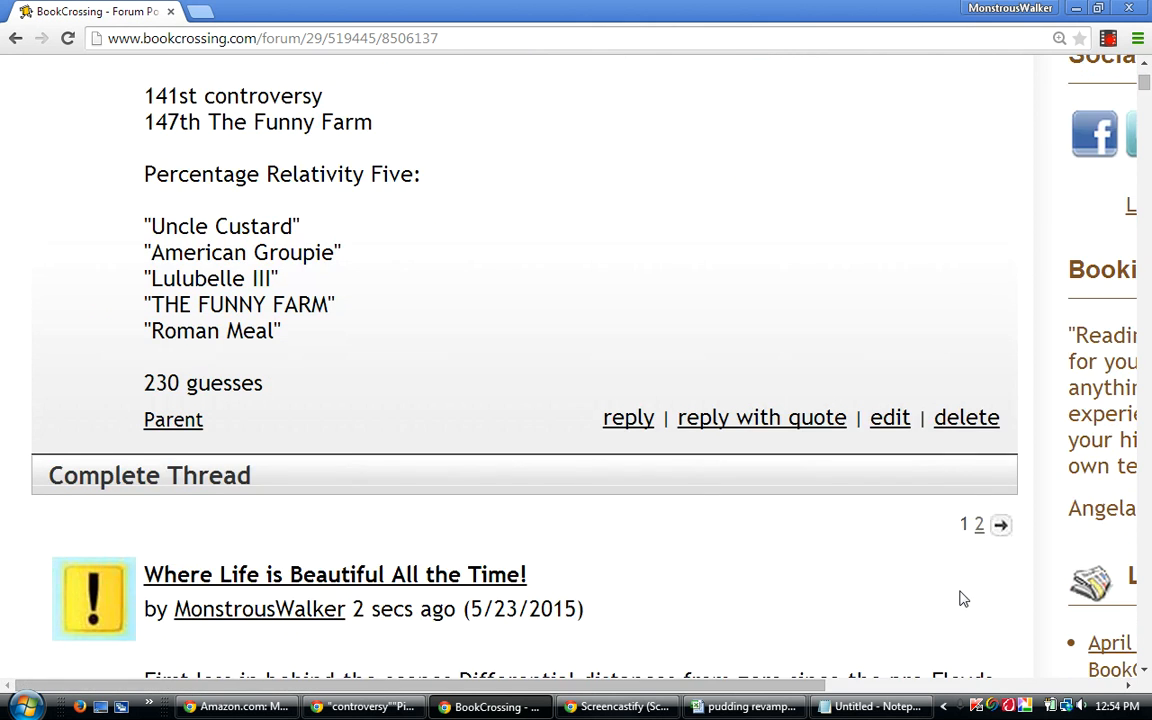
Examine the reply's copy under Complete Thread, reading down to the following post and returning to its title
key(Down)
key(Down)
key(Down)
key(Down)
key(Down)
key(Down)
key(Down)
key(Down)
key(Down)
key(Down)
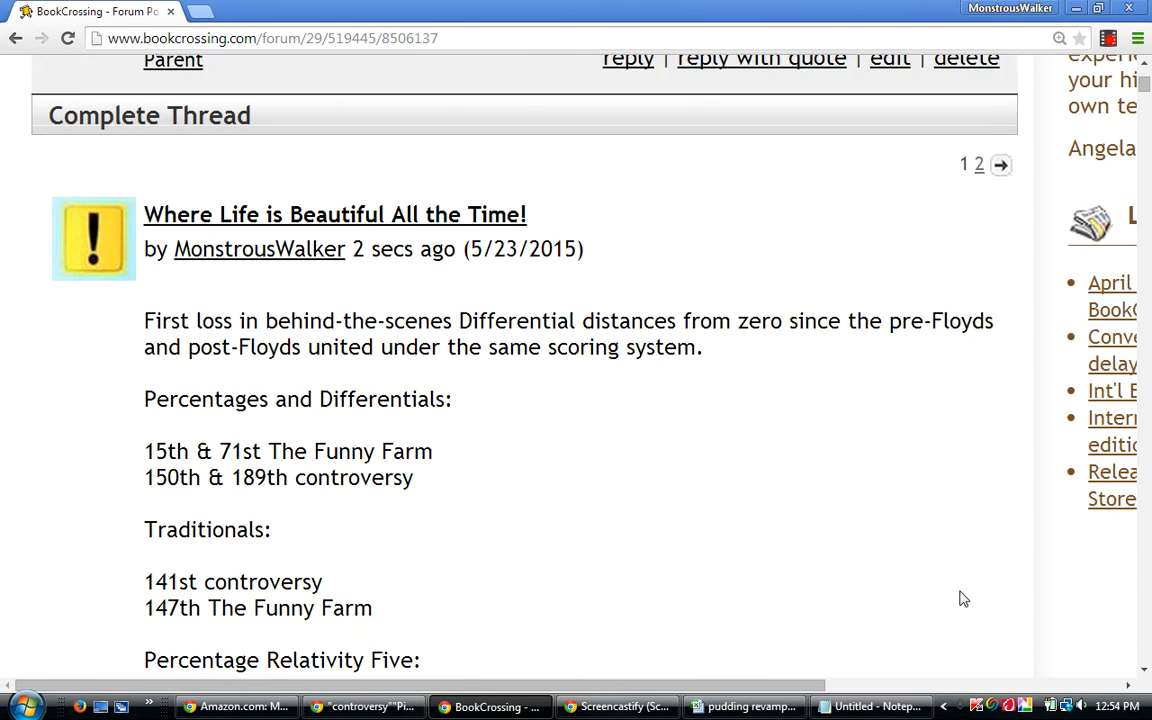
key(Down)
key(Down)
key(Down)
key(Down)
key(Down)
key(Down)
key(Down)
key(Down)
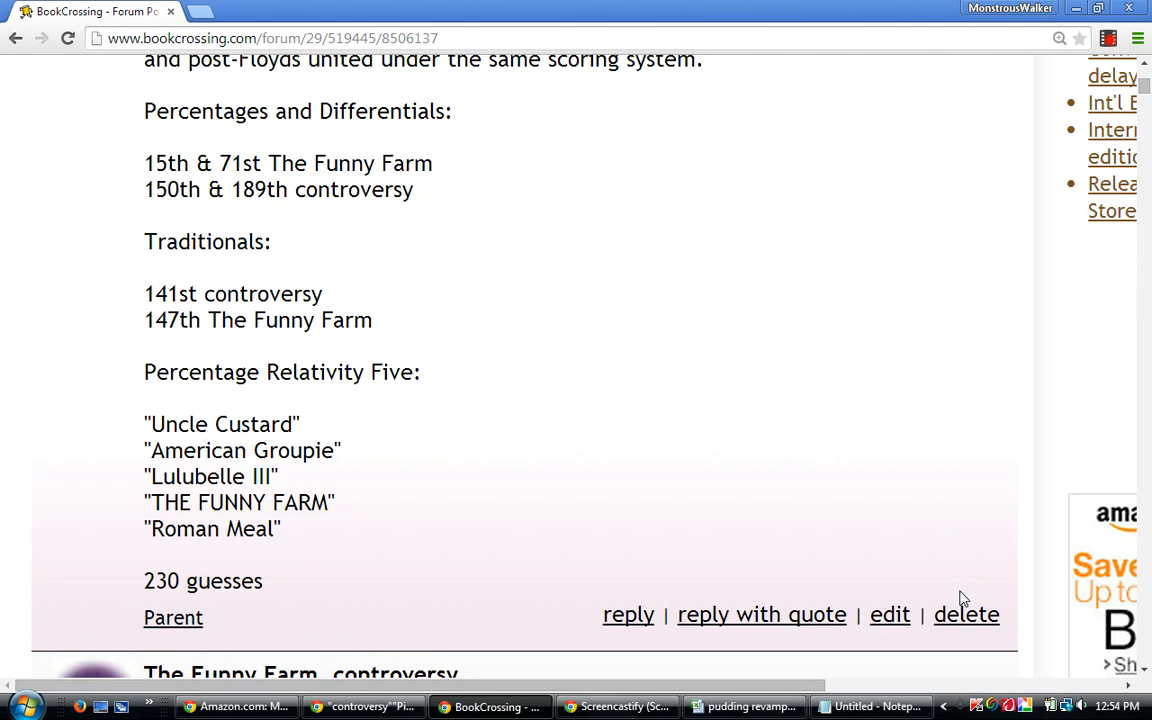
key(Down)
key(Down)
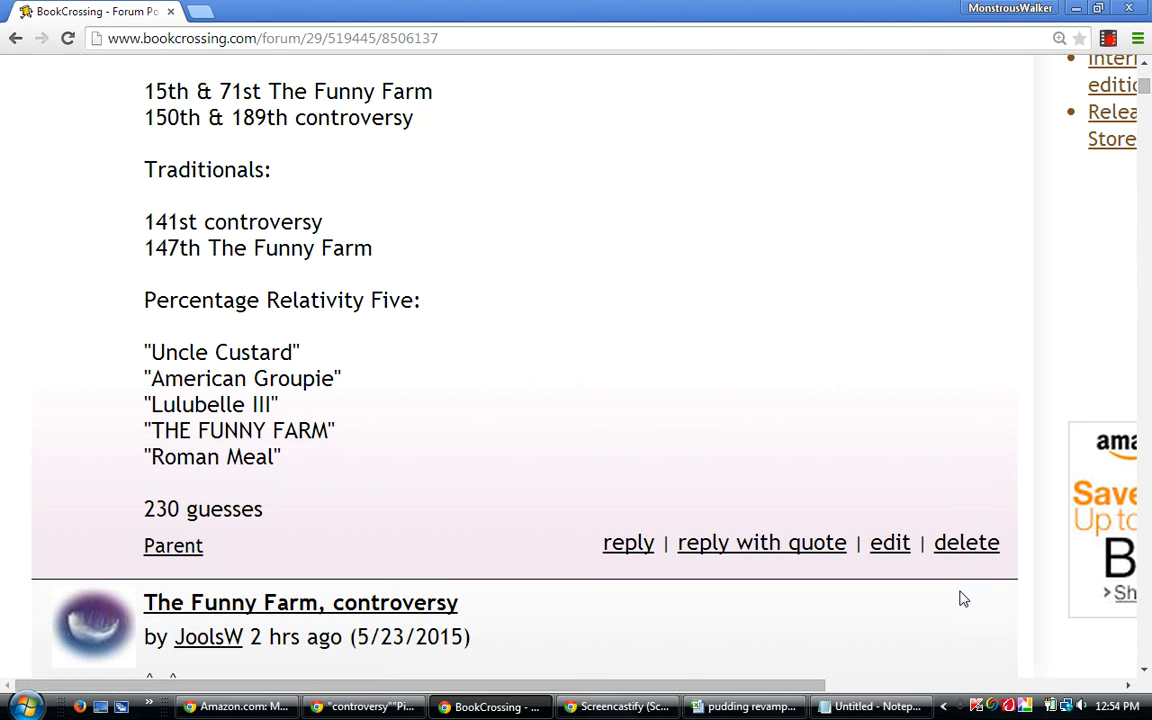
key(Up)
key(Up)
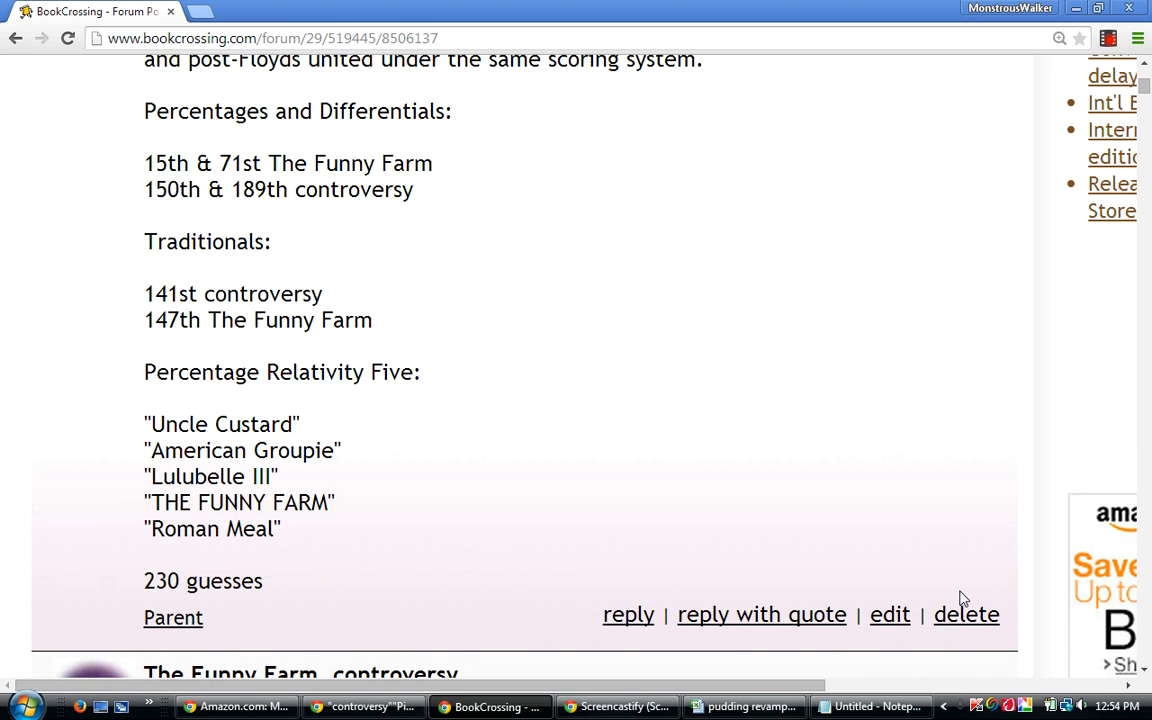
key(Up)
key(Up)
key(Up)
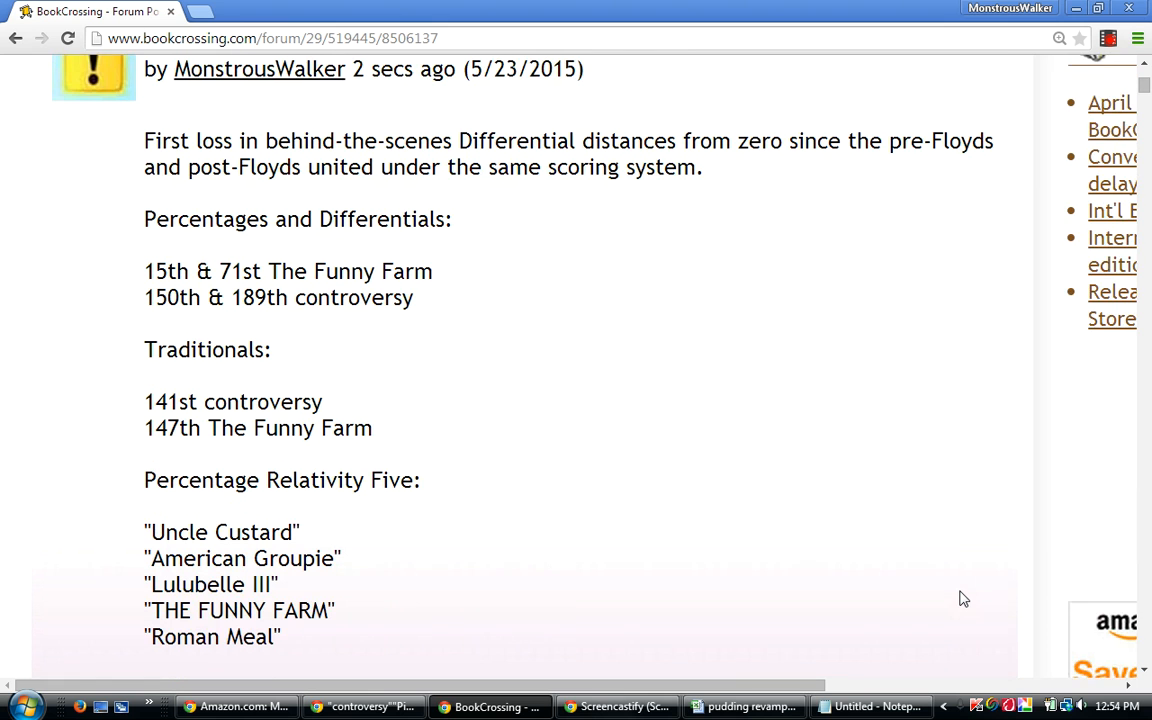
key(Up)
key(Up)
key(Up)
key(Up)
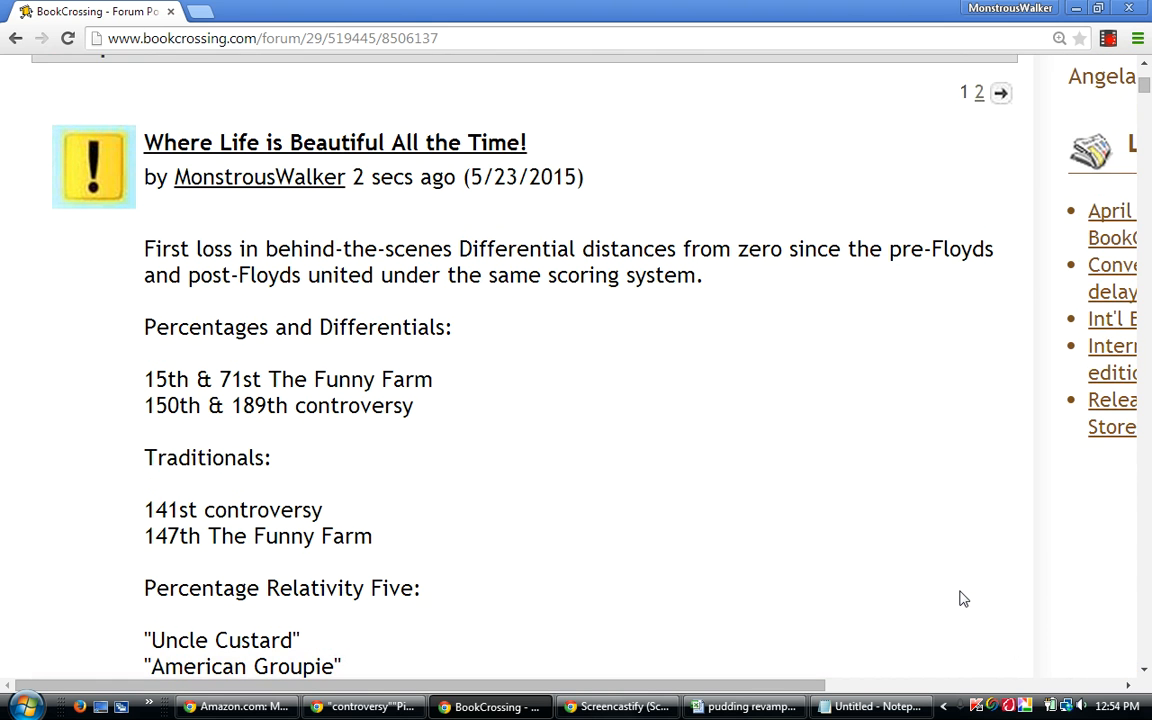
Reduce the forum window from full screen and show the Amazon book preview beside the posted reply
key(Up)
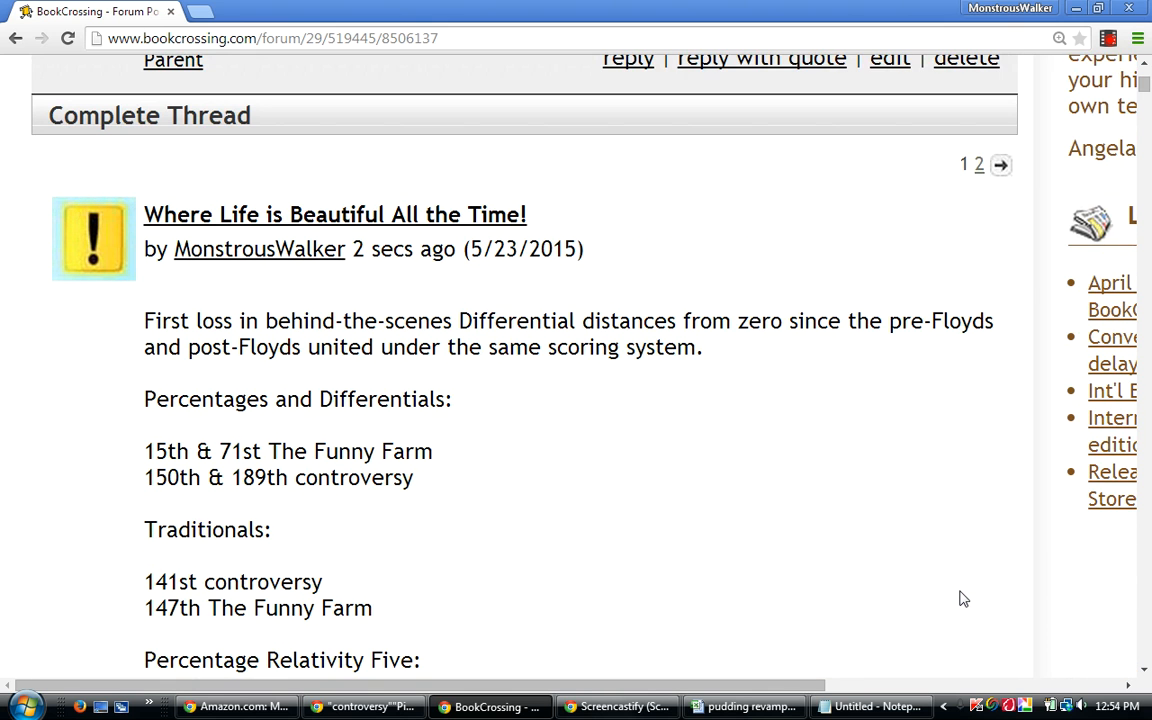
key(Up)
key(Up)
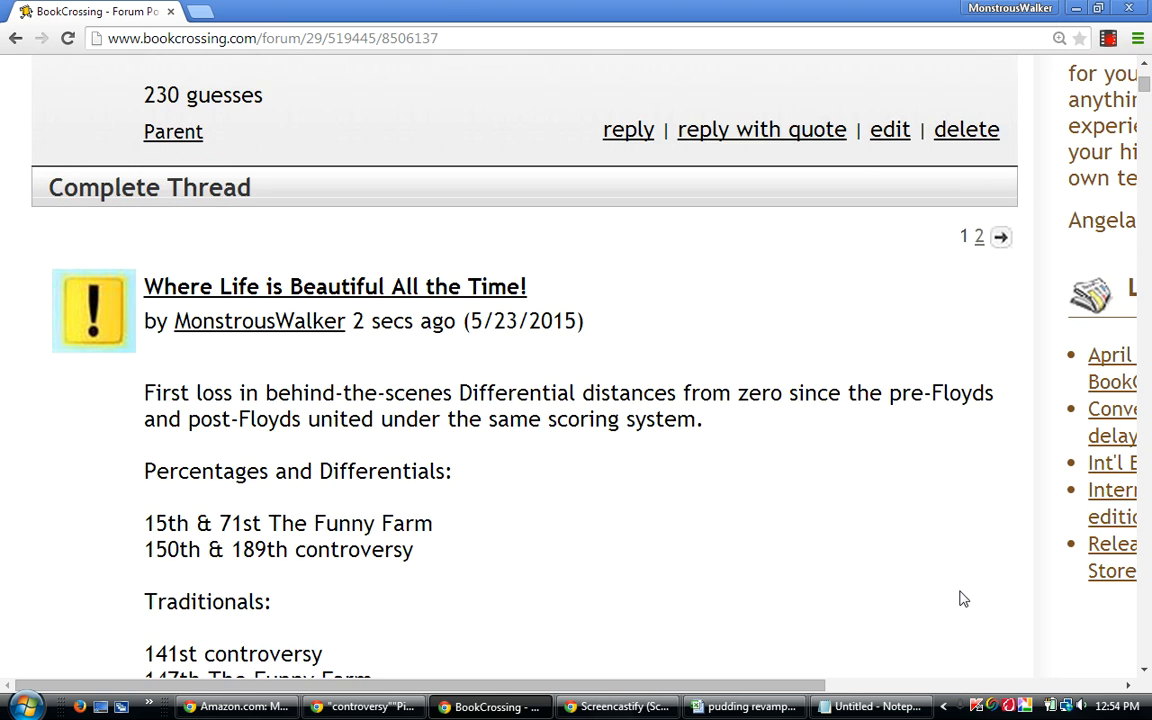
key(Up)
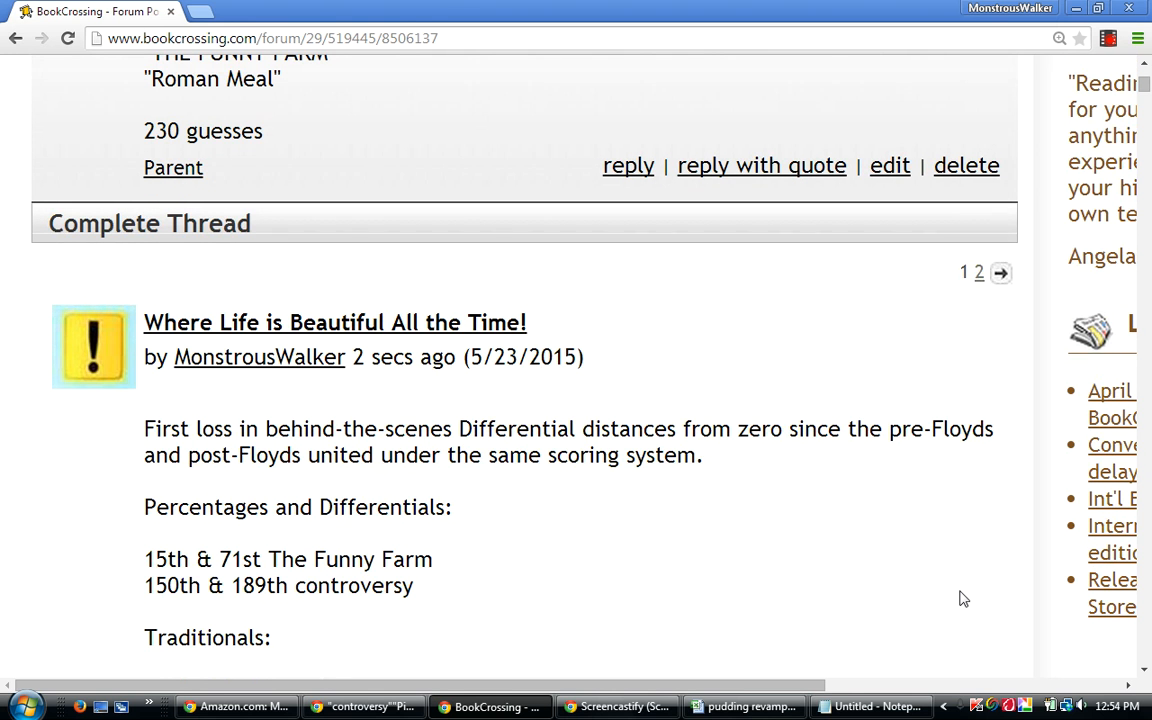
key(Up)
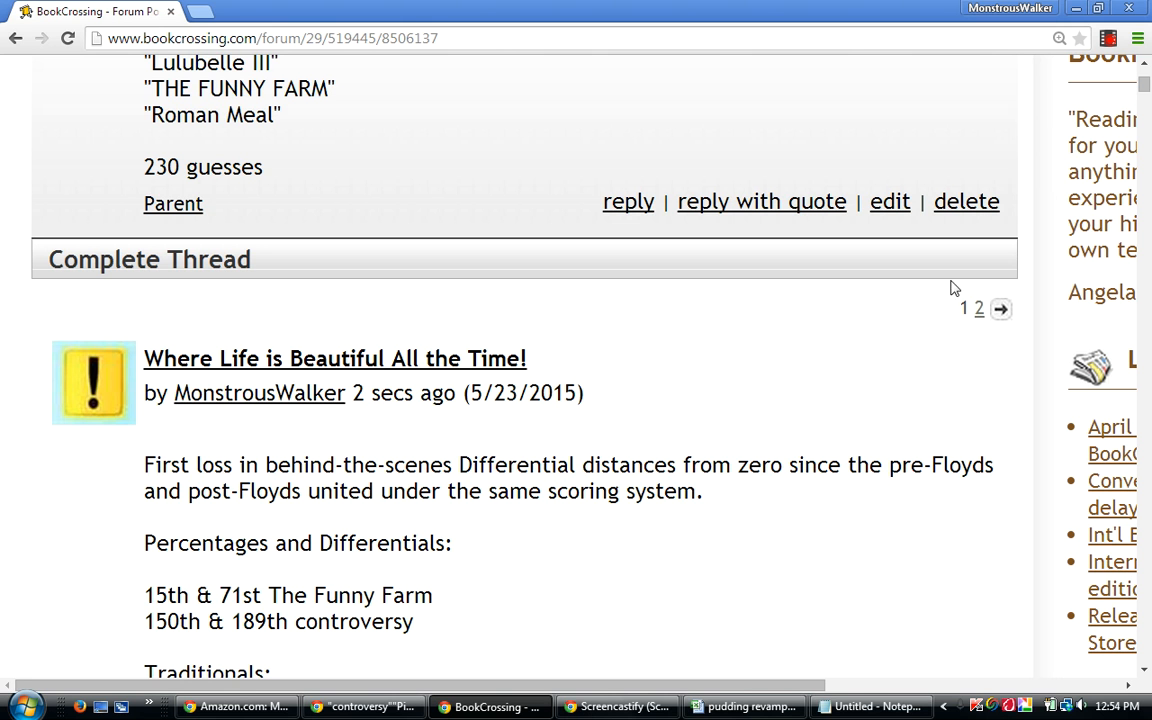
click(1098, 9)
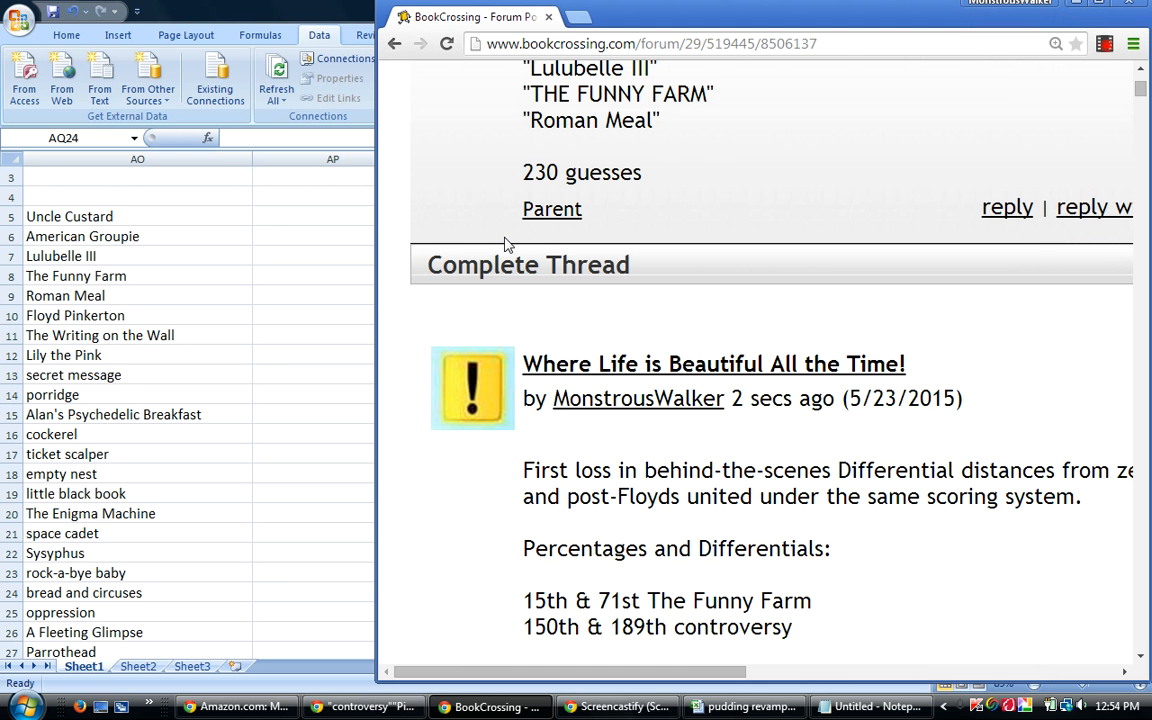
click(235, 706)
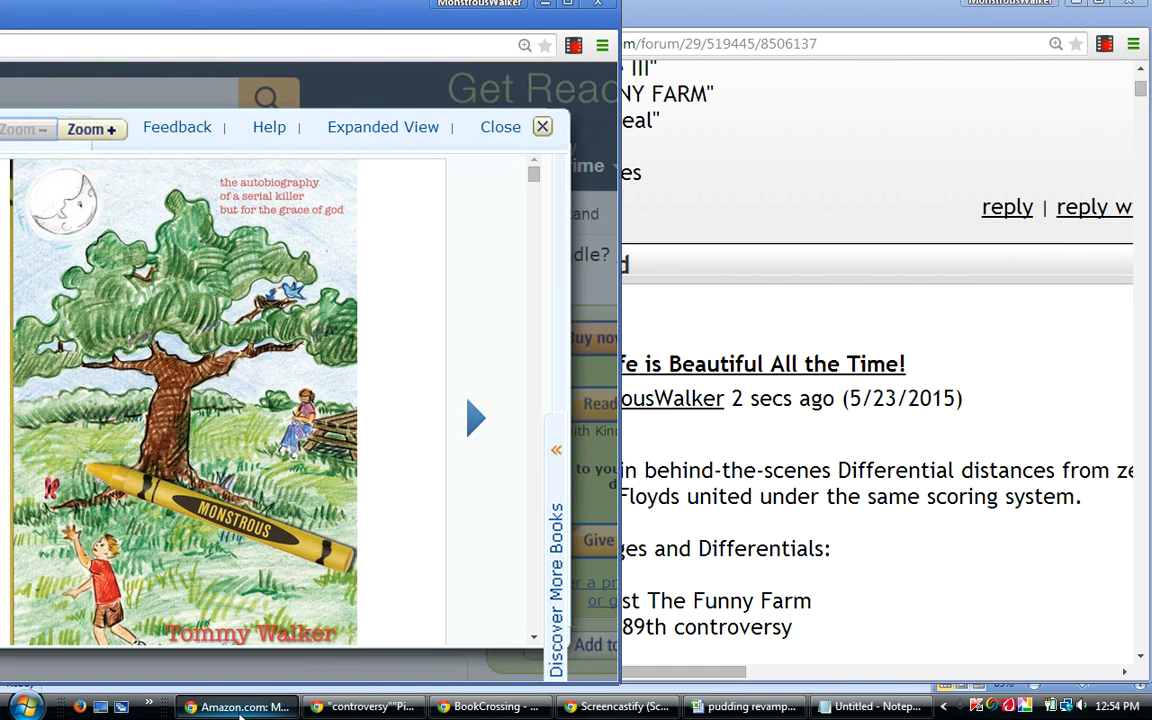
click(797, 155)
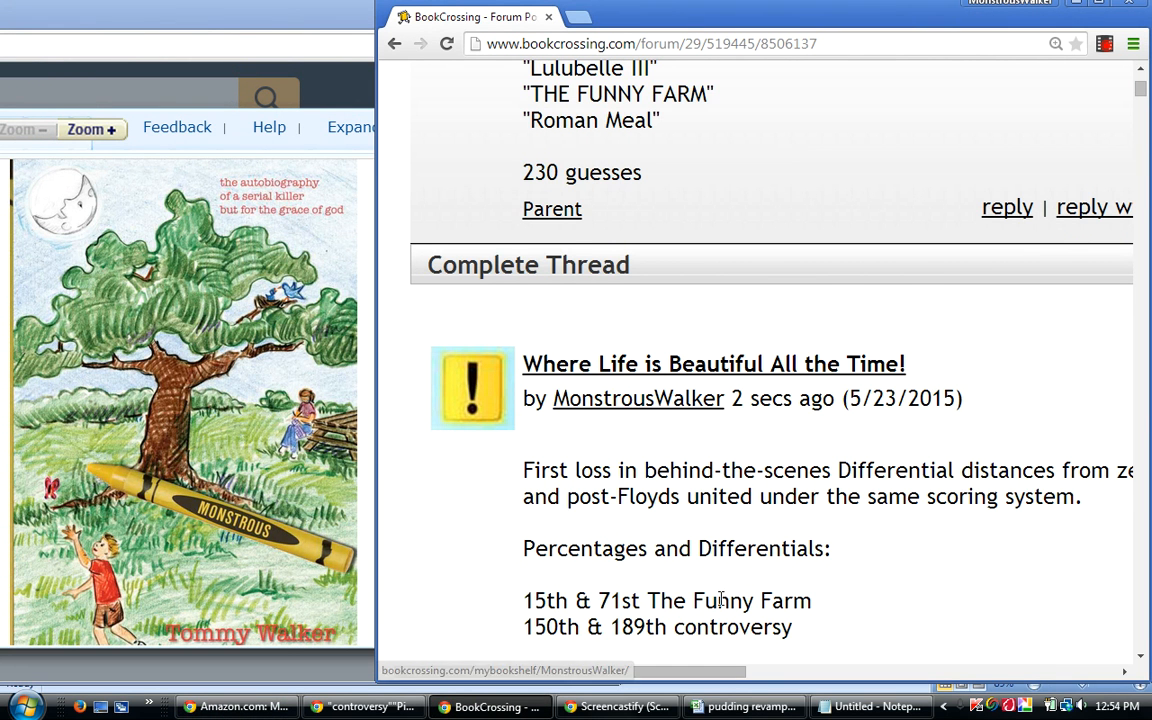
Switch to the untitled Notepad document and write "my dog has fleas"
click(900, 708)
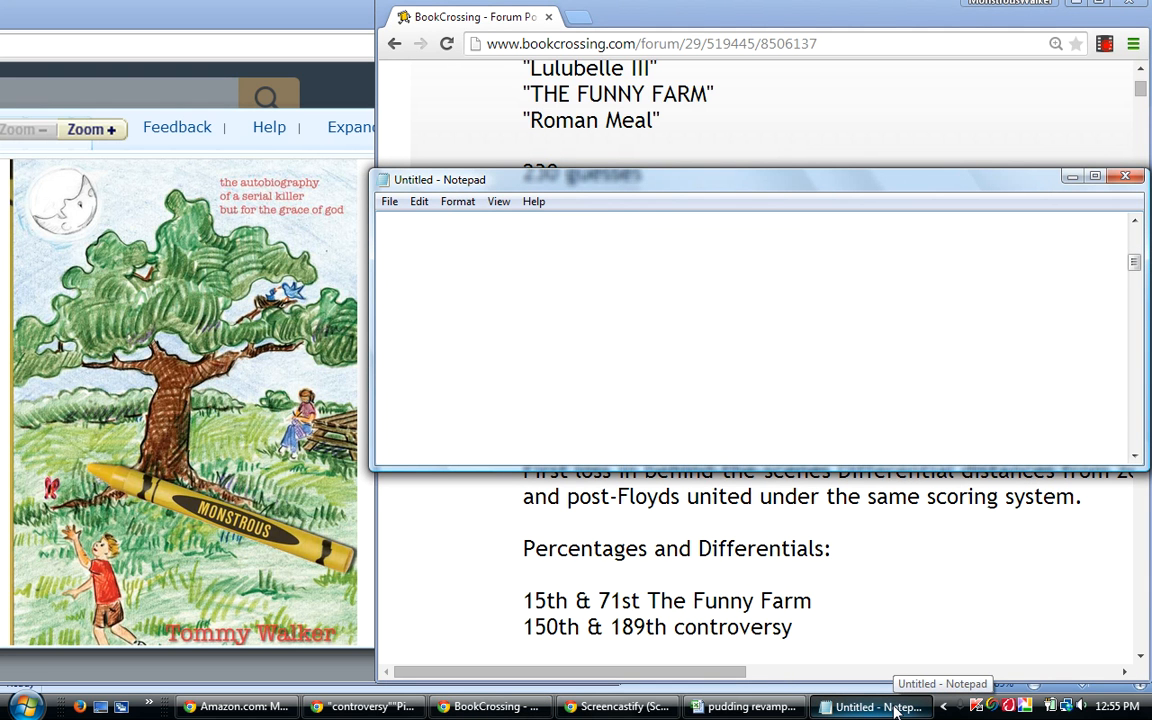
text(my dog has )
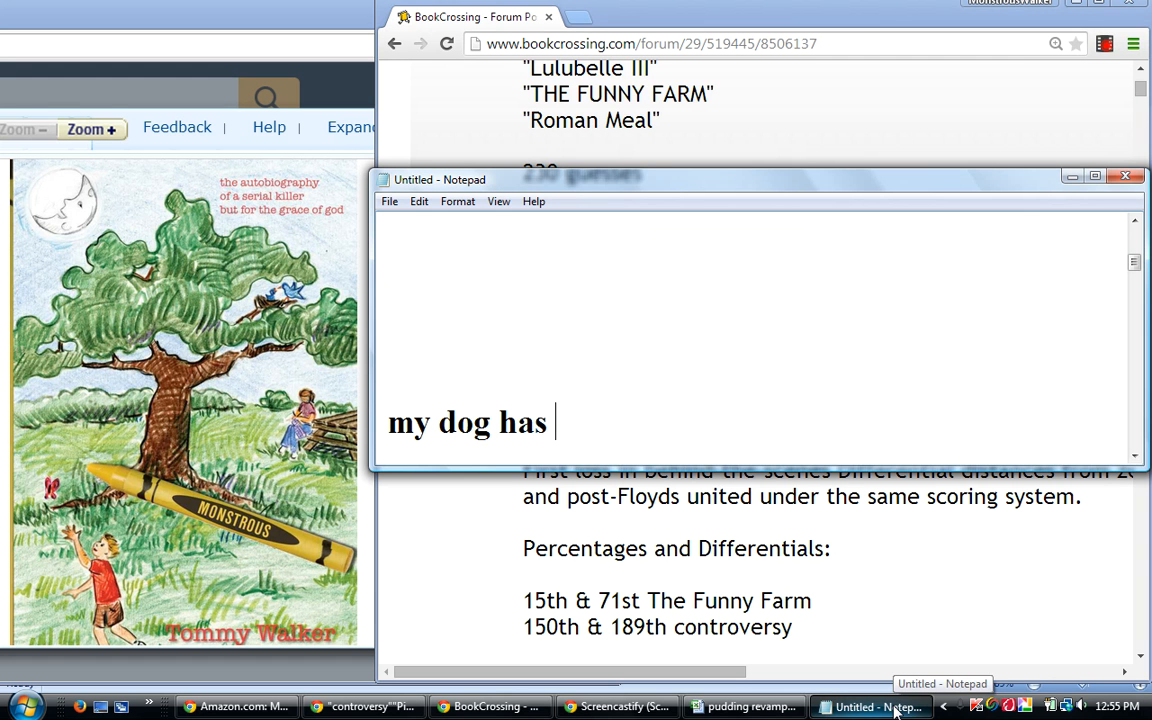
text(fleas)
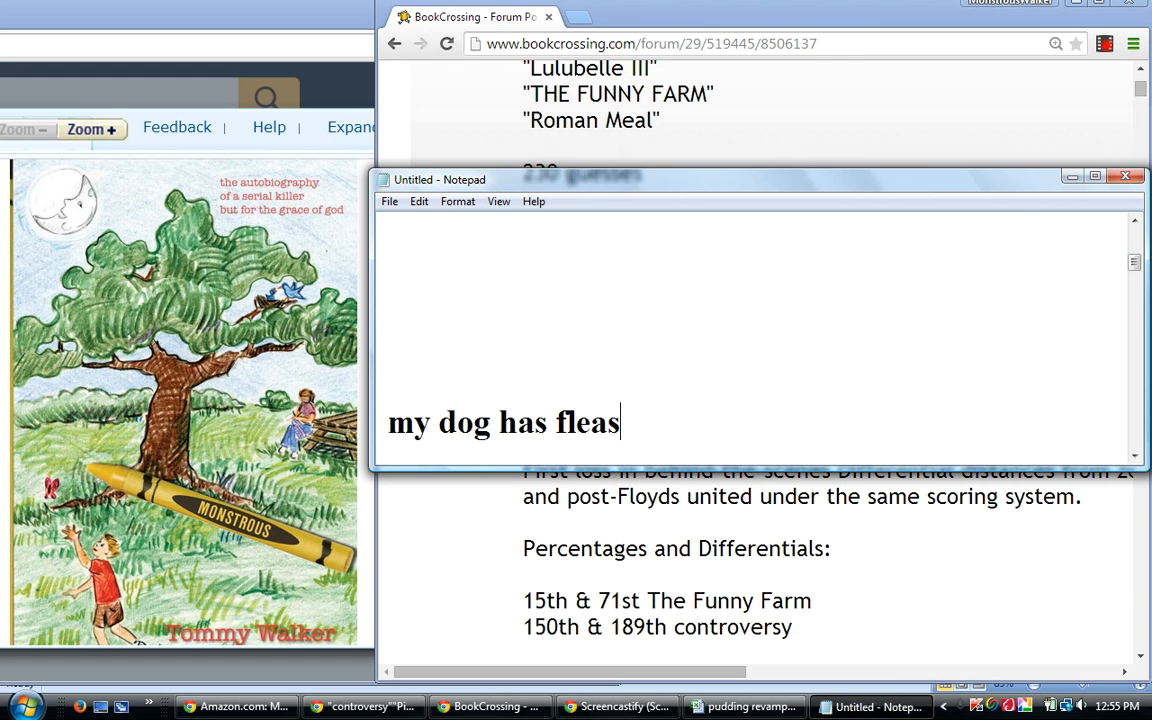
Return to the forum browser window and open the Screencastify recording controls
click(1107, 50)
click(1105, 46)
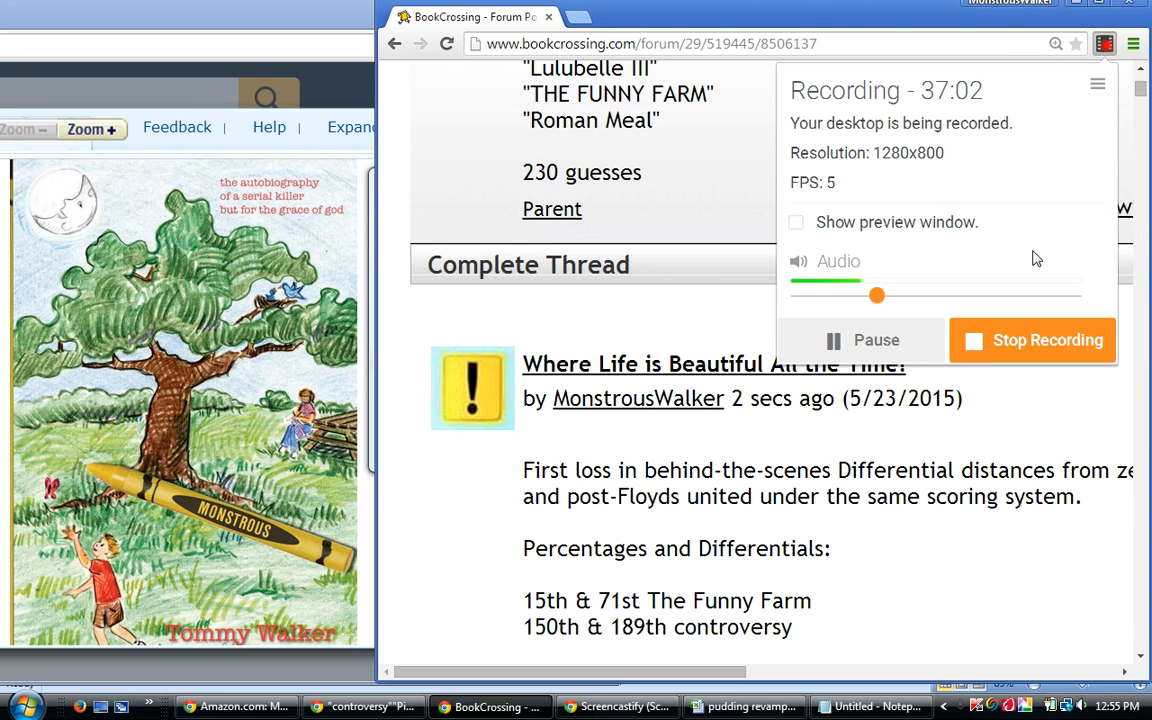